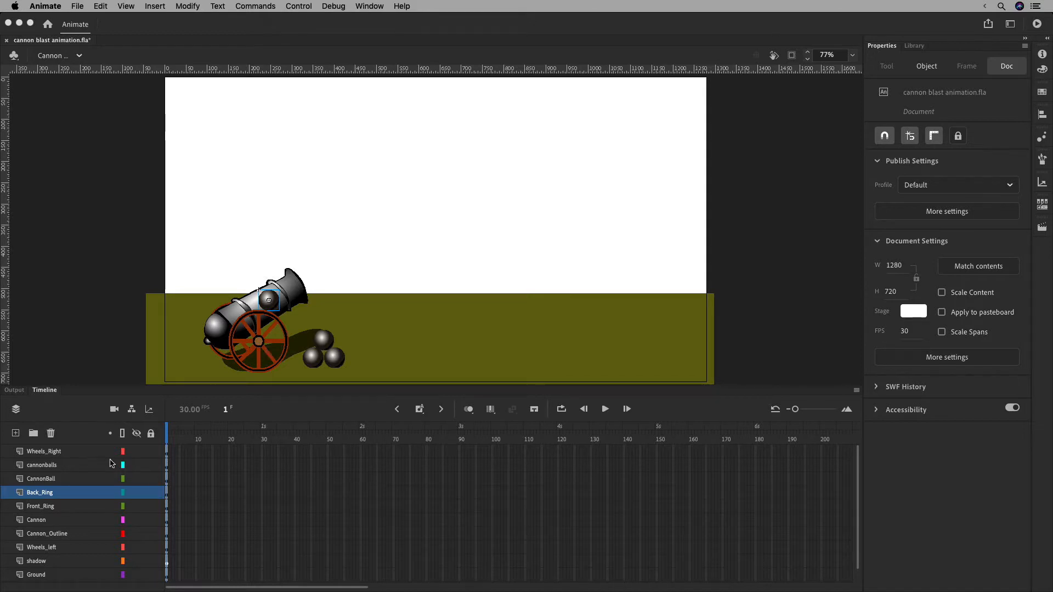
# Examine the Wheels_Right layer and the wheel_inner, wheel_outer and spokes layers inside the Cannon Wheel symbol, returning to the main scene.
pyautogui.click(64, 456)
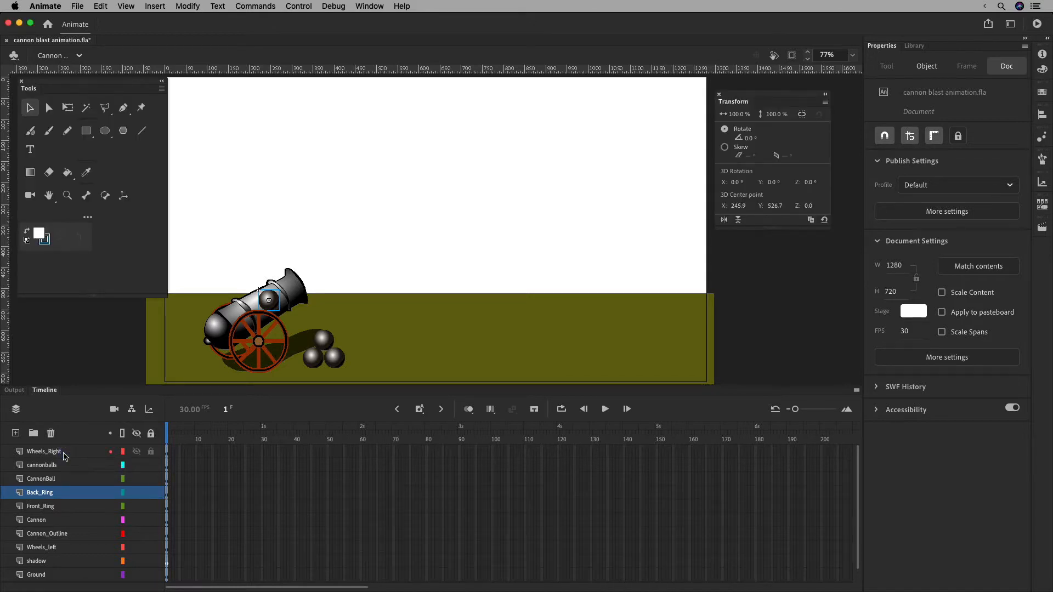
pyautogui.click(69, 453)
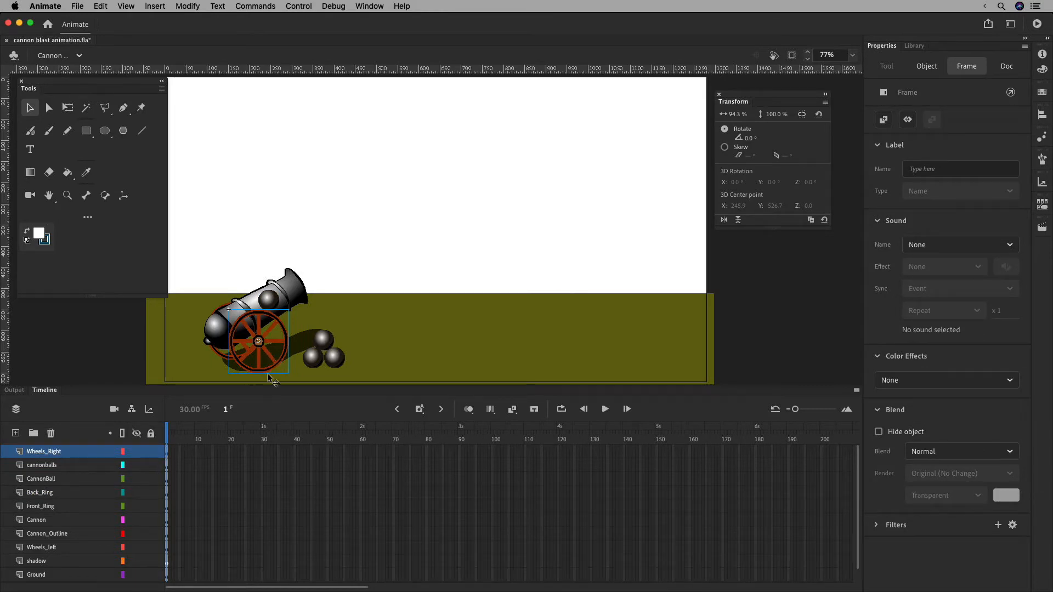
pyautogui.doubleClick(258, 359)
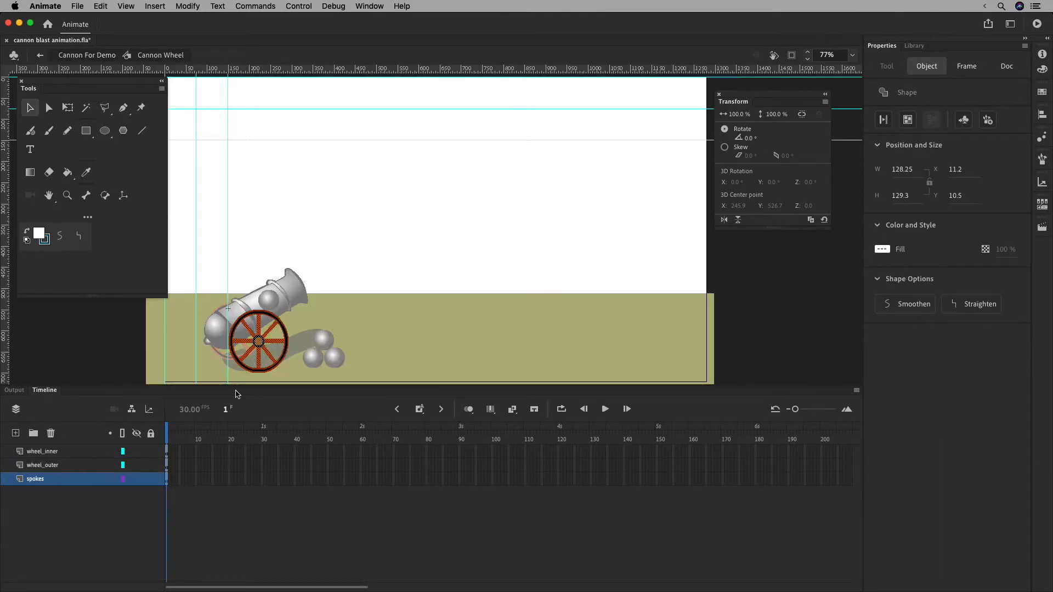
pyautogui.click(62, 451)
pyautogui.click(63, 465)
pyautogui.click(59, 479)
pyautogui.click(66, 466)
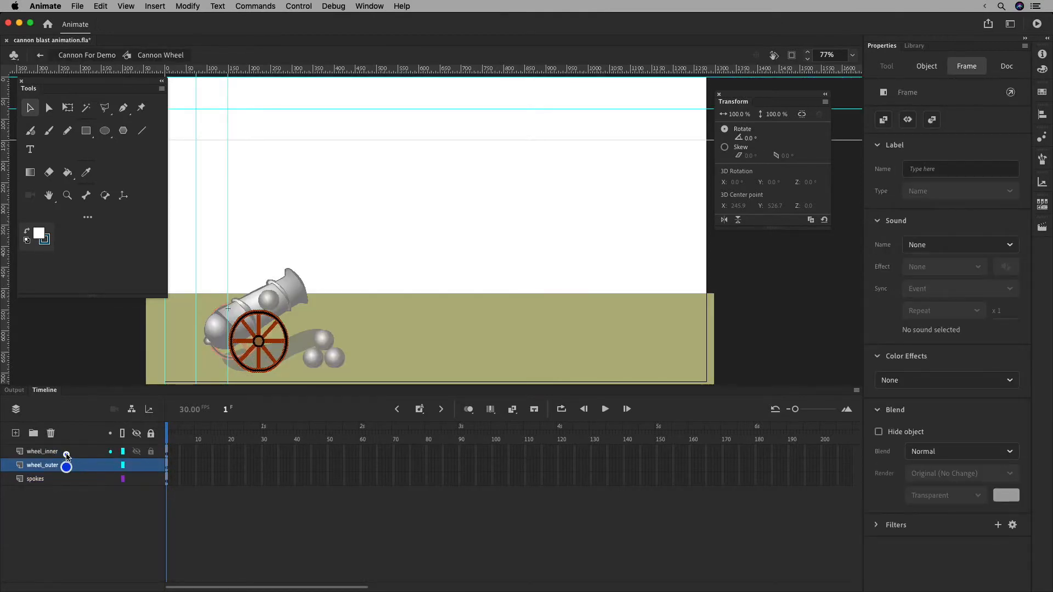
pyautogui.click(66, 453)
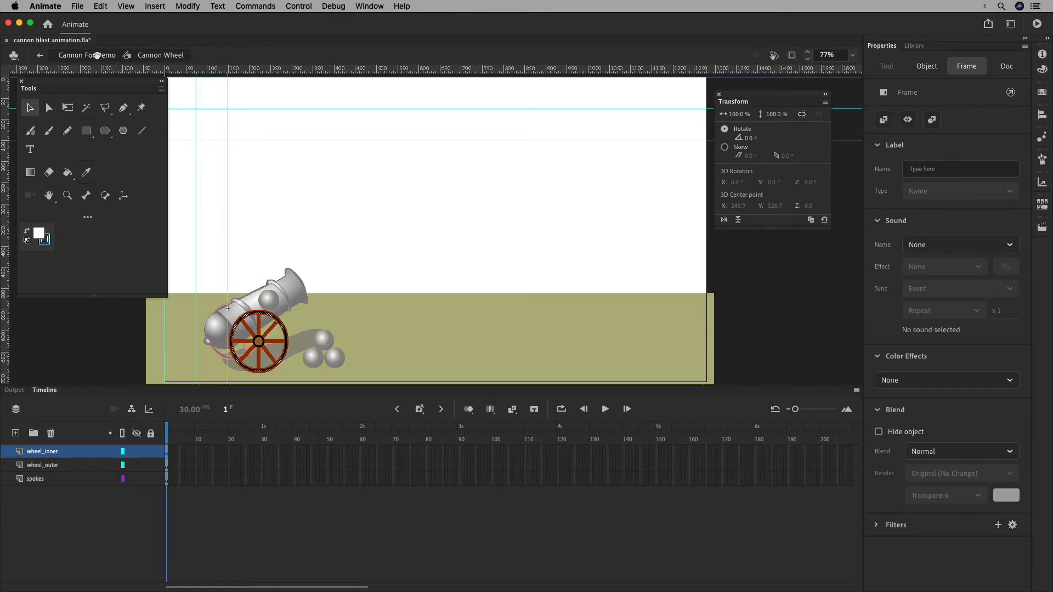
pyautogui.click(98, 55)
# Examine the cannonballs and CannonBall layers and the library symbols, briefly toggling the visibility of the cannonballs layer.
pyautogui.click(75, 465)
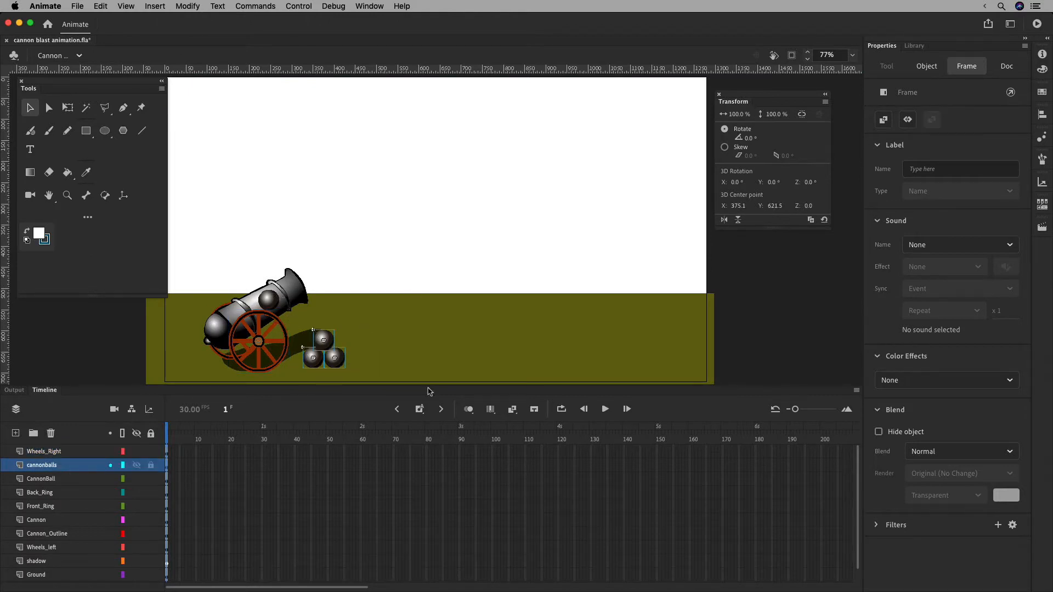
pyautogui.click(913, 46)
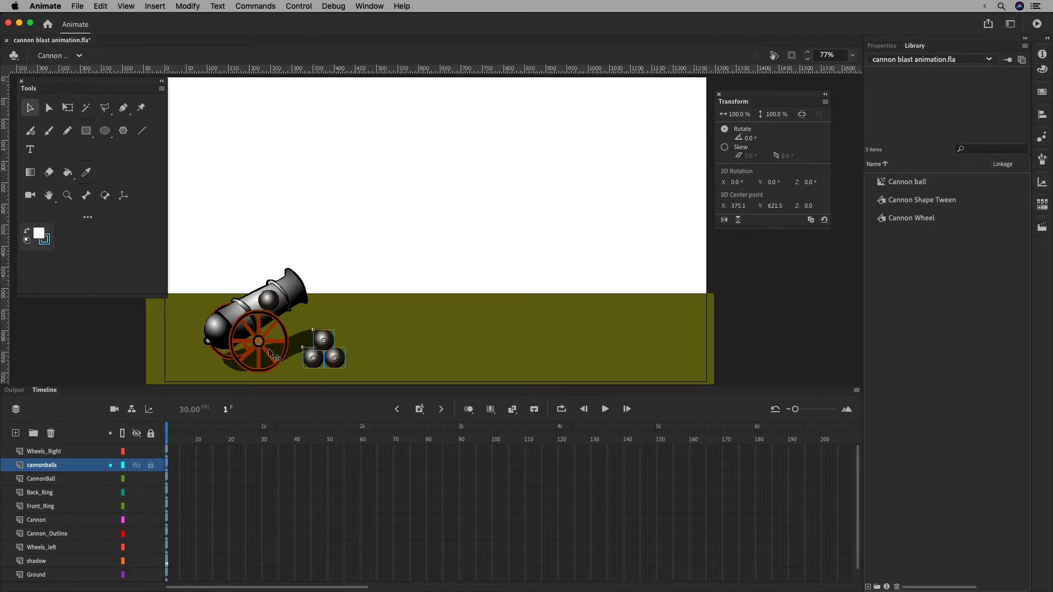
pyautogui.click(73, 480)
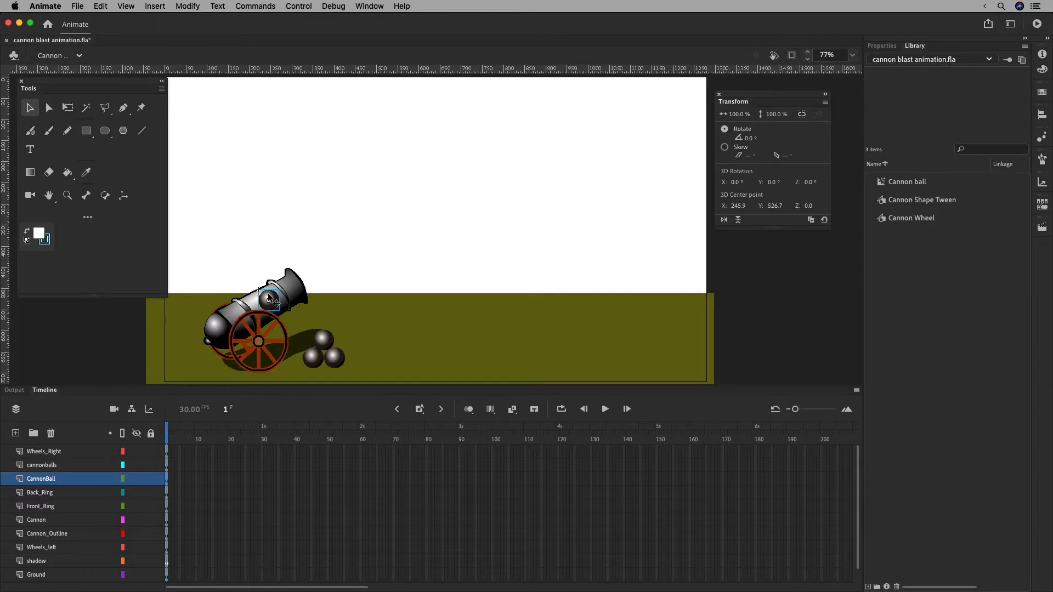
pyautogui.click(75, 465)
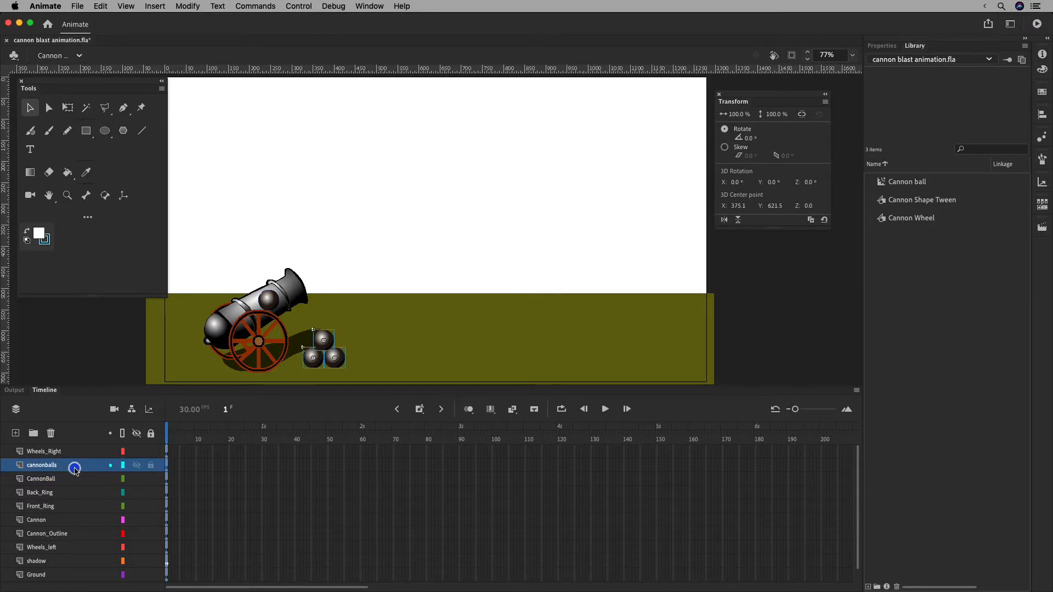
pyautogui.click(136, 465)
pyautogui.click(136, 465)
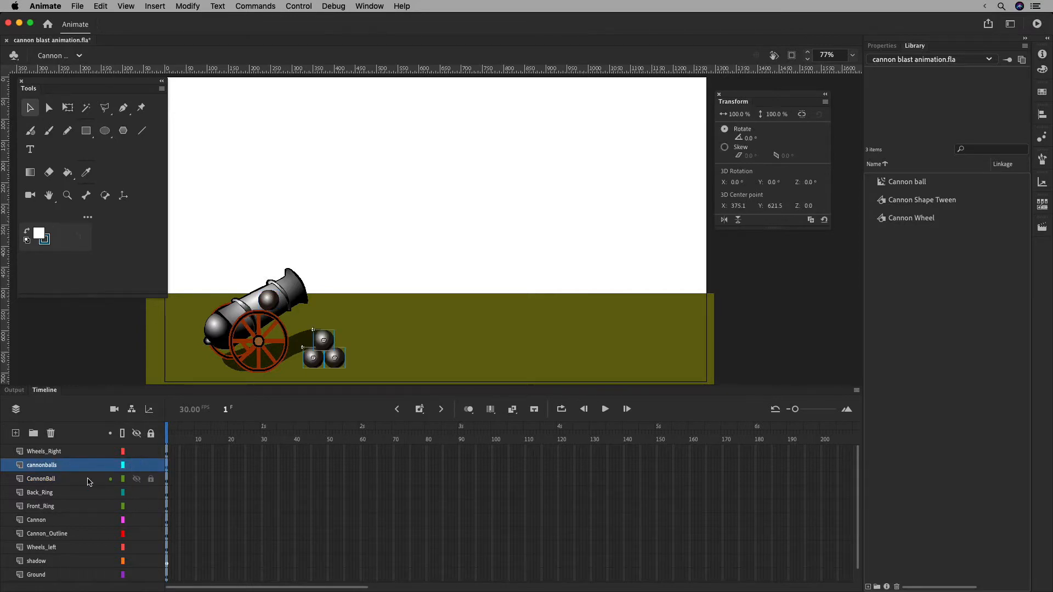
pyautogui.click(73, 480)
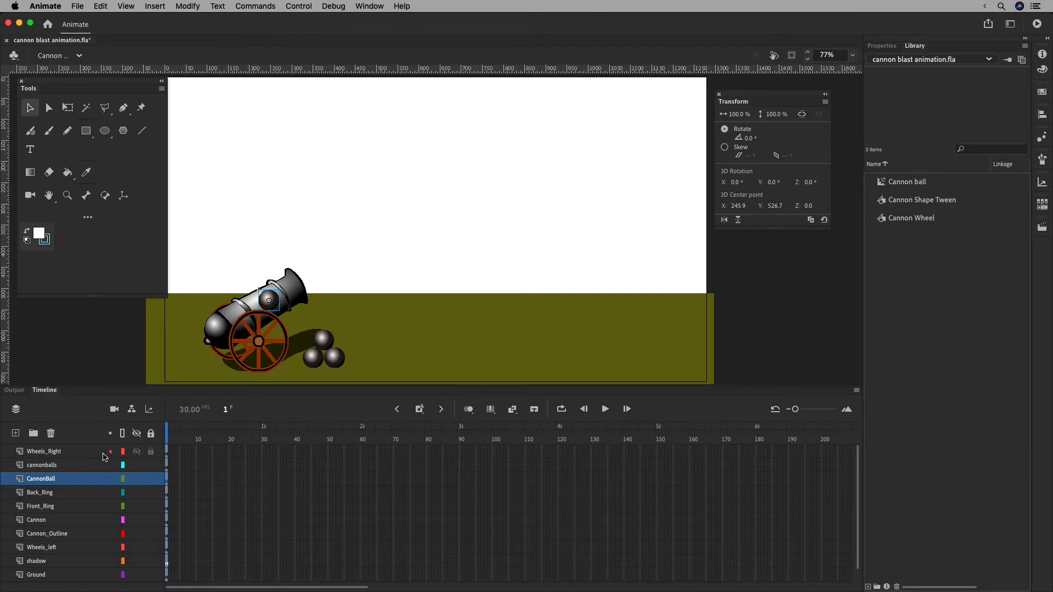
# Examine the artwork on the Back_Ring, Front_Ring, Cannon and Cannon_Outline layers up close.
pyautogui.click(76, 492)
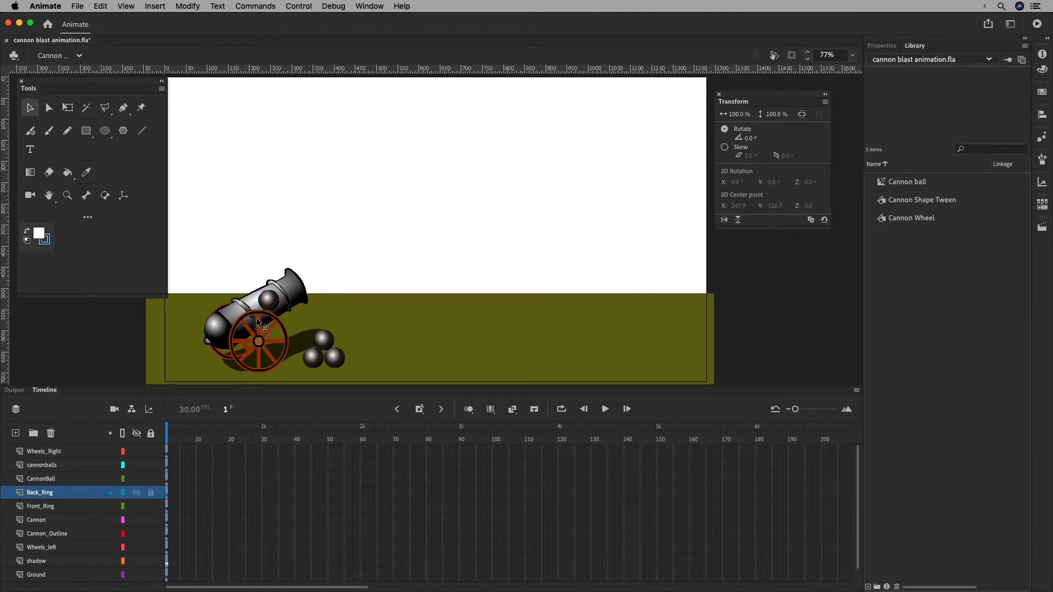
pyautogui.press('super+equal')
pyautogui.press('super+equal')
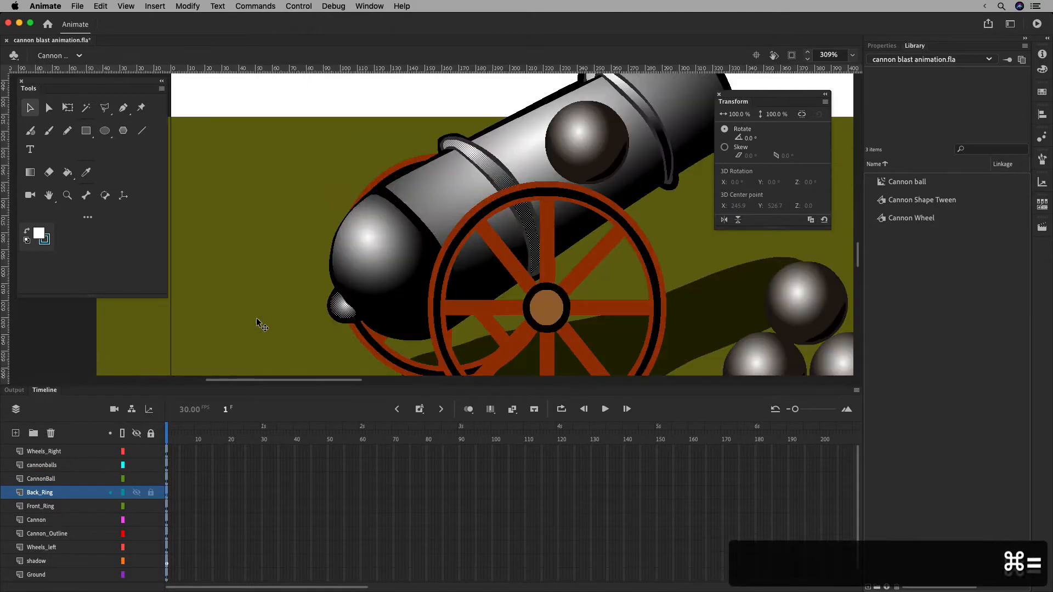
pyautogui.press('super+minus')
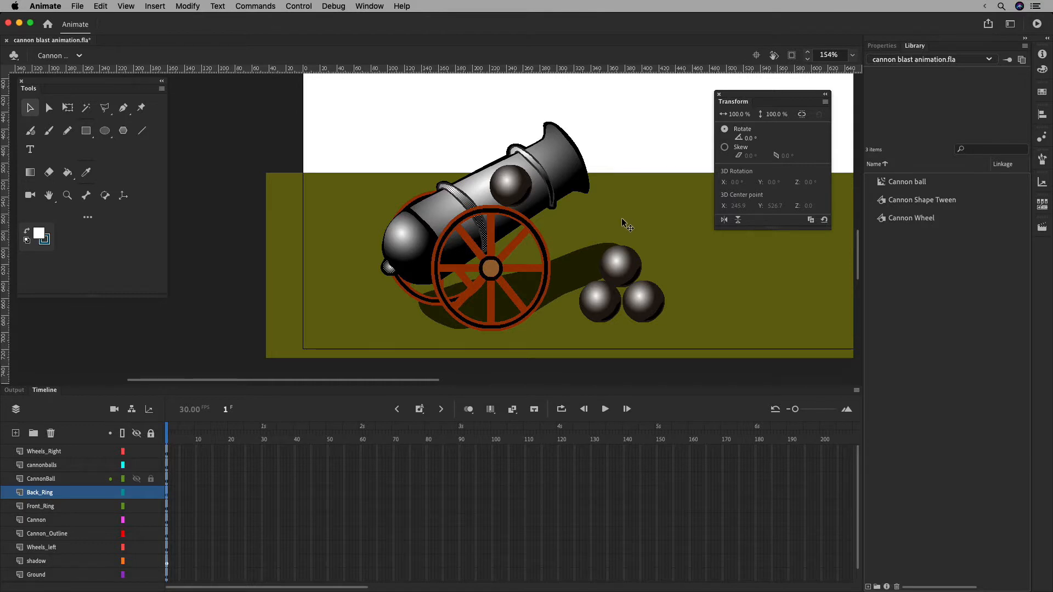
pyautogui.click(72, 507)
pyautogui.click(66, 521)
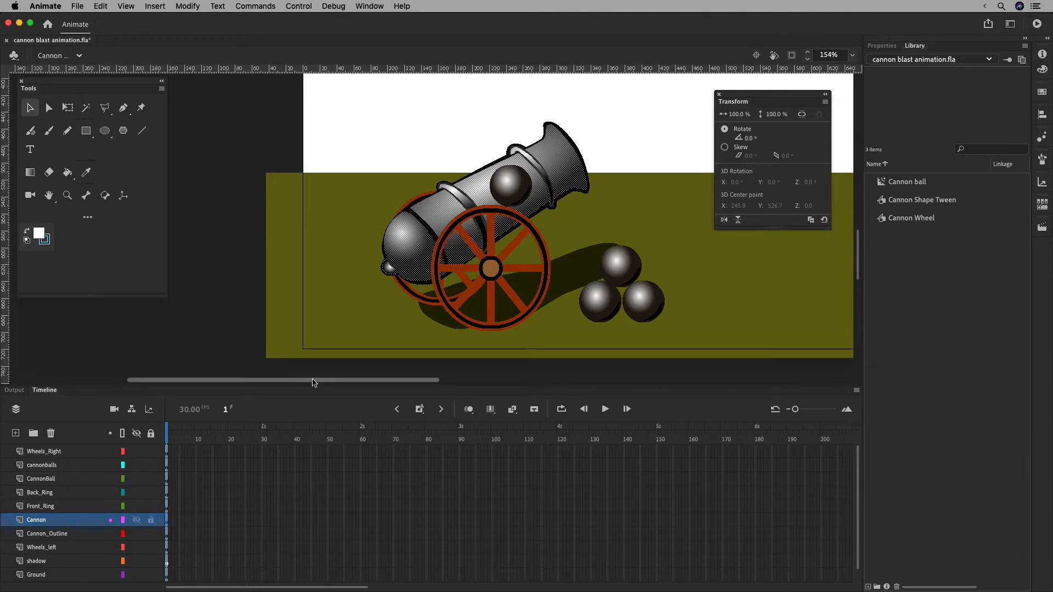
pyautogui.click(77, 535)
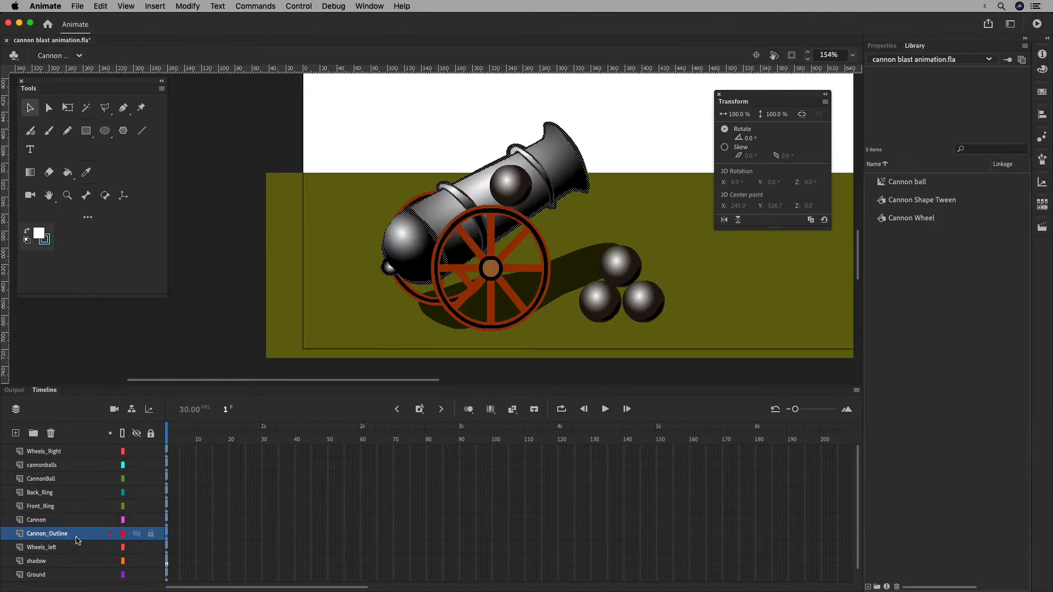
# Hide every layer except Cannon_Outline and deselect the artwork.
pyautogui.moveTo(137, 520); pyautogui.dragTo(137, 453)
pyautogui.click(136, 561)
pyautogui.click(137, 575)
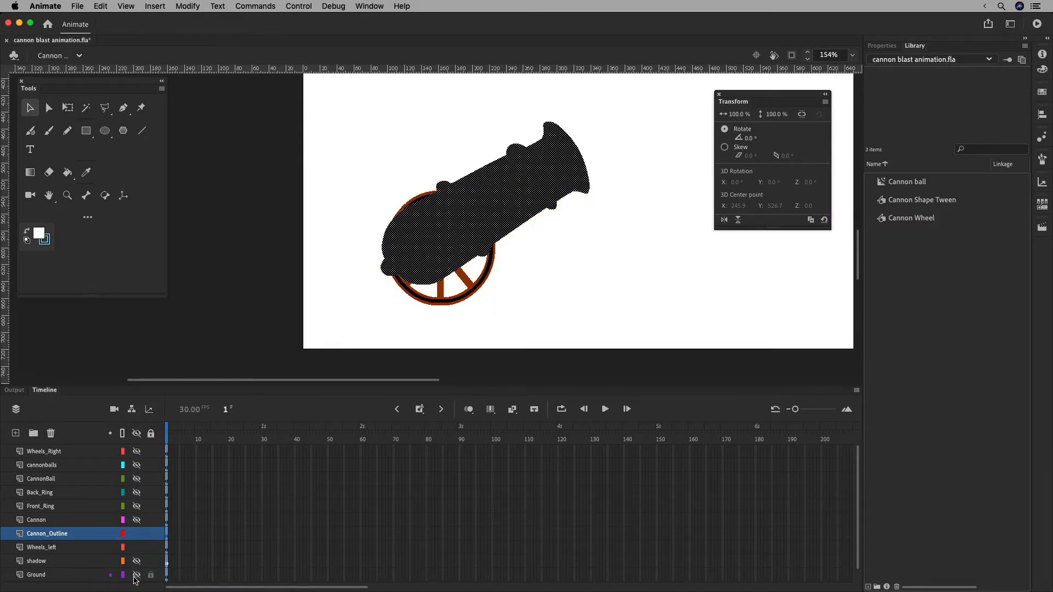
pyautogui.click(137, 548)
pyautogui.click(512, 288)
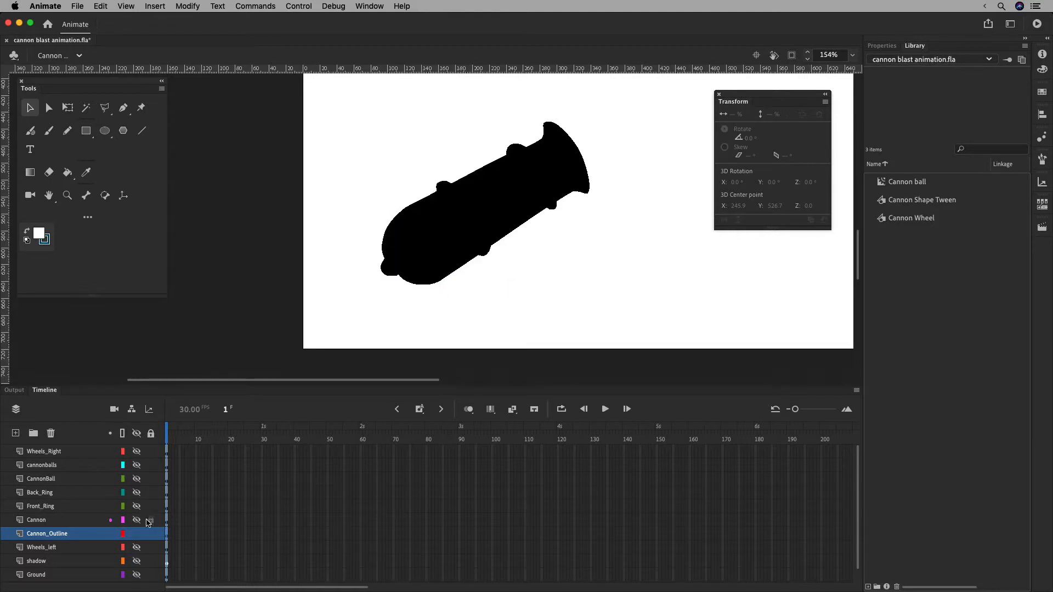
# Show the Cannon, Front_Ring and Back_Ring layers again.
pyautogui.click(137, 520)
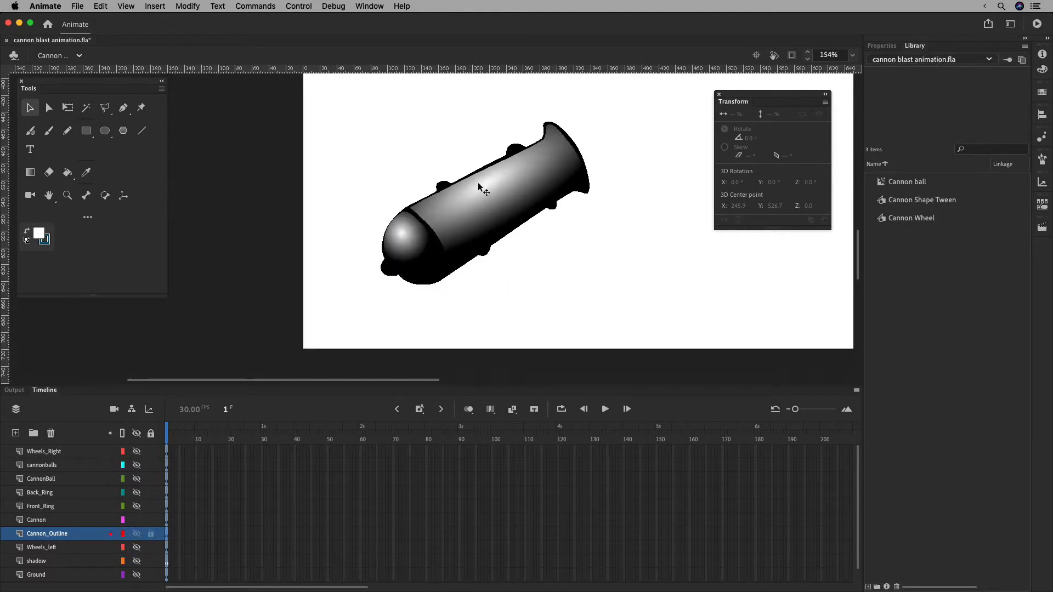
pyautogui.click(136, 506)
pyautogui.click(136, 492)
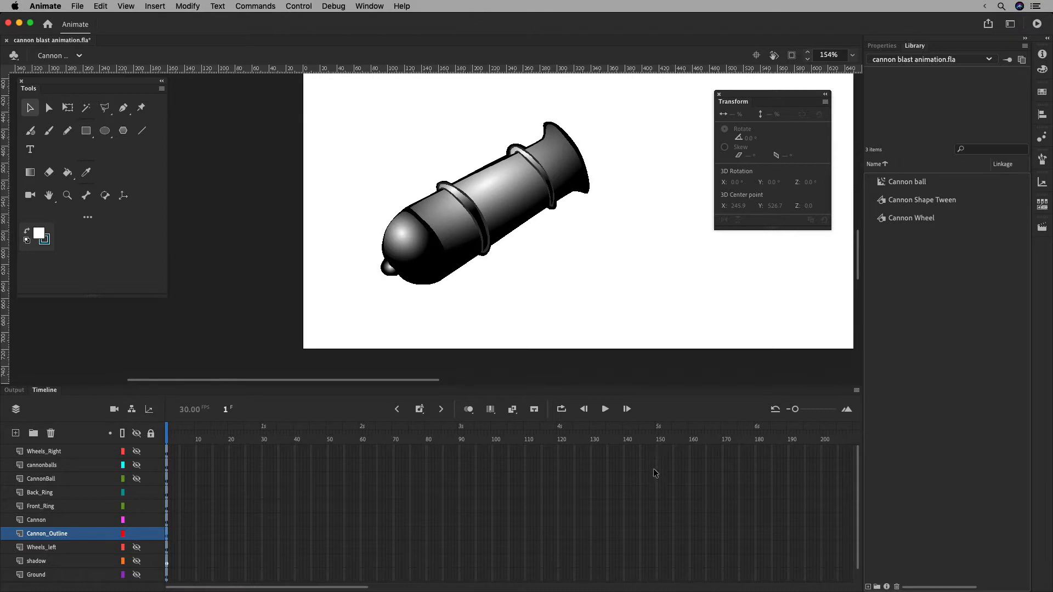
# Extend the Cannon layer to frame 150 by inserting a frame, and scrub back to frame 1.
pyautogui.click(37, 520)
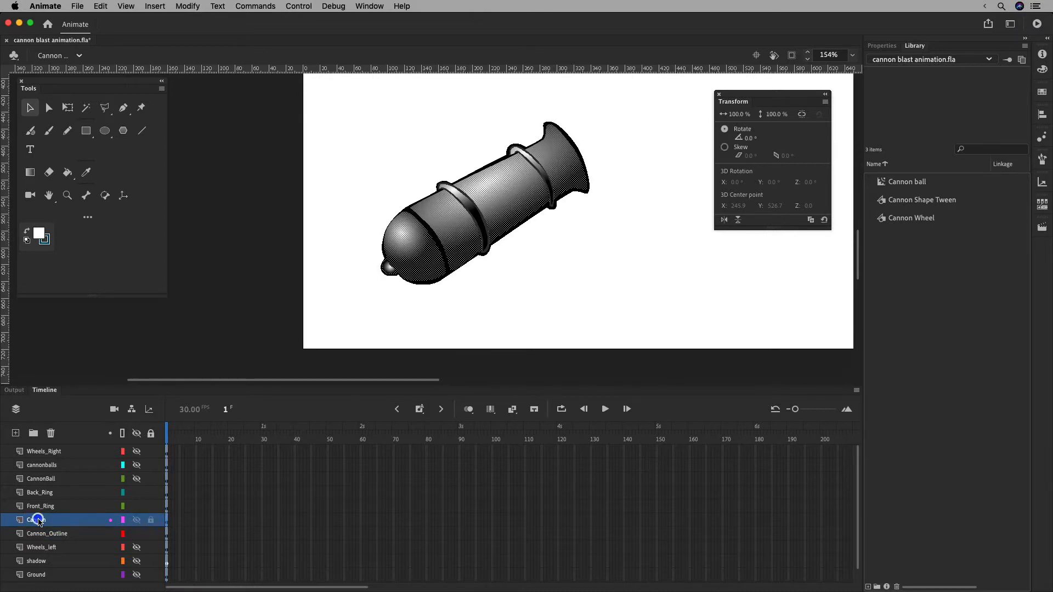
pyautogui.click(658, 521)
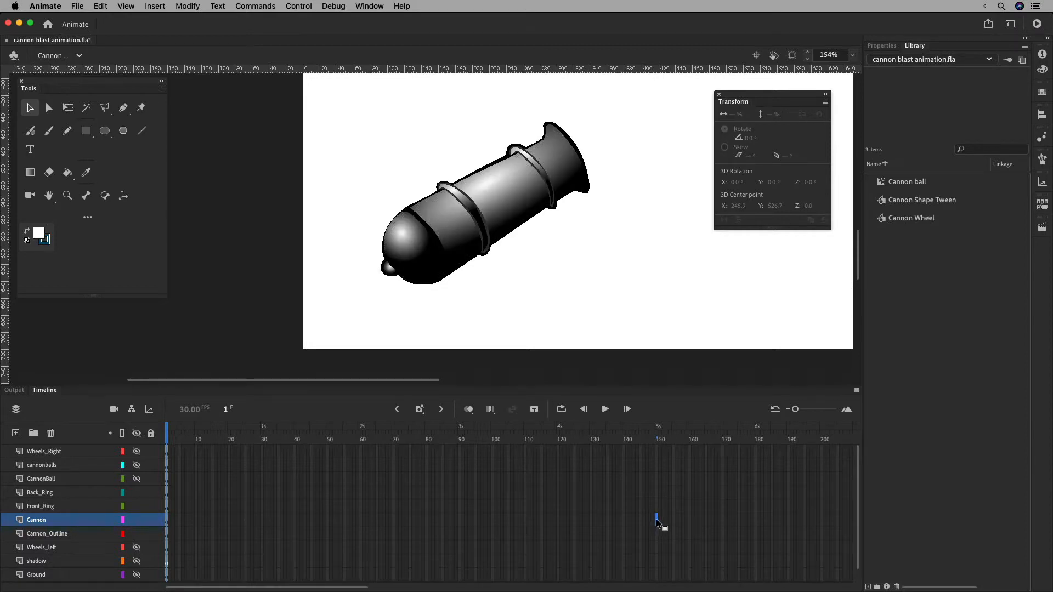
pyautogui.rightClick(658, 521)
pyautogui.click(700, 343)
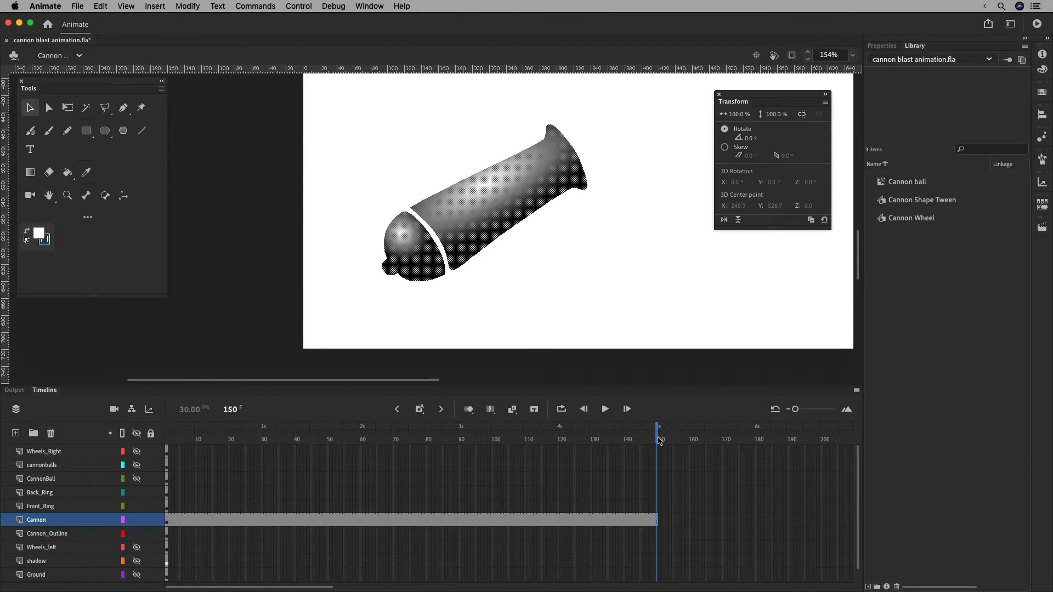
pyautogui.click(655, 439)
pyautogui.moveTo(657, 439)
pyautogui.mouseDown()
pyautogui.moveTo(175, 447)
pyautogui.moveTo(677, 443)
pyautogui.moveTo(168, 443)
pyautogui.mouseUp()
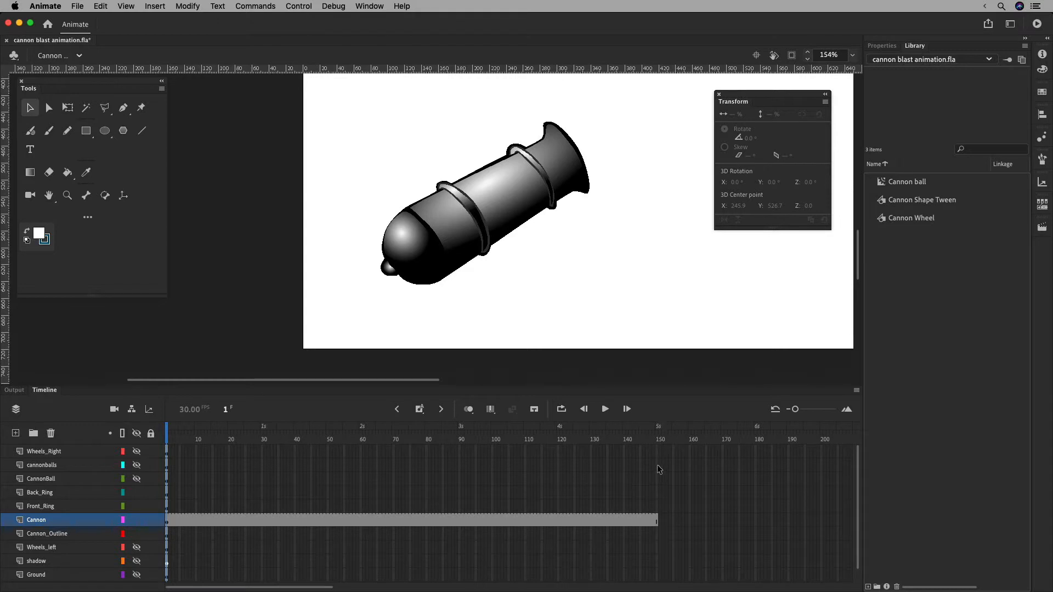
# Extend all layers from Wheels_Right down to Front_Ring to frame 150 by inserting frames.
pyautogui.click(656, 443)
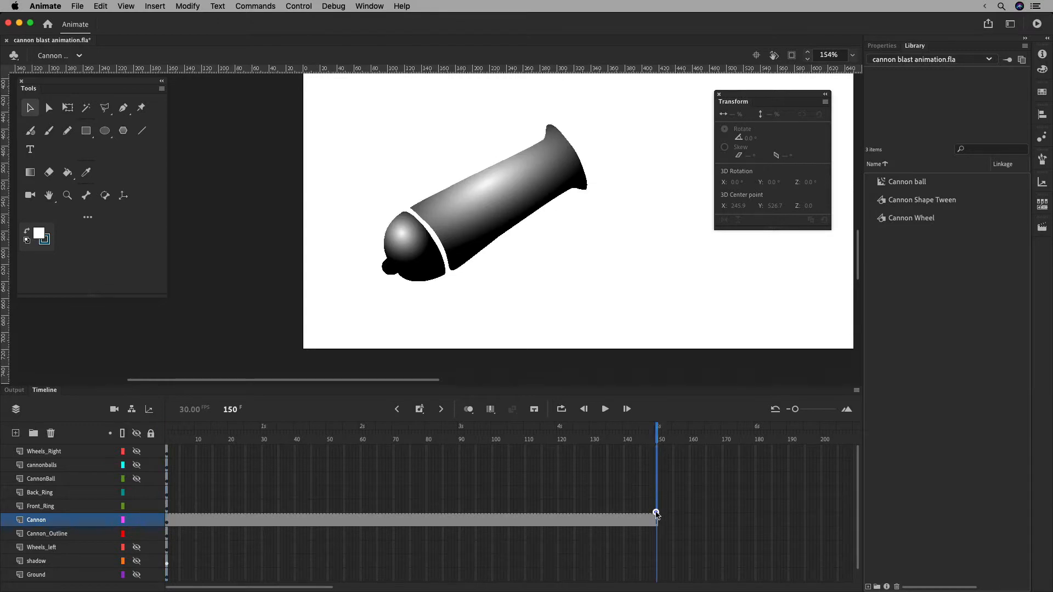
pyautogui.keyDown('shift'); pyautogui.click(656, 511); pyautogui.keyUp('shift')
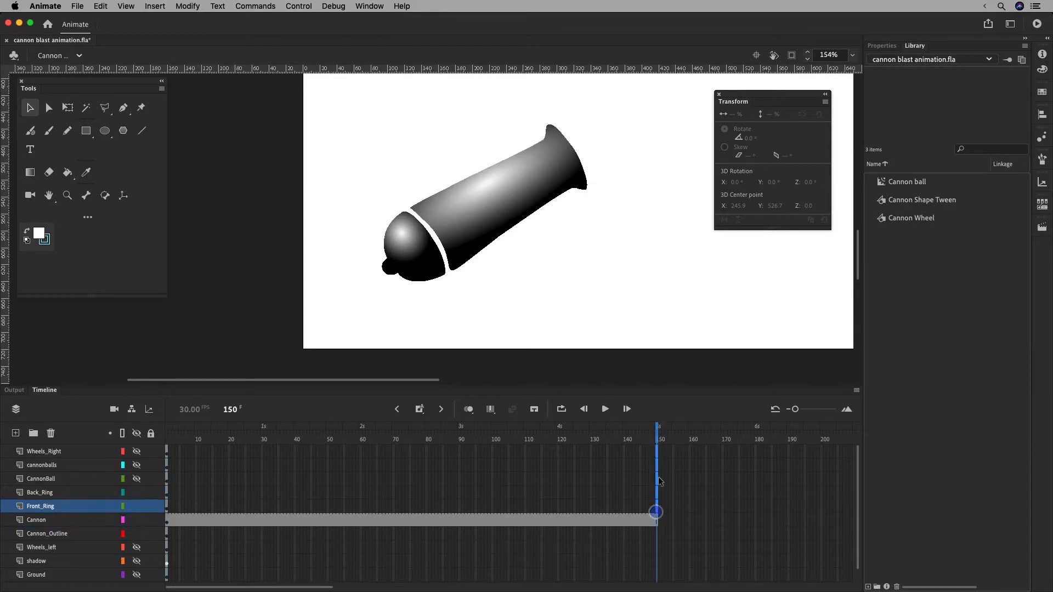
pyautogui.rightClick(657, 506)
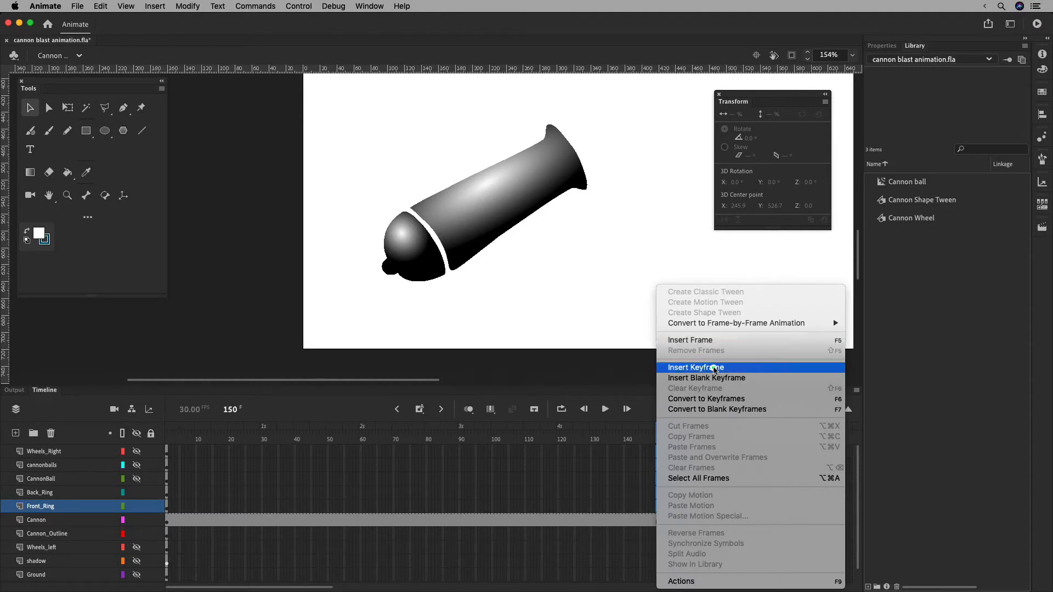
pyautogui.click(716, 341)
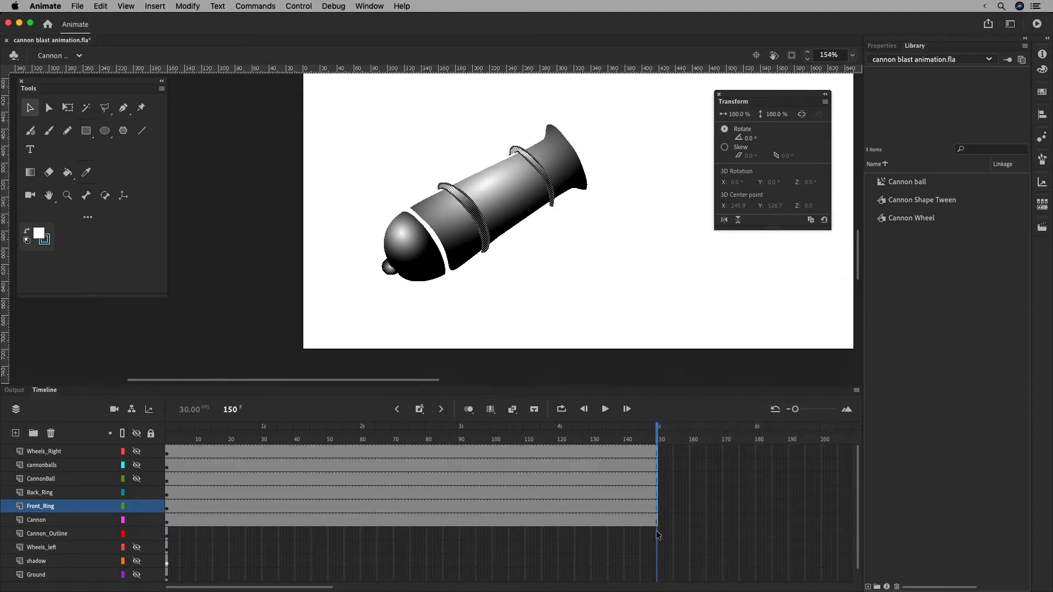
# Insert frames up to frame 150 on the Cannon_Outline, Wheels_left, shadow and Ground layers, and scrub back to frame 1.
pyautogui.click(656, 576)
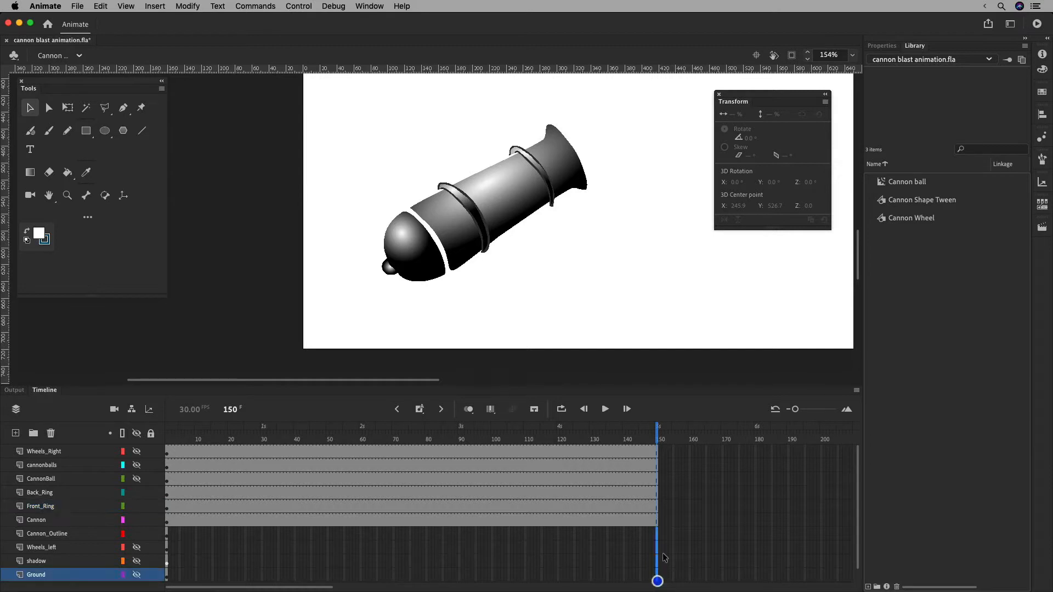
pyautogui.rightClick(658, 573)
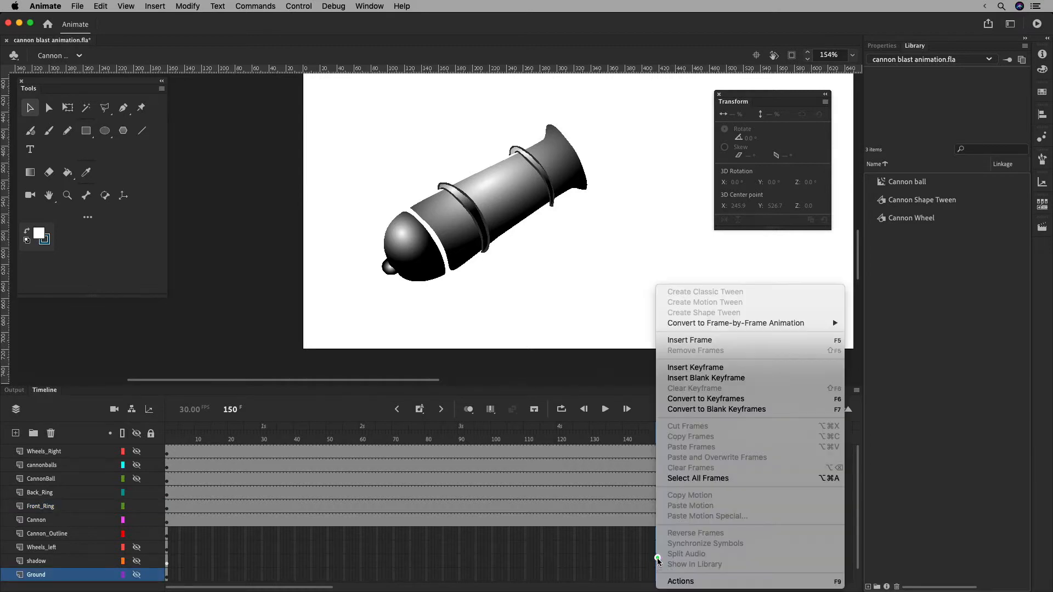
pyautogui.click(720, 340)
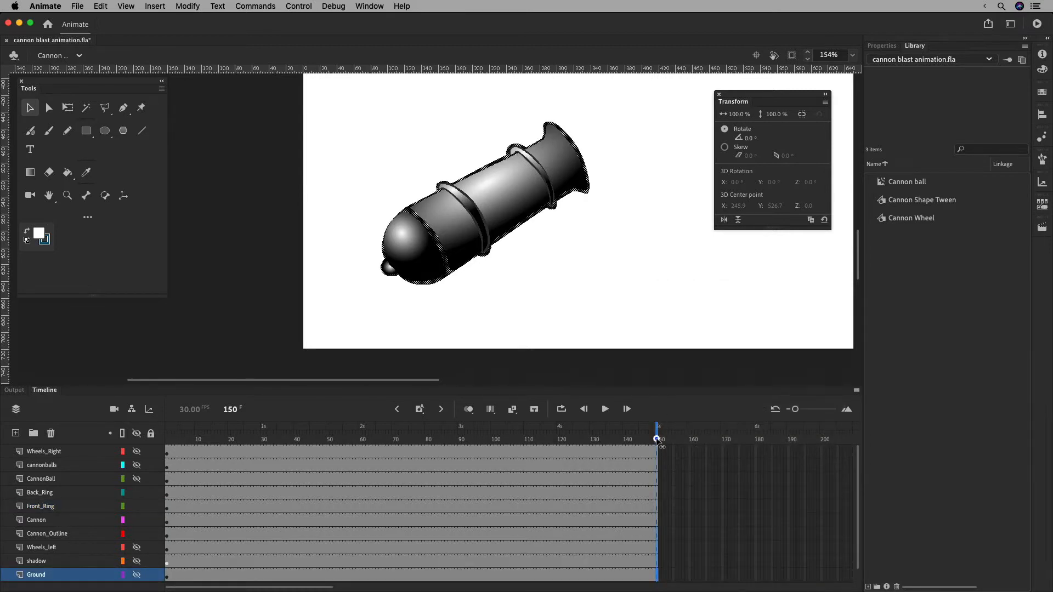
pyautogui.moveTo(658, 440); pyautogui.dragTo(146, 444)
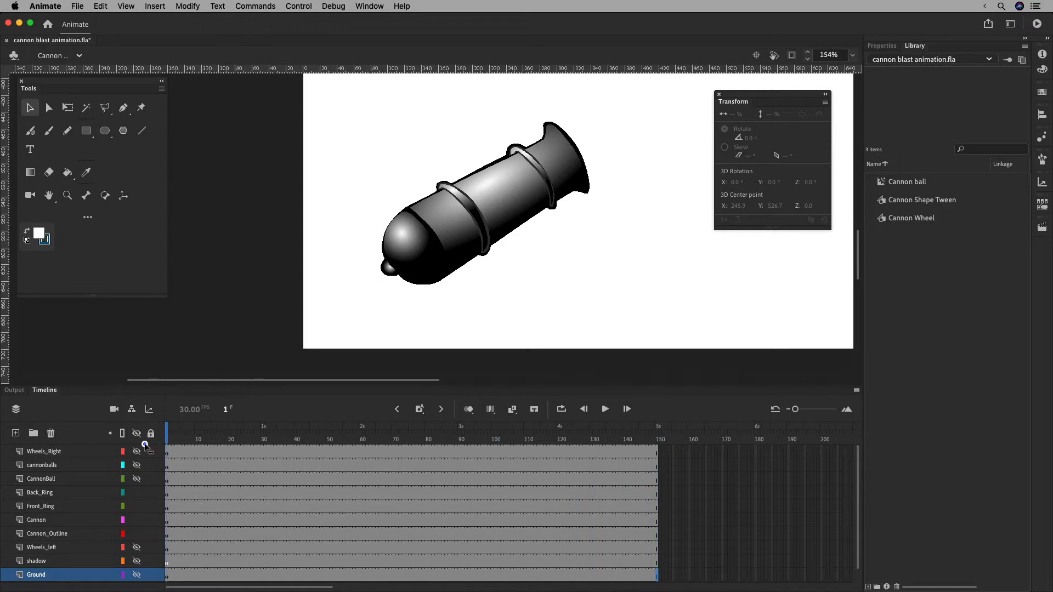
# Go to frame 150 and hide the Back_Ring, Front_Ring and Cannon_Outline layers to leave only Cannon visible.
pyautogui.click(663, 442)
pyautogui.moveTo(136, 451); pyautogui.dragTo(135, 505)
pyautogui.click(136, 534)
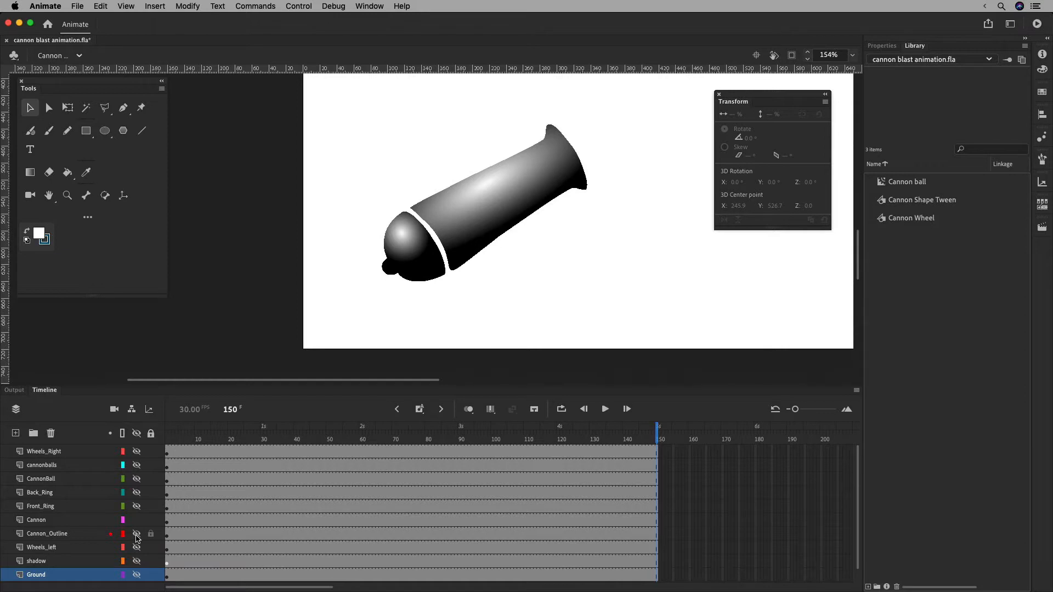
# Create a shape tween across the Cannon layer's 150-frame span.
pyautogui.moveTo(856, 478)
pyautogui.mouseDown()
pyautogui.moveTo(856, 519)
pyautogui.moveTo(859, 487)
pyautogui.mouseUp()
pyautogui.click(228, 522)
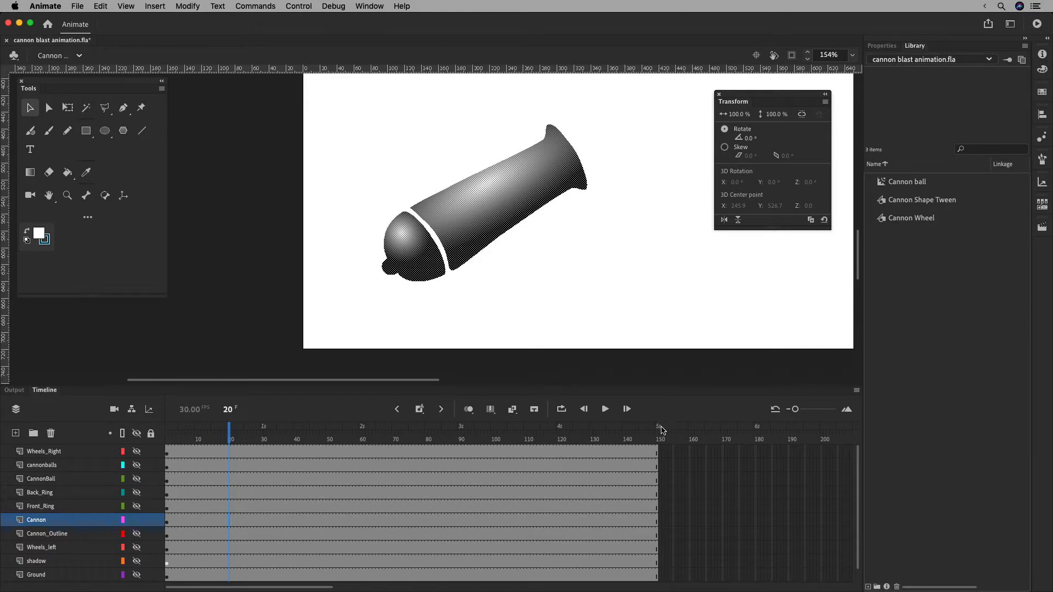
pyautogui.rightClick(232, 523)
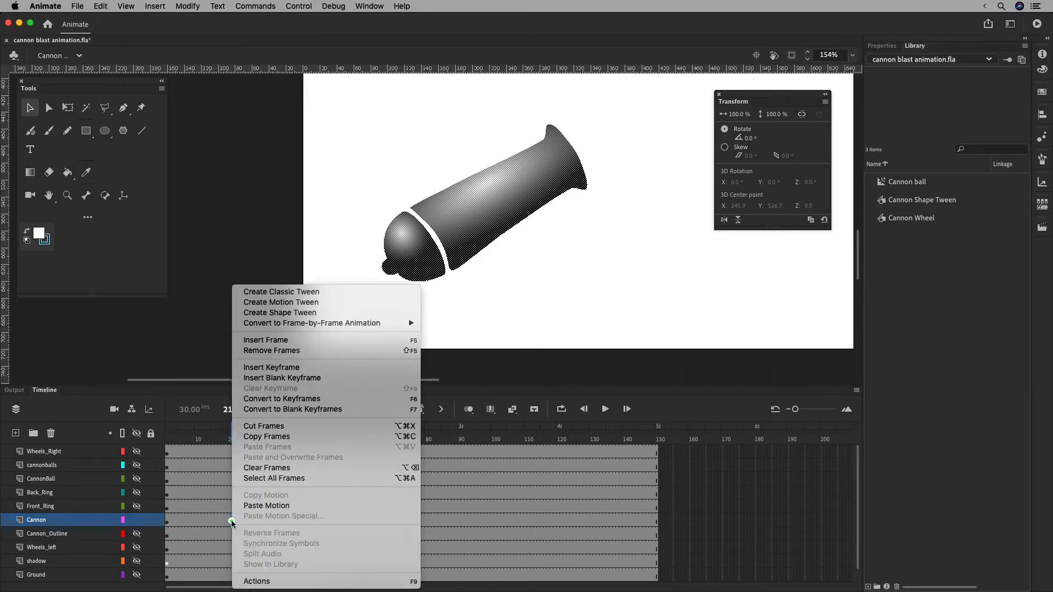
pyautogui.click(231, 522)
pyautogui.click(49, 524)
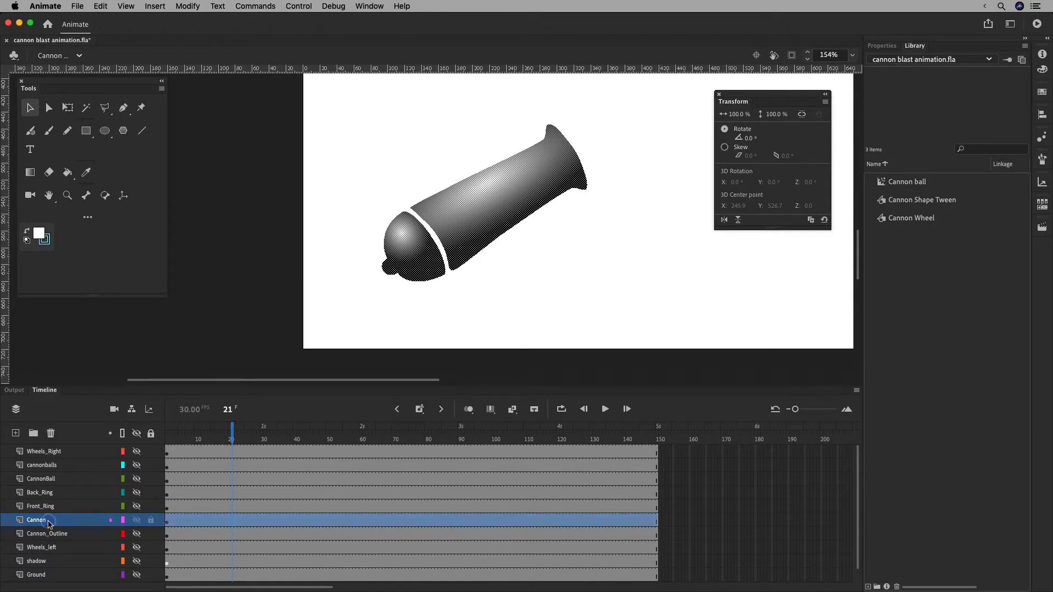
pyautogui.rightClick(229, 520)
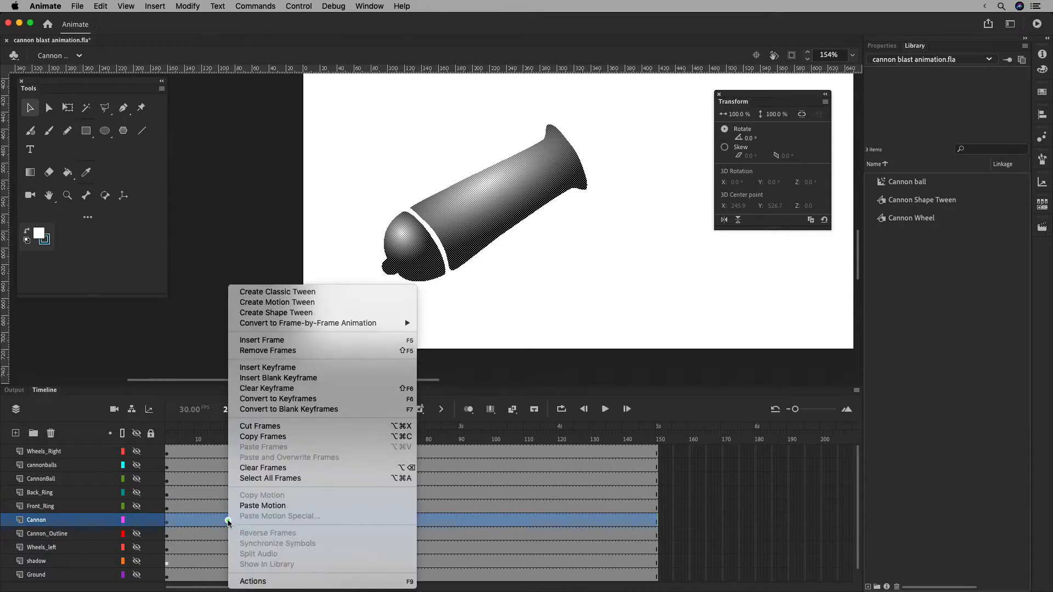
pyautogui.click(318, 314)
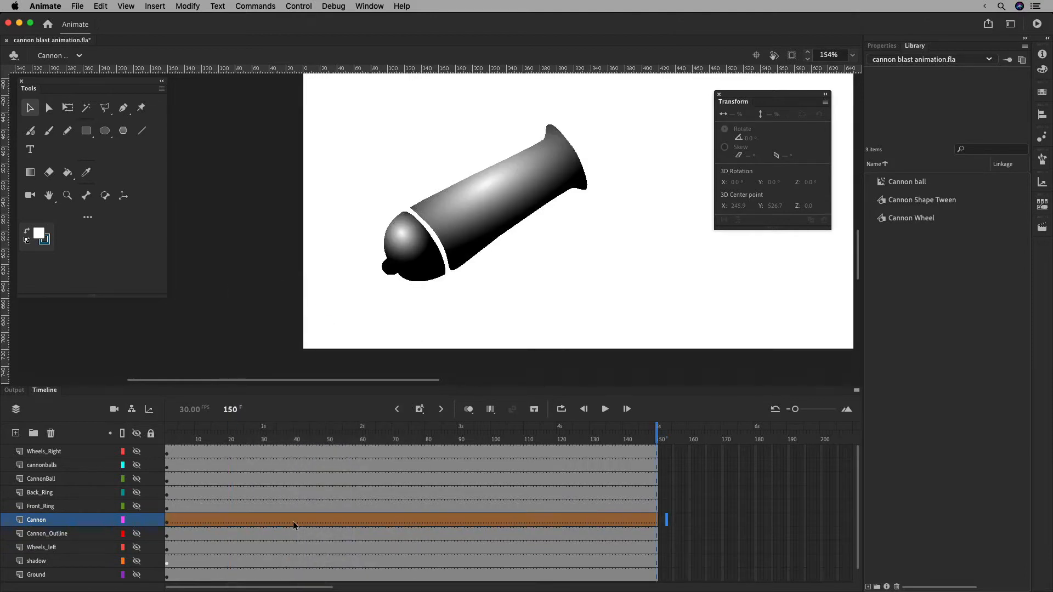
# Review the tween from frame 1 to about frame 32 and add a keyframe at frame 10 on the Cannon layer.
pyautogui.click(165, 437)
pyautogui.moveTo(164, 437); pyautogui.dragTo(144, 454)
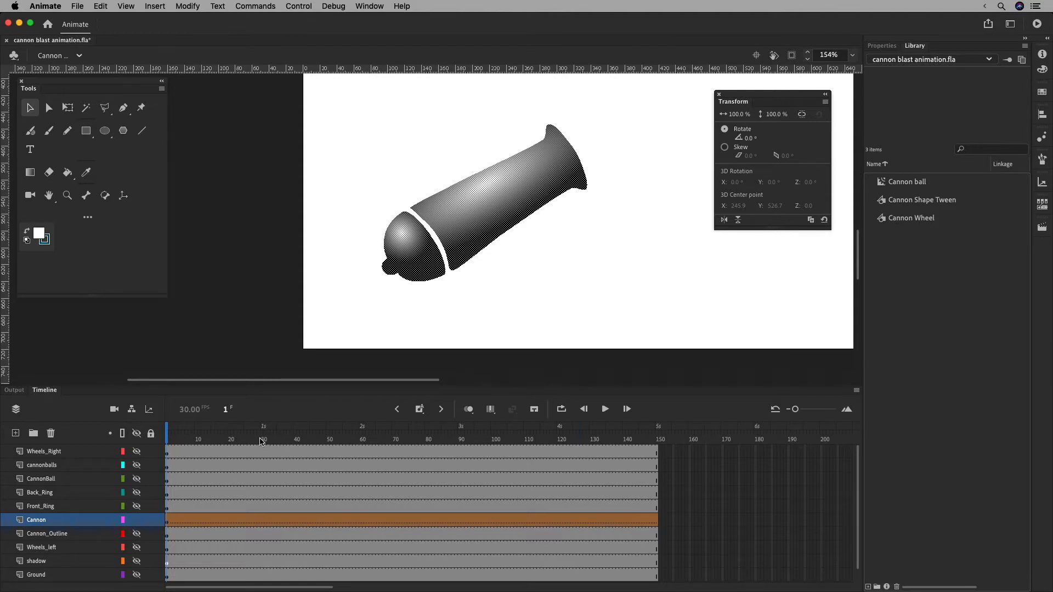
pyautogui.moveTo(262, 441); pyautogui.dragTo(267, 443)
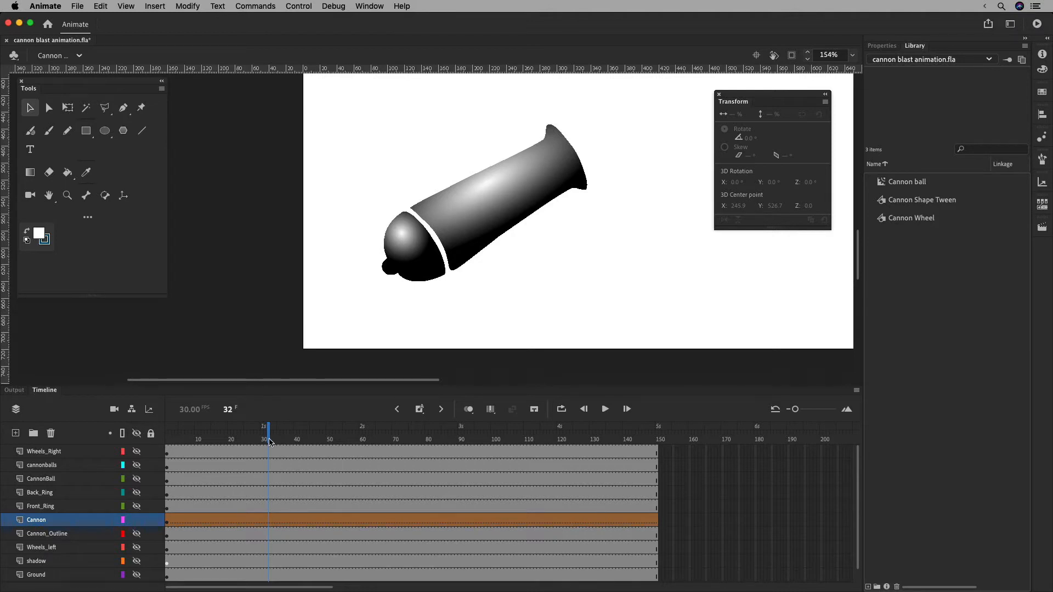
pyautogui.moveTo(269, 437); pyautogui.dragTo(222, 436)
pyautogui.moveTo(222, 437); pyautogui.dragTo(166, 437)
pyautogui.click(167, 521)
pyautogui.click(167, 521)
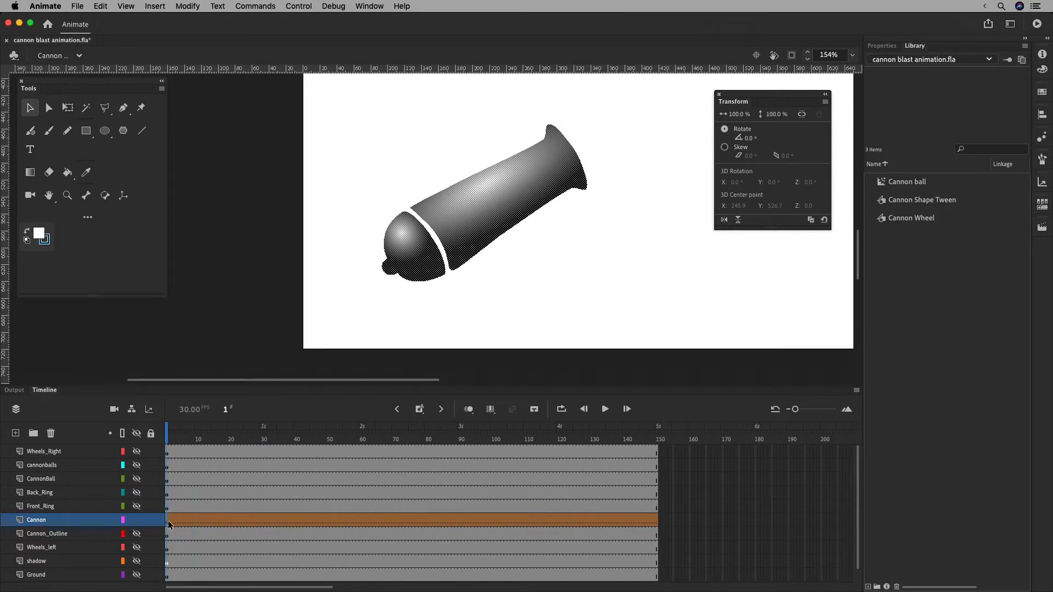
pyautogui.moveTo(168, 524); pyautogui.dragTo(197, 523)
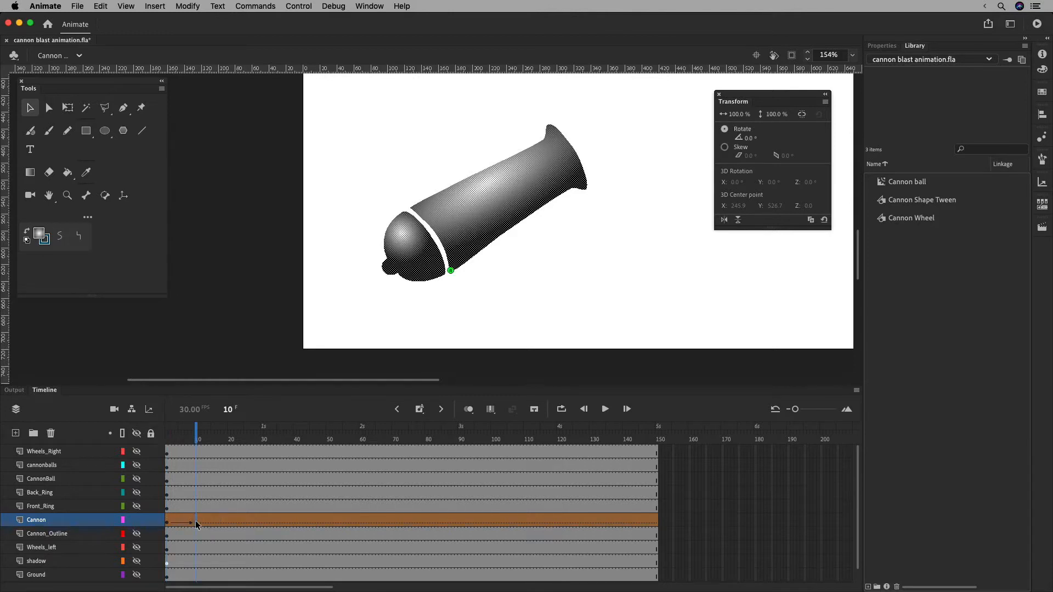
# Go from frame 10 back to frame 1 and remove all shape hints from the Cannon tween.
pyautogui.moveTo(201, 442)
pyautogui.mouseDown()
pyautogui.moveTo(179, 442)
pyautogui.moveTo(199, 441)
pyautogui.mouseUp()
pyautogui.press(',')
pyautogui.moveTo(199, 442)
pyautogui.mouseDown()
pyautogui.moveTo(170, 440)
pyautogui.moveTo(196, 441)
pyautogui.mouseUp()
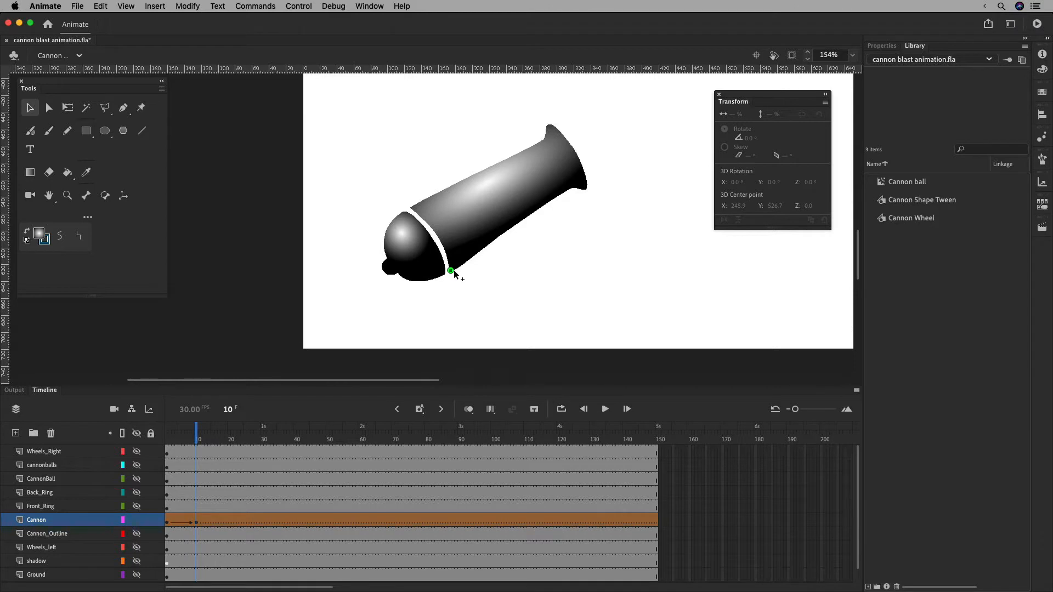
pyautogui.moveTo(195, 439); pyautogui.dragTo(163, 438)
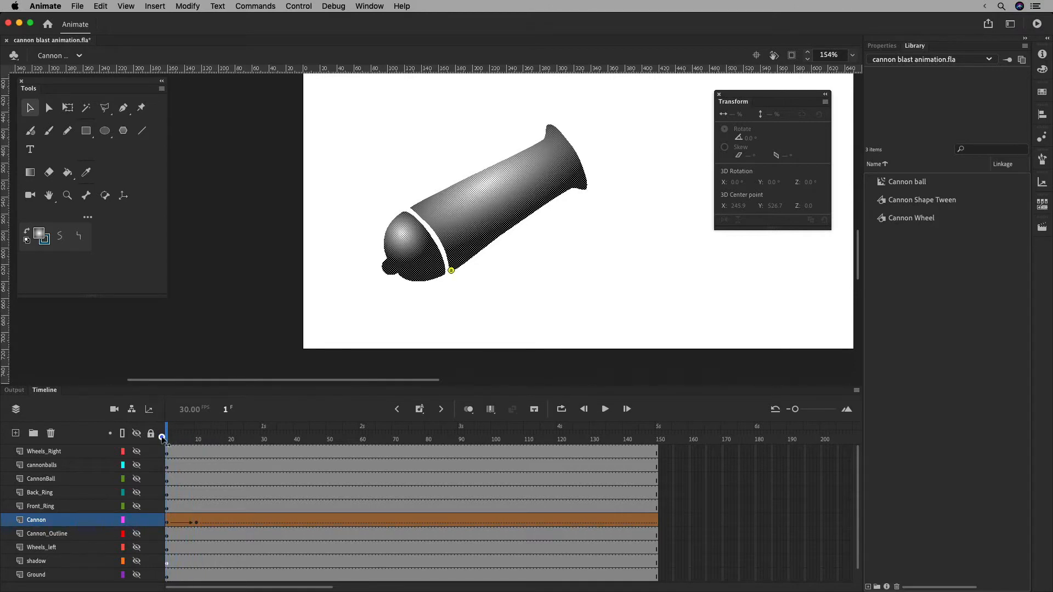
pyautogui.click(193, 7)
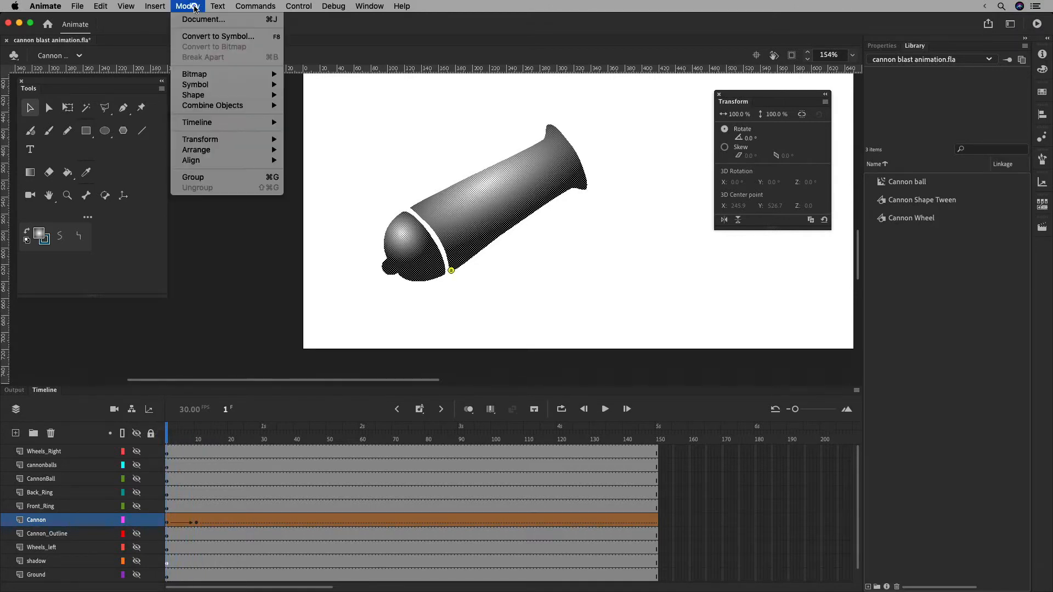
pyautogui.moveTo(216, 95)
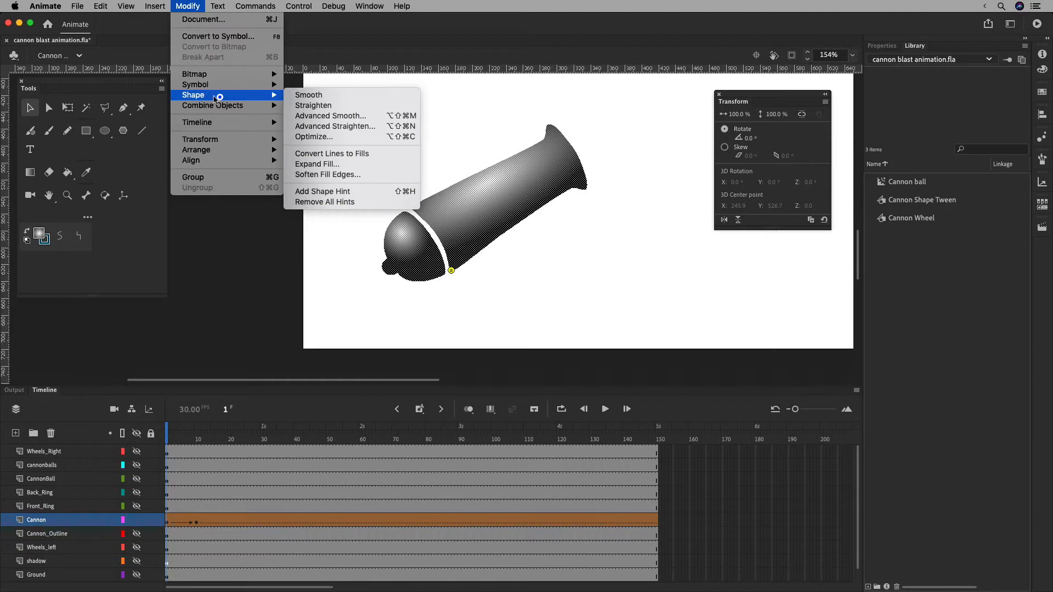
pyautogui.click(352, 202)
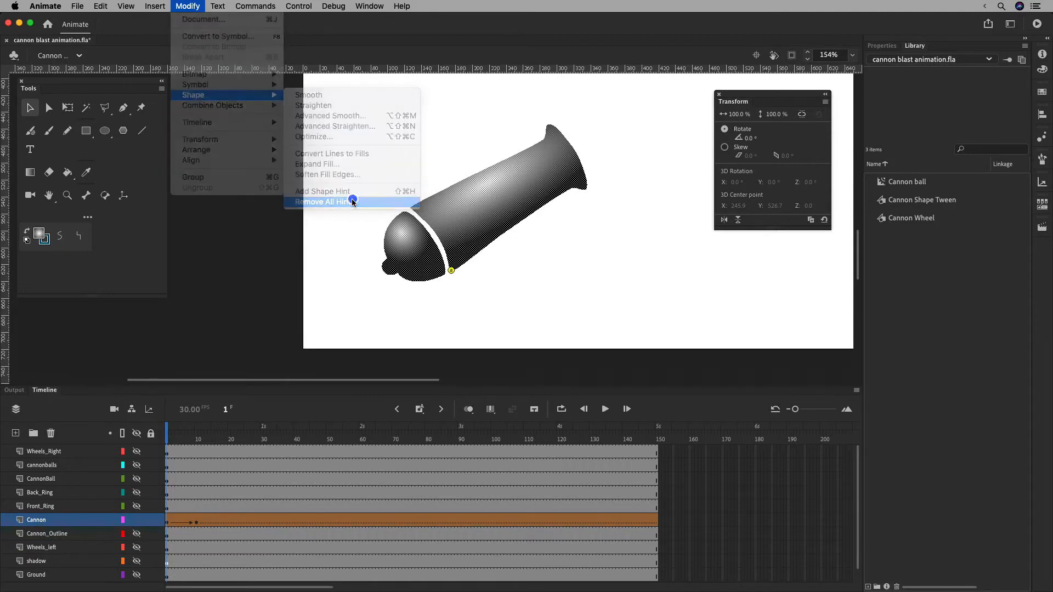
# Insert a keyframe at frame 19 on the Cannon layer.
pyautogui.moveTo(176, 440); pyautogui.dragTo(228, 439)
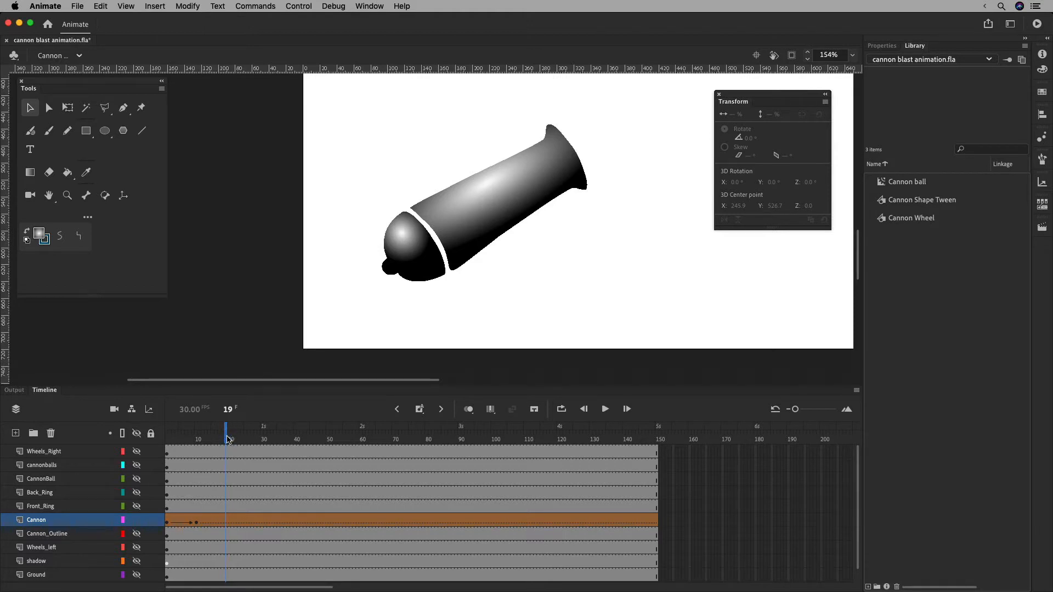
pyautogui.click(423, 409)
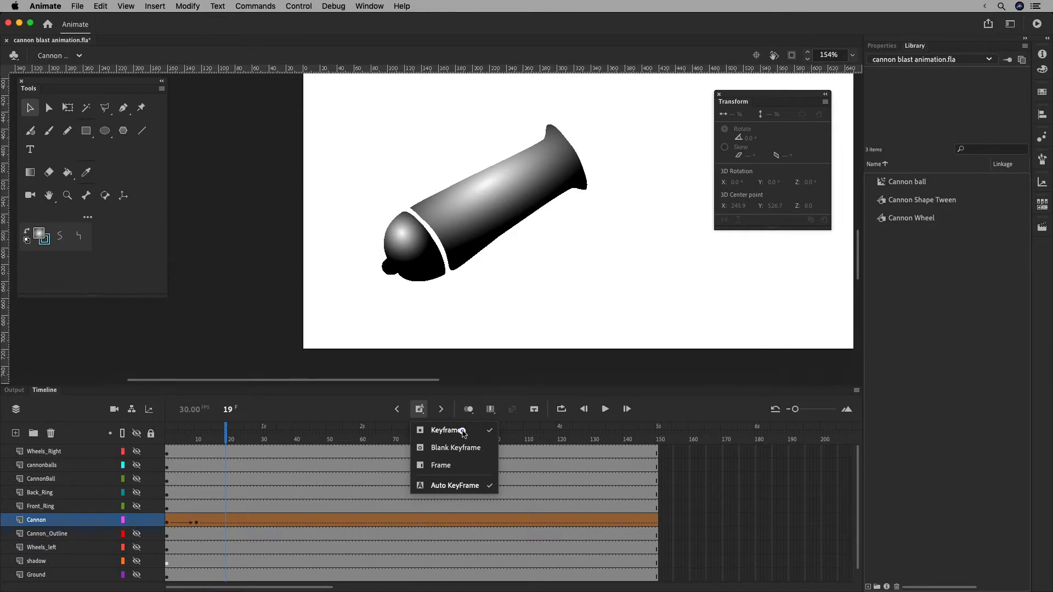
pyautogui.click(420, 410)
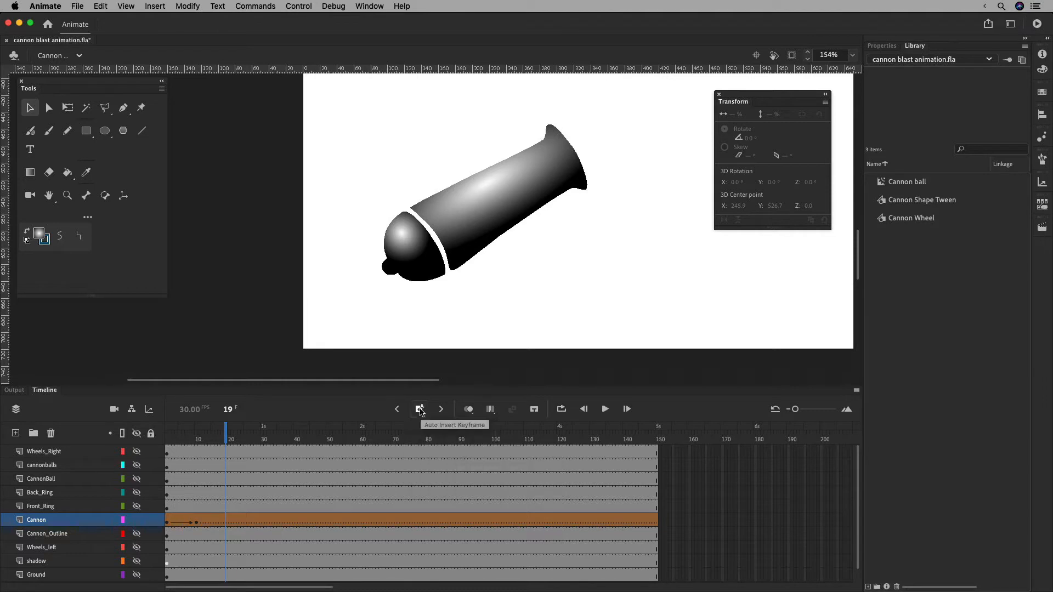
pyautogui.click(420, 412)
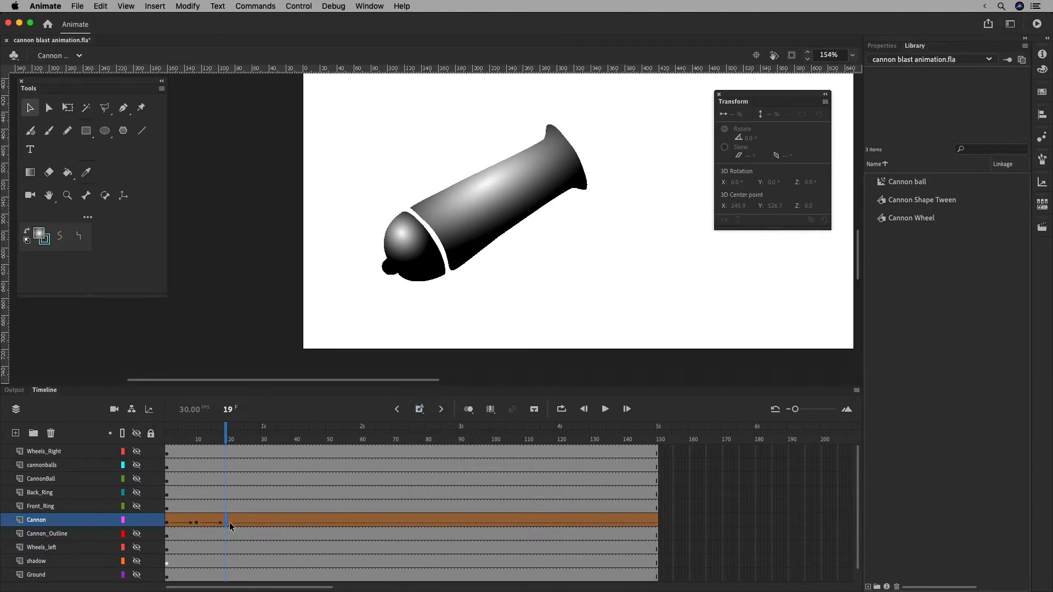
pyautogui.click(420, 410)
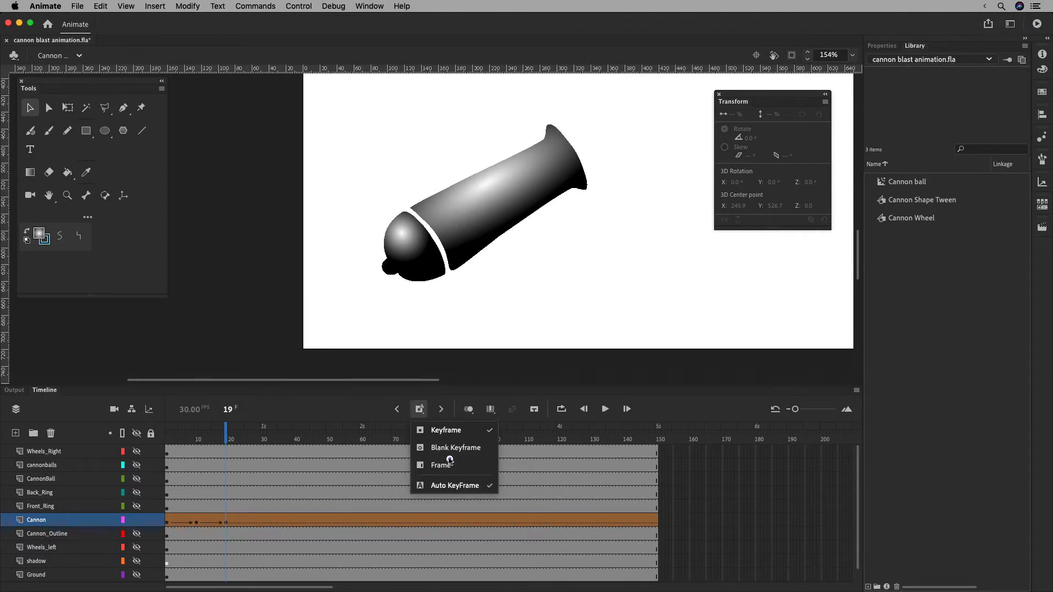
pyautogui.click(358, 411)
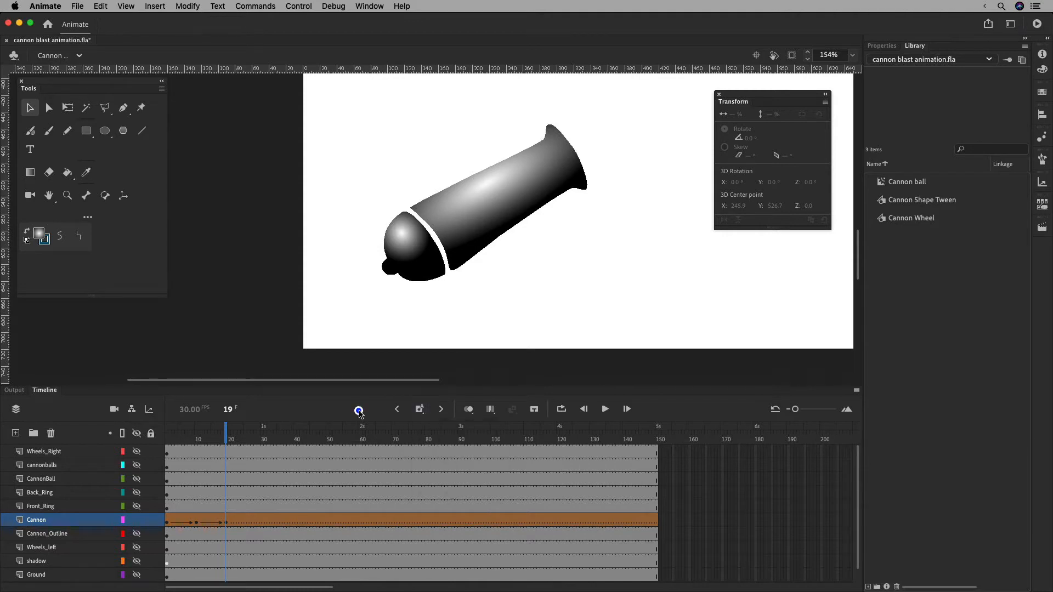
# Compare the Cannon layer at frames 10, 19 and 20, ending with the frame 19 keyframe selected.
pyautogui.click(229, 523)
pyautogui.click(197, 522)
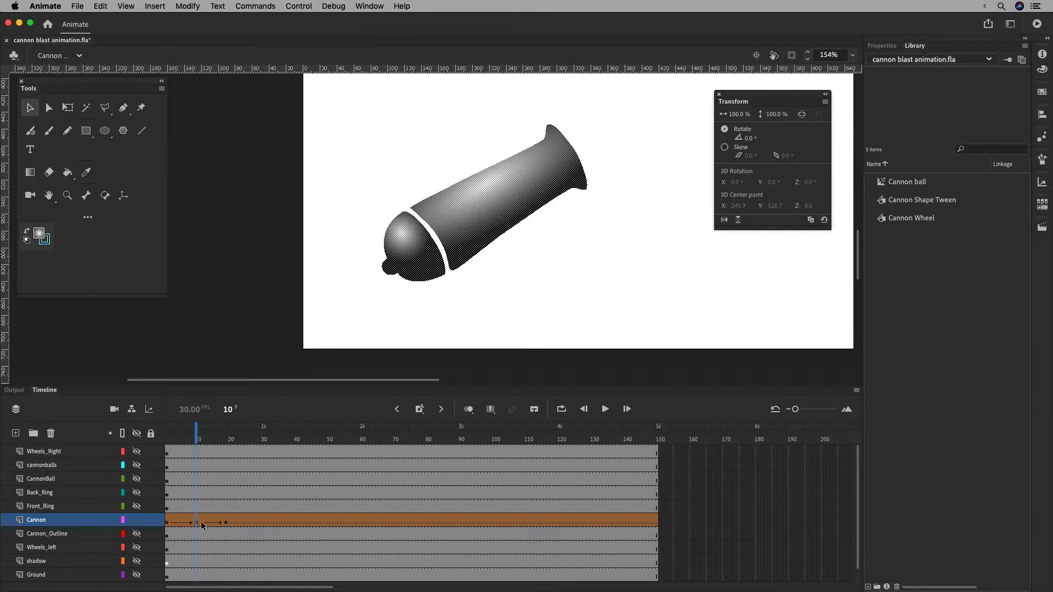
pyautogui.click(229, 522)
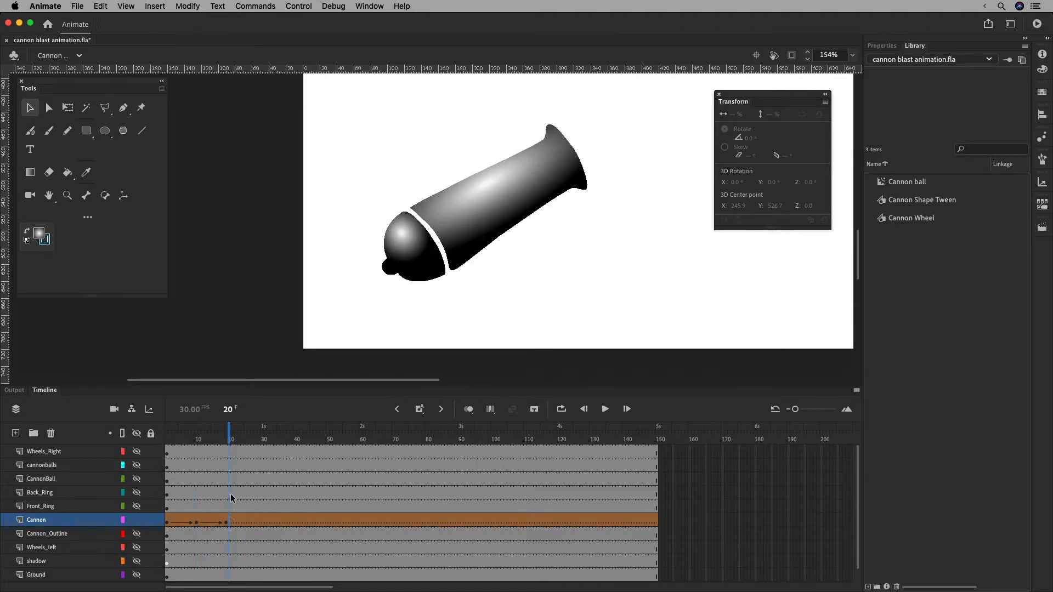
pyautogui.click(229, 439)
pyautogui.click(226, 439)
pyautogui.click(227, 523)
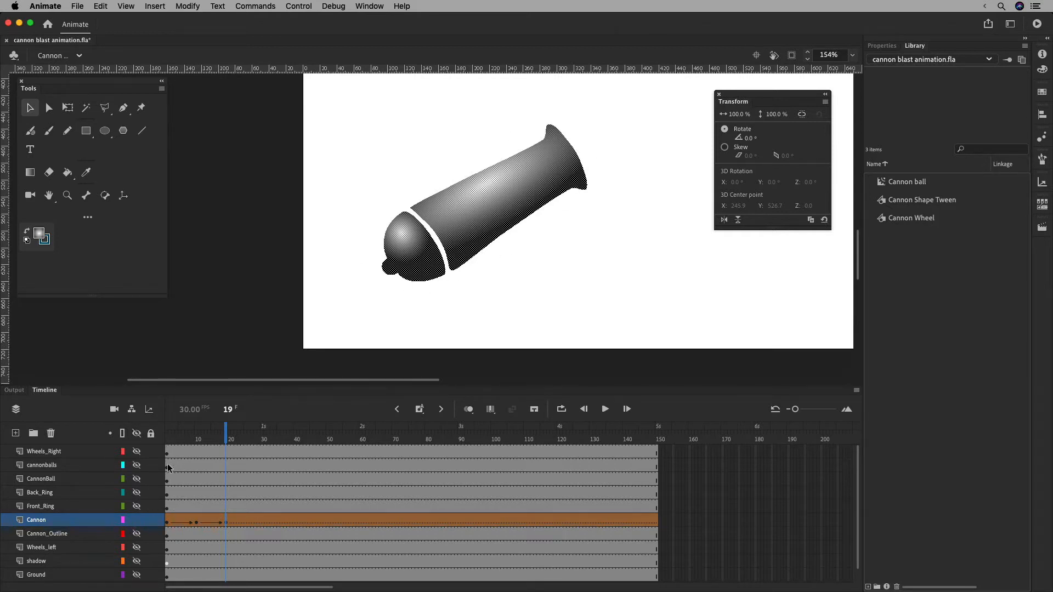
# Briefly show the Front_Ring, Back_Ring and CannonBall layers at frame 19, and hide them again.
pyautogui.moveTo(136, 506); pyautogui.dragTo(139, 495)
pyautogui.click(138, 493)
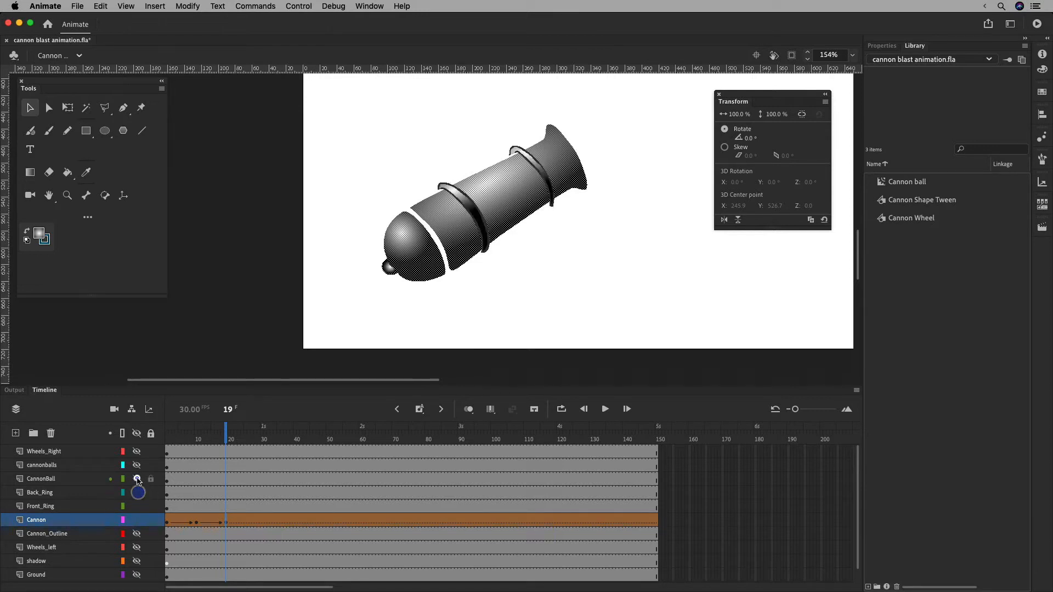
pyautogui.click(136, 480)
pyautogui.click(136, 480)
pyautogui.click(135, 493)
pyautogui.click(135, 506)
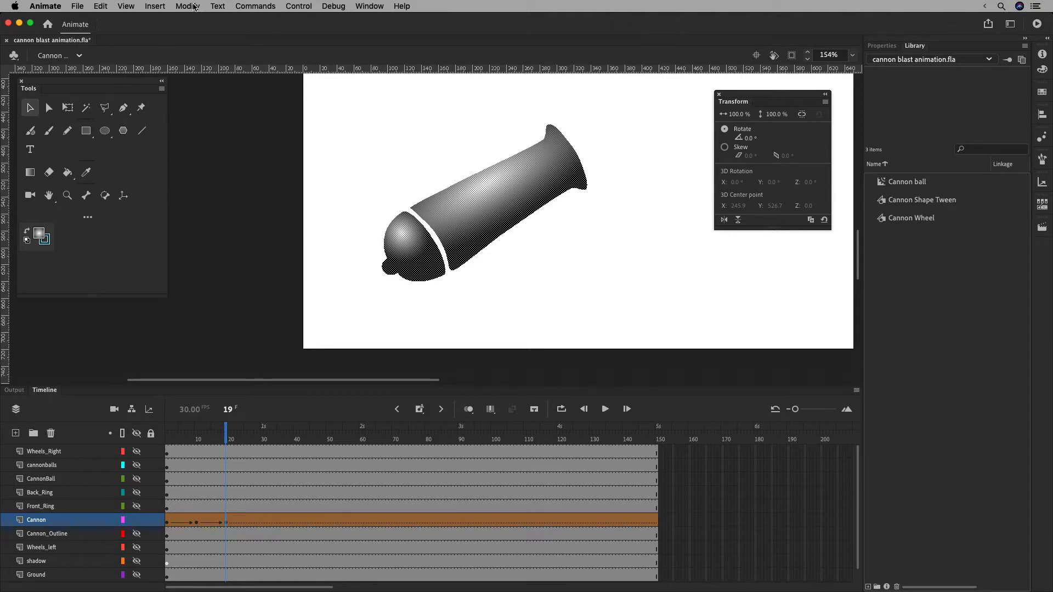
# Examine the anchor points of the cannon's barrel at frame 19 with the Subselection tool.
pyautogui.click(49, 109)
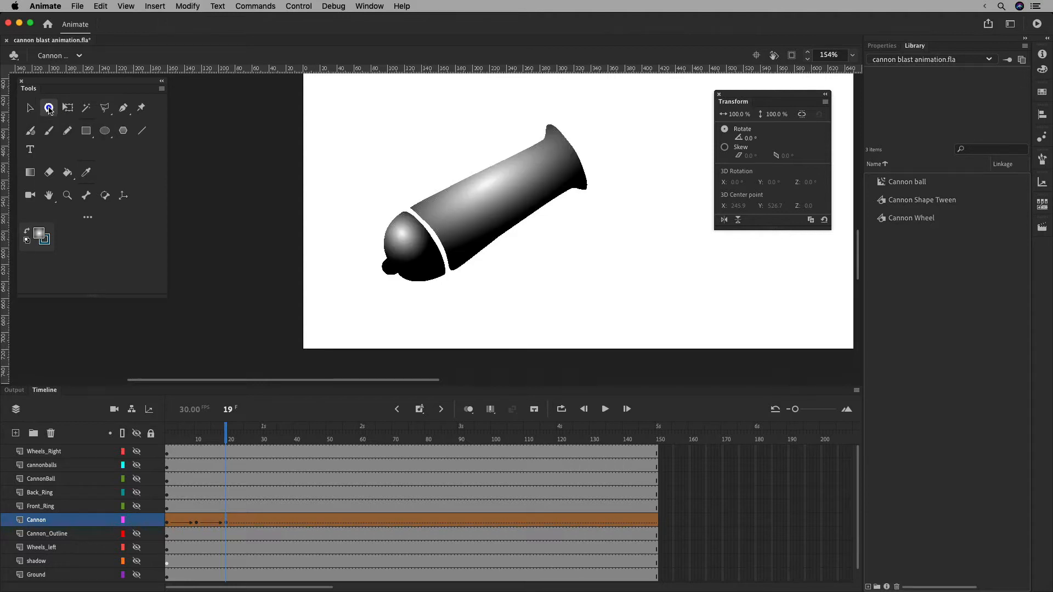
pyautogui.click(407, 213)
pyautogui.click(484, 248)
pyautogui.click(406, 213)
pyautogui.click(491, 185)
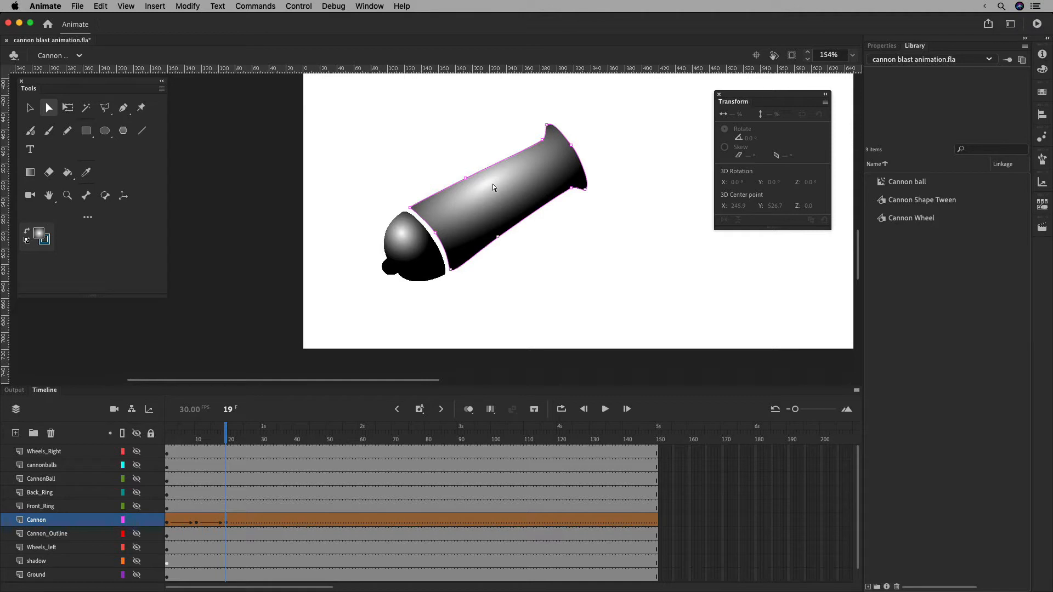
# Slightly shrink the barrel's radial gradient at frame 19 with the Gradient Transform tool.
pyautogui.click(30, 172)
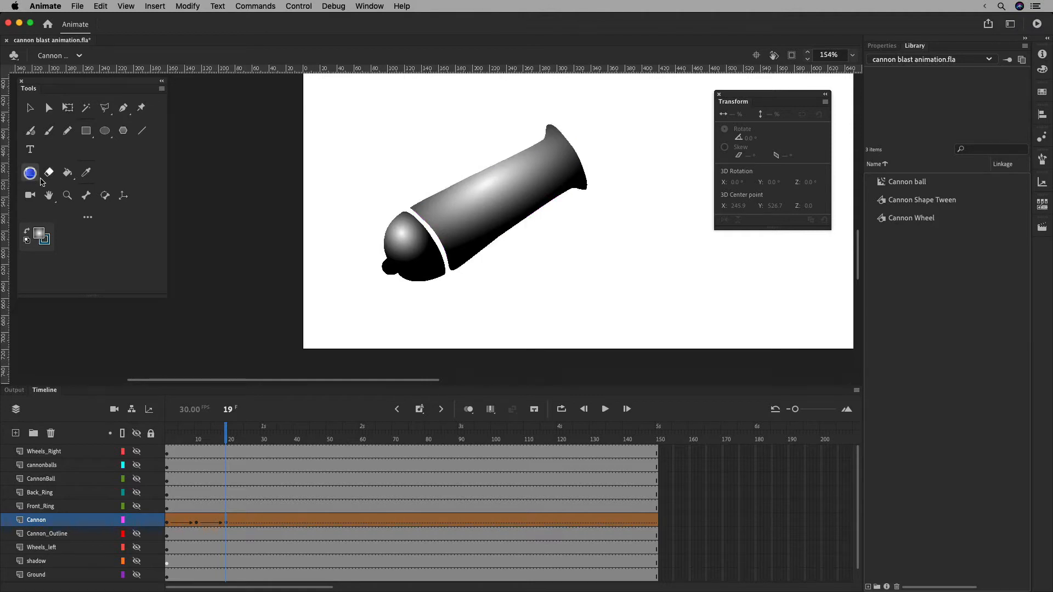
pyautogui.click(504, 179)
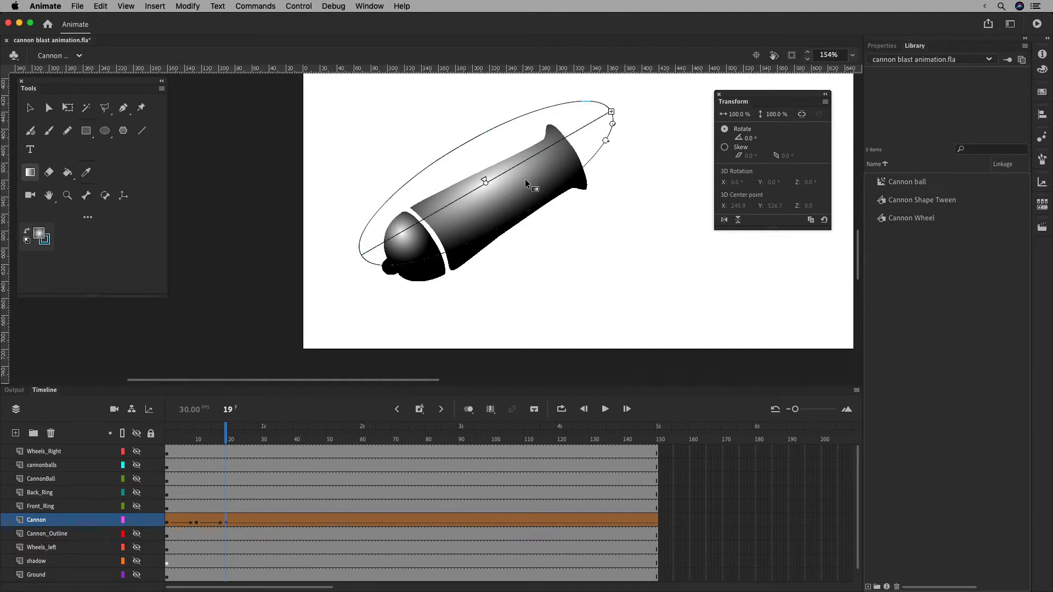
pyautogui.moveTo(612, 111); pyautogui.dragTo(594, 153)
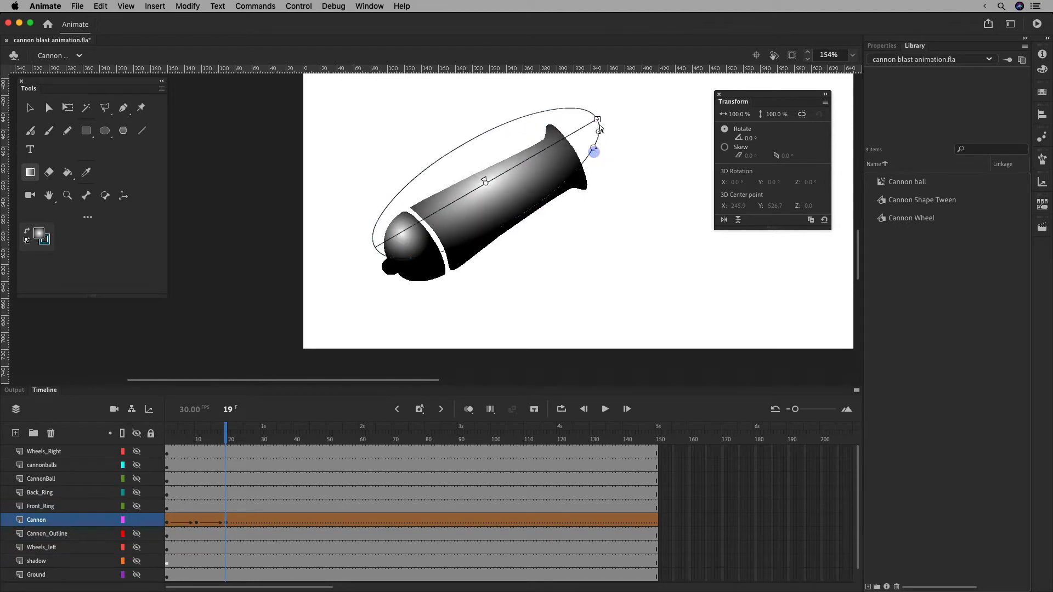
# Scrub between frames 36 and 19 to check the Cannon tween, and inspect the barrel's gradient at frame 27.
pyautogui.click(281, 438)
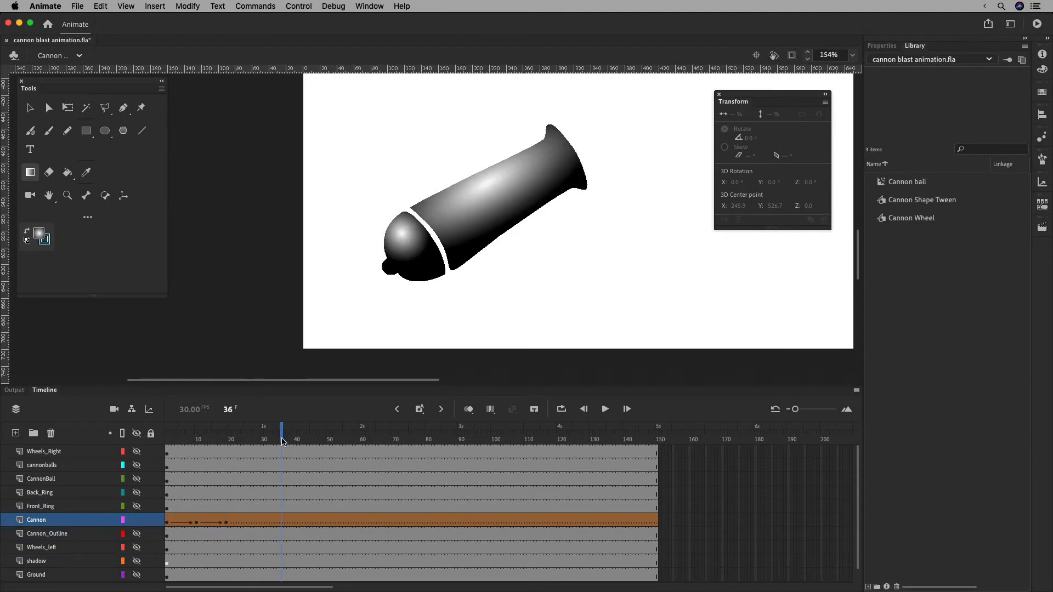
pyautogui.click(277, 439)
pyautogui.moveTo(278, 439); pyautogui.dragTo(226, 440)
pyautogui.click(229, 524)
pyautogui.click(252, 522)
pyautogui.click(442, 273)
pyautogui.click(455, 267)
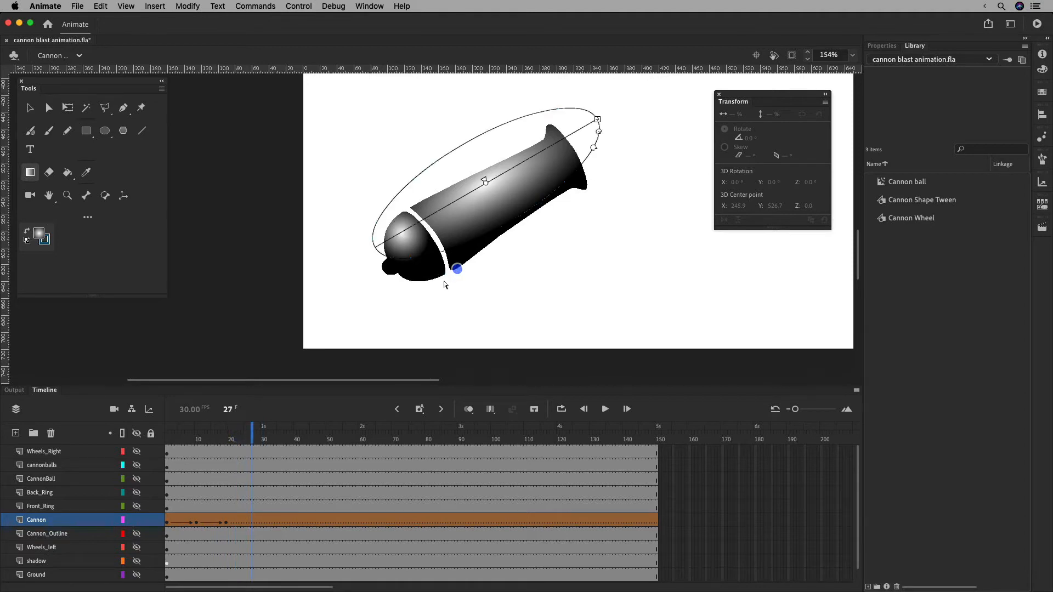
# Widen the cannon's rear cap at frame 19 by pulling its lower and upper edge anchor points outward with the Subselection tool.
pyautogui.click(49, 109)
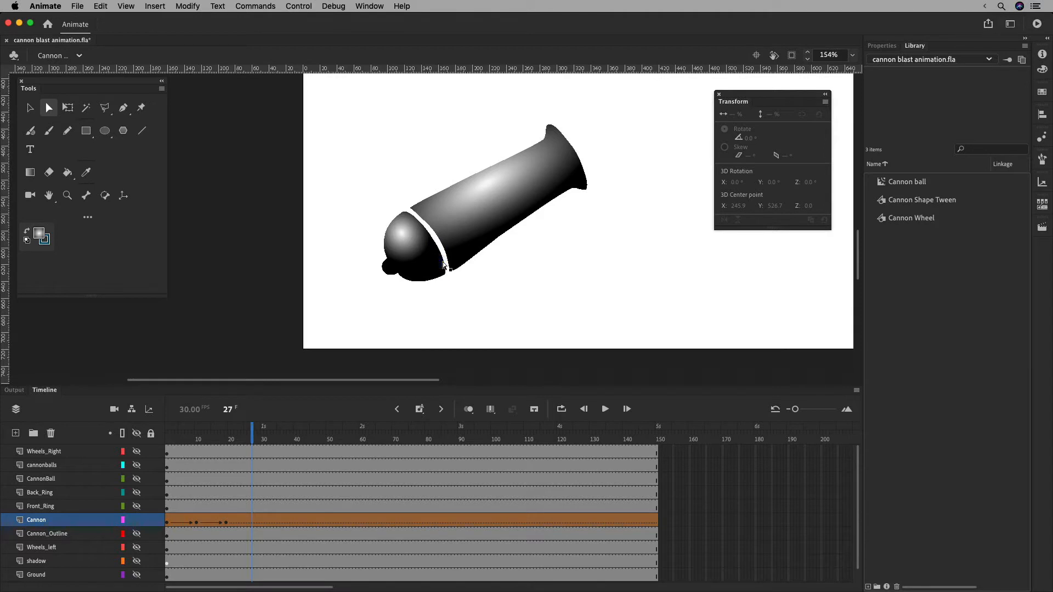
pyautogui.click(226, 522)
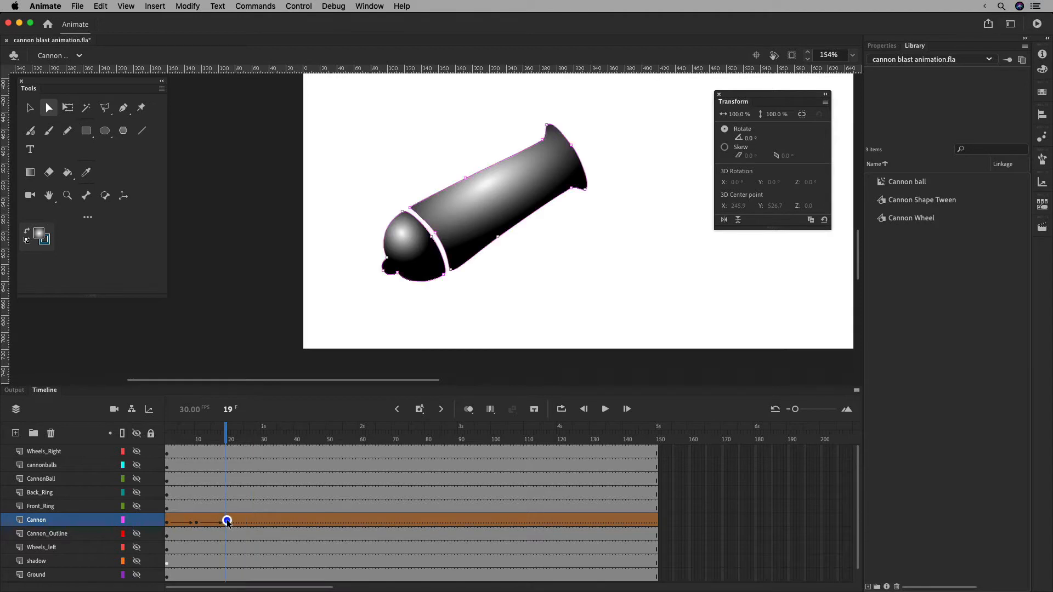
pyautogui.click(444, 276)
pyautogui.moveTo(444, 277); pyautogui.dragTo(449, 298)
pyautogui.moveTo(403, 211); pyautogui.dragTo(378, 184)
pyautogui.press('super+equal')
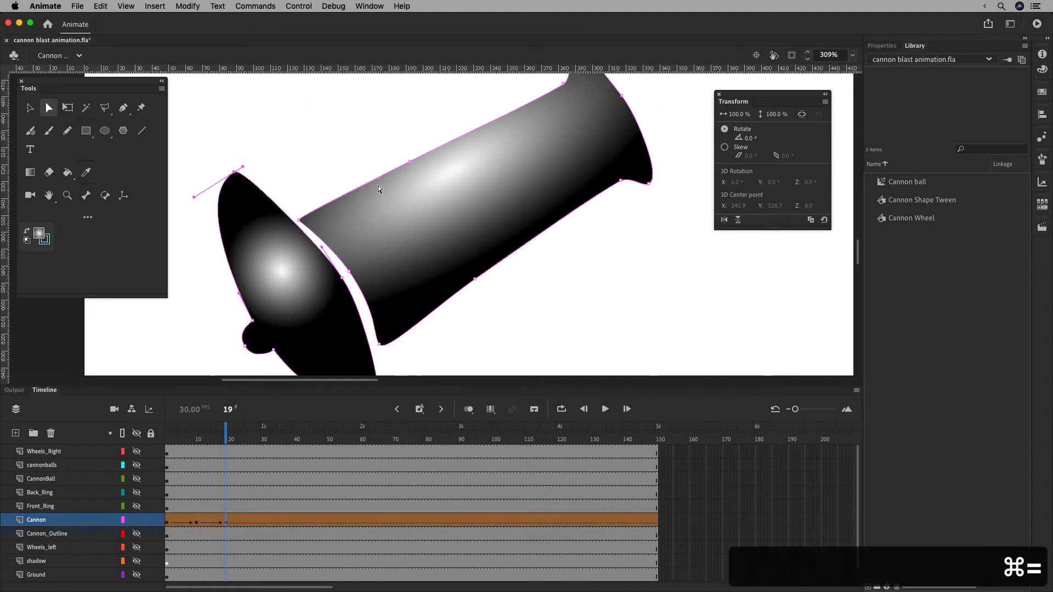
# Lower the rear cap's upper tip anchor at frame 19 and lengthen both curve handles of the middle anchor on its front edge.
pyautogui.moveTo(424, 310); pyautogui.dragTo(525, 265)
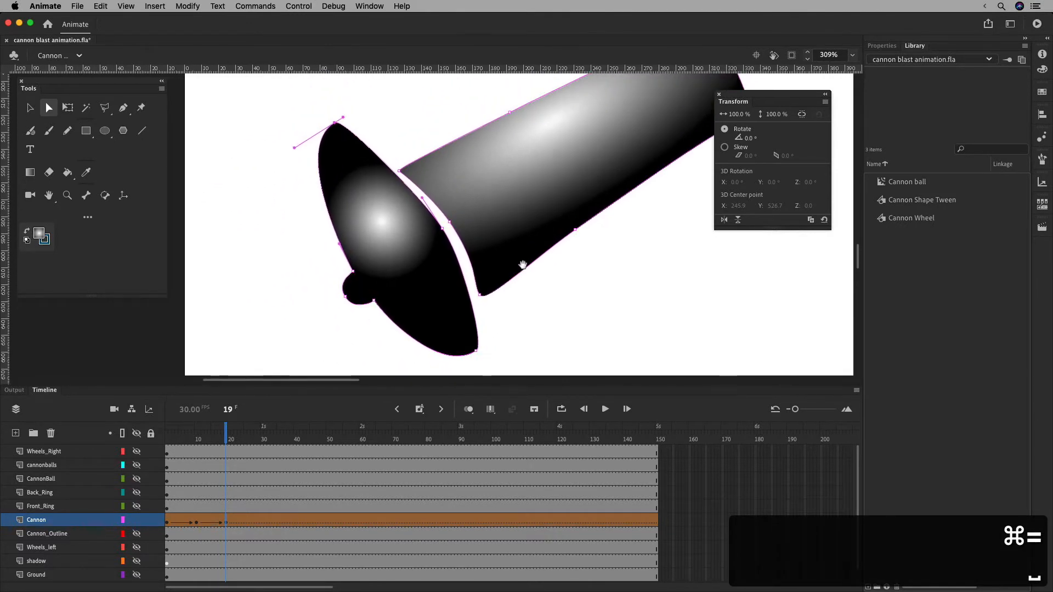
pyautogui.moveTo(340, 142); pyautogui.dragTo(344, 150)
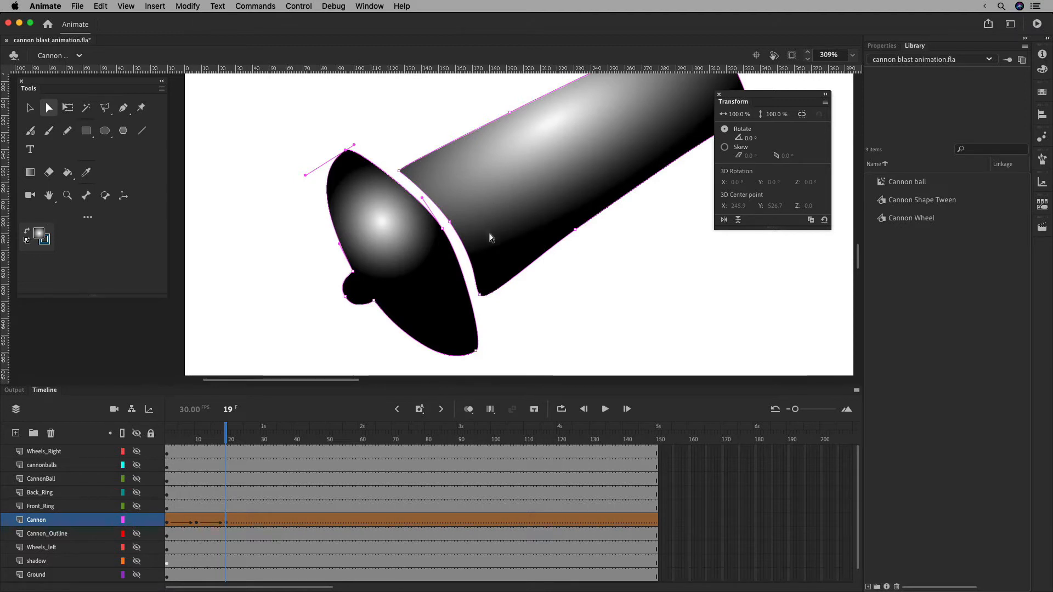
pyautogui.click(442, 229)
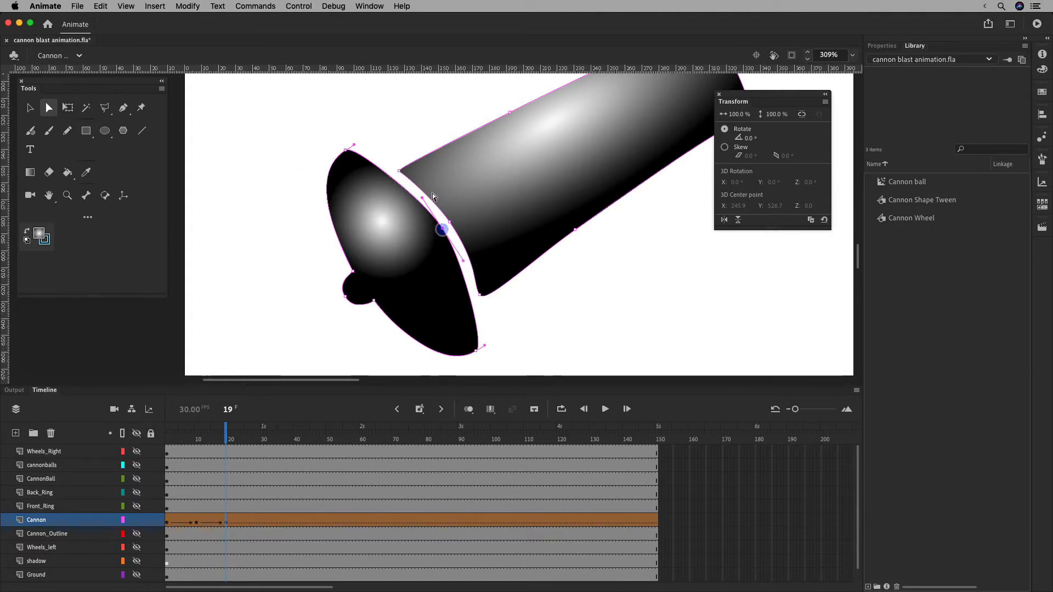
pyautogui.moveTo(463, 261); pyautogui.dragTo(476, 280)
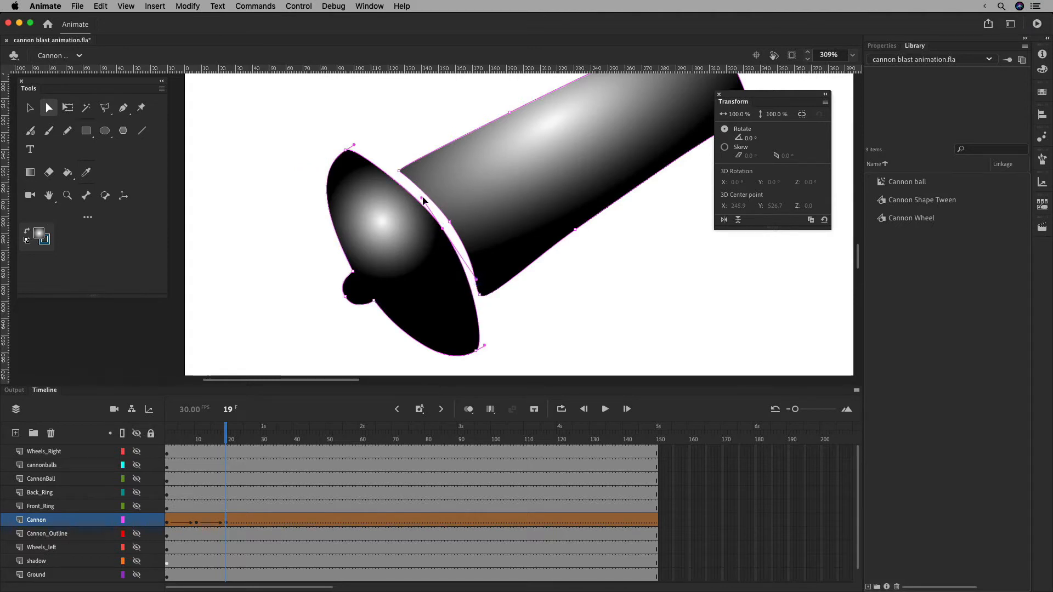
pyautogui.moveTo(422, 198); pyautogui.dragTo(402, 171)
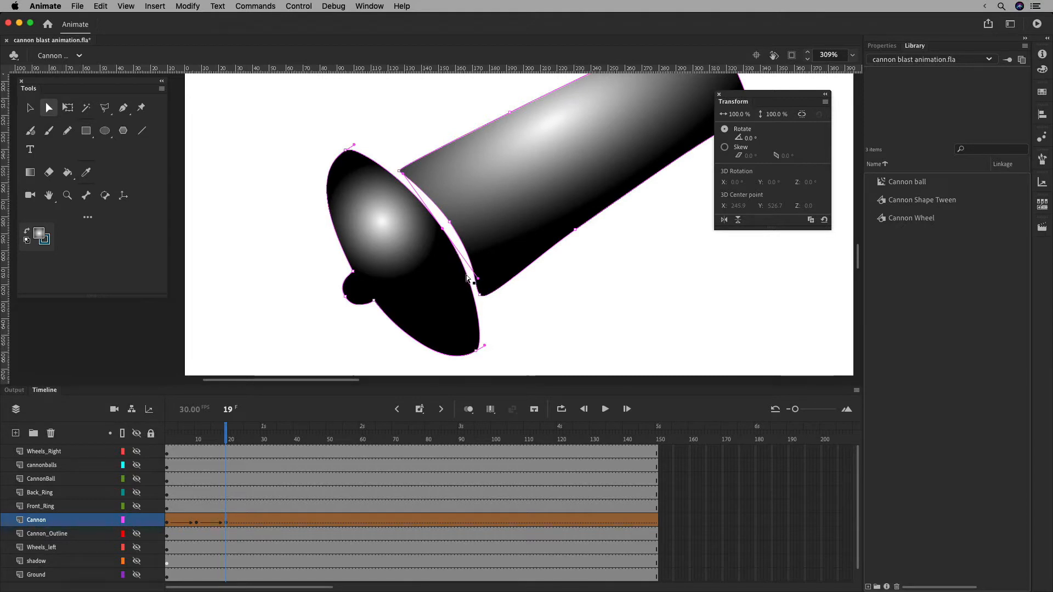
# Pull the rear knob's three anchor points outward at frame 19, and stretch the cap's lower and upper tip anchors slightly outward.
pyautogui.click(355, 272)
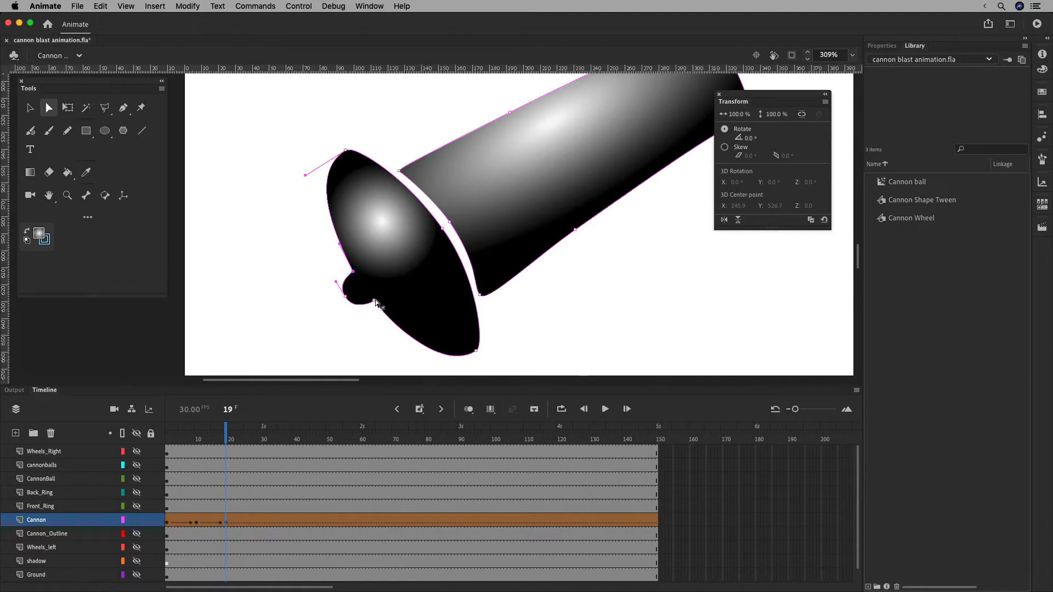
pyautogui.keyDown('shift'); pyautogui.click(375, 299); pyautogui.keyUp('shift')
pyautogui.keyDown('shift'); pyautogui.click(345, 297); pyautogui.keyUp('shift')
pyautogui.moveTo(346, 297); pyautogui.dragTo(323, 312)
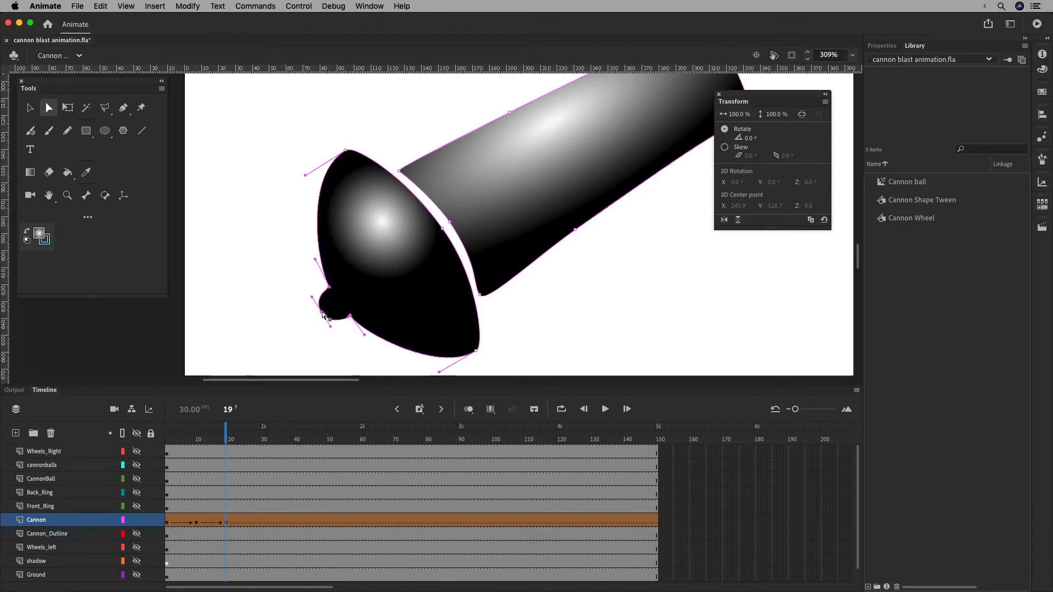
pyautogui.moveTo(476, 351); pyautogui.dragTo(480, 360)
pyautogui.moveTo(347, 150); pyautogui.dragTo(339, 148)
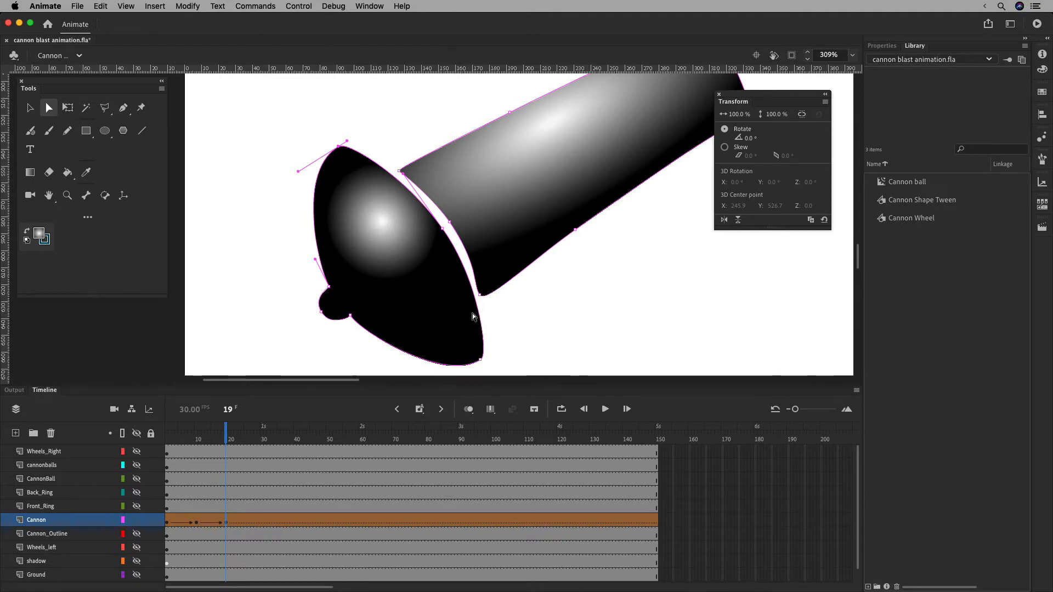
# Add a shape hint to the Cannon keyframe at frame 10 on the cap's front edge, and match it on the same edge at frame 19.
pyautogui.moveTo(225, 437)
pyautogui.mouseDown()
pyautogui.moveTo(196, 434)
pyautogui.moveTo(230, 430)
pyautogui.mouseUp()
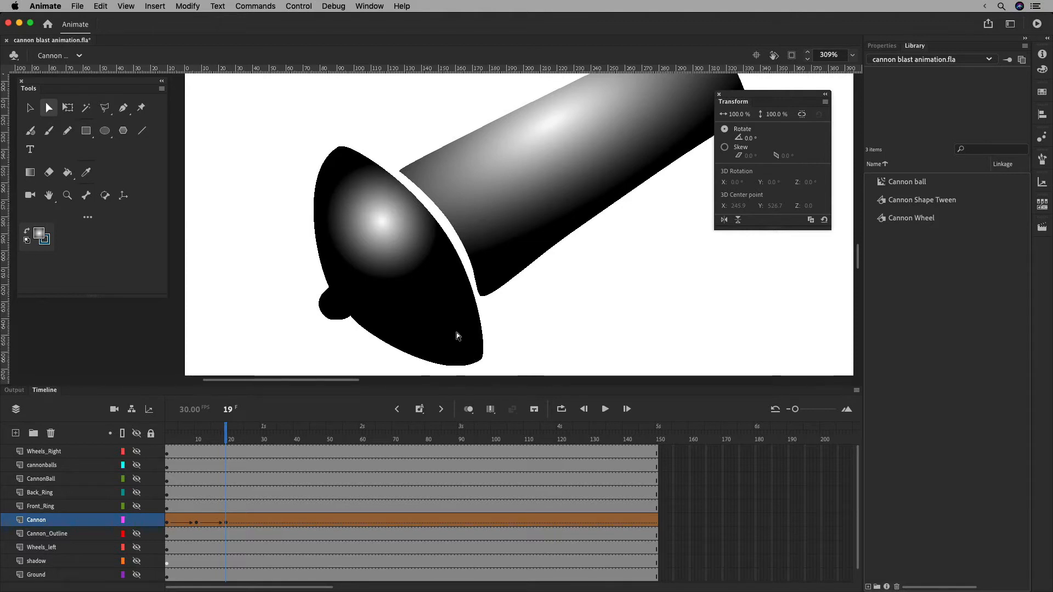
pyautogui.moveTo(227, 434); pyautogui.dragTo(197, 433)
pyautogui.click(198, 521)
pyautogui.click(196, 523)
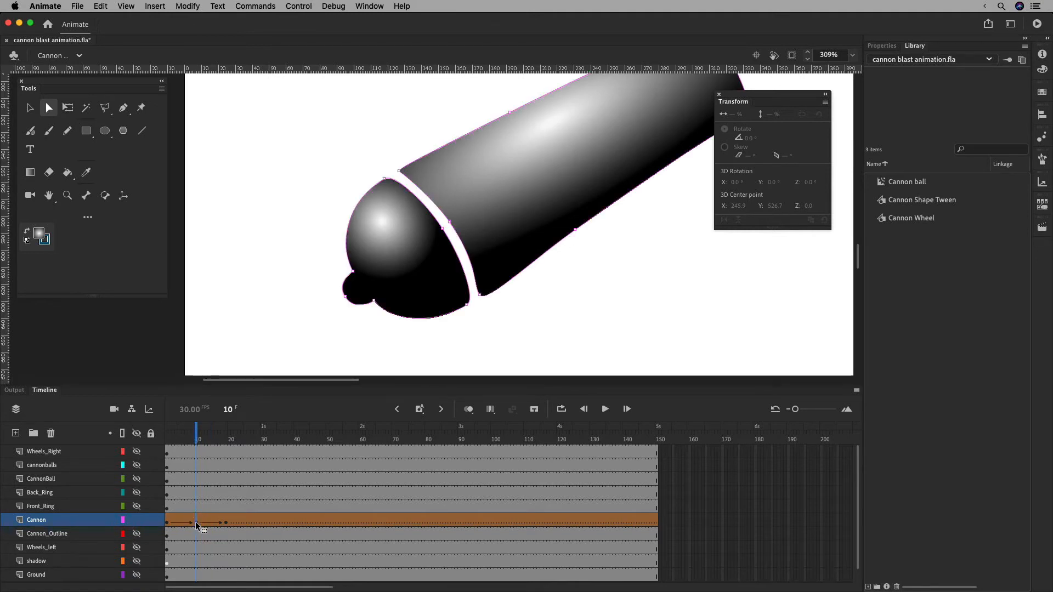
pyautogui.click(188, 6)
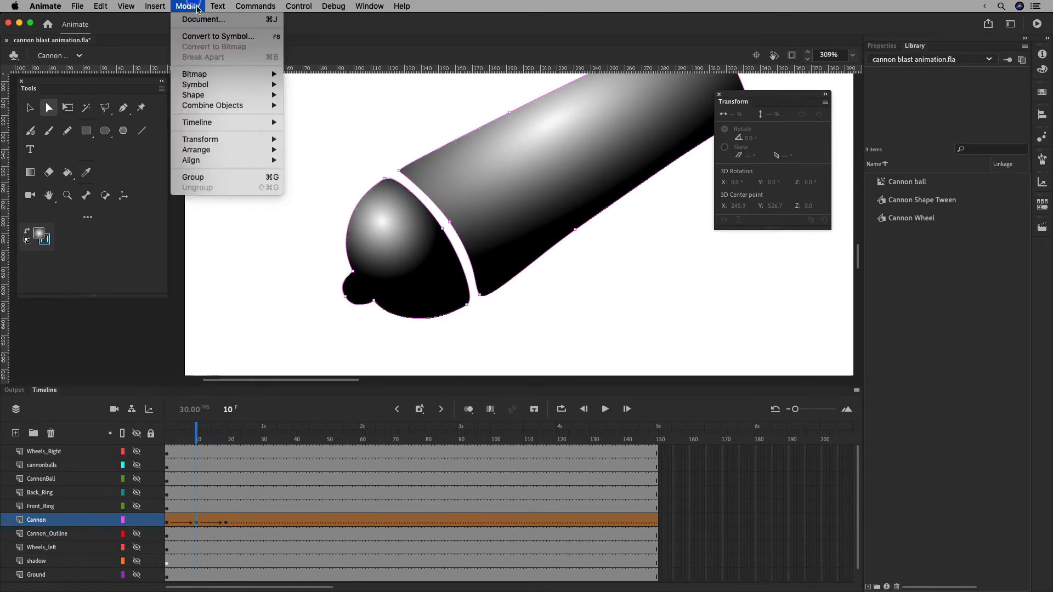
pyautogui.moveTo(266, 95)
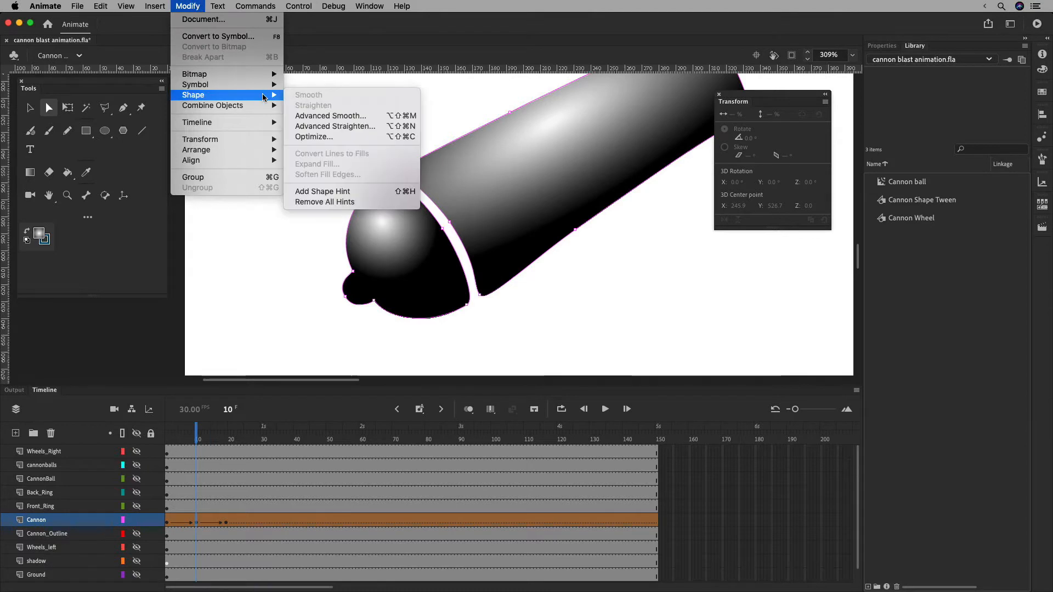
pyautogui.click(409, 192)
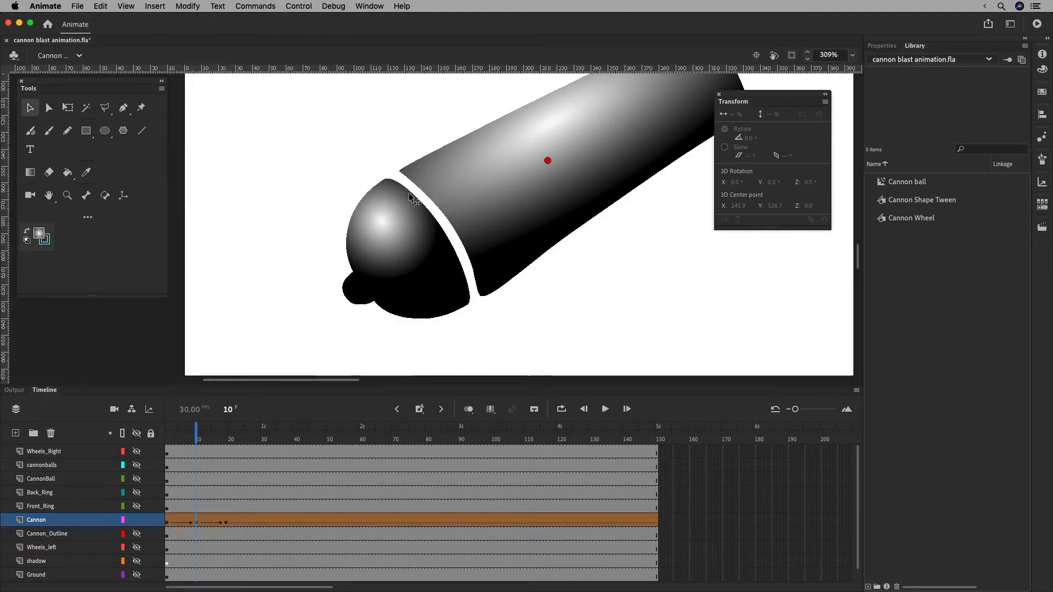
pyautogui.moveTo(548, 160)
pyautogui.mouseDown()
pyautogui.moveTo(531, 187)
pyautogui.moveTo(445, 234)
pyautogui.mouseUp()
pyautogui.click(227, 522)
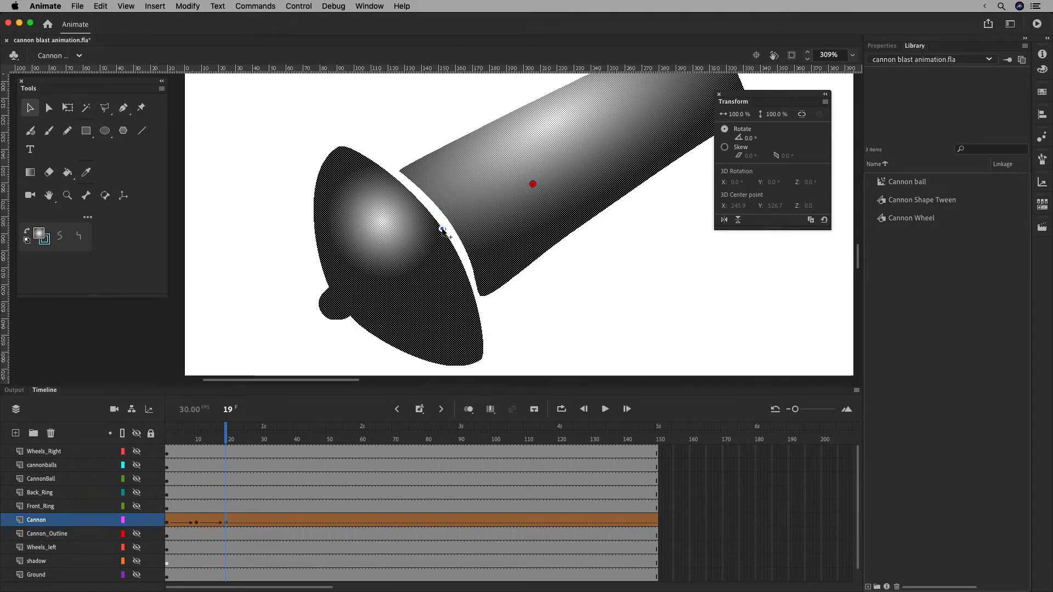
pyautogui.moveTo(532, 184); pyautogui.dragTo(442, 228)
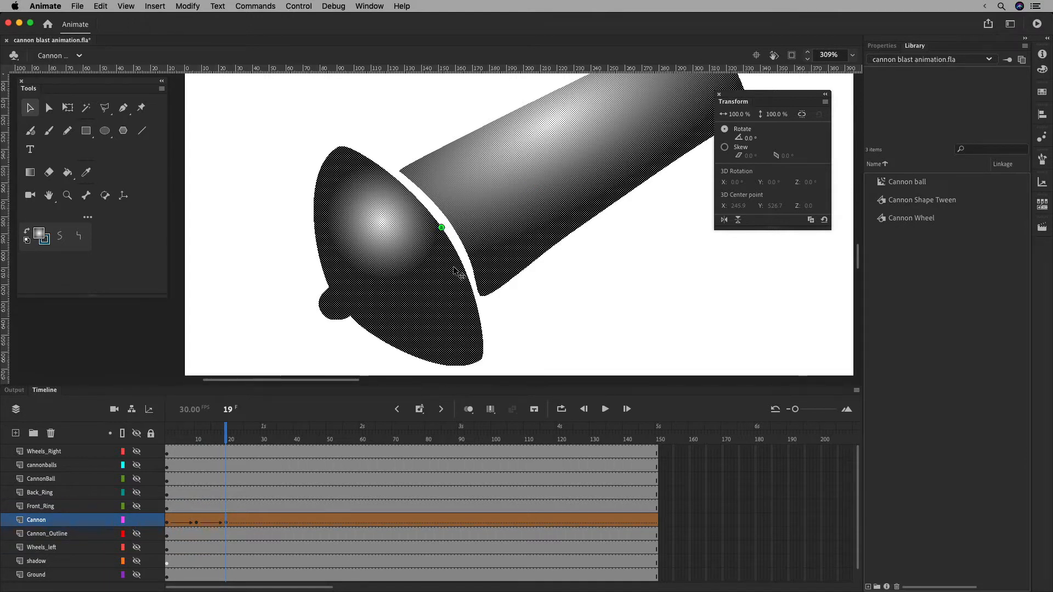
# Reposition the first shape hint on the cap's front edge at frame 19 and recheck its placement at frame 10.
pyautogui.moveTo(442, 229); pyautogui.dragTo(439, 258)
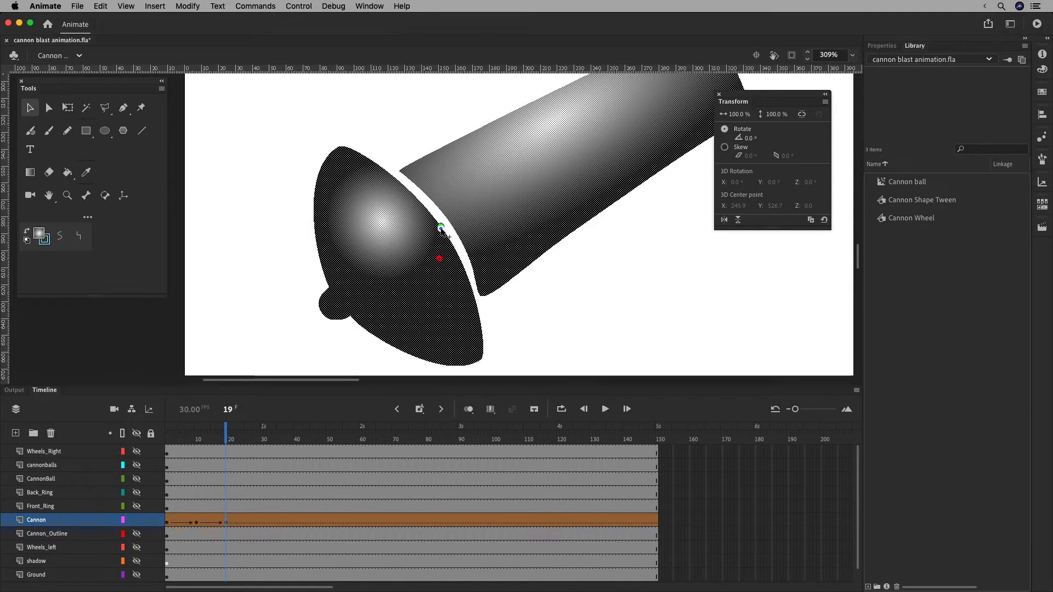
pyautogui.press('super+z')
pyautogui.click(199, 521)
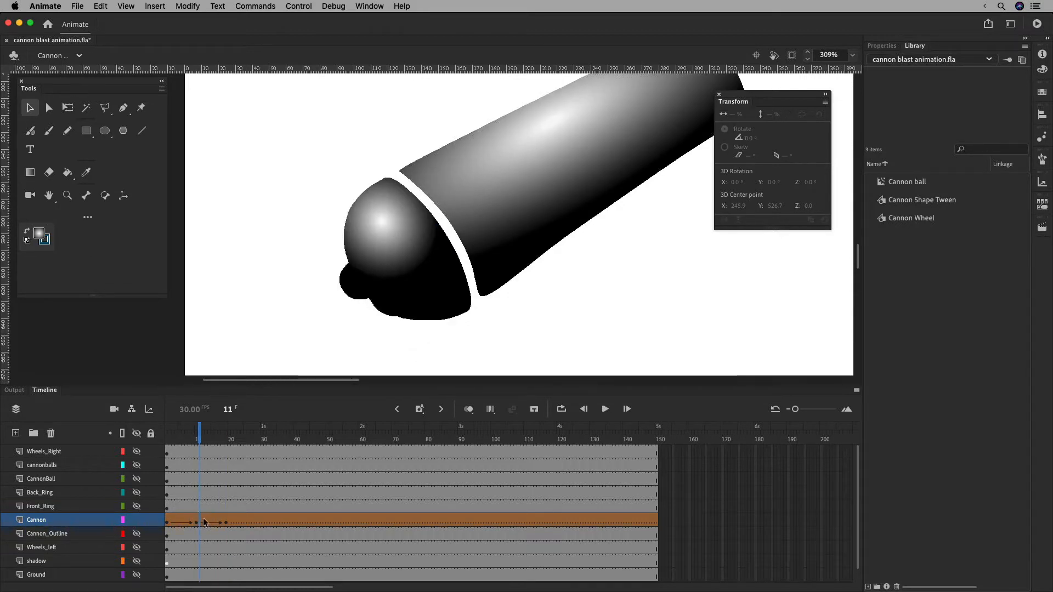
pyautogui.click(197, 522)
pyautogui.click(447, 234)
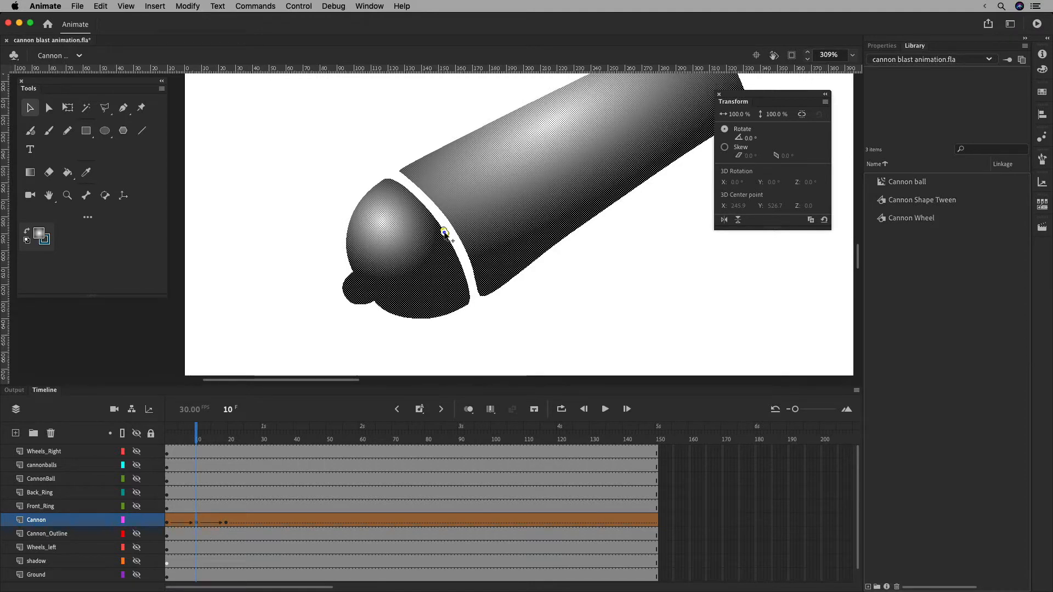
pyautogui.click(226, 523)
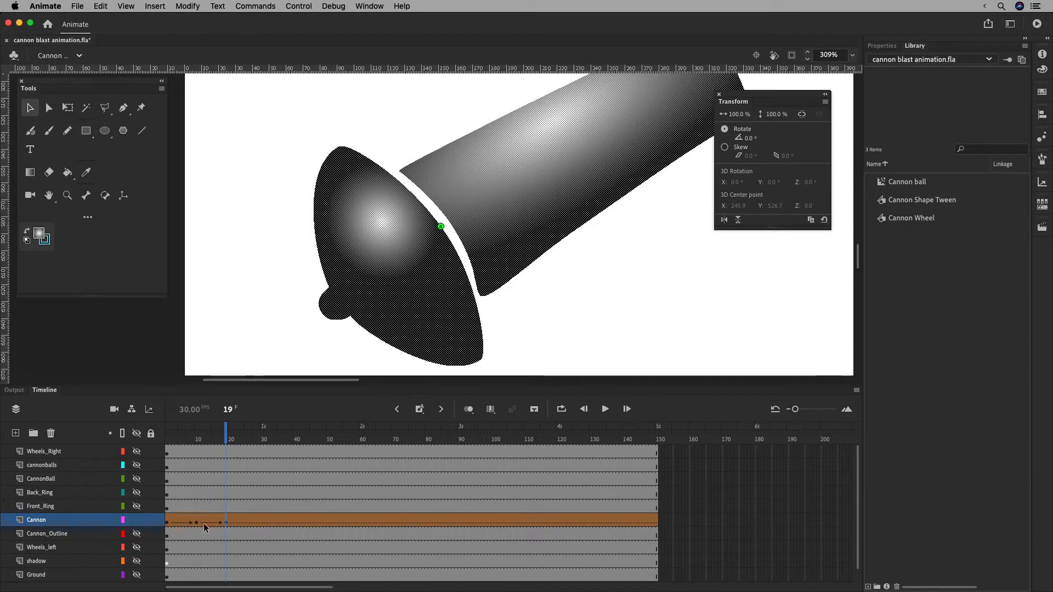
# Add a second shape hint on the outer tip of the rear knob at frame 10, and match it on the knob at frame 19.
pyautogui.click(199, 524)
pyautogui.click(226, 521)
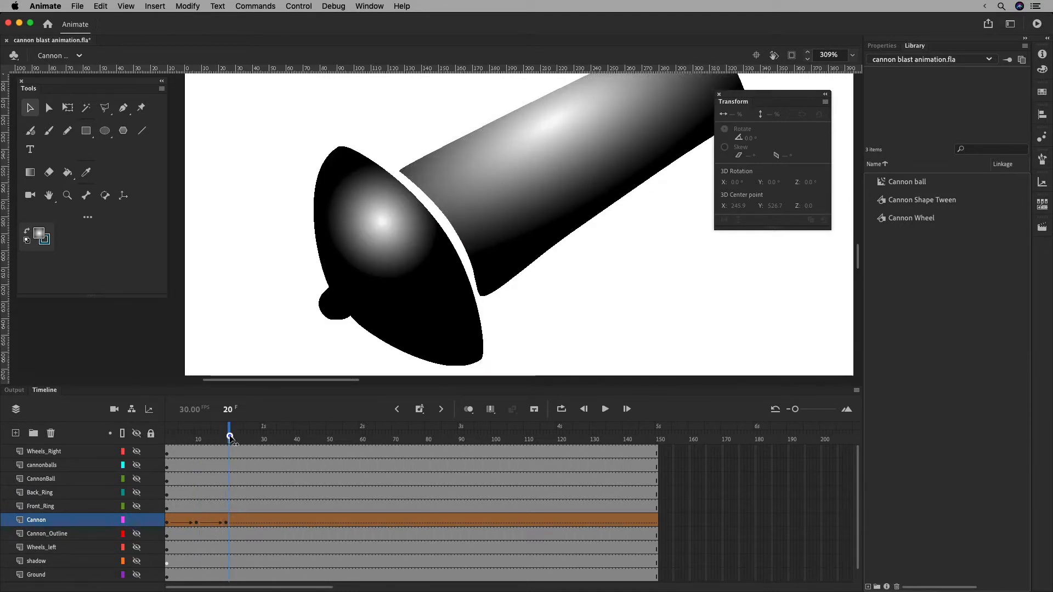
pyautogui.moveTo(226, 439); pyautogui.dragTo(201, 440)
pyautogui.moveTo(214, 439); pyautogui.dragTo(198, 437)
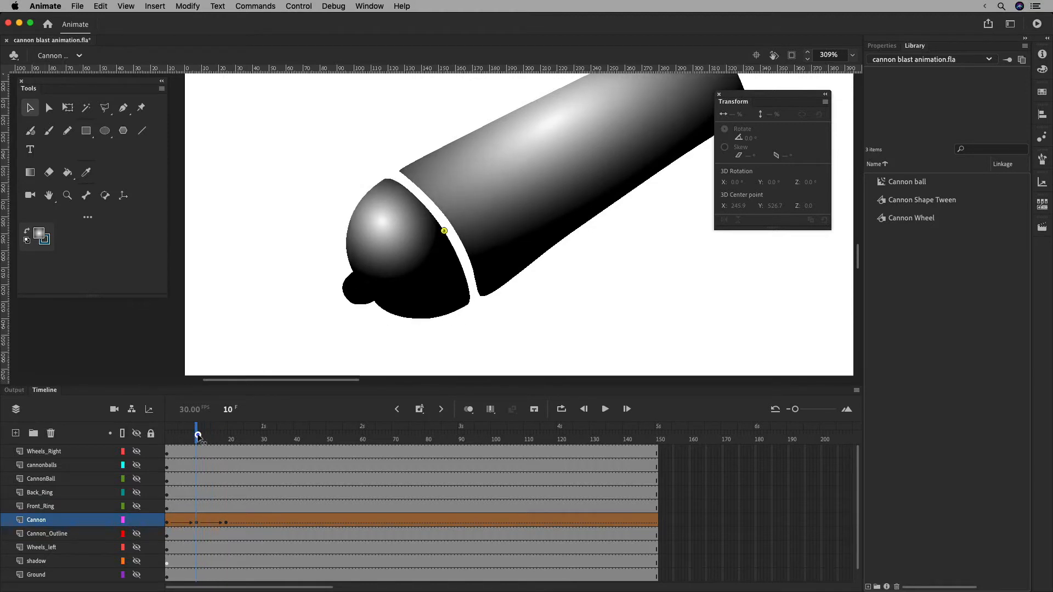
pyautogui.click(199, 522)
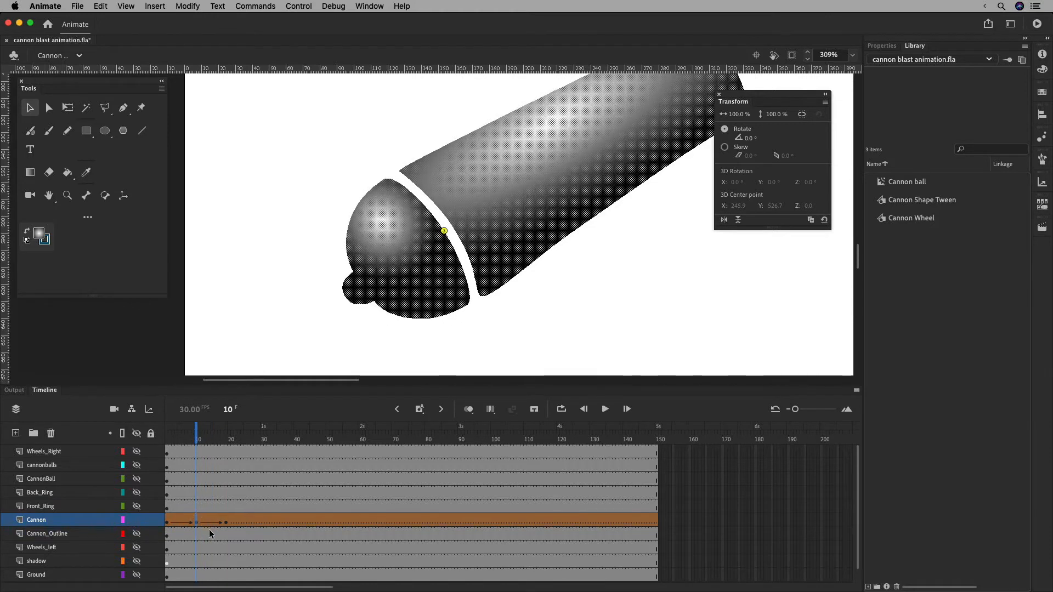
pyautogui.press('super+shift+h')
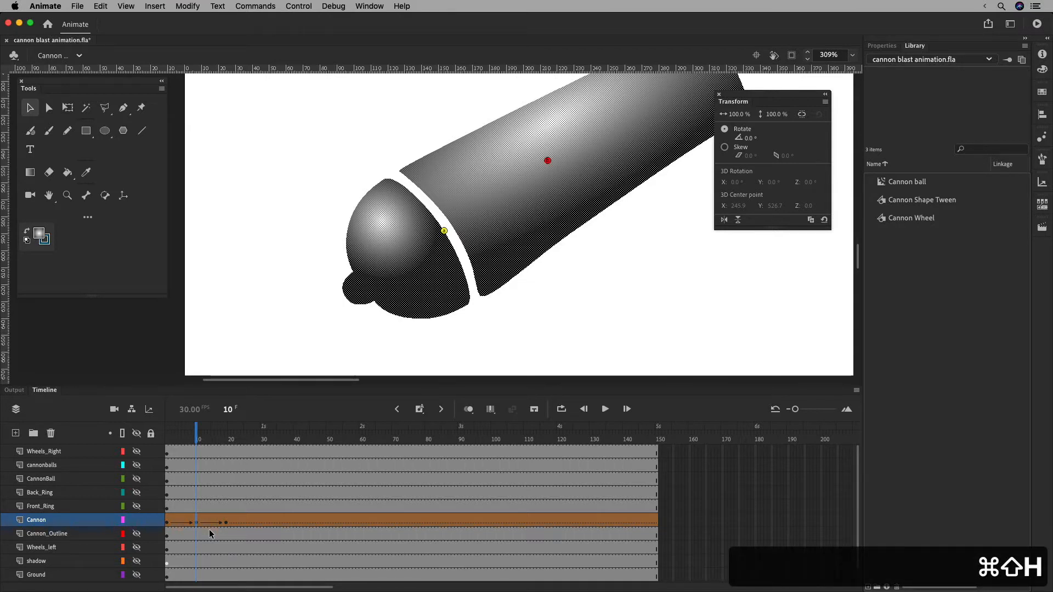
pyautogui.moveTo(548, 162); pyautogui.dragTo(549, 161)
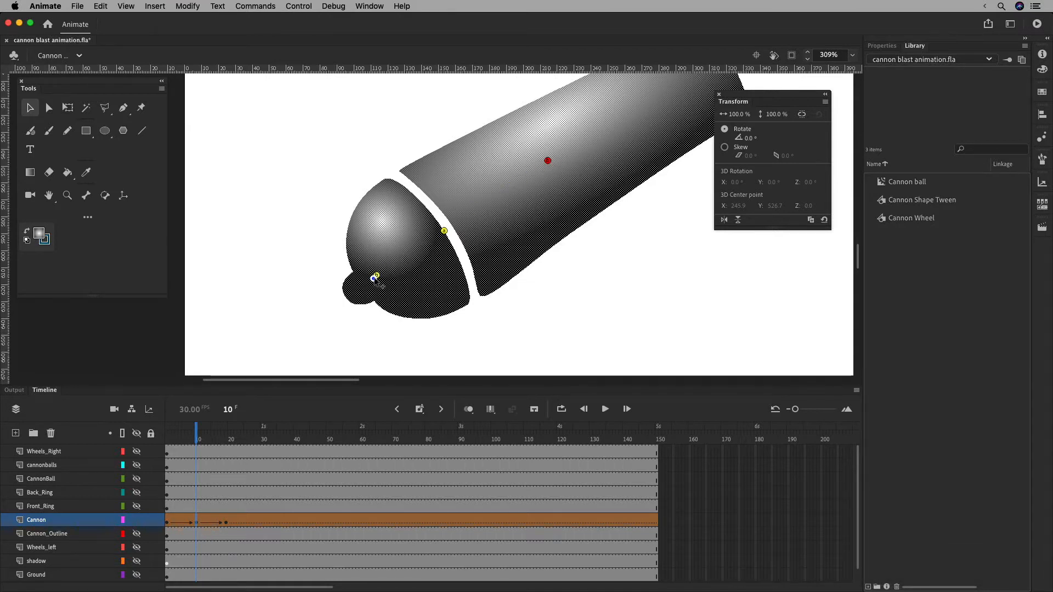
pyautogui.moveTo(349, 298); pyautogui.dragTo(346, 299)
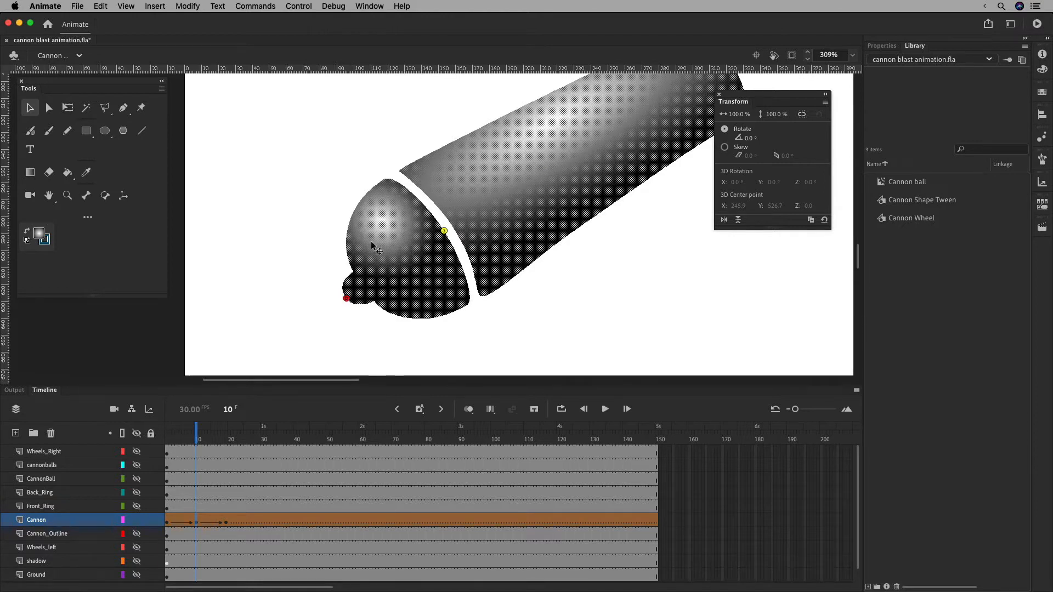
pyautogui.click(228, 522)
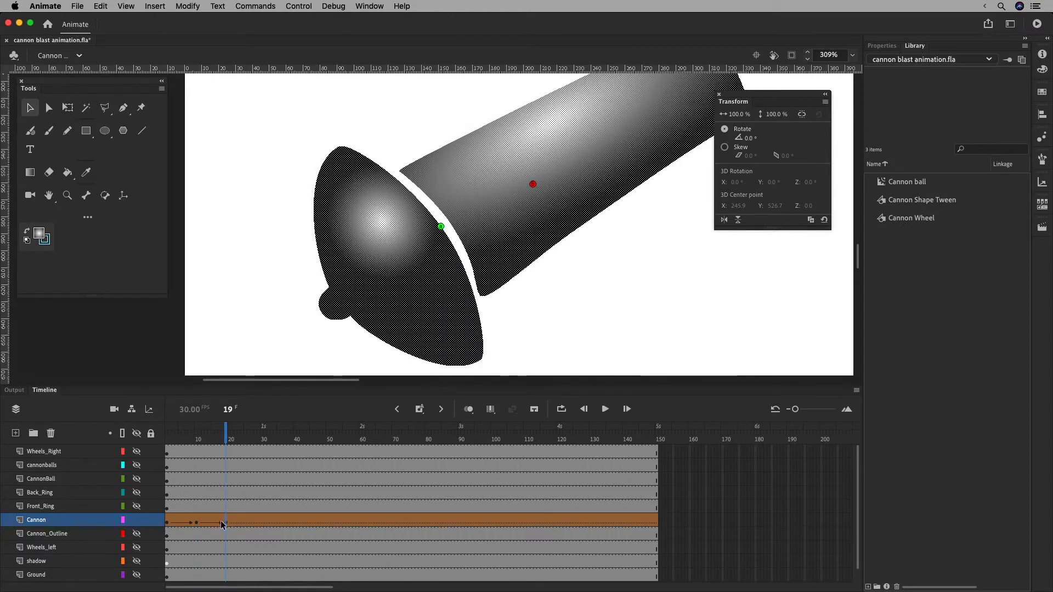
pyautogui.moveTo(531, 184); pyautogui.dragTo(348, 296)
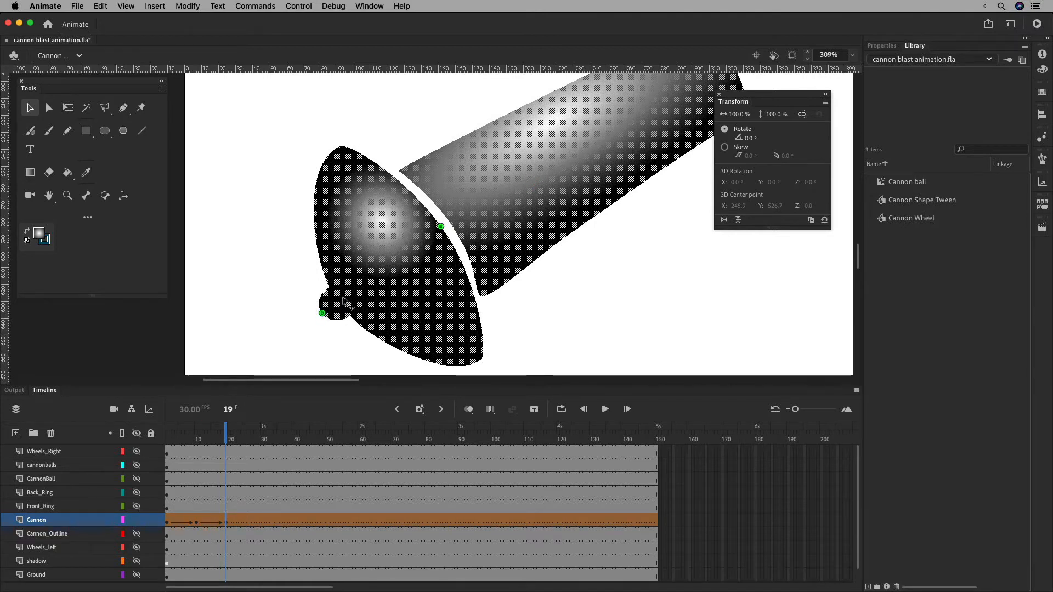
# Add a third shape hint on the cap's lower edge at frame 10, match it at frame 19, and scrub back to check the tween.
pyautogui.moveTo(228, 440)
pyautogui.mouseDown()
pyautogui.moveTo(195, 440)
pyautogui.moveTo(225, 440)
pyautogui.moveTo(195, 440)
pyautogui.moveTo(222, 440)
pyautogui.moveTo(197, 439)
pyautogui.moveTo(209, 439)
pyautogui.mouseUp()
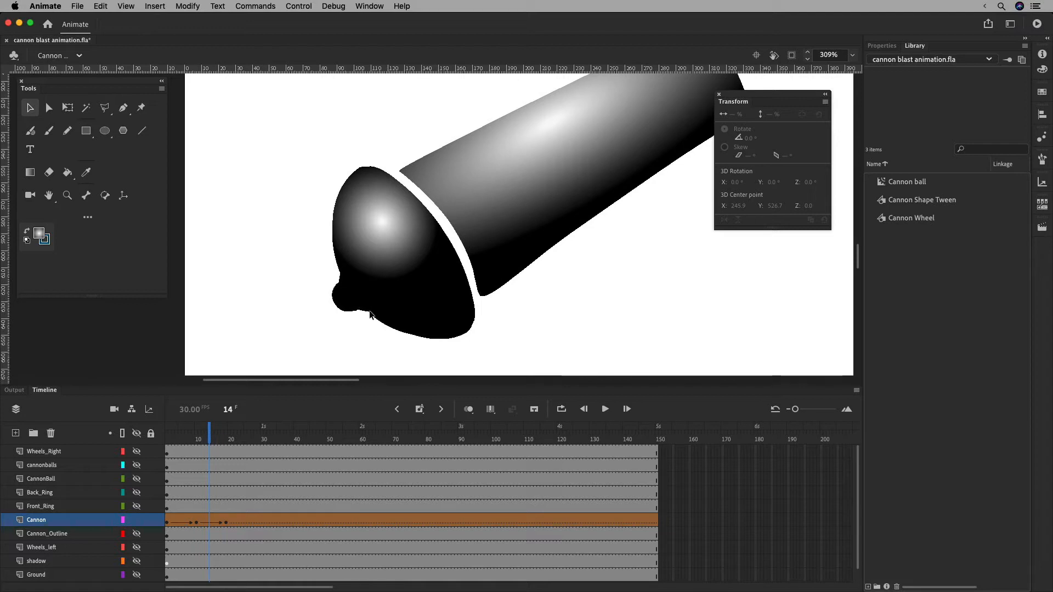
pyautogui.moveTo(214, 436); pyautogui.dragTo(196, 439)
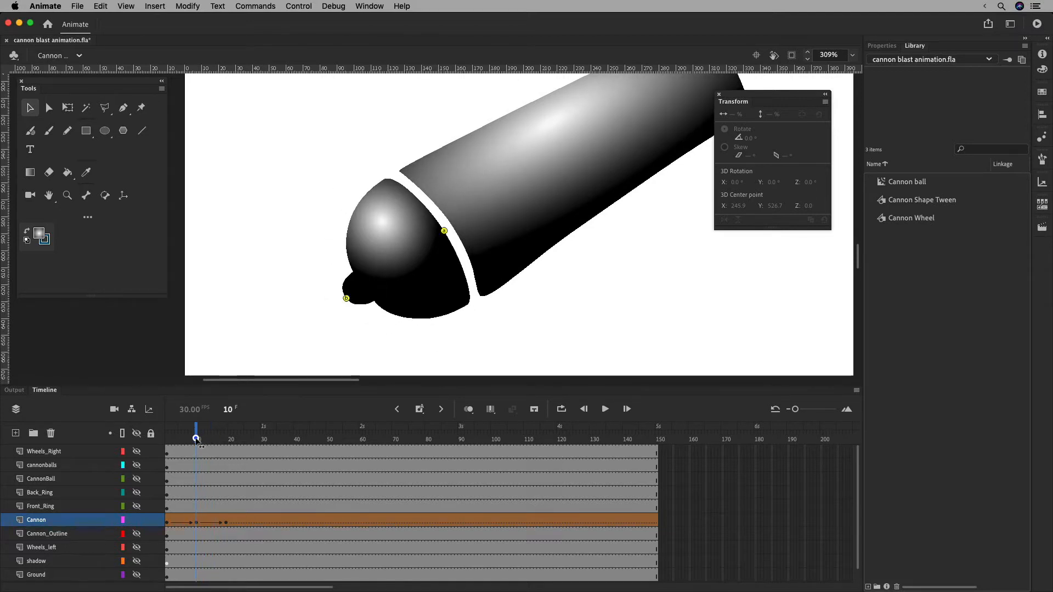
pyautogui.click(196, 524)
pyautogui.press('super+shift+h')
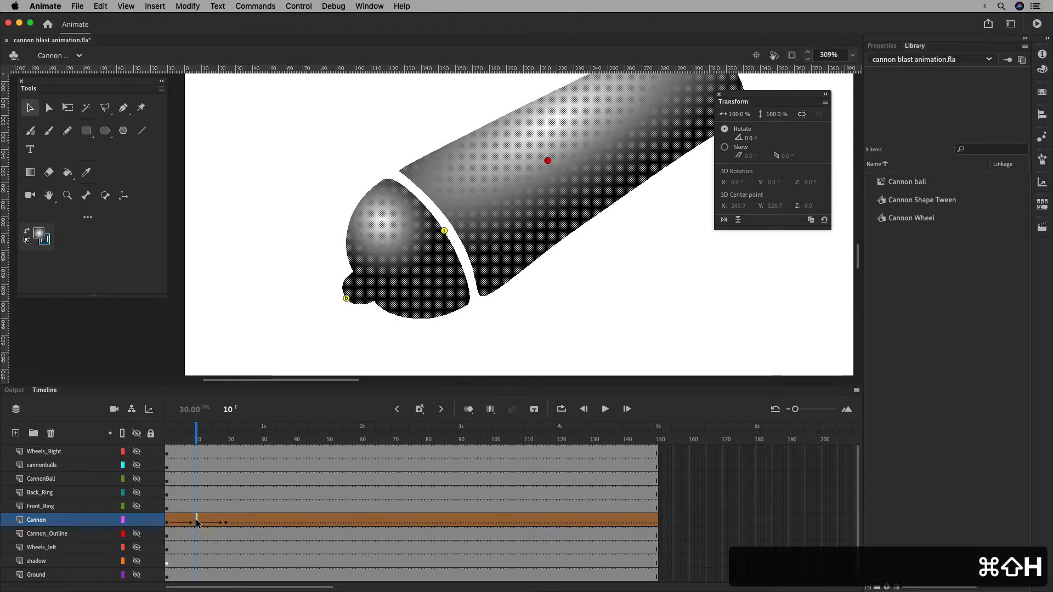
pyautogui.moveTo(547, 161); pyautogui.dragTo(398, 316)
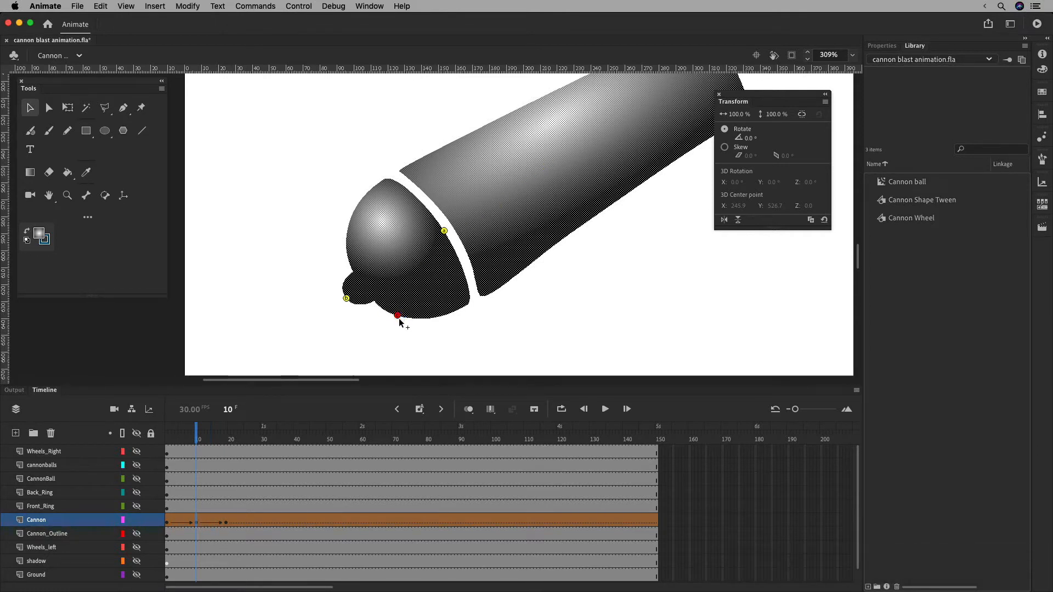
pyautogui.click(226, 522)
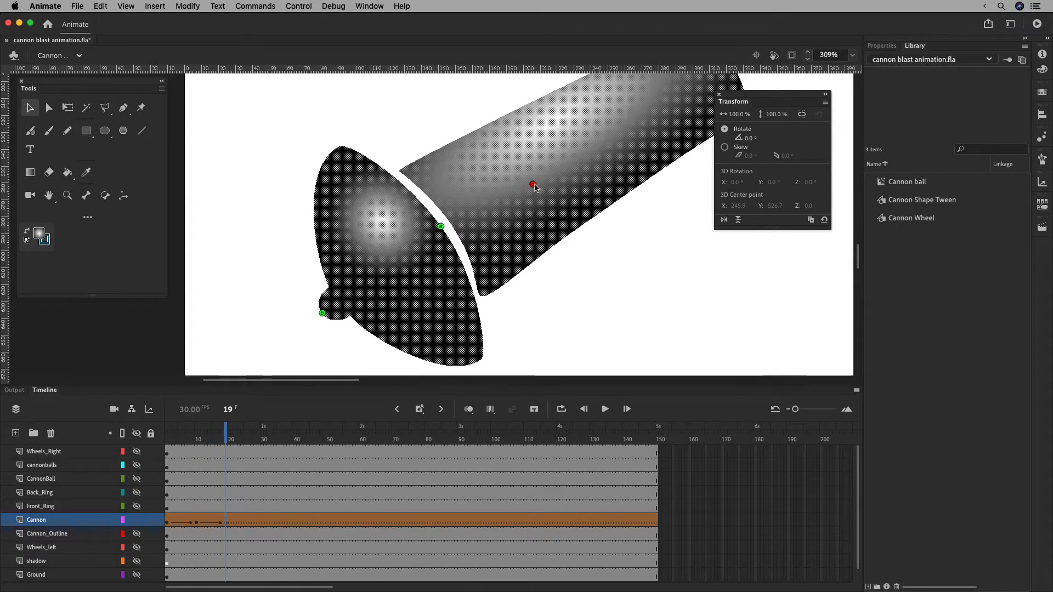
pyautogui.moveTo(533, 185); pyautogui.dragTo(386, 342)
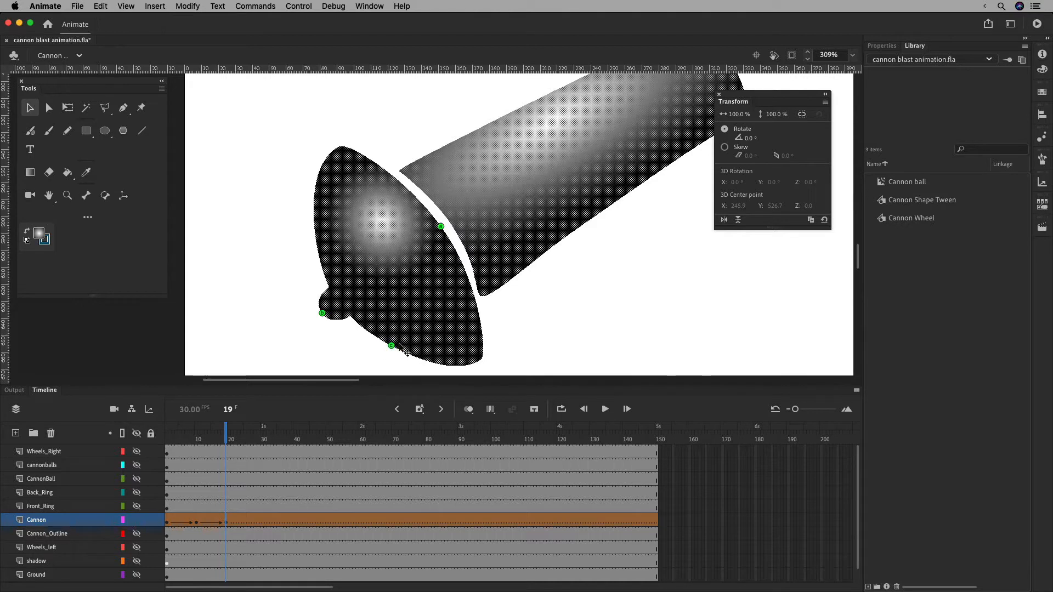
pyautogui.moveTo(225, 441); pyautogui.dragTo(196, 439)
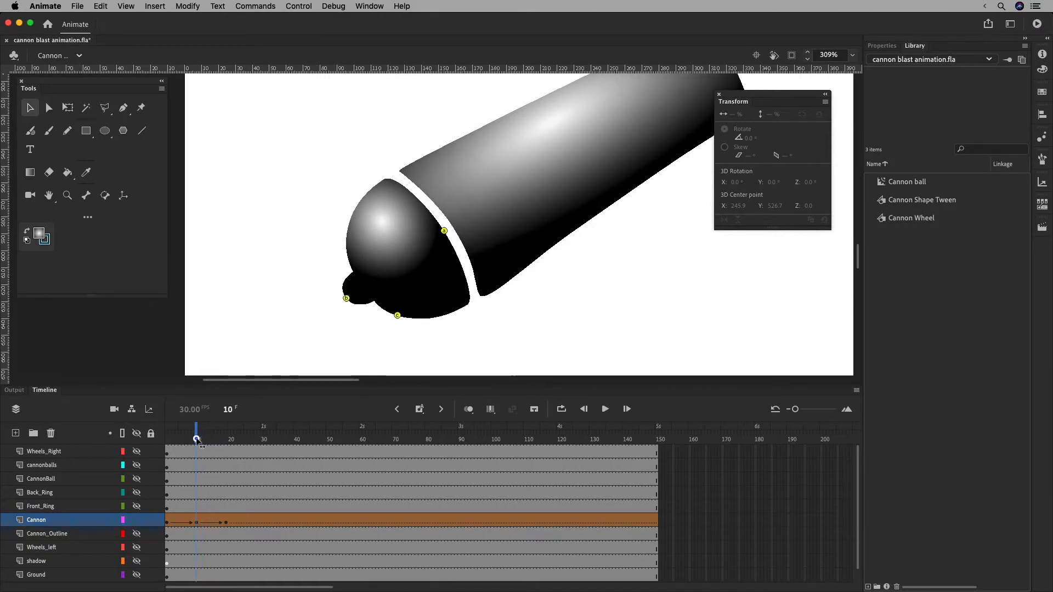
pyautogui.click(196, 521)
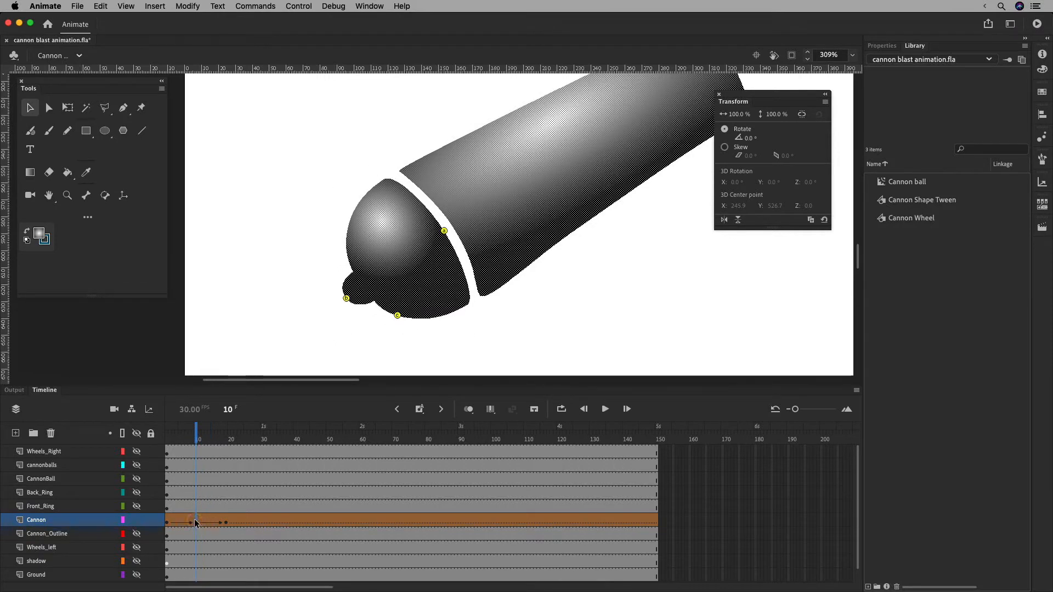
# Add a fourth shape hint on the cap's edge just above the rear knob at frame 10, match it at frame 19, and scrub back.
pyautogui.press('super+shift+h')
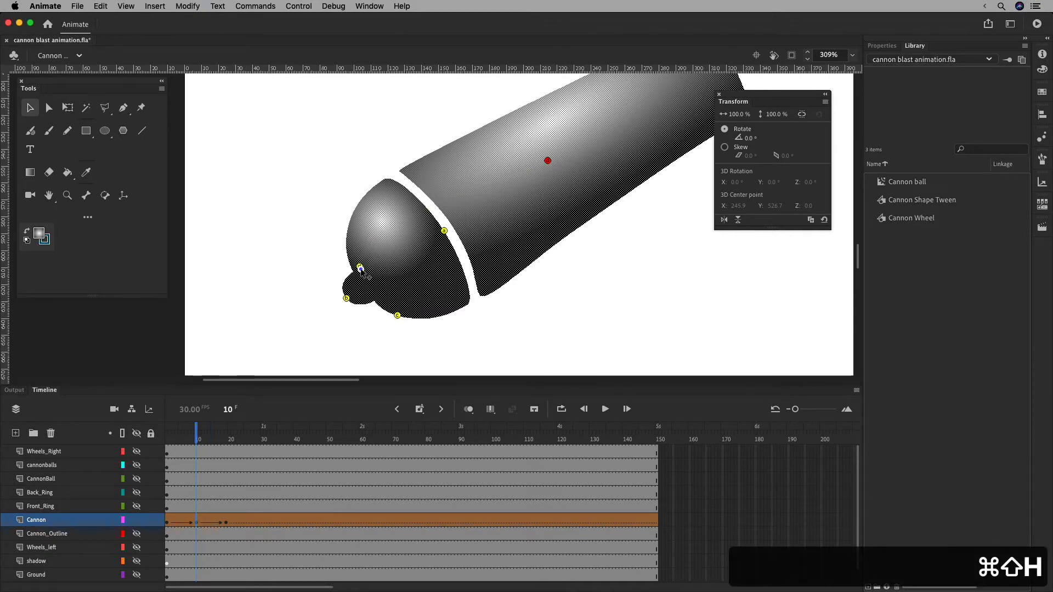
pyautogui.click(228, 522)
pyautogui.click(225, 523)
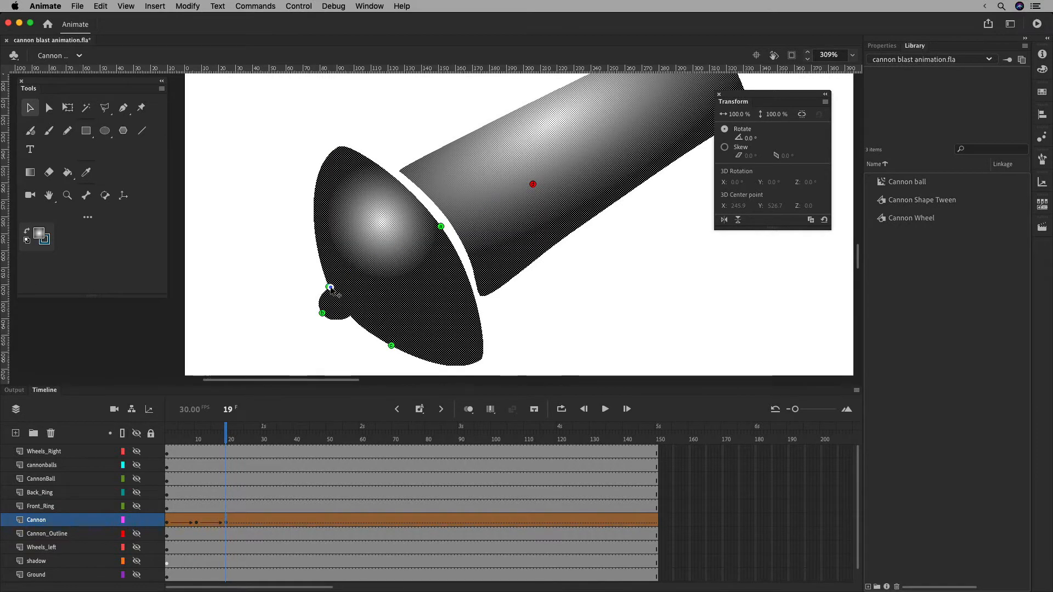
pyautogui.moveTo(331, 288); pyautogui.dragTo(330, 287)
pyautogui.moveTo(233, 441); pyautogui.dragTo(197, 441)
pyautogui.click(196, 522)
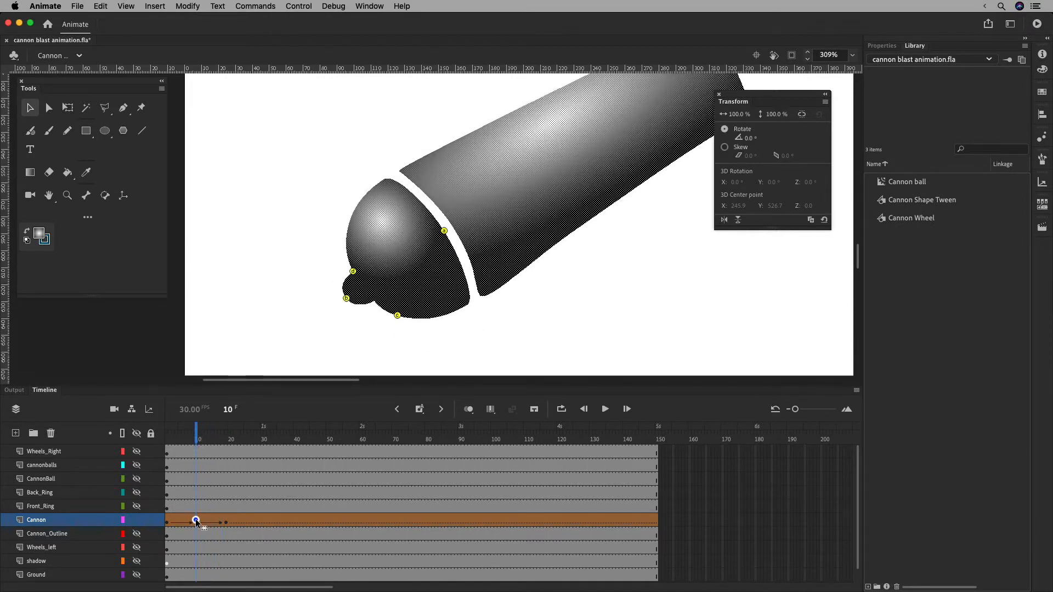
# Move the fourth shape hint to the cap's top tip at frame 10, match it on the same tip at frame 19, and return to frame 10.
pyautogui.moveTo(353, 272); pyautogui.dragTo(358, 219)
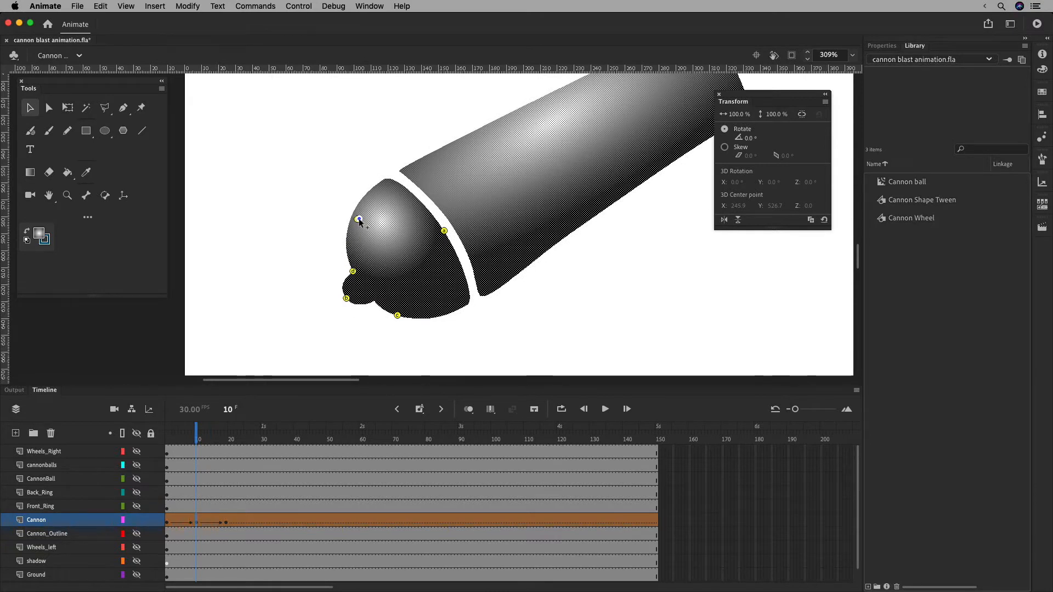
pyautogui.moveTo(382, 181); pyautogui.dragTo(387, 178)
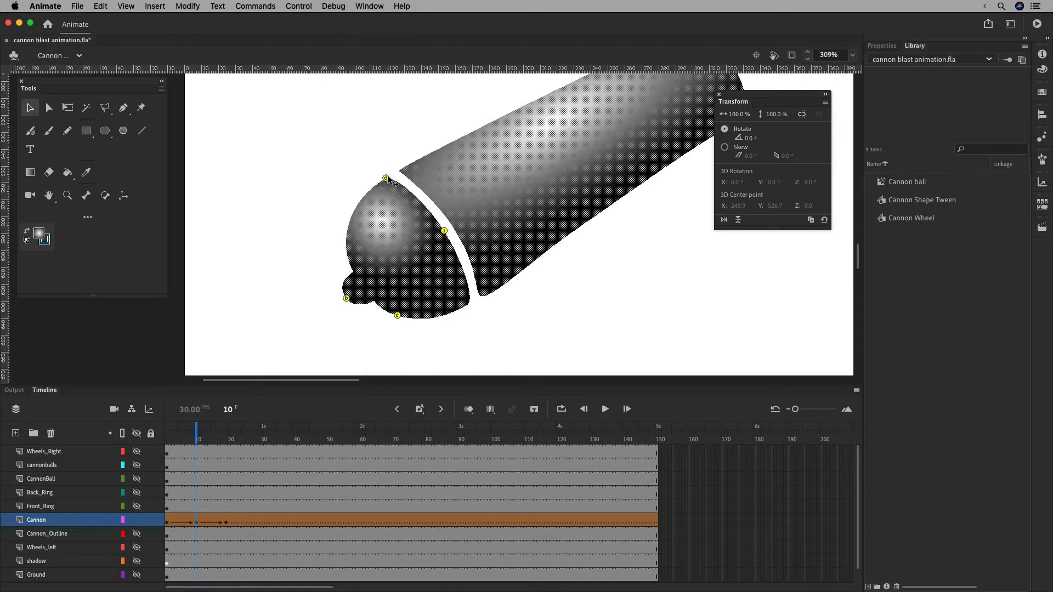
pyautogui.click(227, 524)
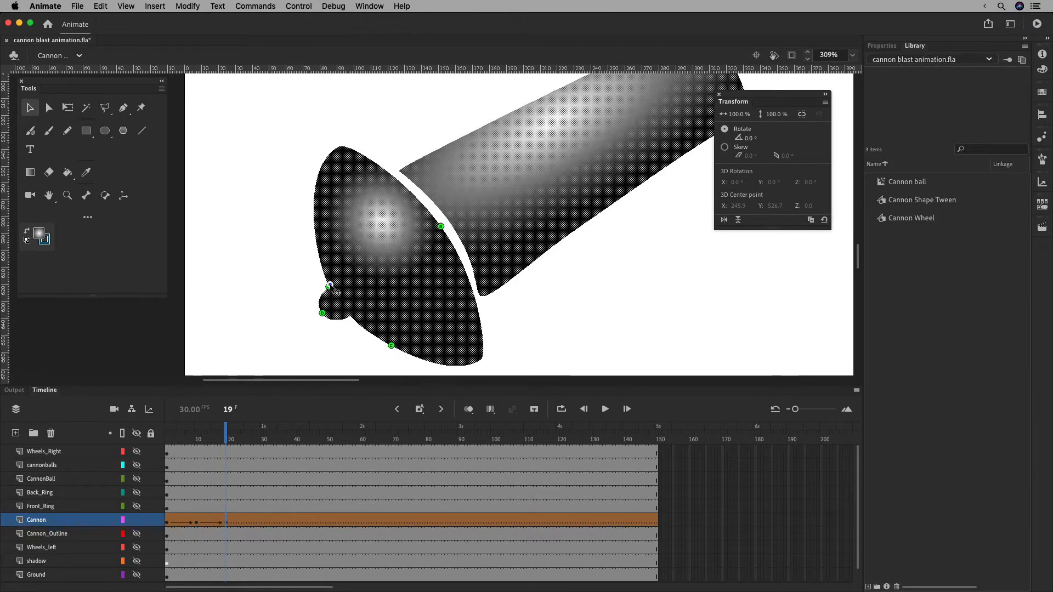
pyautogui.moveTo(340, 144); pyautogui.dragTo(339, 146)
pyautogui.moveTo(227, 440); pyautogui.dragTo(197, 434)
pyautogui.click(196, 520)
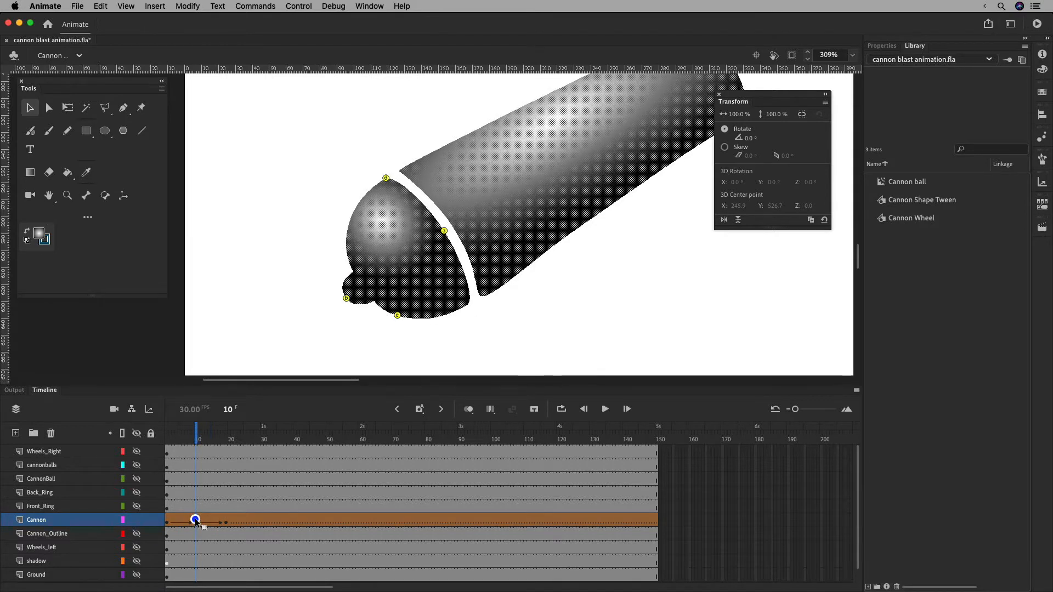
# Add a fifth shape hint on the cap's lower front corner at frame 10, and match it on the same corner at frame 19.
pyautogui.press('super+shift+h')
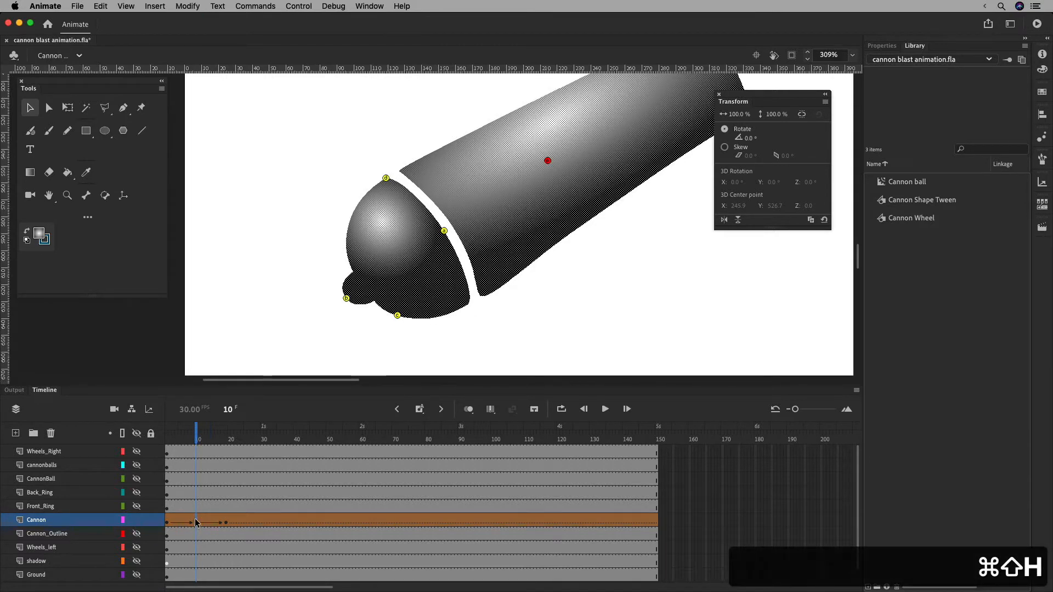
pyautogui.moveTo(548, 160); pyautogui.dragTo(529, 195)
pyautogui.moveTo(469, 300); pyautogui.dragTo(479, 305)
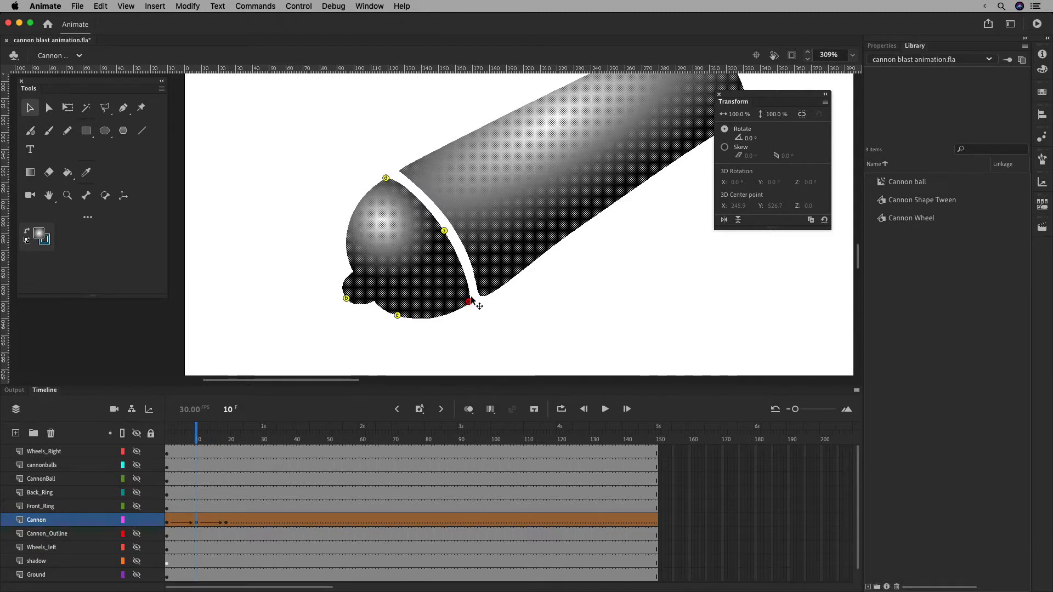
pyautogui.click(227, 523)
pyautogui.moveTo(484, 354); pyautogui.dragTo(482, 360)
pyautogui.moveTo(228, 440)
pyautogui.mouseDown()
pyautogui.moveTo(195, 439)
pyautogui.moveTo(228, 436)
pyautogui.mouseUp()
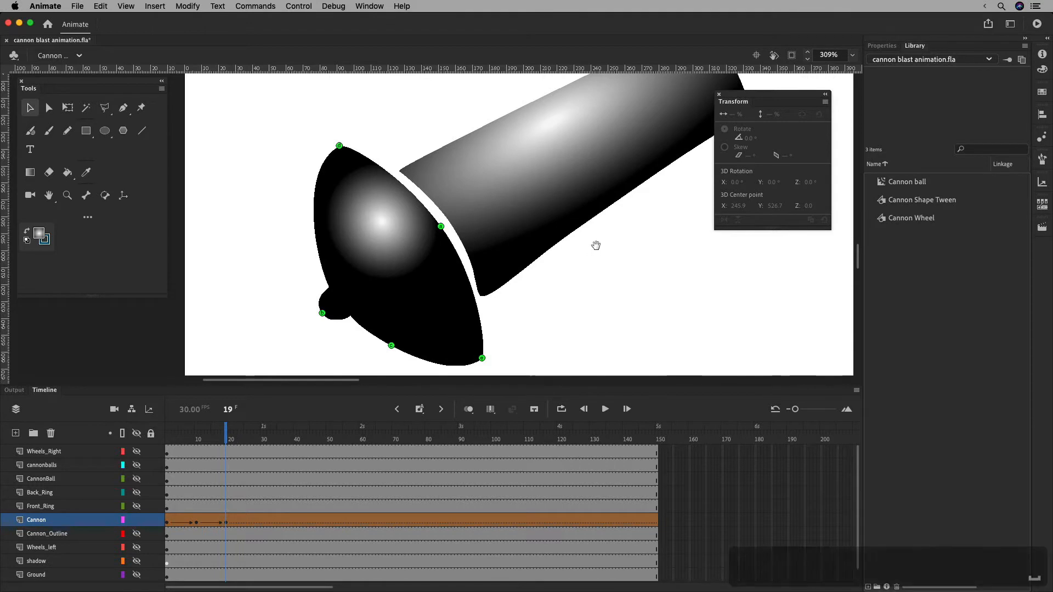
# Pull the barrel's upper rear corner out toward the cap's top tip at frame 19, and curve its rear edge parallel to the cap.
pyautogui.moveTo(603, 243); pyautogui.dragTo(549, 276)
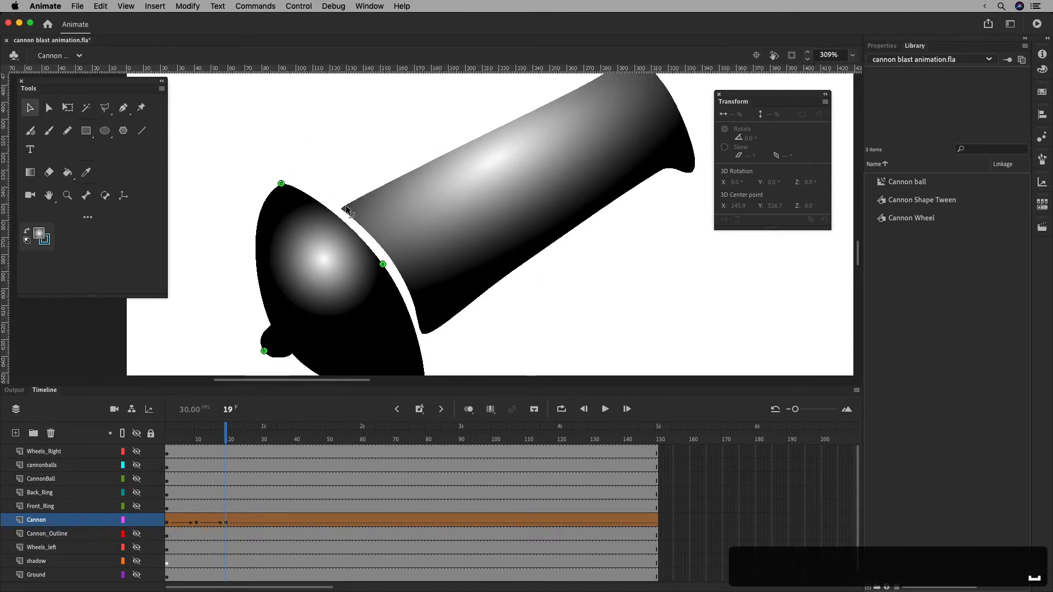
pyautogui.press('v')
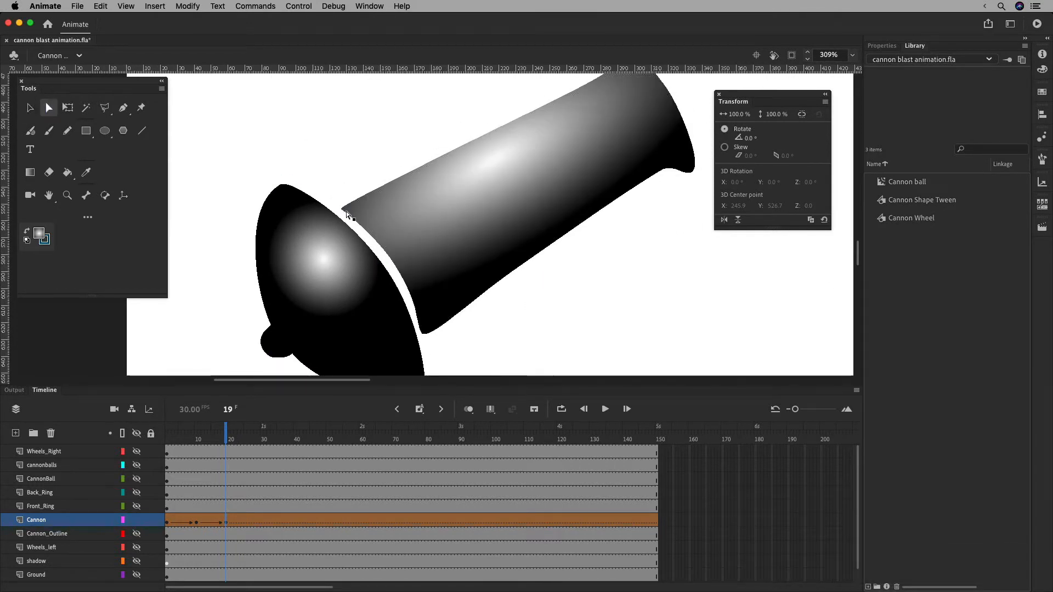
pyautogui.click(345, 209)
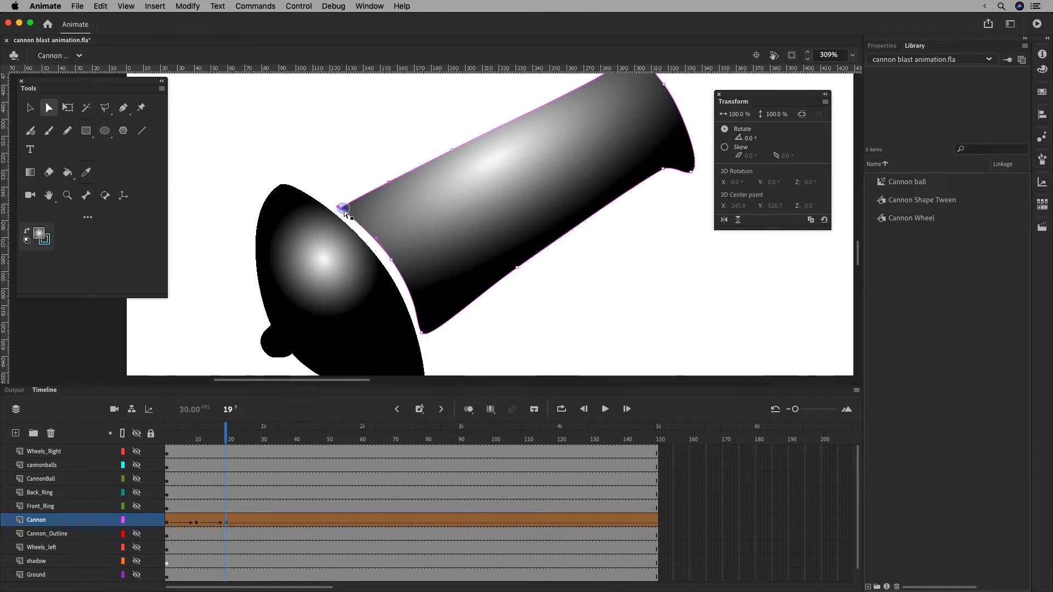
pyautogui.moveTo(343, 209); pyautogui.dragTo(294, 176)
pyautogui.click(371, 231)
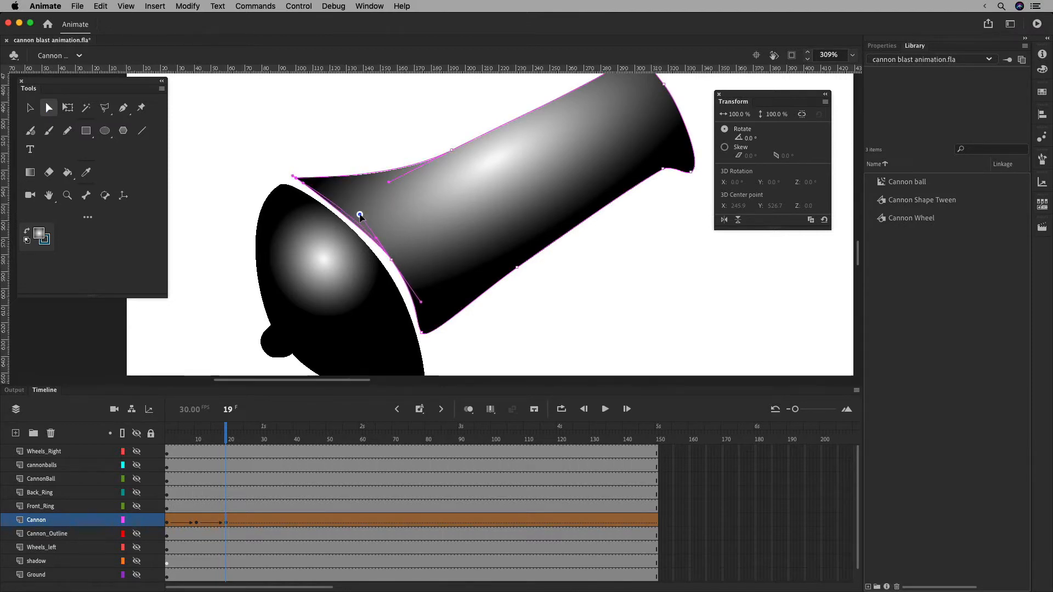
pyautogui.moveTo(360, 216); pyautogui.dragTo(358, 213)
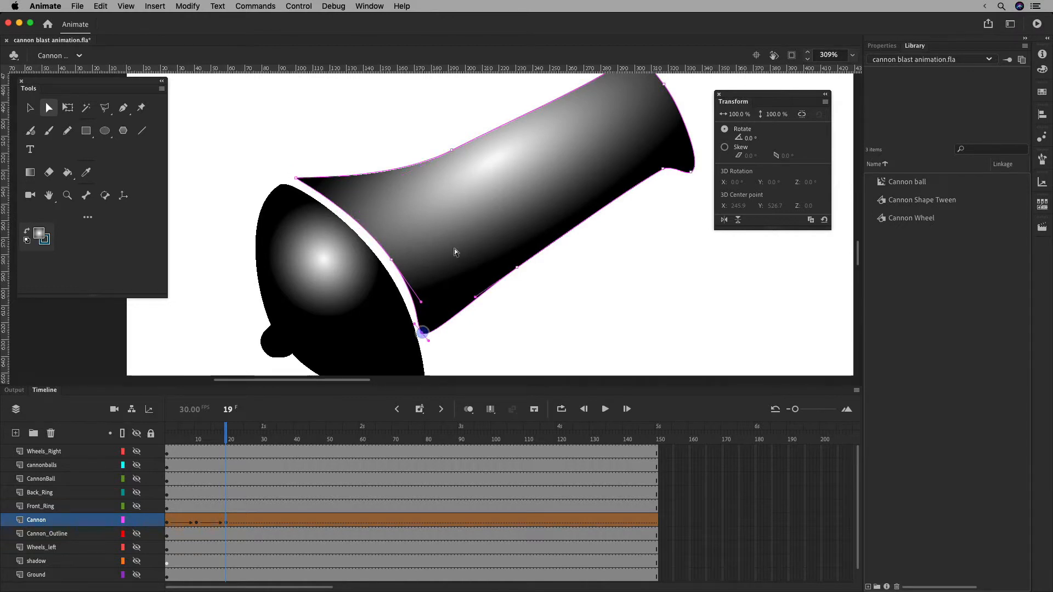
# Pull the barrel's lower rear corner down beside the cap's lower corner, and adjust the rear edge's curve to follow the cap.
pyautogui.scroll(-5, 454, 252)
pyautogui.moveTo(417, 266); pyautogui.dragTo(432, 317)
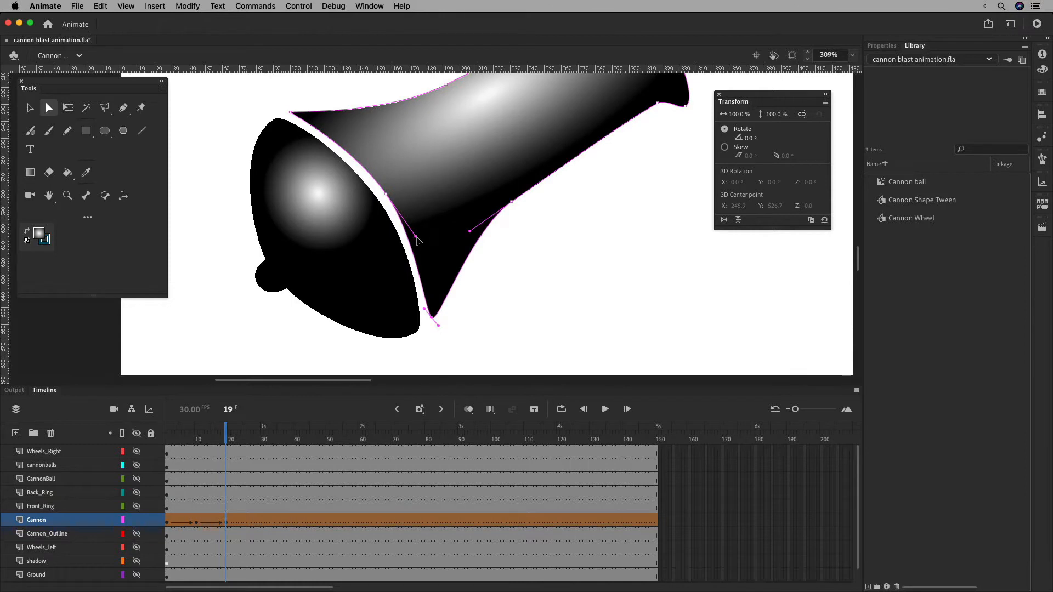
pyautogui.moveTo(418, 238); pyautogui.dragTo(431, 249)
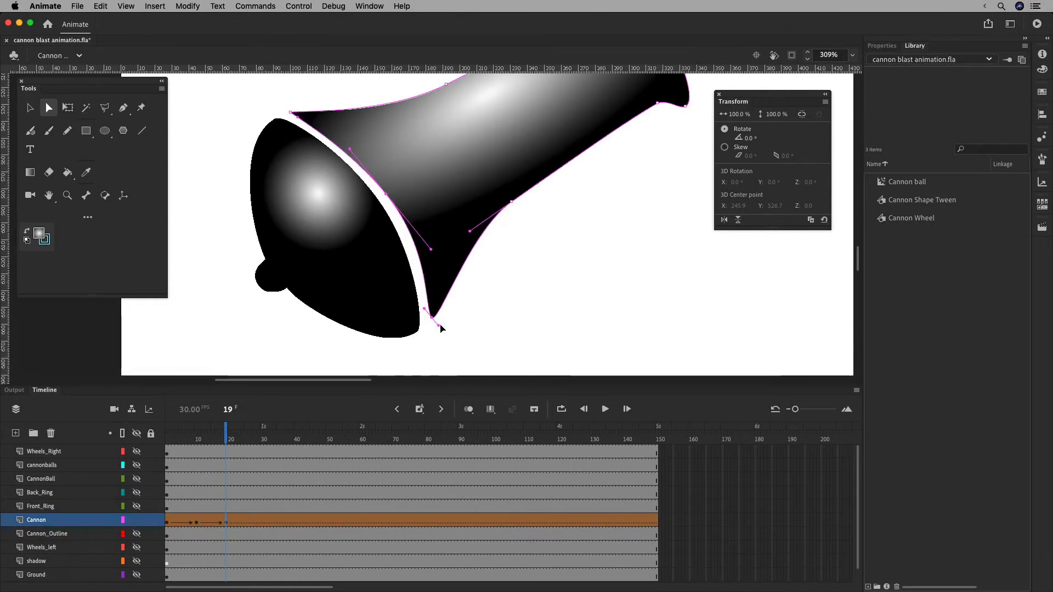
# Bulge the rear of the barrel at frame 19 by moving the middle anchor points of its upper and lower edges outward.
pyautogui.moveTo(547, 211); pyautogui.dragTo(517, 269)
pyautogui.click(507, 205)
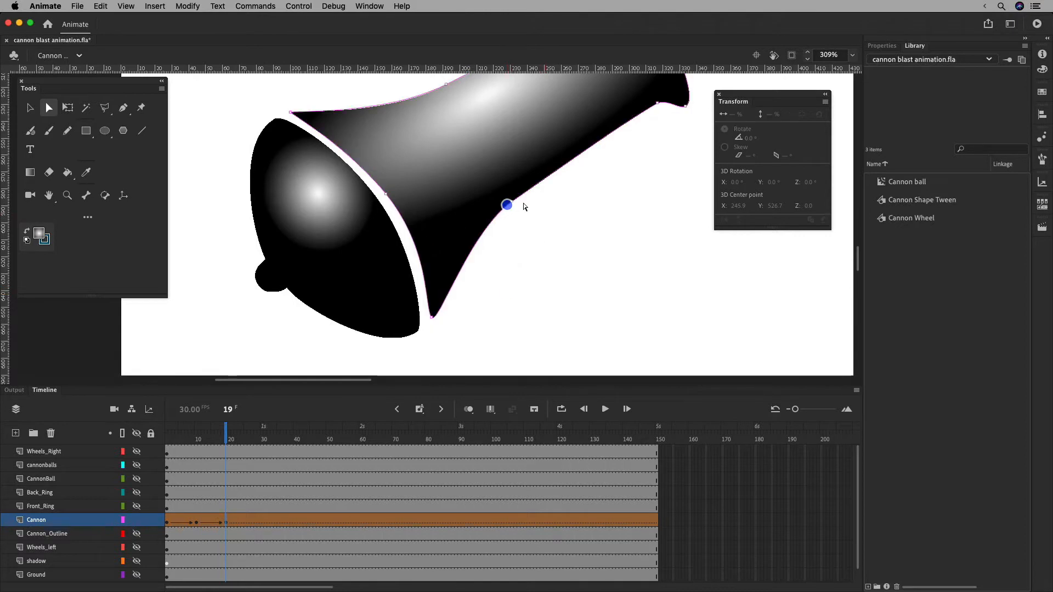
pyautogui.press('space')
pyautogui.moveTo(545, 228)
pyautogui.mouseDown()
pyautogui.moveTo(523, 306)
pyautogui.moveTo(482, 283)
pyautogui.moveTo(510, 327)
pyautogui.mouseUp()
pyautogui.click(489, 281)
pyautogui.moveTo(423, 161); pyautogui.dragTo(316, 120)
pyautogui.scroll(-4, 524, 215)
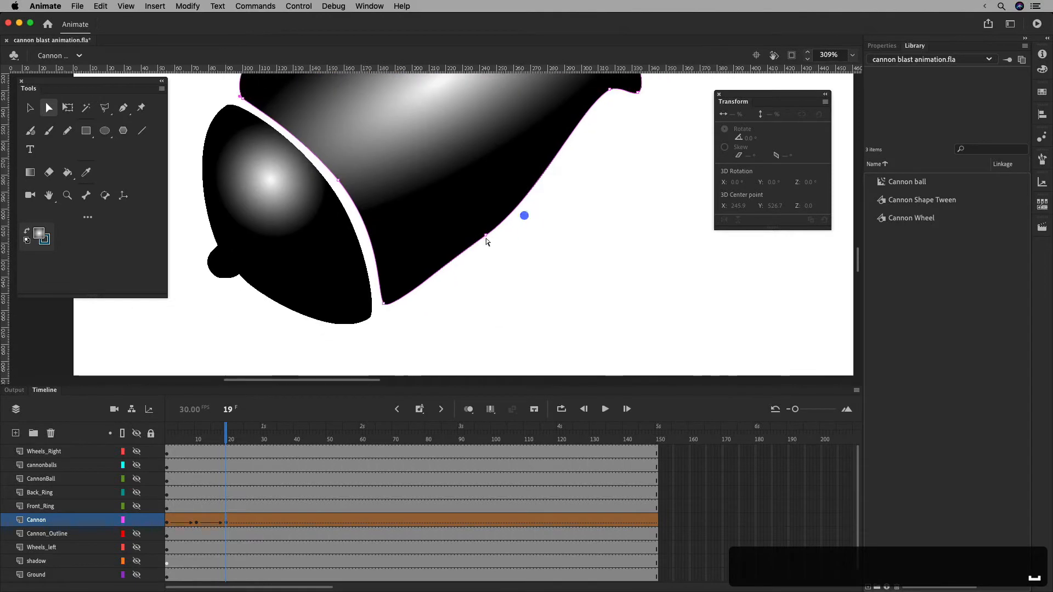
pyautogui.moveTo(486, 237); pyautogui.dragTo(483, 309)
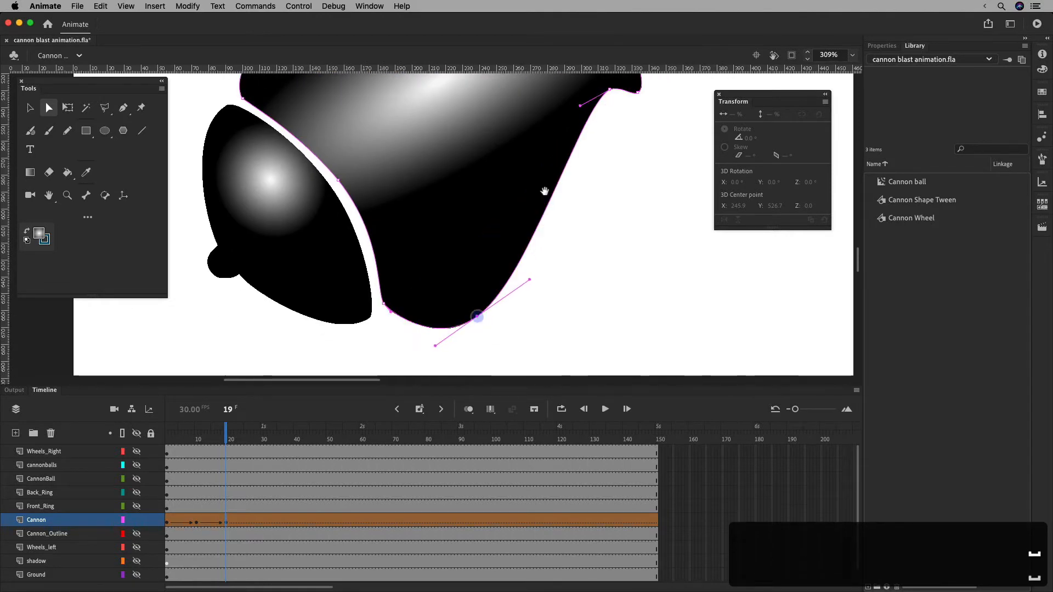
# Try to pull the two neck anchor points behind the muzzle back toward the cap, and undo the moves.
pyautogui.moveTo(545, 188); pyautogui.dragTo(530, 295)
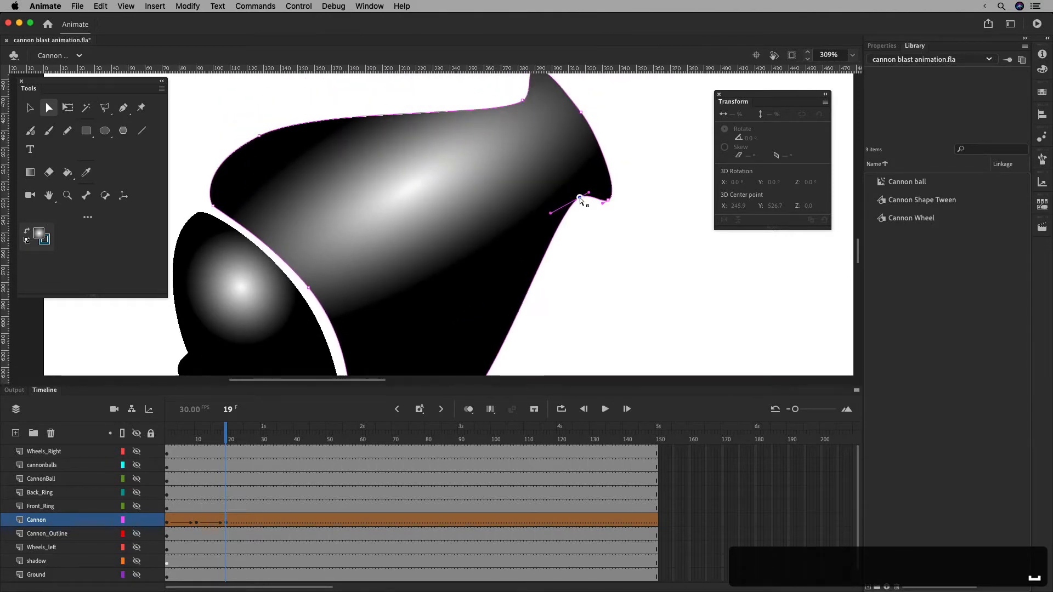
pyautogui.moveTo(579, 197); pyautogui.dragTo(469, 259)
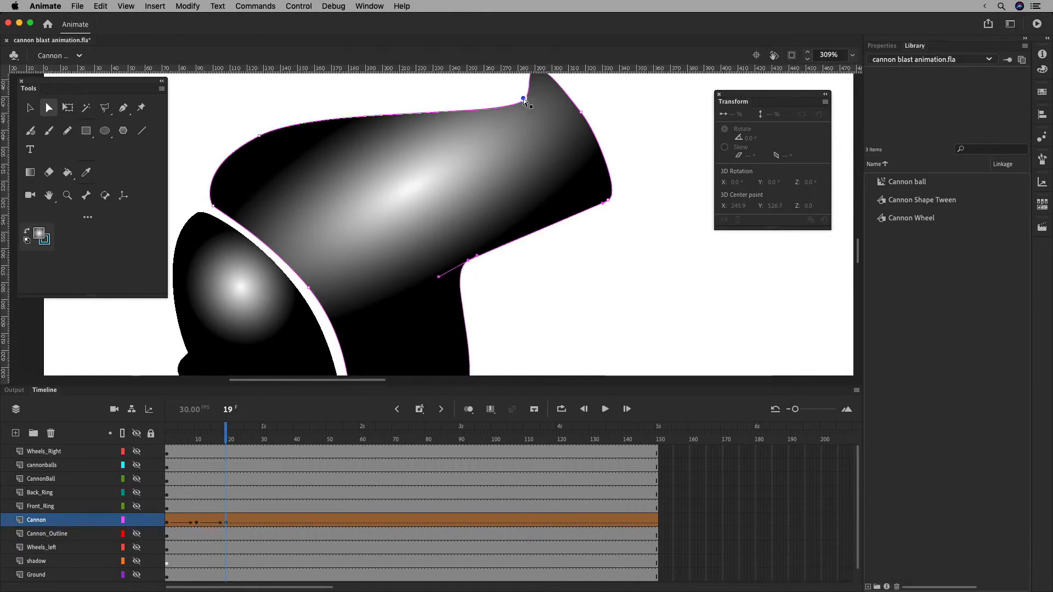
pyautogui.moveTo(522, 102); pyautogui.dragTo(415, 168)
pyautogui.press('super+z')
pyautogui.press('super+z')
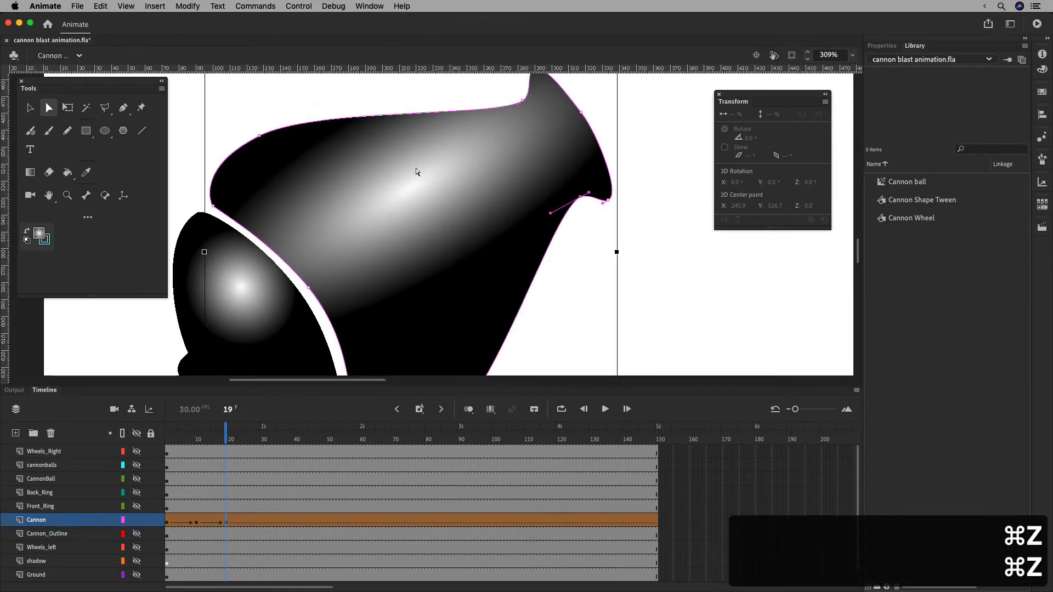
pyautogui.click(523, 102)
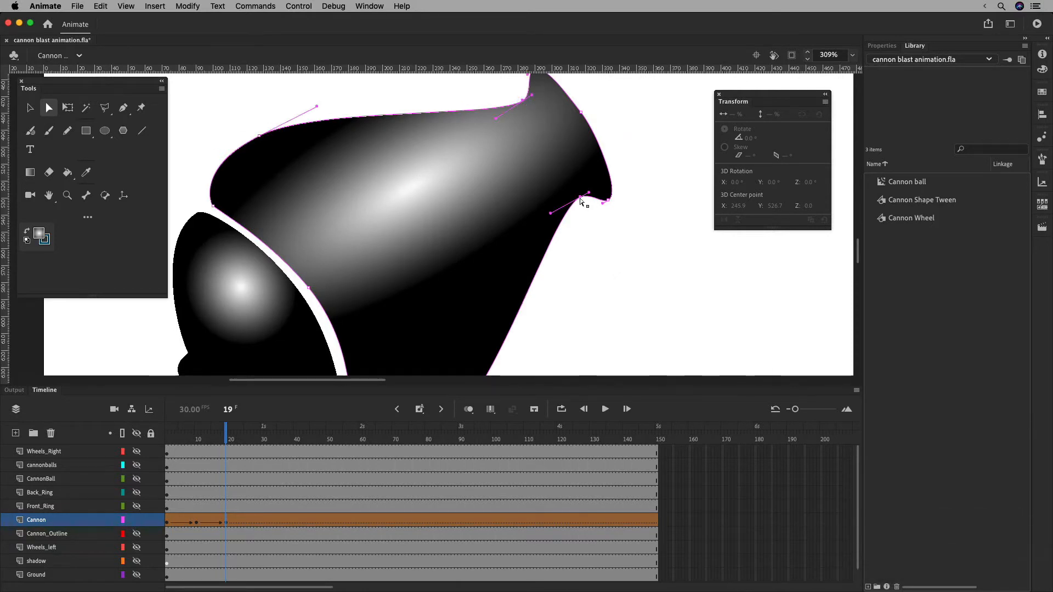
pyautogui.moveTo(581, 197); pyautogui.dragTo(478, 267)
pyautogui.press('space')
pyautogui.moveTo(638, 221); pyautogui.dragTo(640, 253)
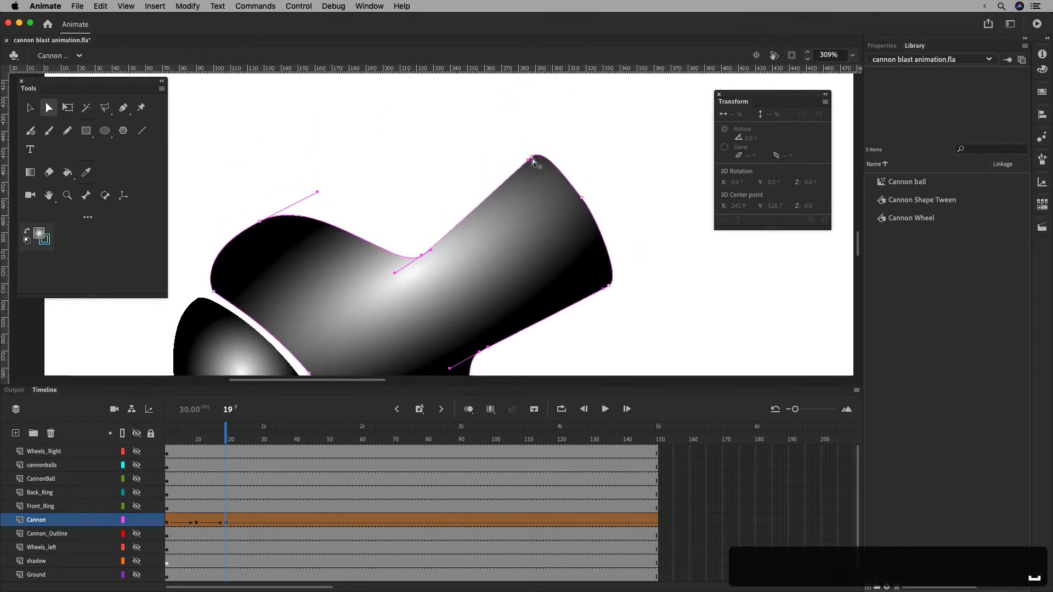
pyautogui.press('super+z')
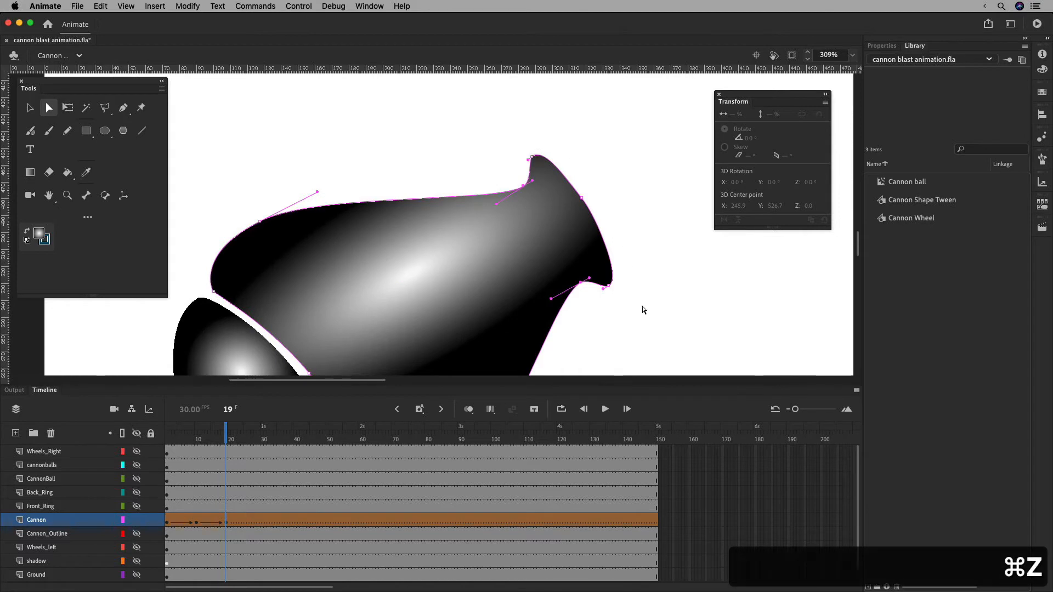
# Shorten the barrel at frame 19 by moving all the muzzle's anchor points back toward the cap together, and raise the lower bulge's anchor slightly.
pyautogui.moveTo(654, 308); pyautogui.dragTo(482, 133)
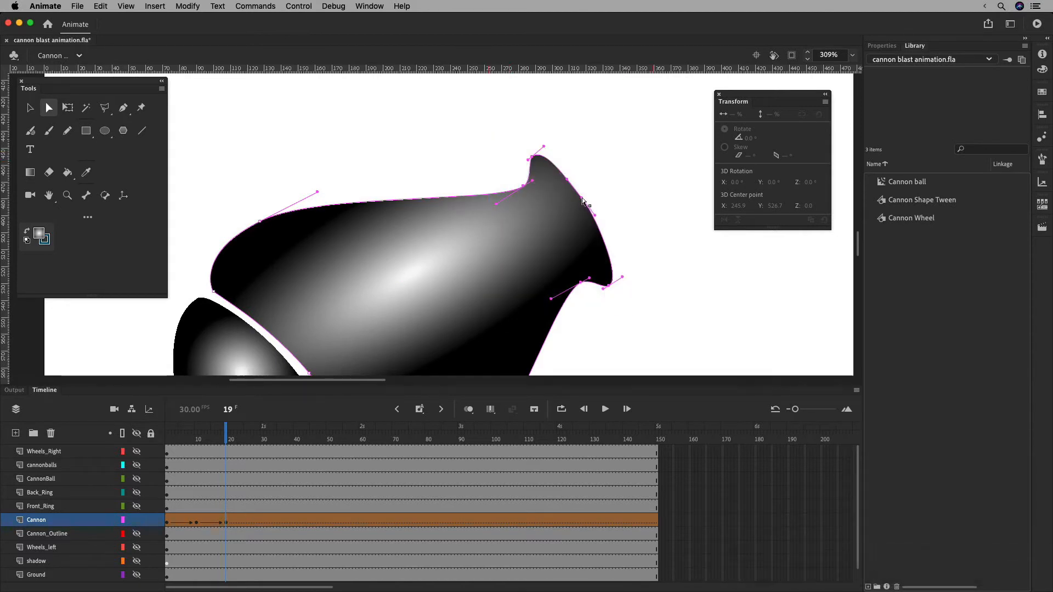
pyautogui.moveTo(582, 201); pyautogui.dragTo(503, 248)
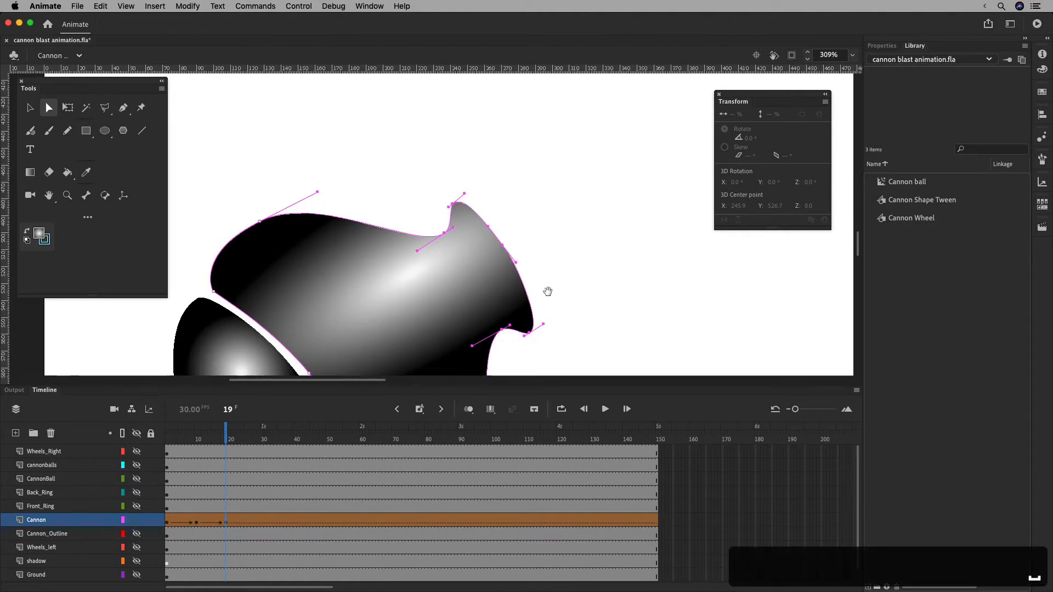
pyautogui.moveTo(550, 290); pyautogui.dragTo(564, 185)
pyautogui.scroll(-3, 564, 181)
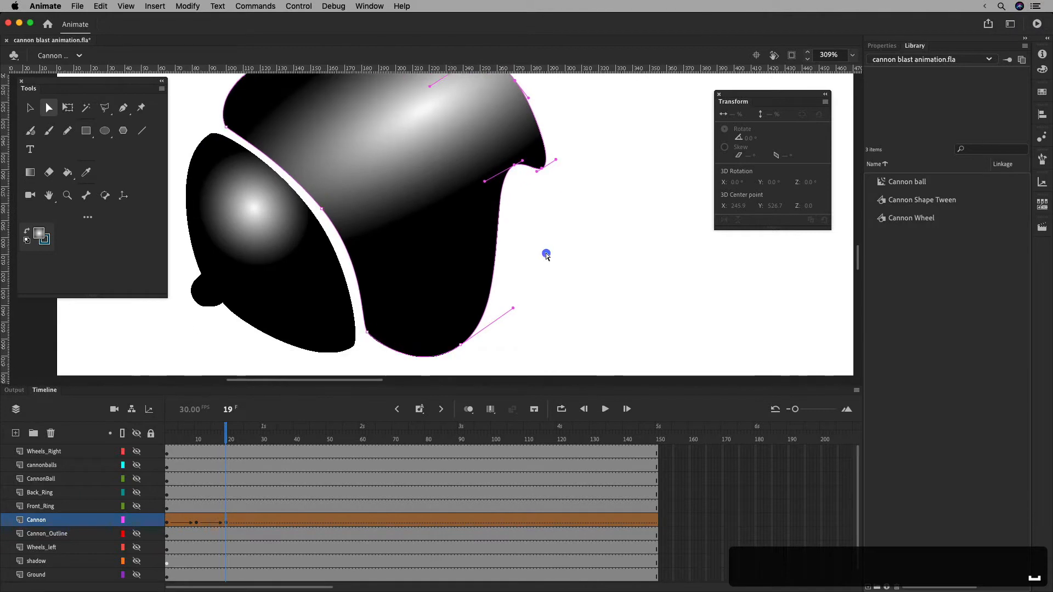
pyautogui.moveTo(461, 349); pyautogui.dragTo(458, 328)
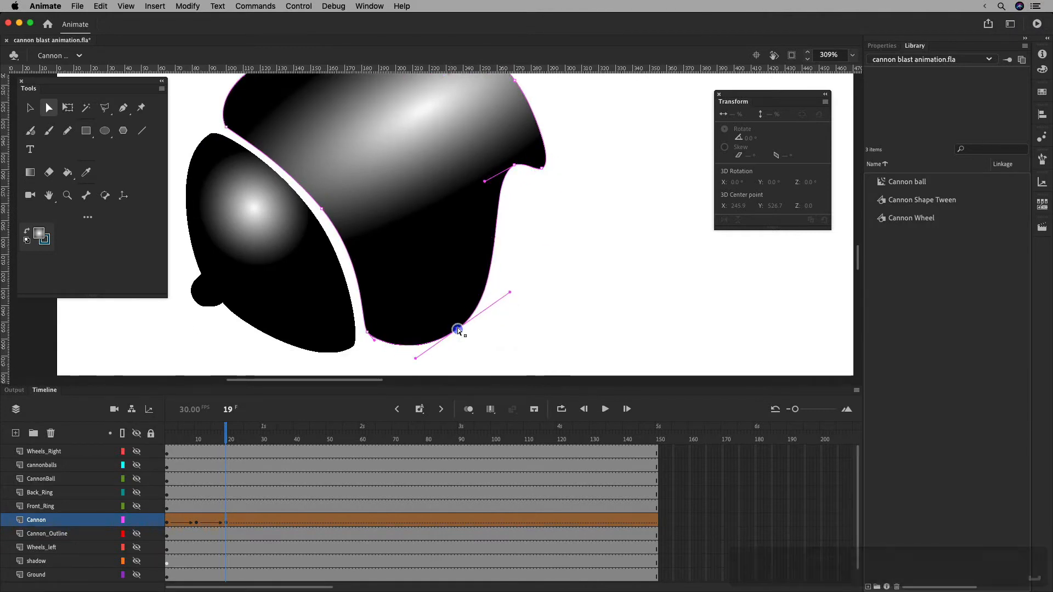
pyautogui.moveTo(537, 255); pyautogui.dragTo(544, 282)
# Scrub back to frame 10, add a sixth shape hint on the barrel's lower rear corner, and match it on that corner at frame 19.
pyautogui.moveTo(229, 442); pyautogui.dragTo(196, 439)
pyautogui.moveTo(206, 439)
pyautogui.mouseDown()
pyautogui.moveTo(225, 446)
pyautogui.moveTo(197, 438)
pyautogui.mouseUp()
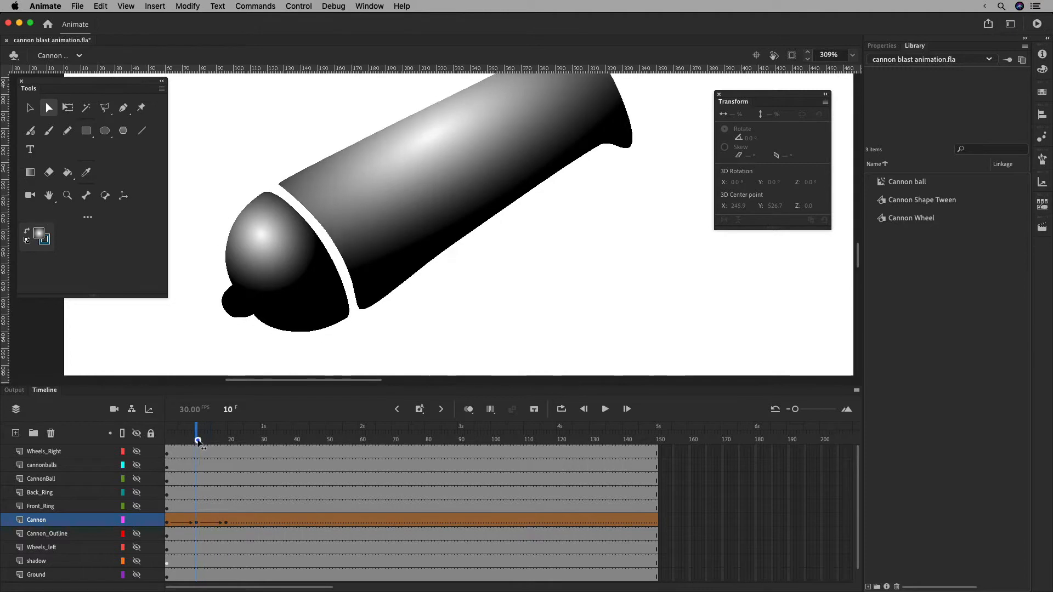
pyautogui.click(197, 525)
pyautogui.press('super+shift+h')
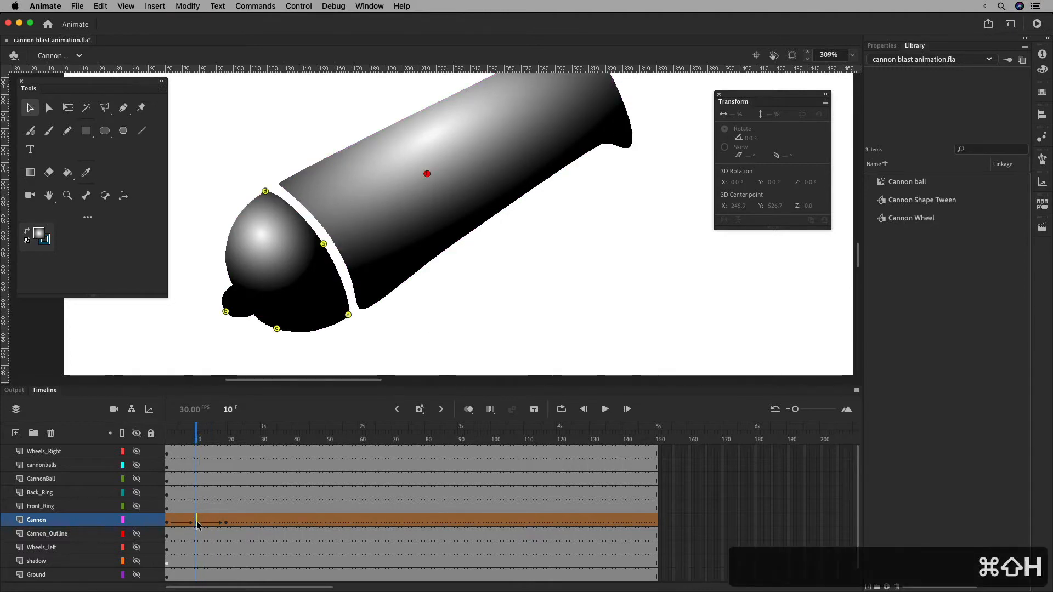
pyautogui.moveTo(386, 269); pyautogui.dragTo(363, 310)
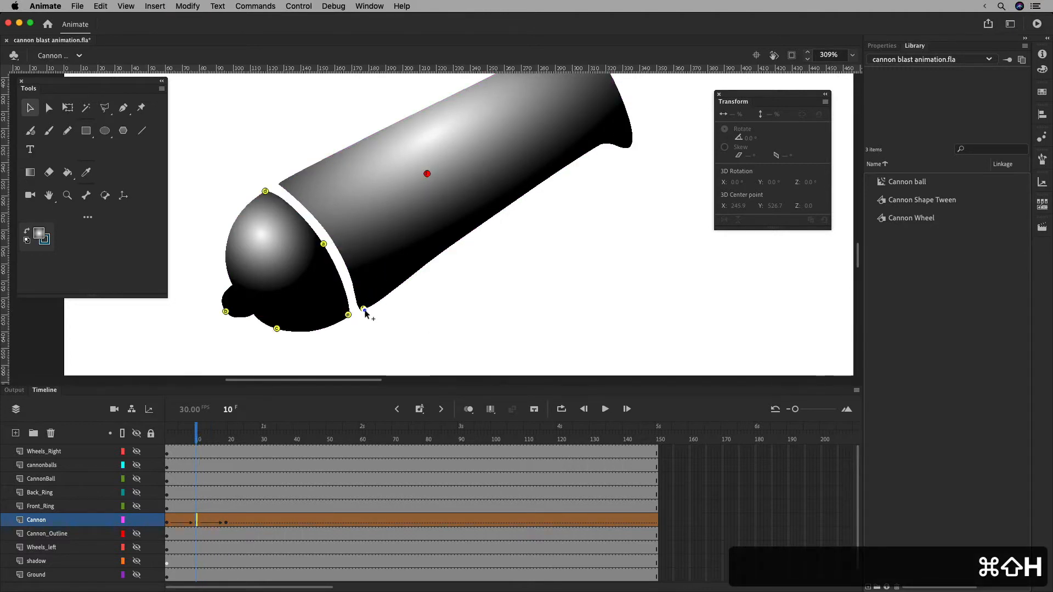
pyautogui.moveTo(201, 437); pyautogui.dragTo(226, 442)
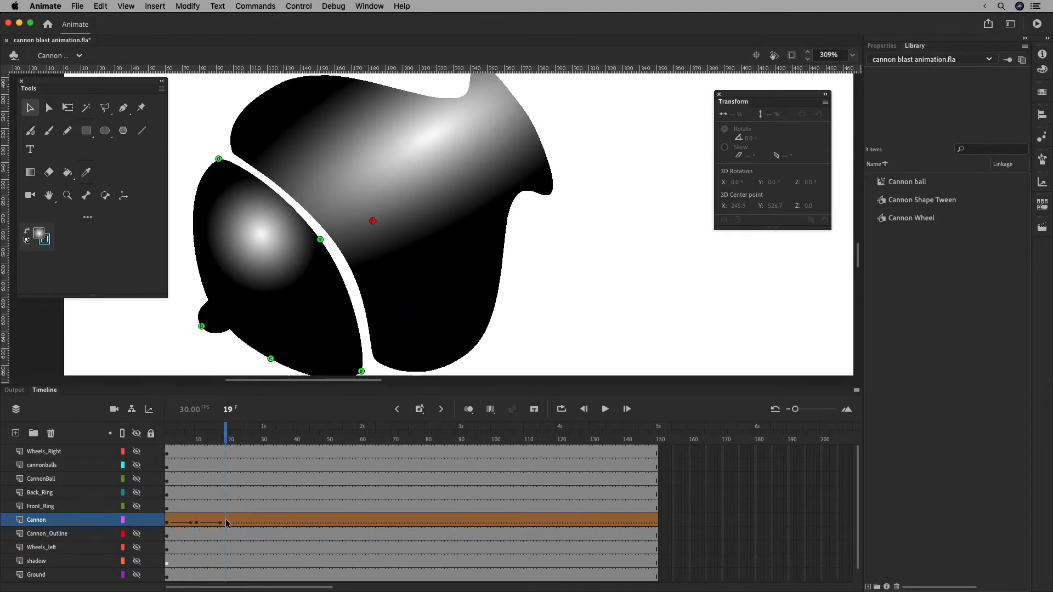
pyautogui.moveTo(373, 221); pyautogui.dragTo(373, 358)
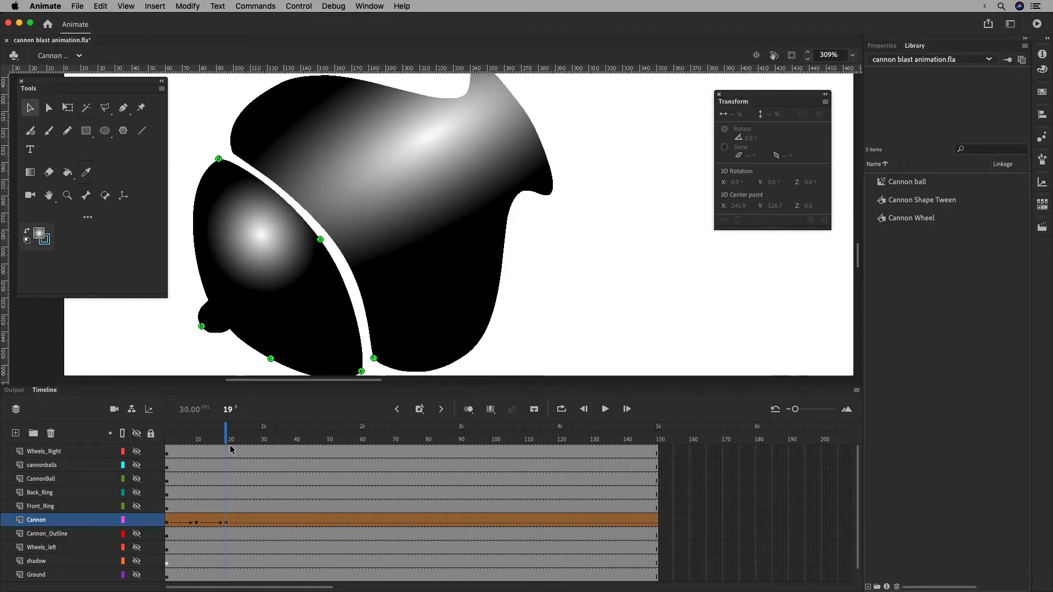
# Preview the cannon's morph between frames 17 and 19, both up close and with the whole stage in view.
pyautogui.moveTo(226, 439)
pyautogui.mouseDown()
pyautogui.moveTo(192, 438)
pyautogui.moveTo(220, 438)
pyautogui.mouseUp()
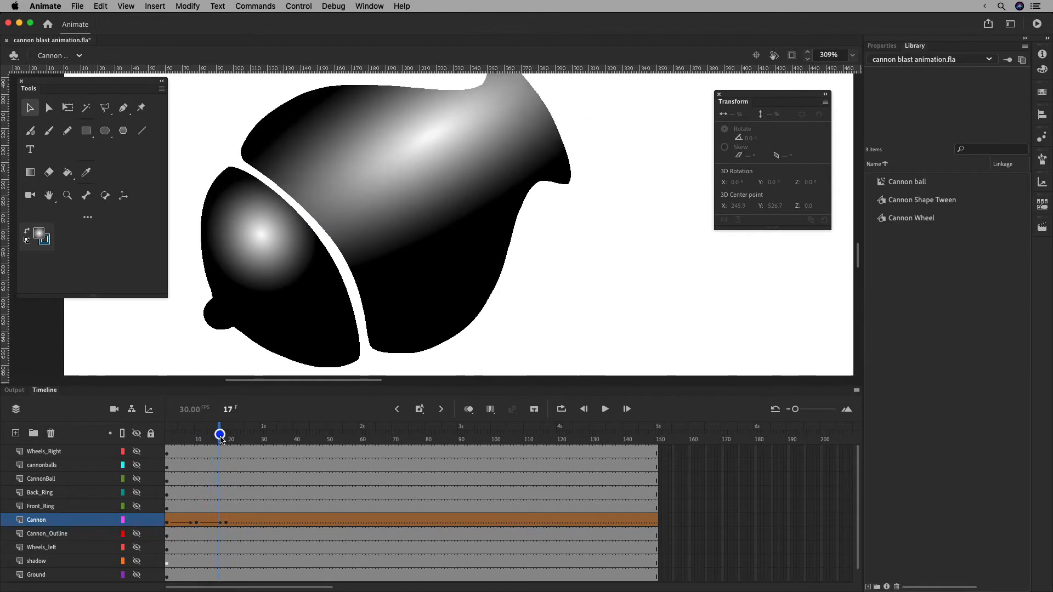
pyautogui.click(852, 55)
pyautogui.click(887, 69)
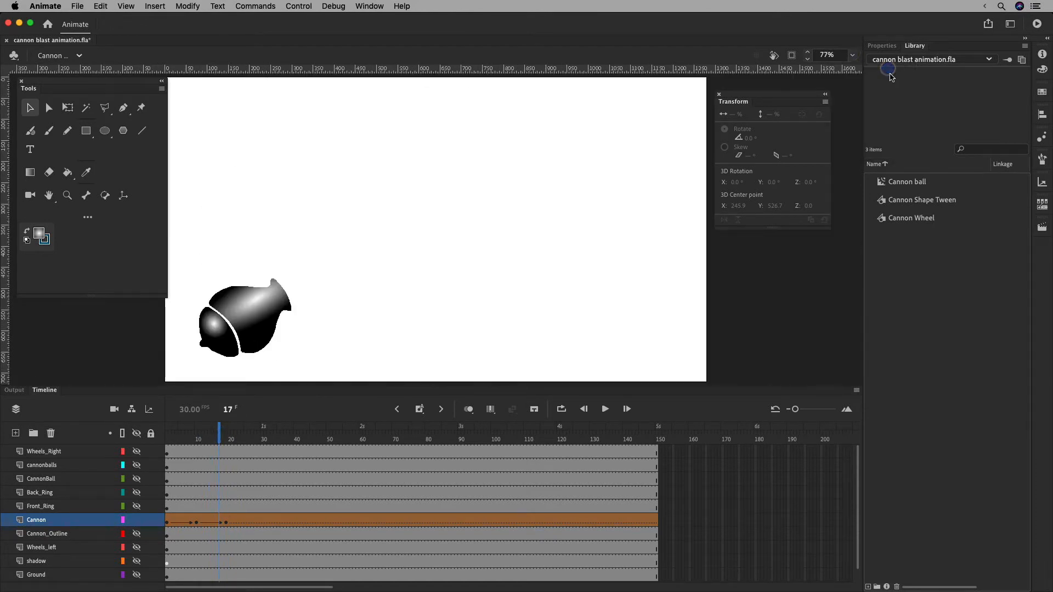
pyautogui.moveTo(220, 439)
pyautogui.mouseDown()
pyautogui.moveTo(193, 440)
pyautogui.moveTo(226, 439)
pyautogui.mouseUp()
pyautogui.press('super+equal')
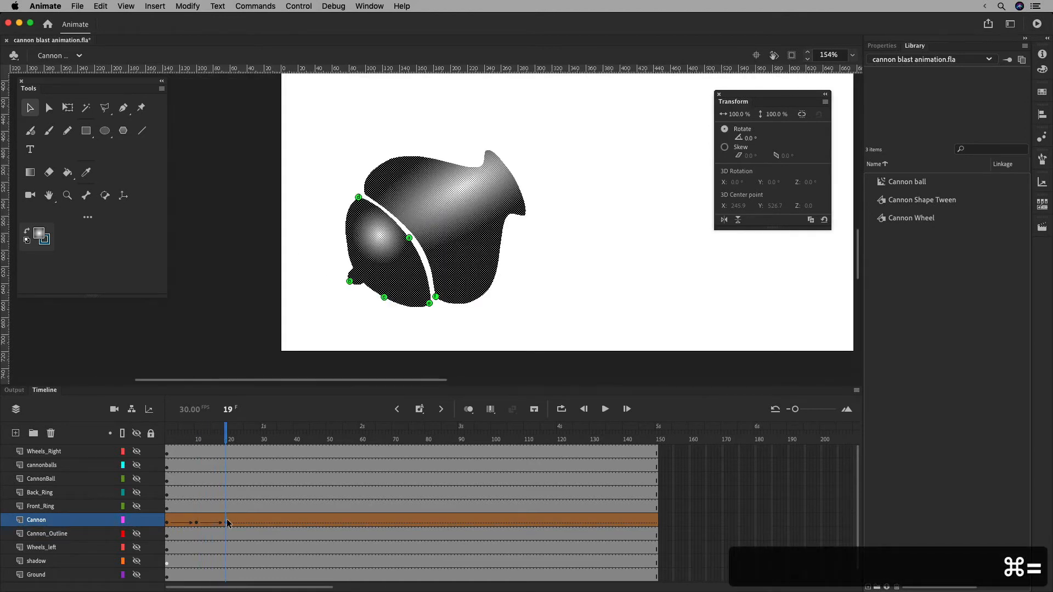
pyautogui.press('super+equal')
pyautogui.press('space')
pyautogui.moveTo(540, 294)
pyautogui.mouseDown()
pyautogui.moveTo(545, 277)
pyautogui.moveTo(532, 291)
pyautogui.mouseUp()
# Copy the Cannon layer's frame 19 keyframe to frame 23 to hold the bulged pose, and scrub ahead to frame 32.
pyautogui.moveTo(225, 438)
pyautogui.mouseDown()
pyautogui.moveTo(183, 446)
pyautogui.moveTo(232, 445)
pyautogui.mouseUp()
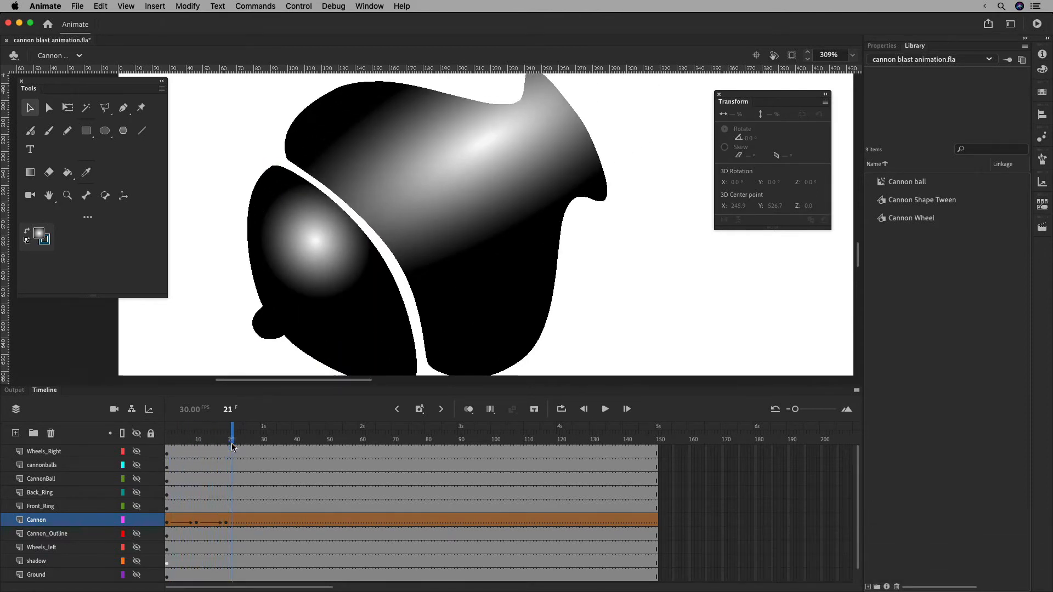
pyautogui.click(225, 522)
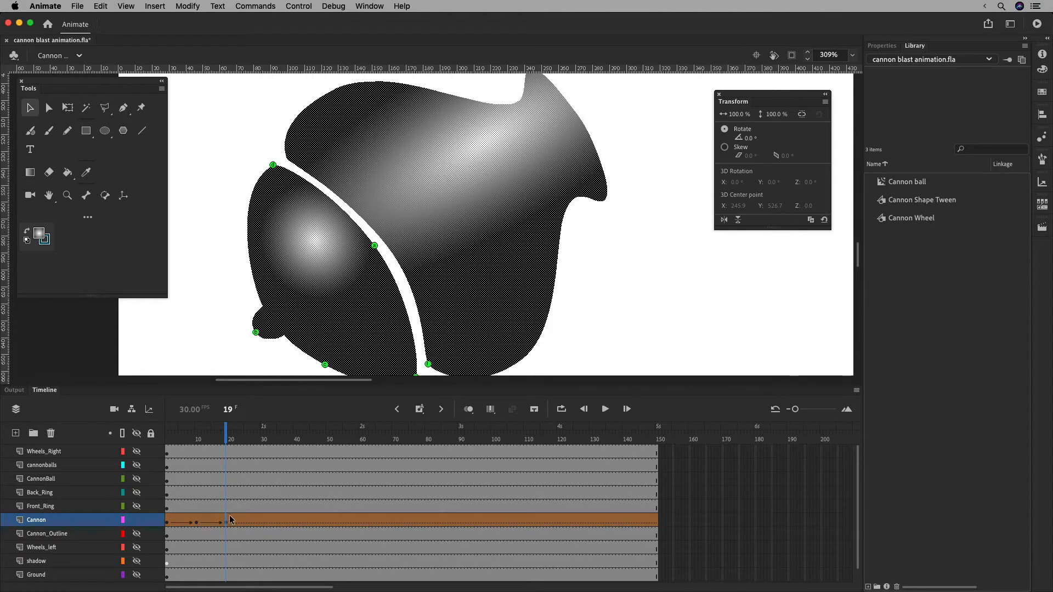
pyautogui.moveTo(229, 525); pyautogui.dragTo(240, 525)
pyautogui.moveTo(238, 442); pyautogui.dragTo(267, 437)
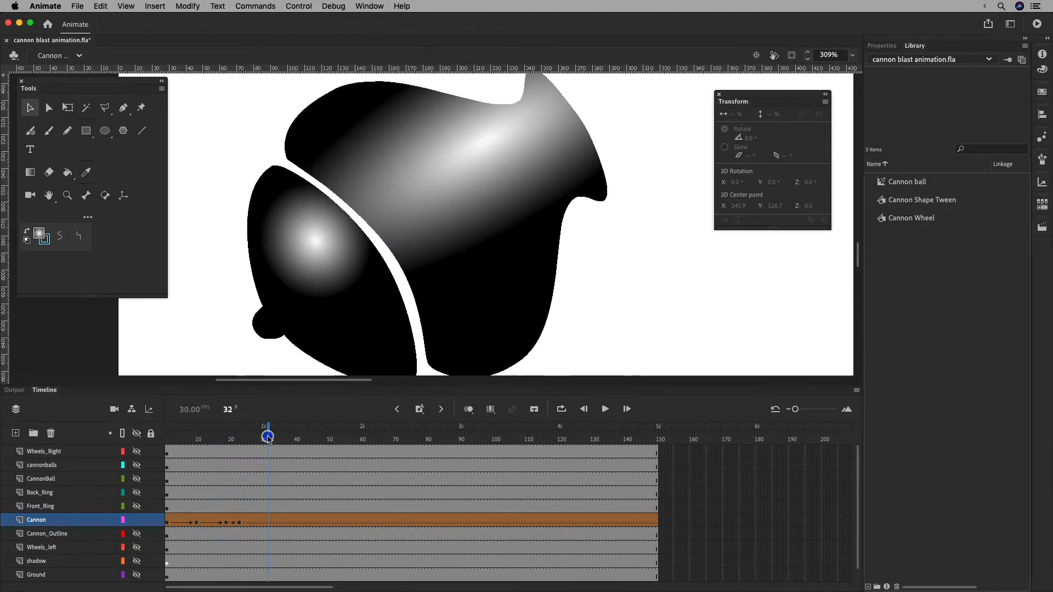
# Copy the Cannon layer's frame 10 keyframe, with the straight barrel, to frame 31.
pyautogui.press('super+minus')
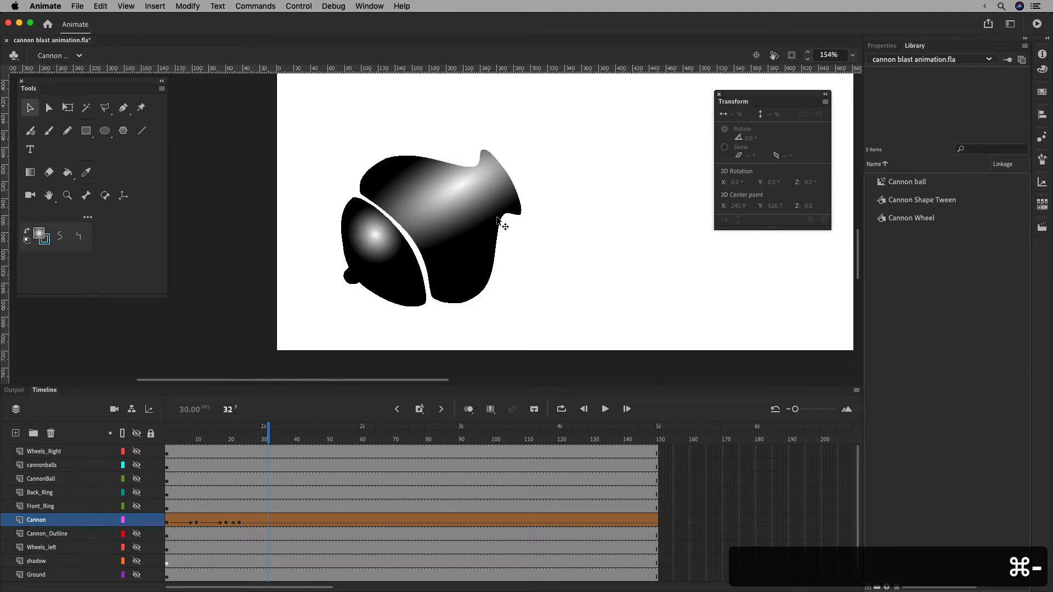
pyautogui.press('a')
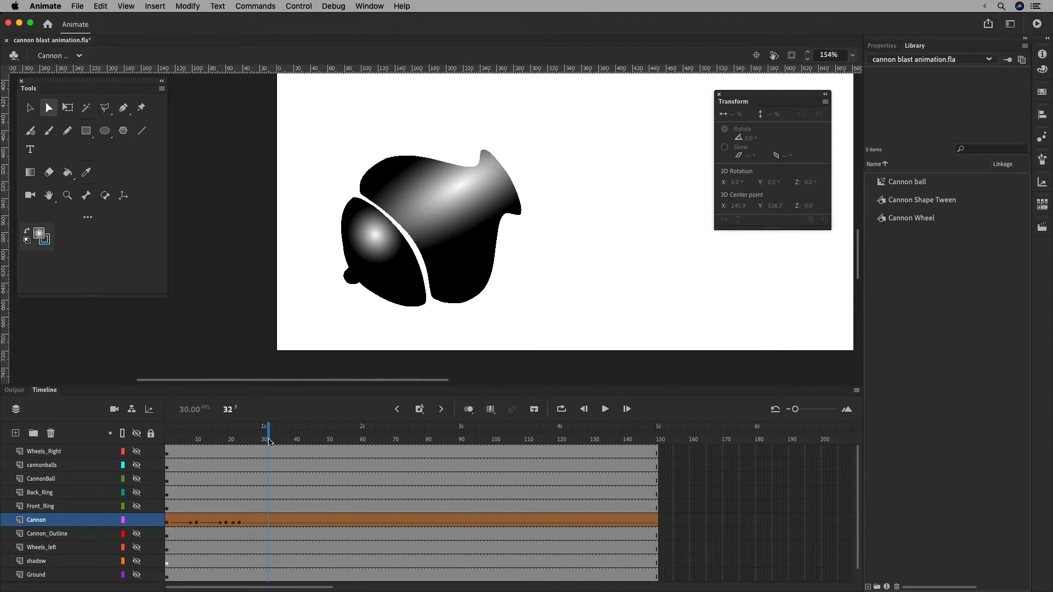
pyautogui.click(198, 524)
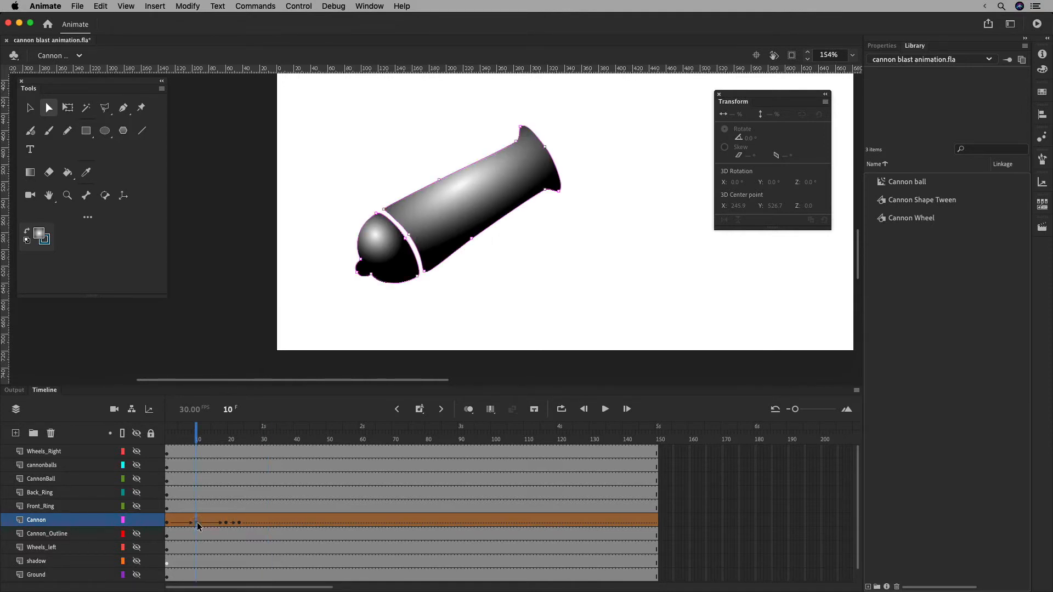
pyautogui.click(198, 438)
pyautogui.click(197, 522)
pyautogui.moveTo(199, 522); pyautogui.dragTo(266, 520)
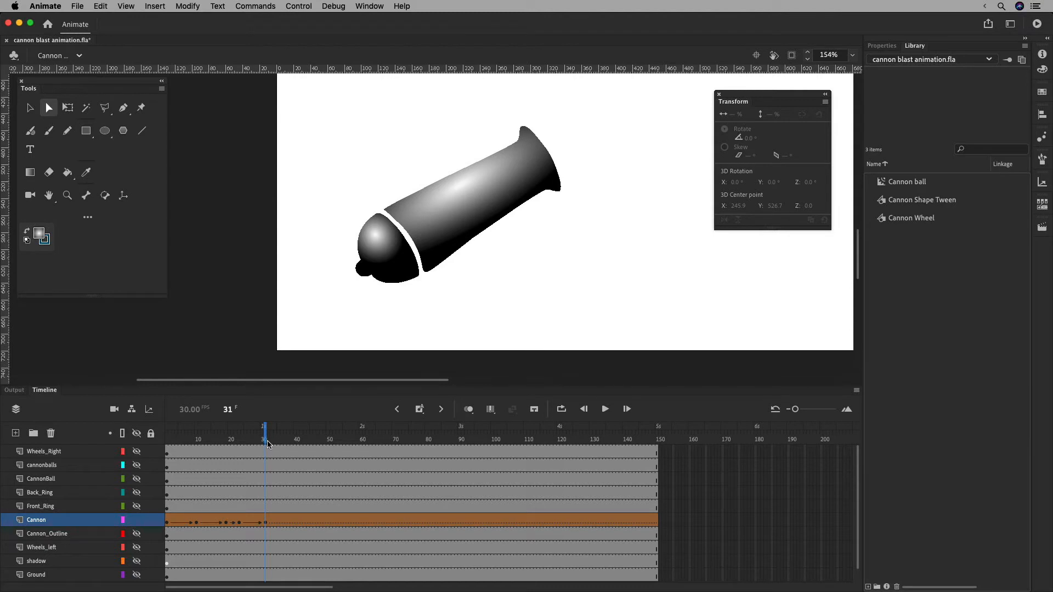
pyautogui.moveTo(264, 439)
pyautogui.mouseDown()
pyautogui.moveTo(235, 443)
pyautogui.moveTo(266, 453)
pyautogui.mouseUp()
# Pinch the barrel's middle at frame 31 by moving the middle anchor points of its lower and upper edges inward.
pyautogui.click(428, 272)
pyautogui.click(469, 234)
pyautogui.moveTo(470, 235); pyautogui.dragTo(466, 228)
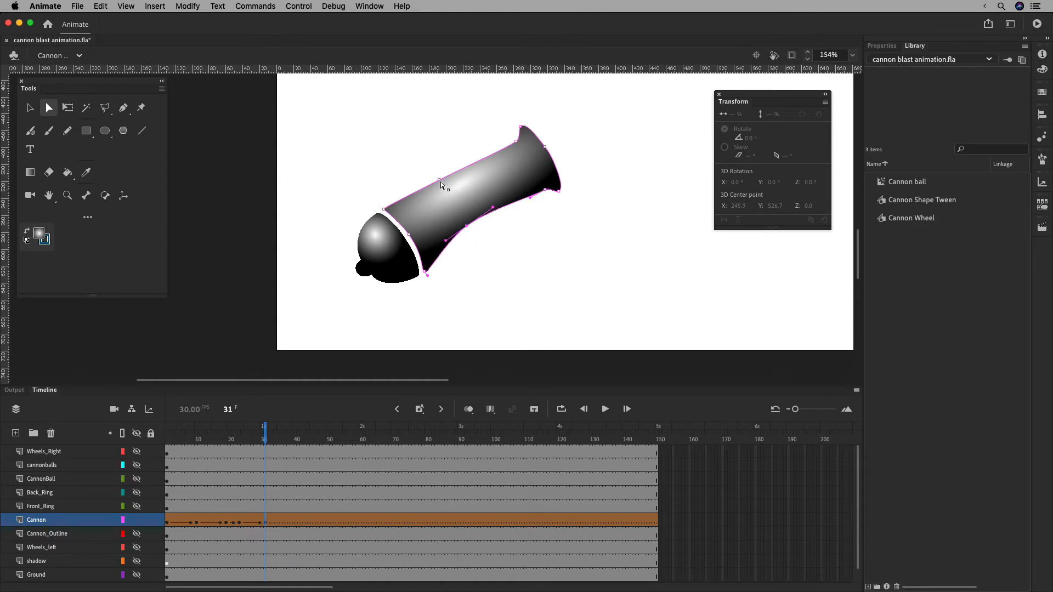
pyautogui.moveTo(440, 184); pyautogui.dragTo(448, 199)
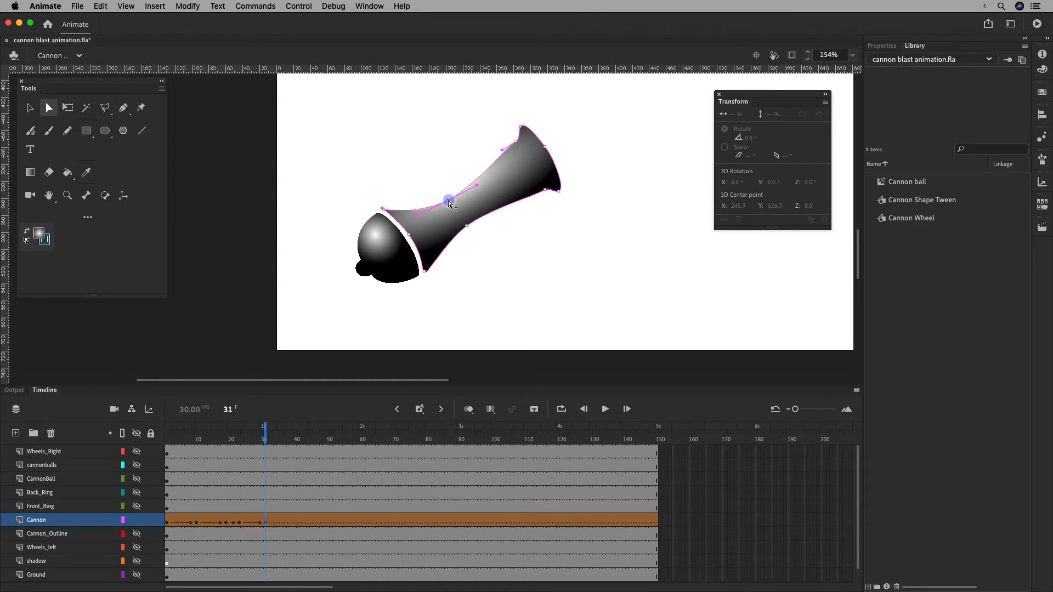
# Narrow the muzzle at frame 31 by moving its neck and rim anchor points inward and adjusting the front curve.
pyautogui.click(517, 143)
pyautogui.moveTo(517, 142)
pyautogui.mouseDown()
pyautogui.moveTo(541, 178)
pyautogui.moveTo(497, 114)
pyautogui.moveTo(527, 138)
pyautogui.mouseUp()
pyautogui.click(545, 190)
pyautogui.click(573, 133)
pyautogui.click(523, 129)
pyautogui.click(559, 191)
pyautogui.moveTo(559, 190); pyautogui.dragTo(550, 186)
pyautogui.moveTo(521, 136); pyautogui.dragTo(548, 155)
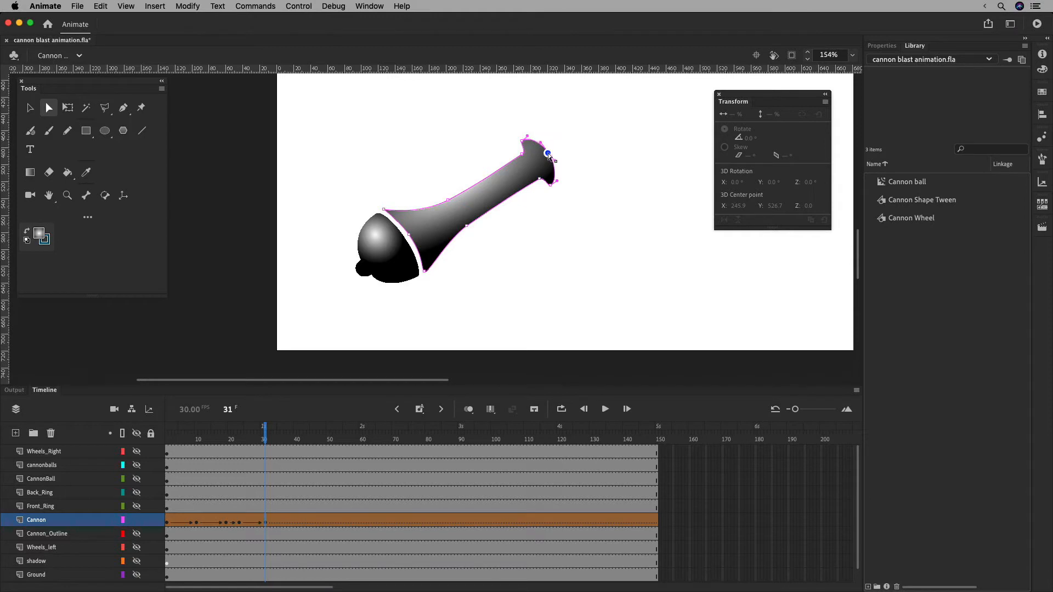
# Nudge the lower waist anchor inward, and add anchor points before and behind the waist on both barrel edges with the Pen tool.
pyautogui.click(467, 227)
pyautogui.moveTo(464, 224); pyautogui.dragTo(465, 224)
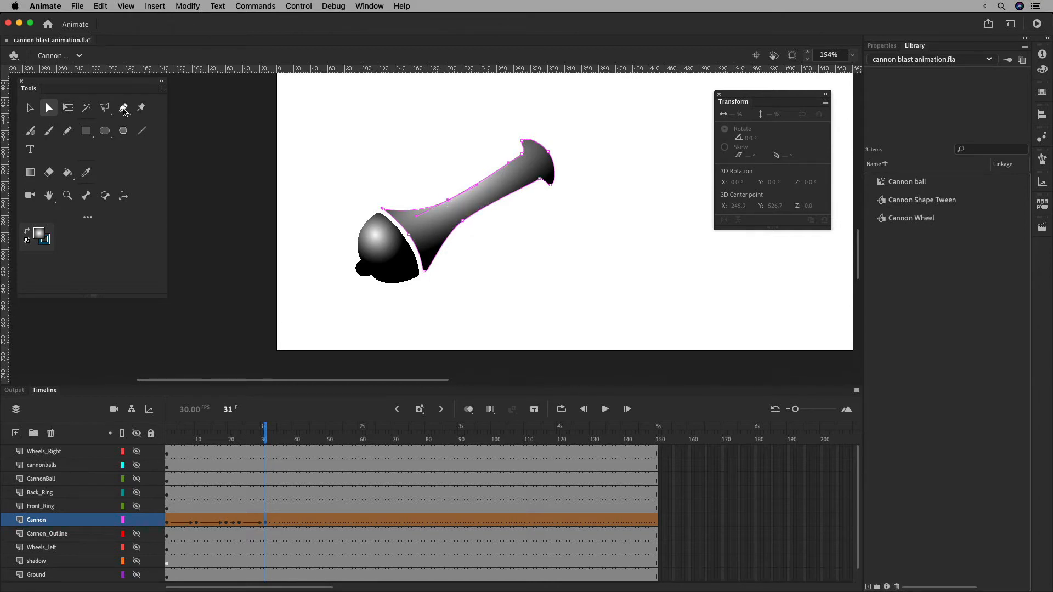
pyautogui.click(123, 107)
pyautogui.click(488, 176)
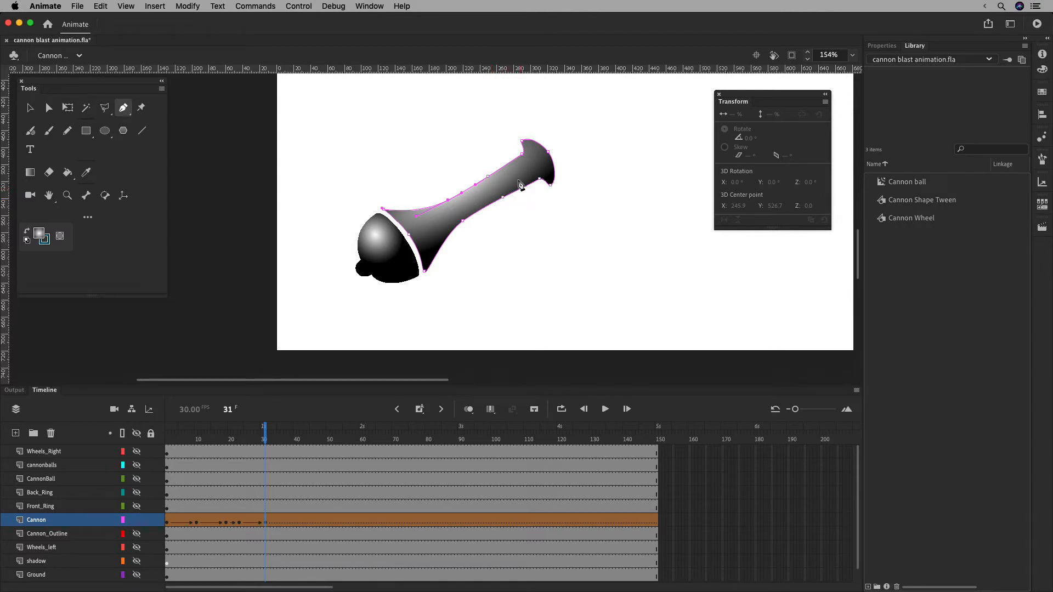
pyautogui.click(49, 107)
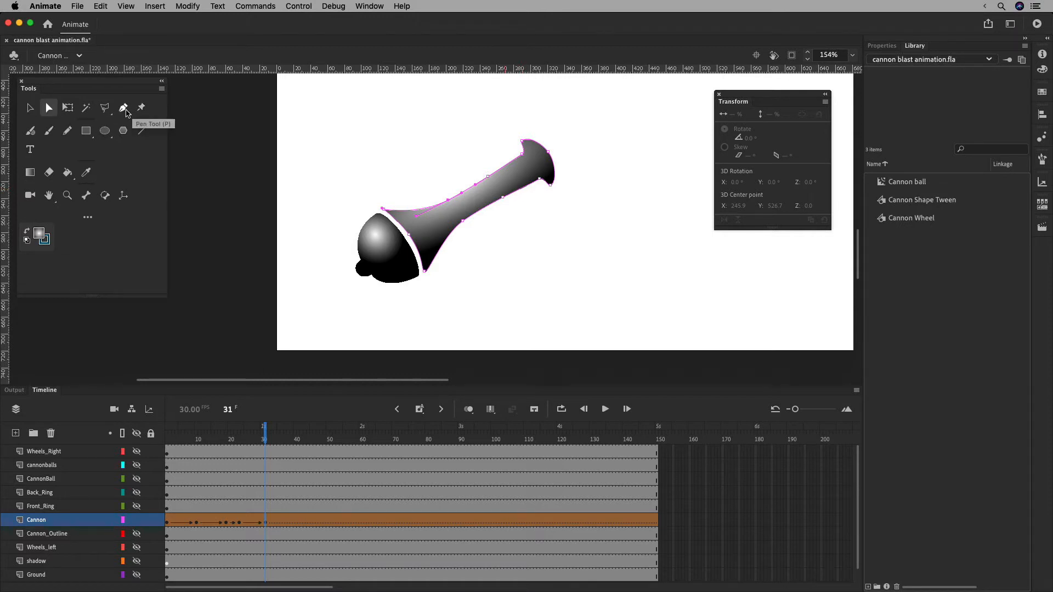
pyautogui.click(125, 110)
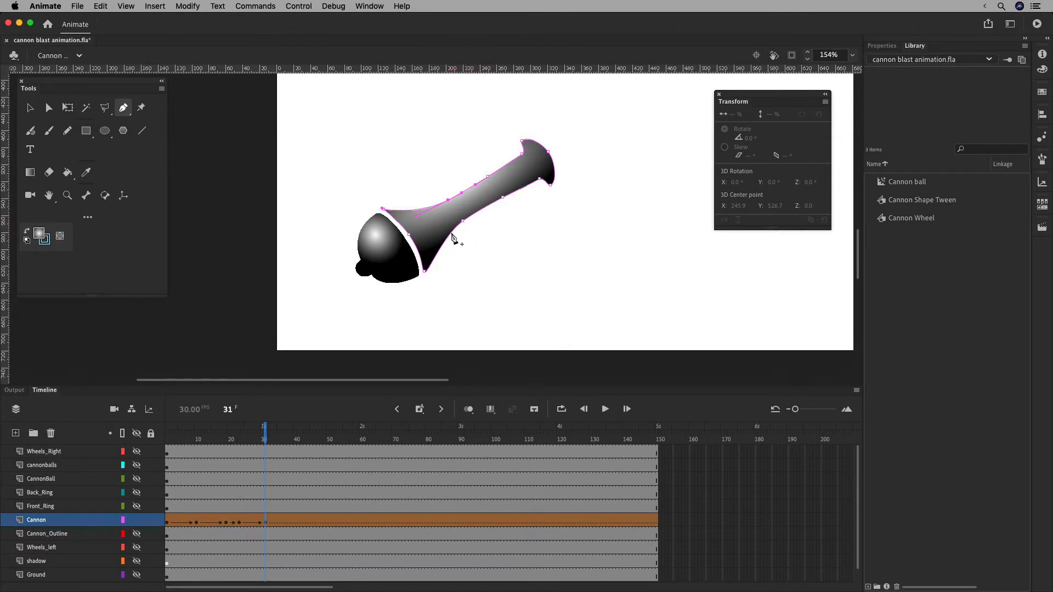
pyautogui.click(48, 108)
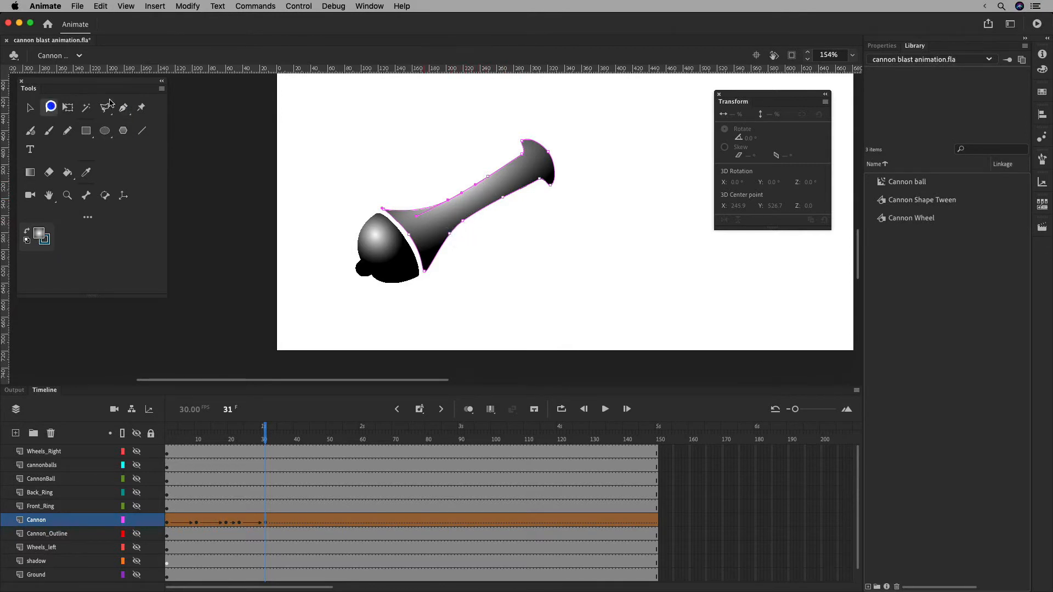
pyautogui.click(124, 108)
pyautogui.click(423, 209)
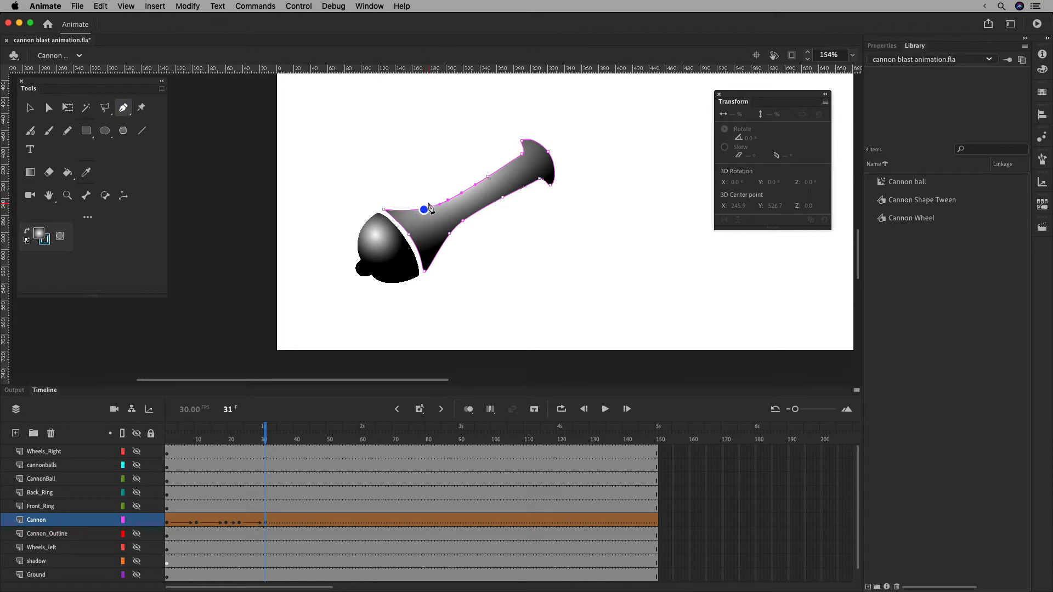
pyautogui.click(463, 221)
pyautogui.click(48, 108)
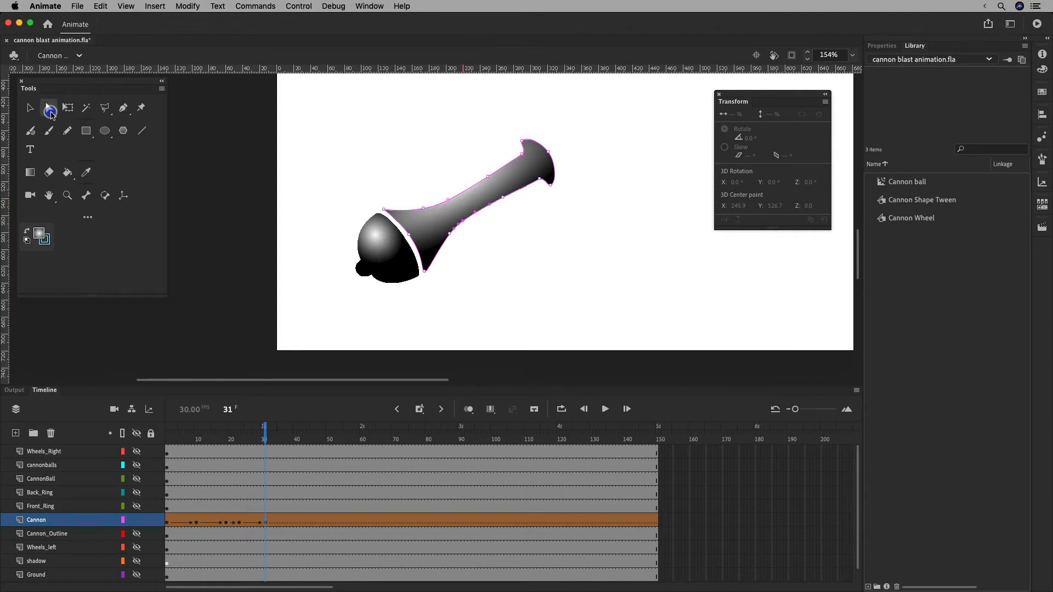
# Form a bulge in the barrel's middle by moving the waist anchors outward, and tuck in the anchors in front of it.
pyautogui.click(463, 221)
pyautogui.moveTo(463, 222); pyautogui.dragTo(477, 186)
pyautogui.click(448, 200)
pyautogui.click(483, 180)
pyautogui.click(504, 197)
pyautogui.click(477, 181)
pyautogui.press('super+equal')
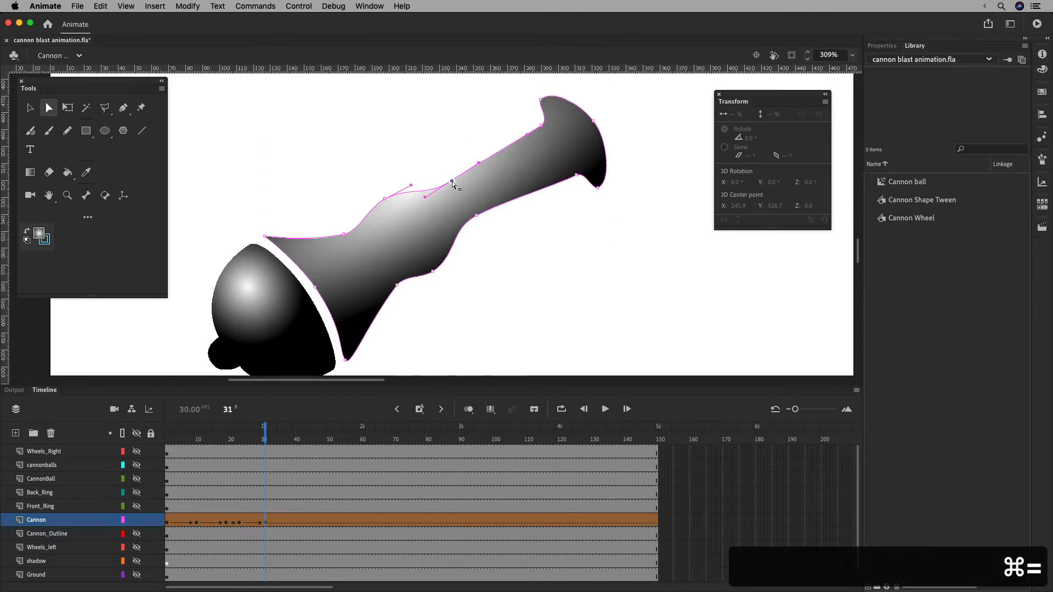
pyautogui.moveTo(452, 181); pyautogui.dragTo(456, 184)
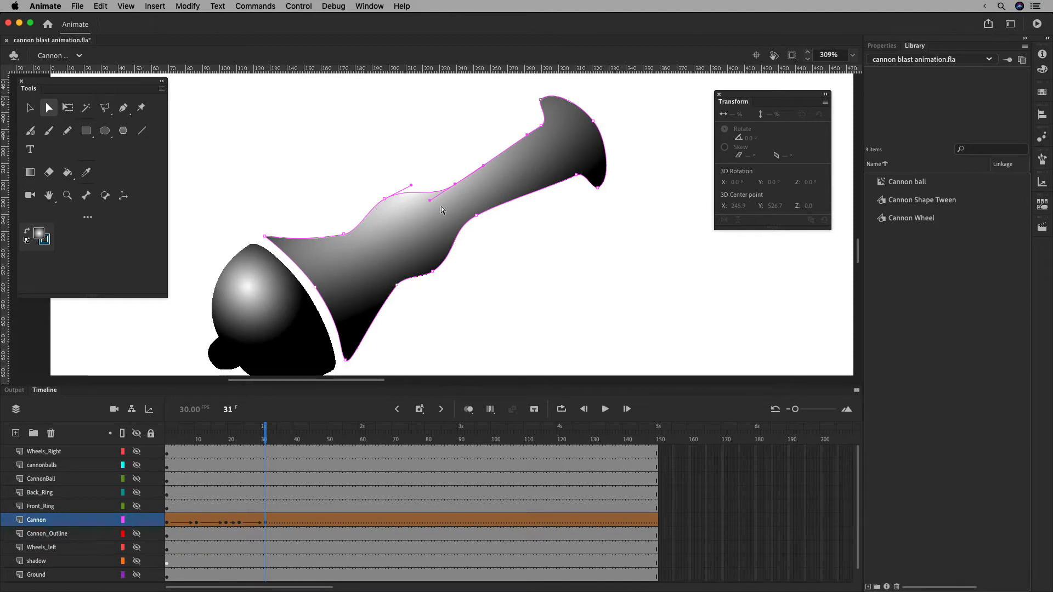
# Show the CannonBall layer for size reference, and round the bulge's edges by moving its anchors outward and lengthening the lower one's handles.
pyautogui.click(137, 478)
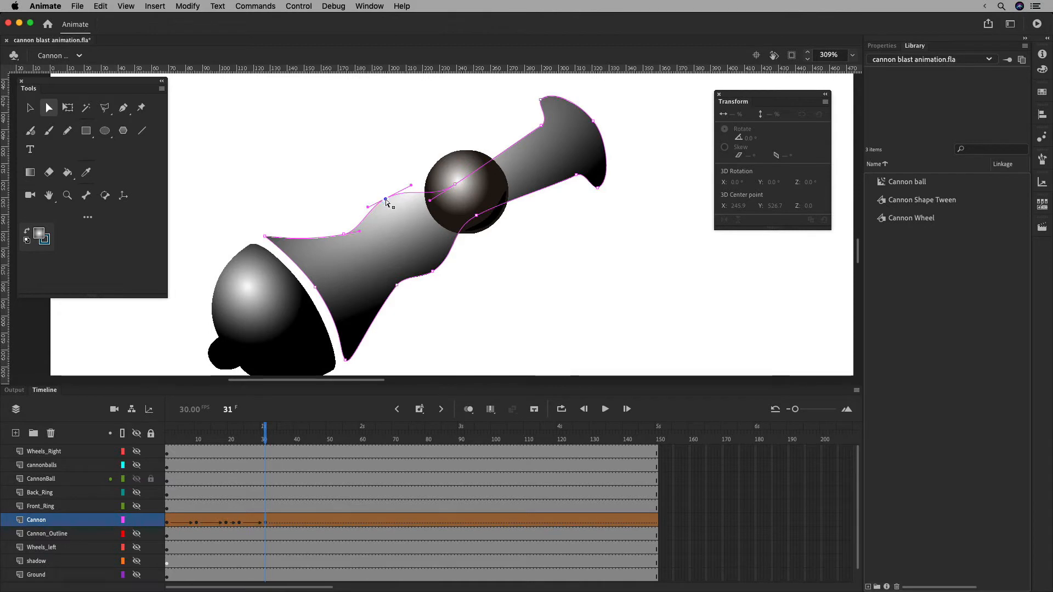
pyautogui.moveTo(384, 196); pyautogui.dragTo(379, 194)
pyautogui.click(433, 271)
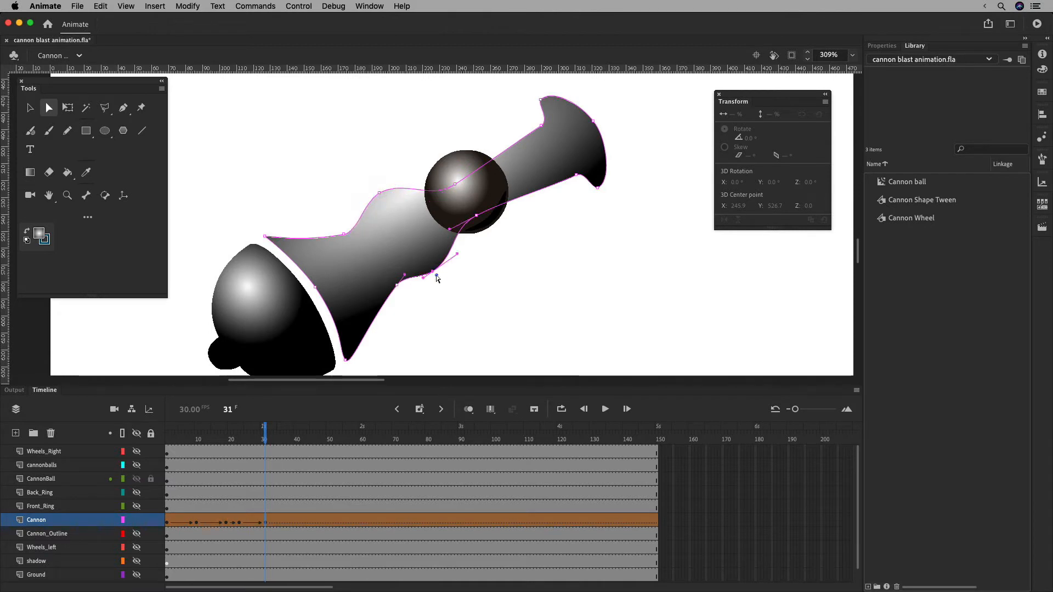
pyautogui.moveTo(436, 276); pyautogui.dragTo(472, 257)
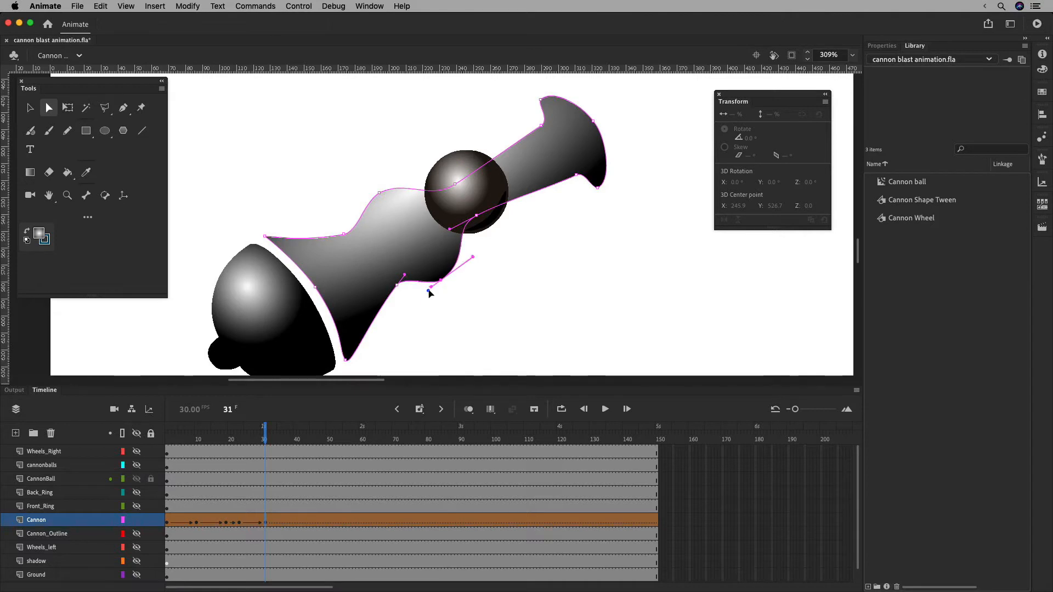
pyautogui.moveTo(428, 292); pyautogui.dragTo(421, 298)
pyautogui.moveTo(471, 255); pyautogui.dragTo(476, 258)
pyautogui.moveTo(418, 294); pyautogui.dragTo(422, 294)
# Lengthen the upper bulge anchor's handles, shorten the rear handle of the lower anchor ahead of the bulge, and hide the CannonBall layer.
pyautogui.click(380, 192)
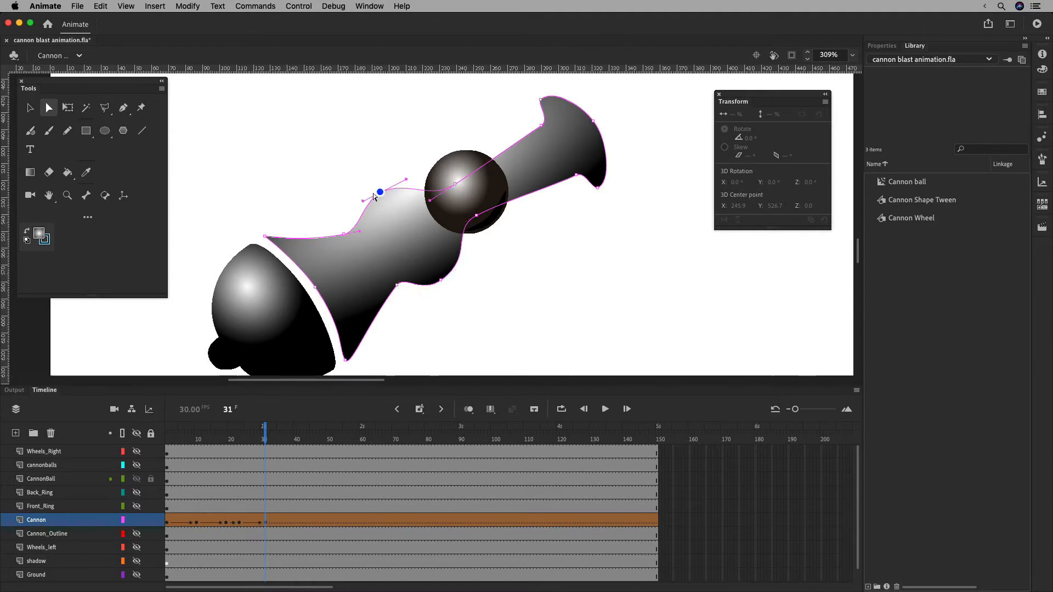
pyautogui.moveTo(364, 202); pyautogui.dragTo(357, 206)
pyautogui.moveTo(406, 179); pyautogui.dragTo(411, 176)
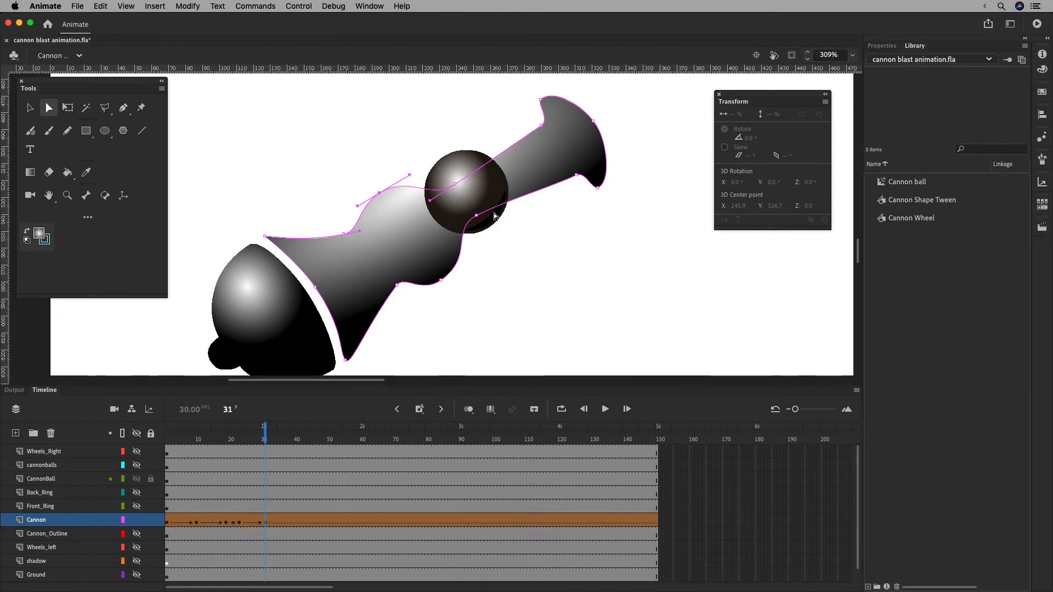
pyautogui.click(476, 215)
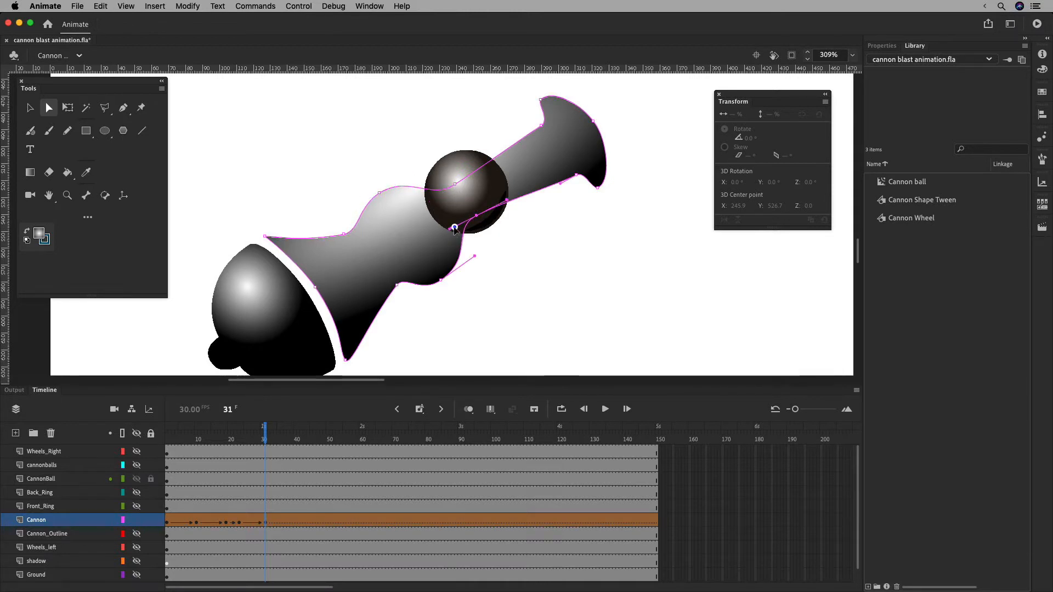
pyautogui.moveTo(450, 229); pyautogui.dragTo(454, 228)
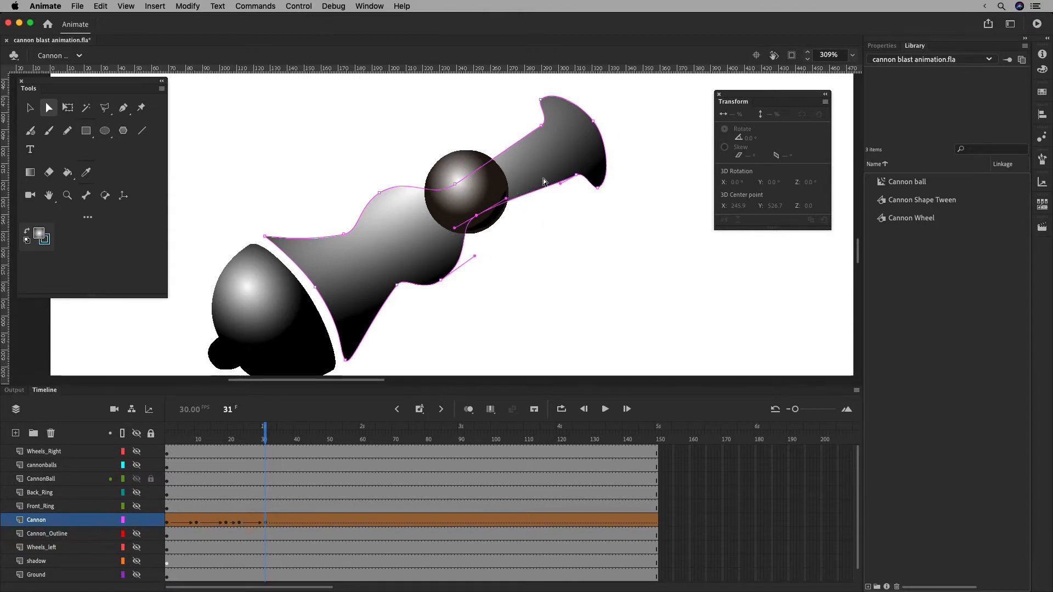
pyautogui.moveTo(413, 322); pyautogui.dragTo(447, 300)
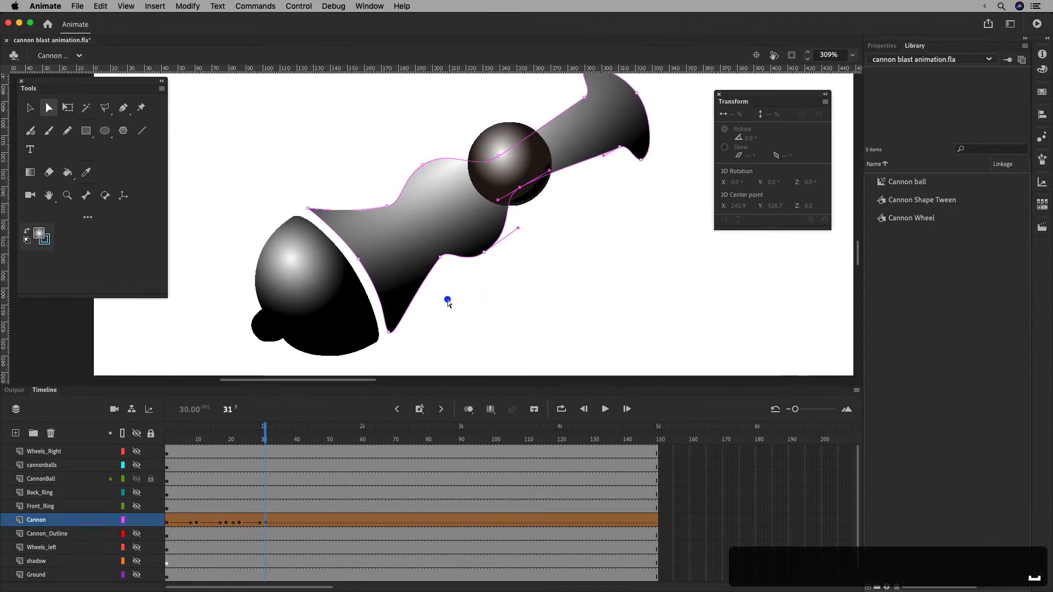
pyautogui.click(137, 481)
# Narrow the barrel's rear end at frame 31 by moving its lower and upper corner anchors inward.
pyautogui.click(389, 332)
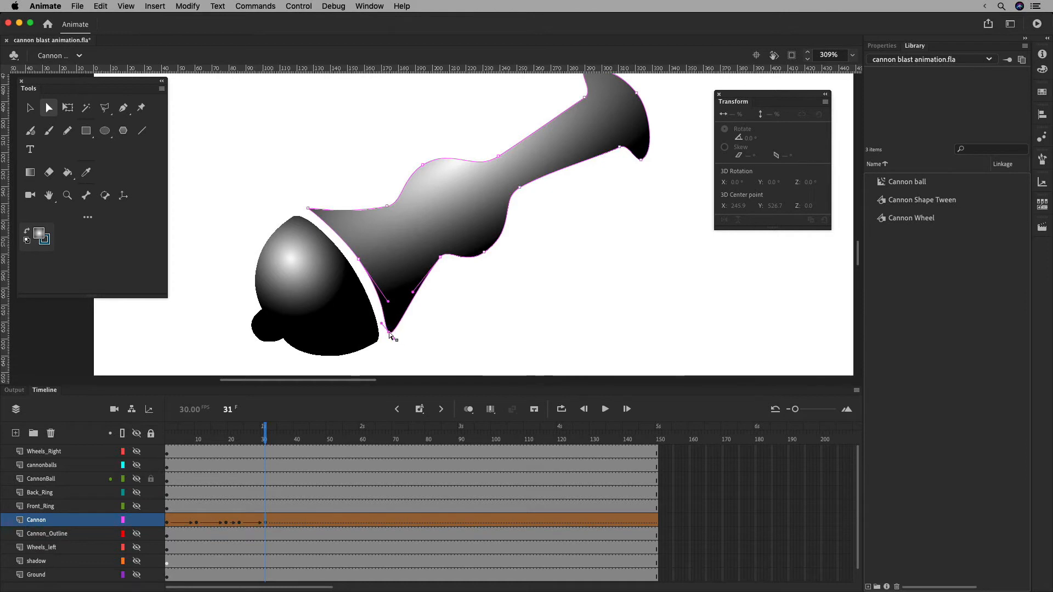
pyautogui.moveTo(389, 333); pyautogui.dragTo(388, 316)
pyautogui.click(308, 208)
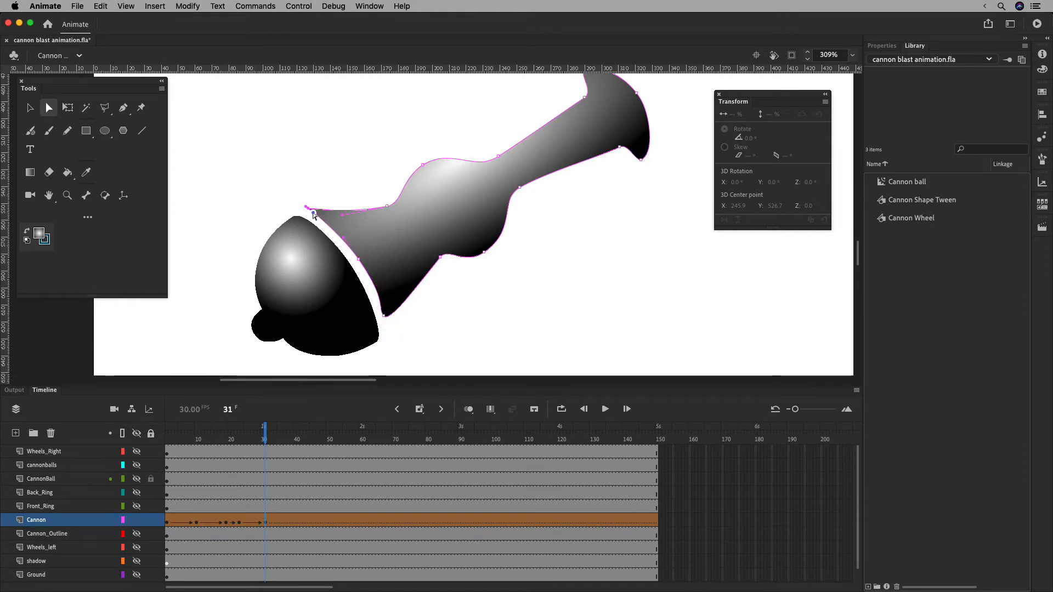
pyautogui.moveTo(322, 221); pyautogui.dragTo(323, 221)
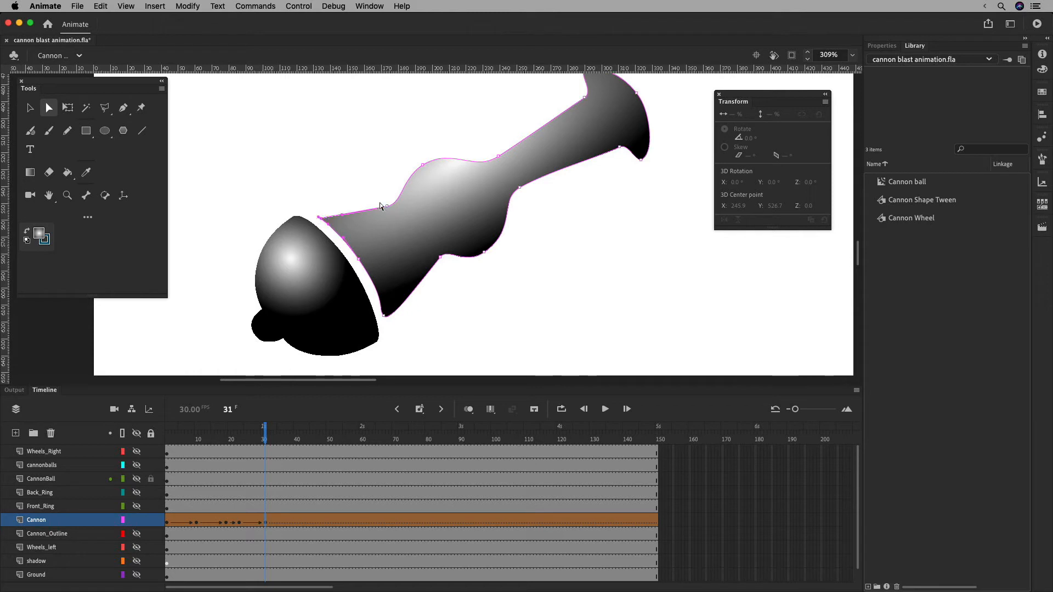
# Shrink the cap at frame 31 to match the narrowed barrel by moving its upper and lower corner anchors inward.
pyautogui.click(297, 216)
pyautogui.moveTo(294, 216); pyautogui.dragTo(304, 223)
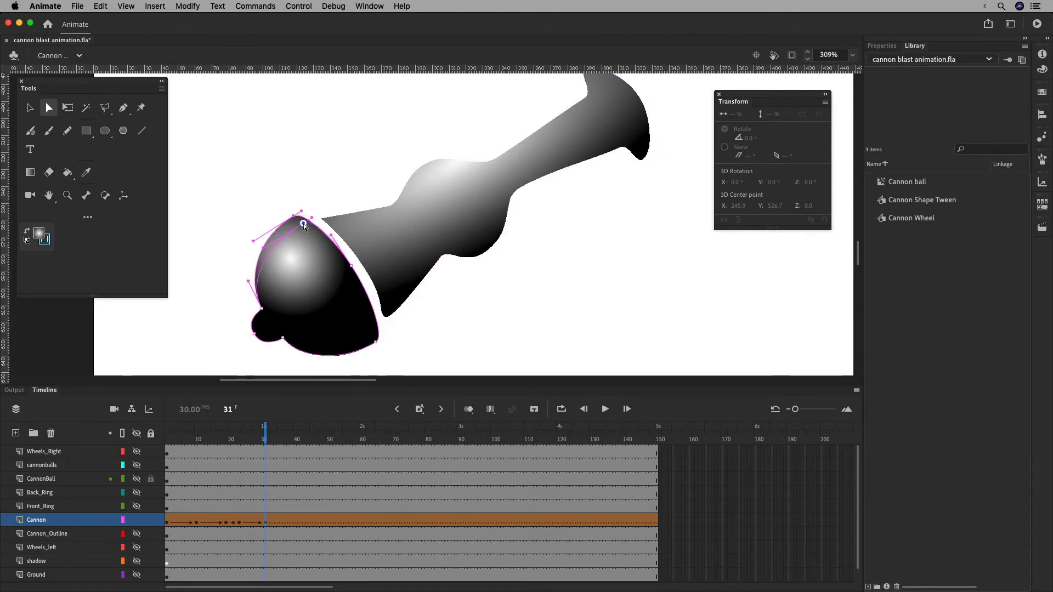
pyautogui.moveTo(376, 343); pyautogui.dragTo(371, 331)
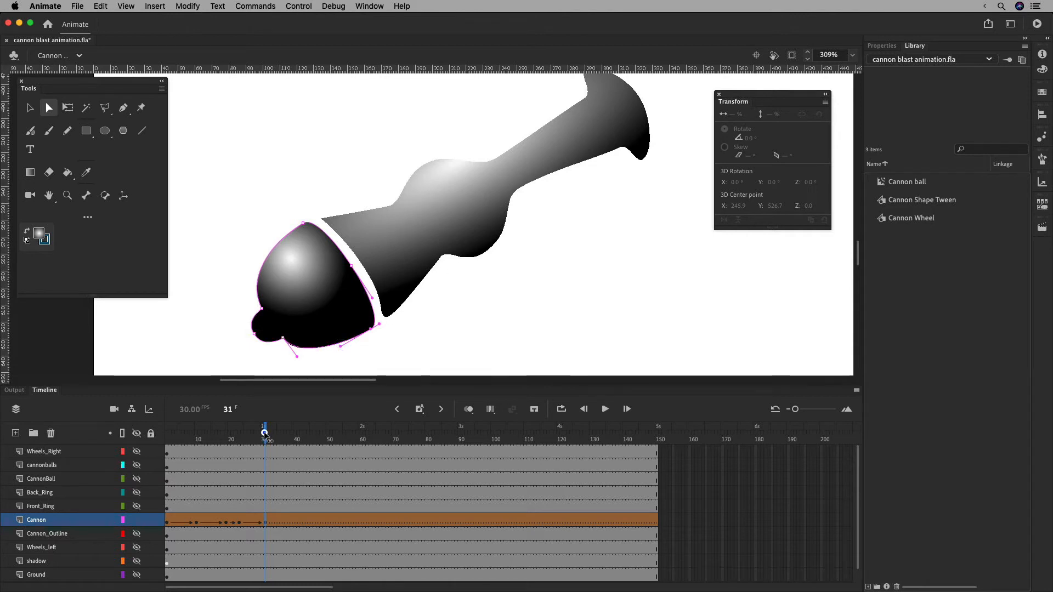
# Add a shape hint on the cap's rear knob at frame 23 and match it to the same spot on the knob at frame 31.
pyautogui.moveTo(265, 435); pyautogui.dragTo(239, 439)
pyautogui.click(241, 522)
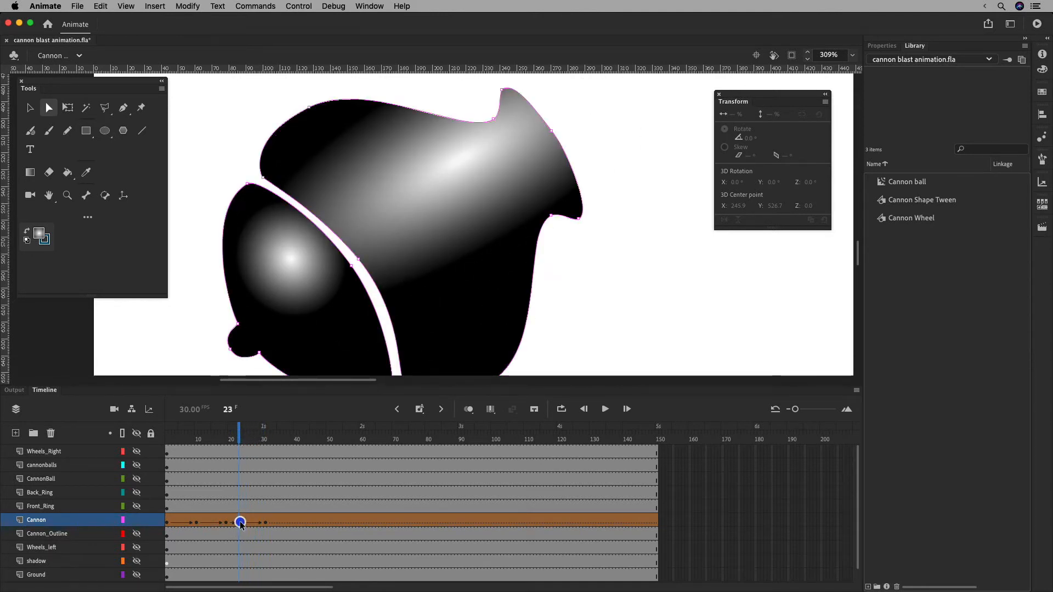
pyautogui.scroll(-3, 525, 241)
pyautogui.hscroll(-3, 524, 242)
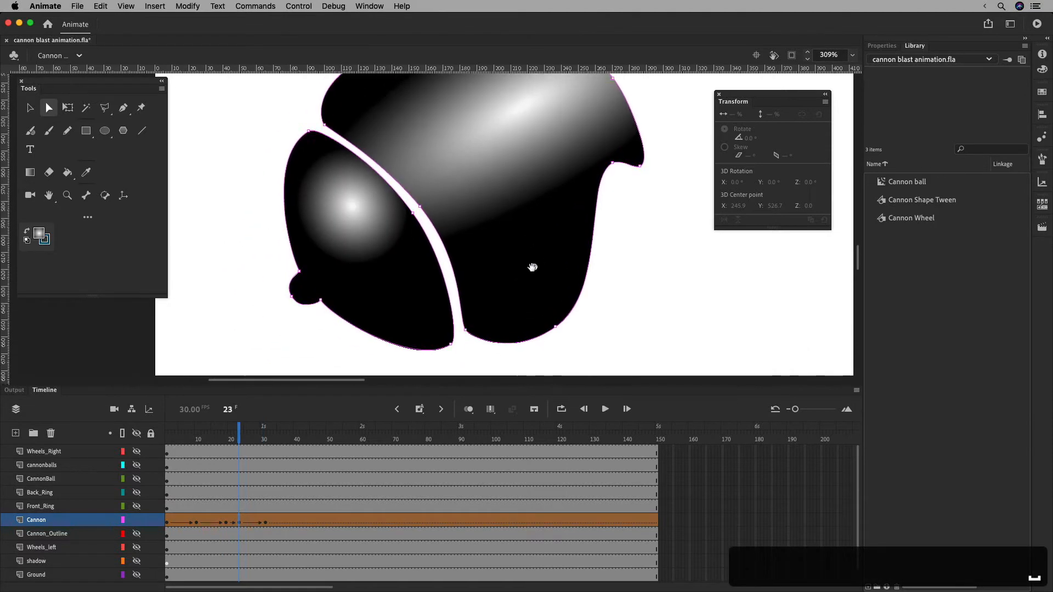
pyautogui.press('super+shift+h')
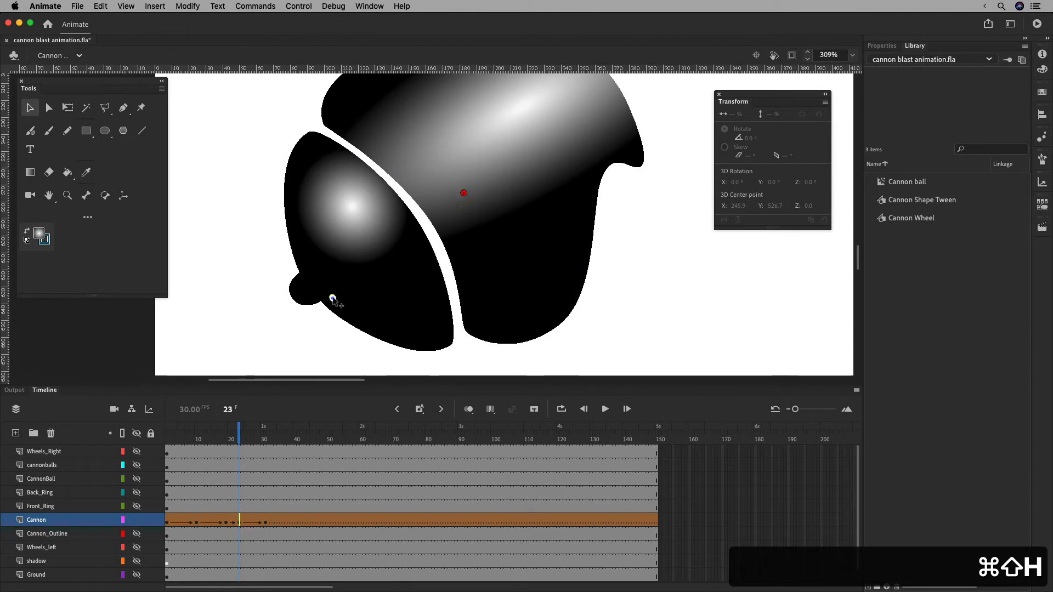
pyautogui.moveTo(296, 301); pyautogui.dragTo(292, 299)
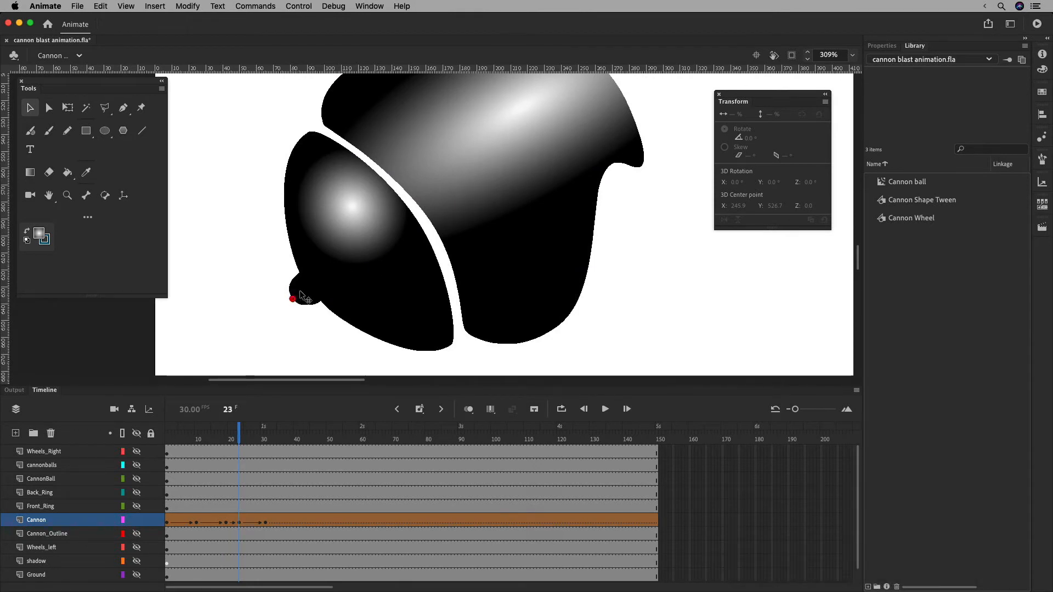
pyautogui.click(268, 524)
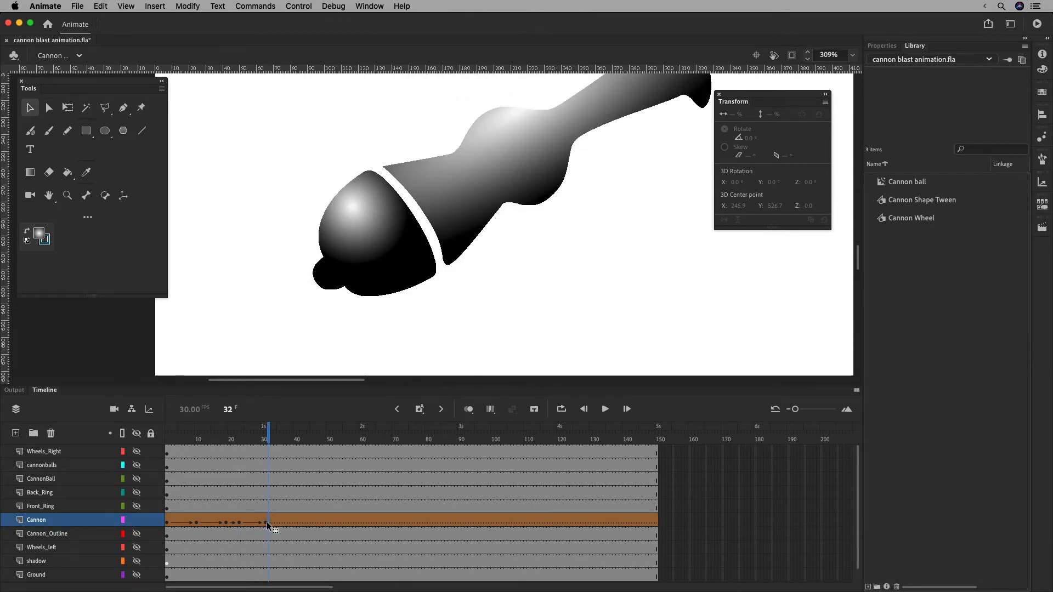
pyautogui.click(266, 525)
pyautogui.moveTo(511, 159); pyautogui.dragTo(317, 284)
pyautogui.moveTo(266, 440); pyautogui.dragTo(236, 438)
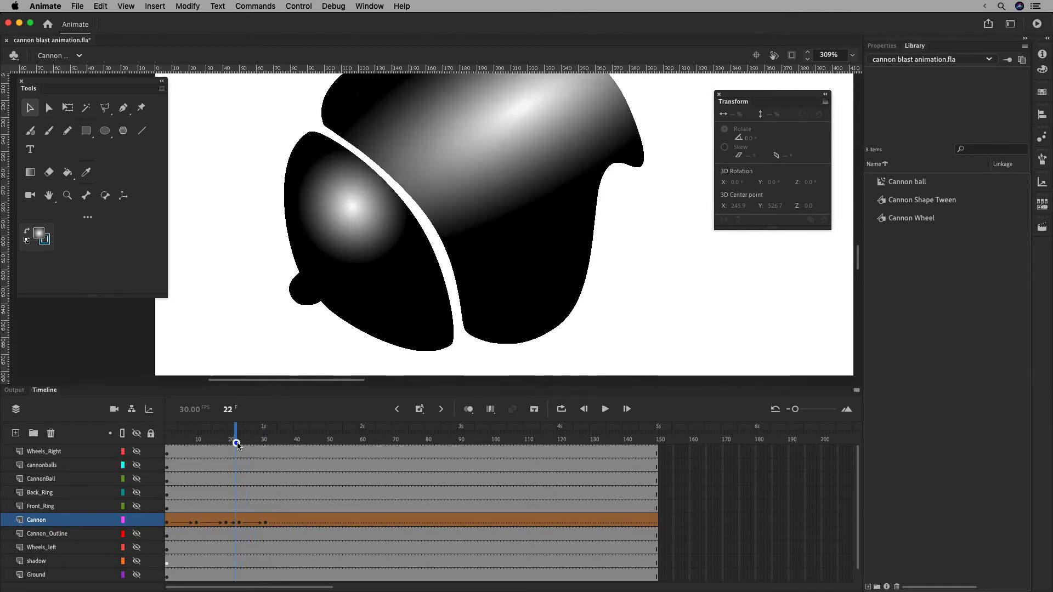
# Add a shape hint at frame 23 on the middle of the cap's front edge, facing the barrel.
pyautogui.click(245, 519)
pyautogui.press('super+shift+h')
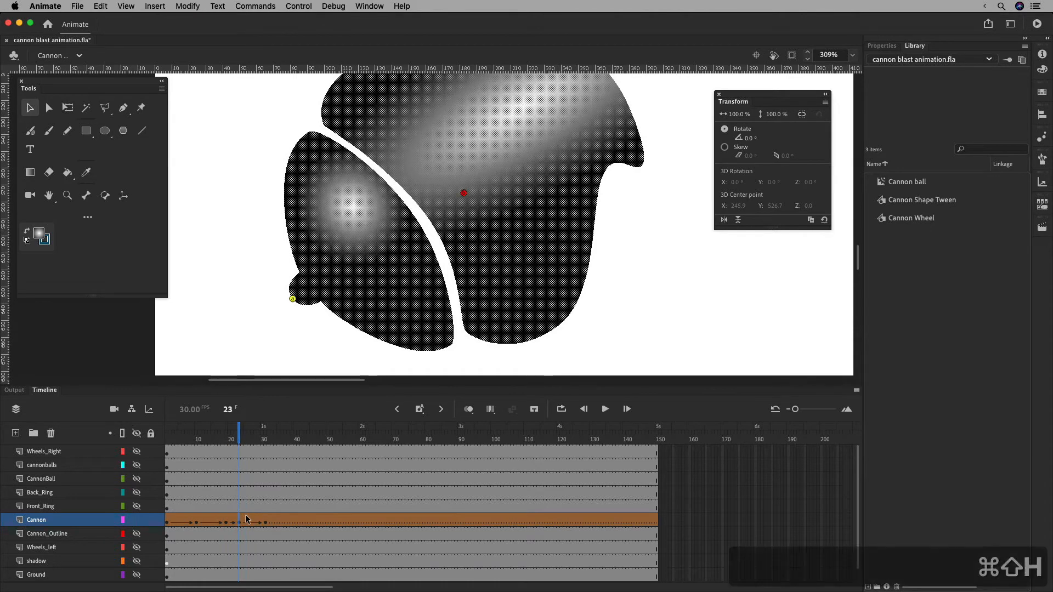
pyautogui.moveTo(464, 194); pyautogui.dragTo(412, 216)
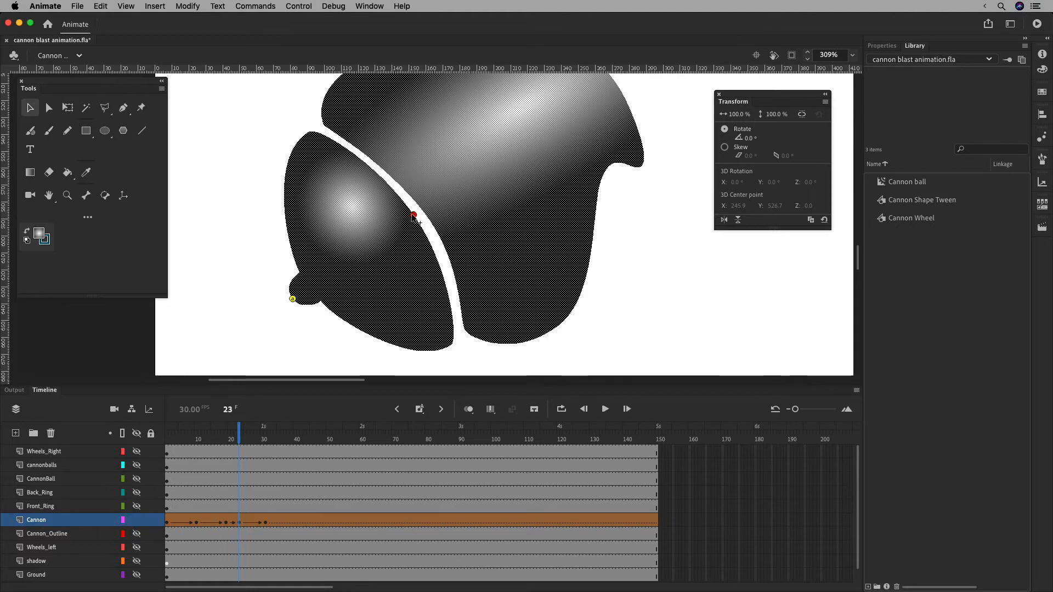
pyautogui.click(265, 521)
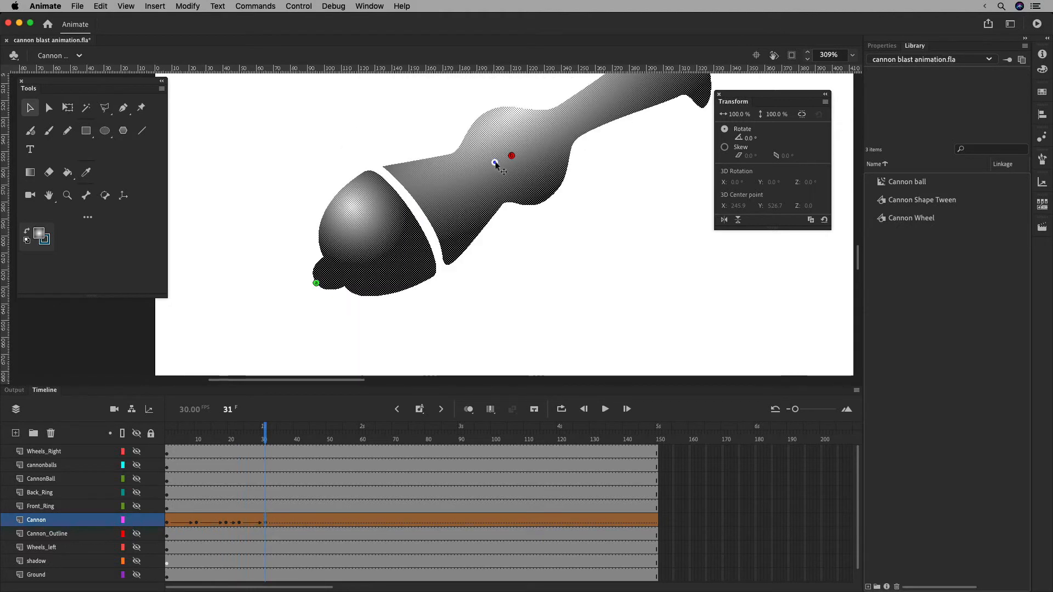
pyautogui.moveTo(496, 161); pyautogui.dragTo(420, 215)
pyautogui.press('super+z')
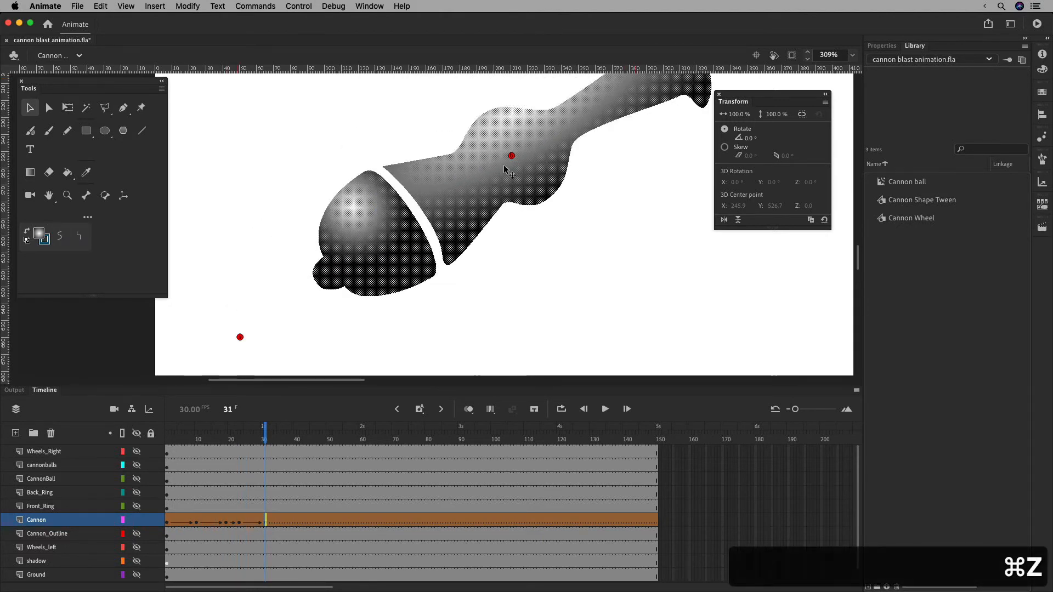
pyautogui.click(535, 252)
pyautogui.click(512, 159)
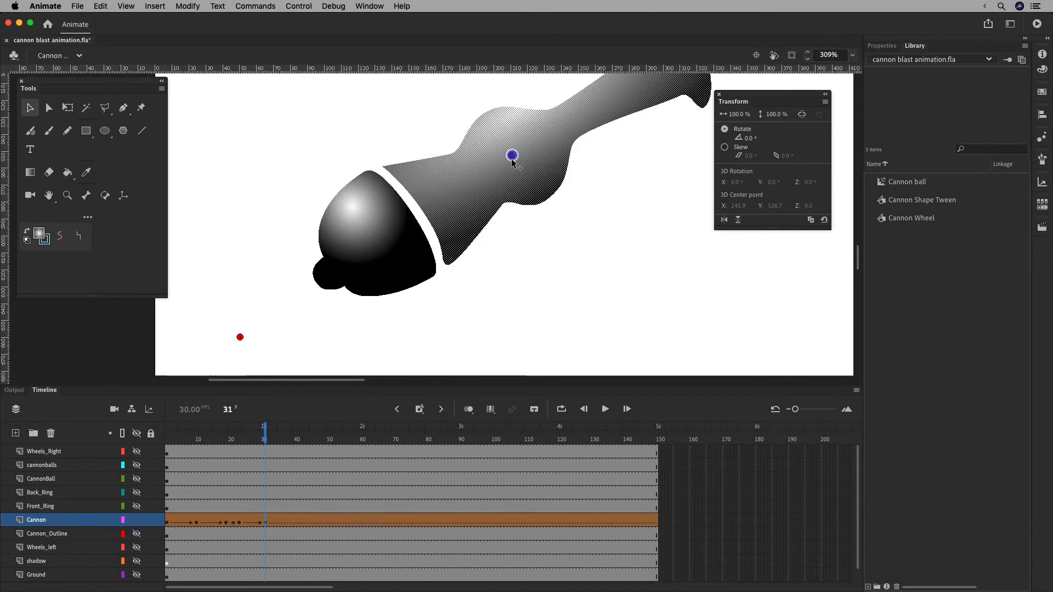
pyautogui.click(48, 108)
pyautogui.click(265, 522)
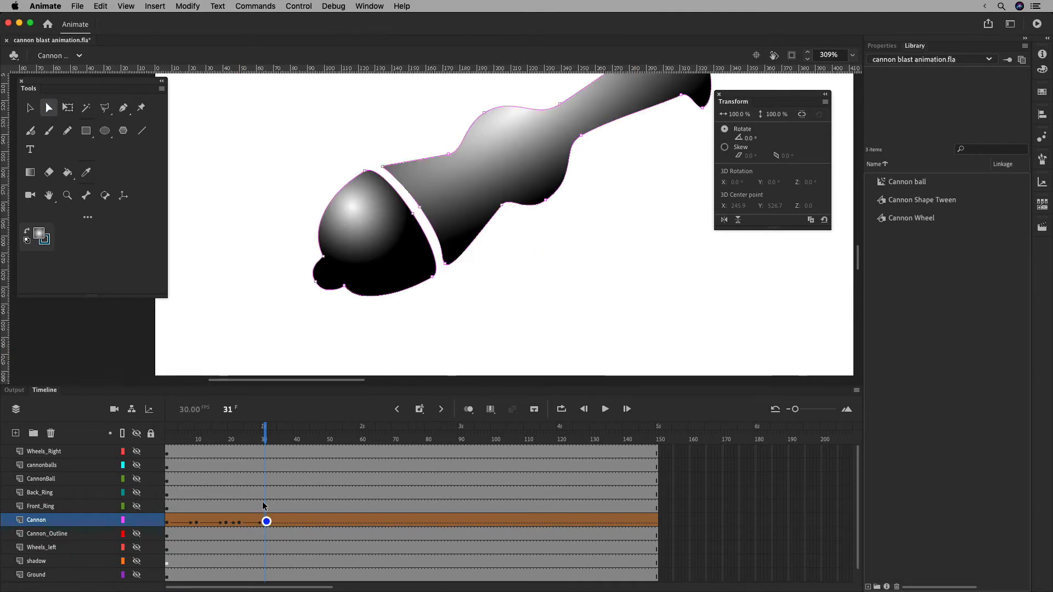
pyautogui.click(238, 522)
pyautogui.click(265, 523)
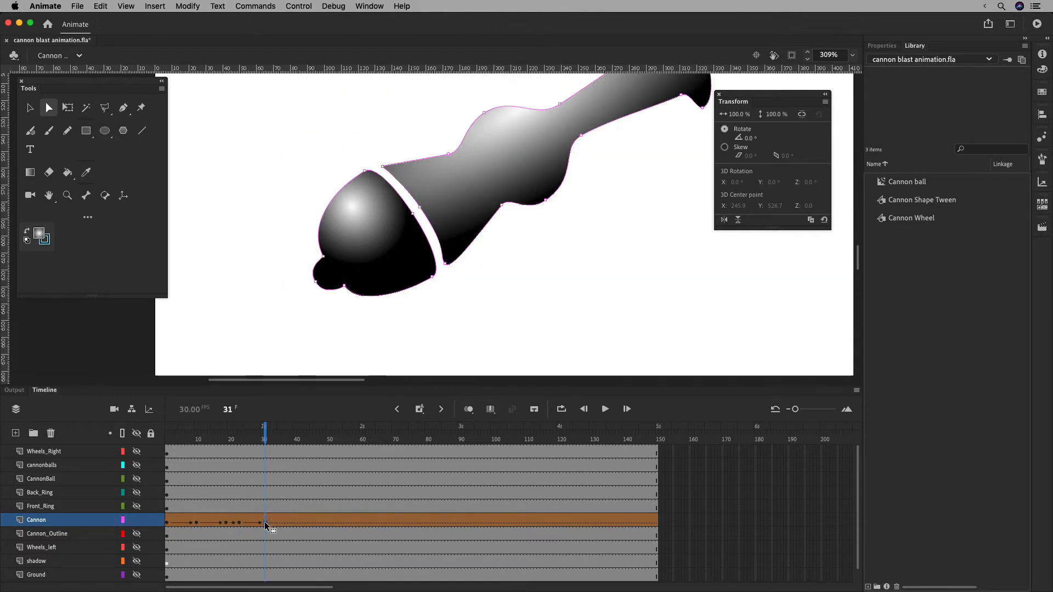
pyautogui.click(30, 108)
pyautogui.click(265, 522)
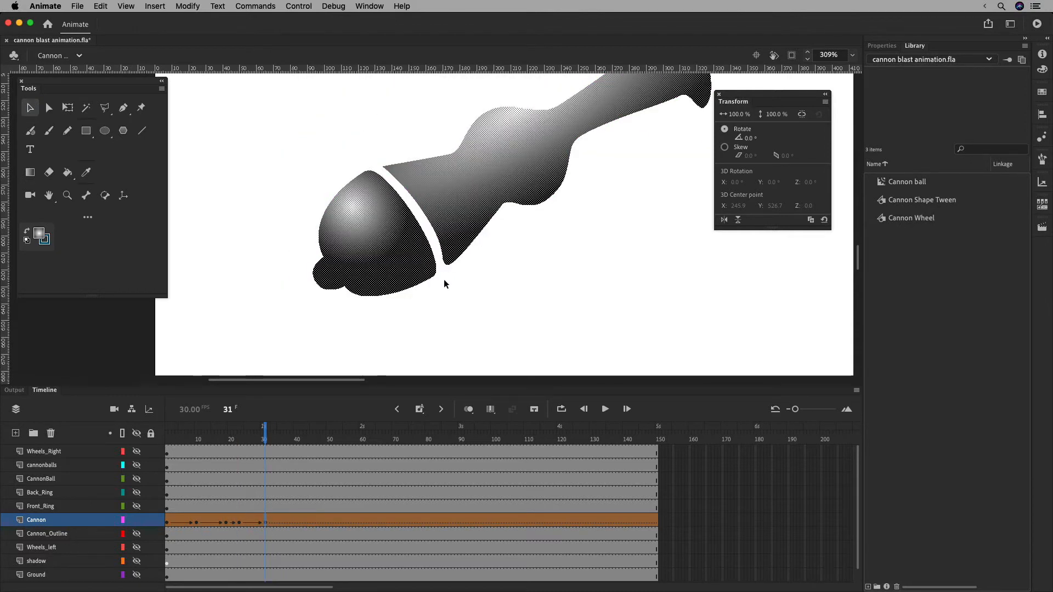
pyautogui.click(239, 523)
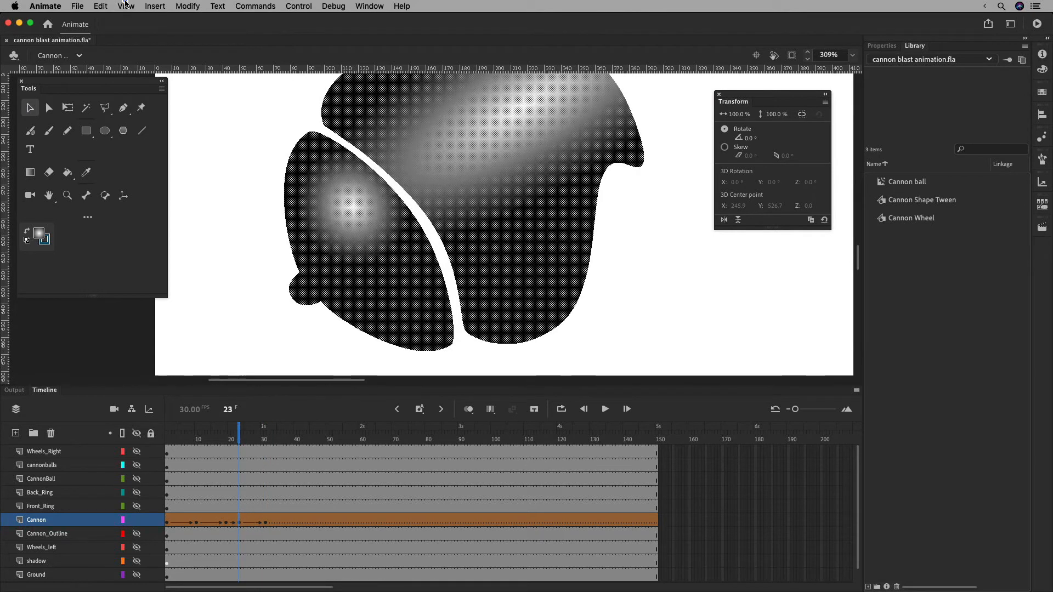
# Turn the shape hints display back on and place both hints at frame 31 on the cap's knob and the middle of its front edge.
pyautogui.click(126, 5)
pyautogui.click(182, 152)
pyautogui.moveTo(245, 442)
pyautogui.mouseDown()
pyautogui.moveTo(265, 439)
pyautogui.moveTo(239, 439)
pyautogui.mouseUp()
pyautogui.click(266, 523)
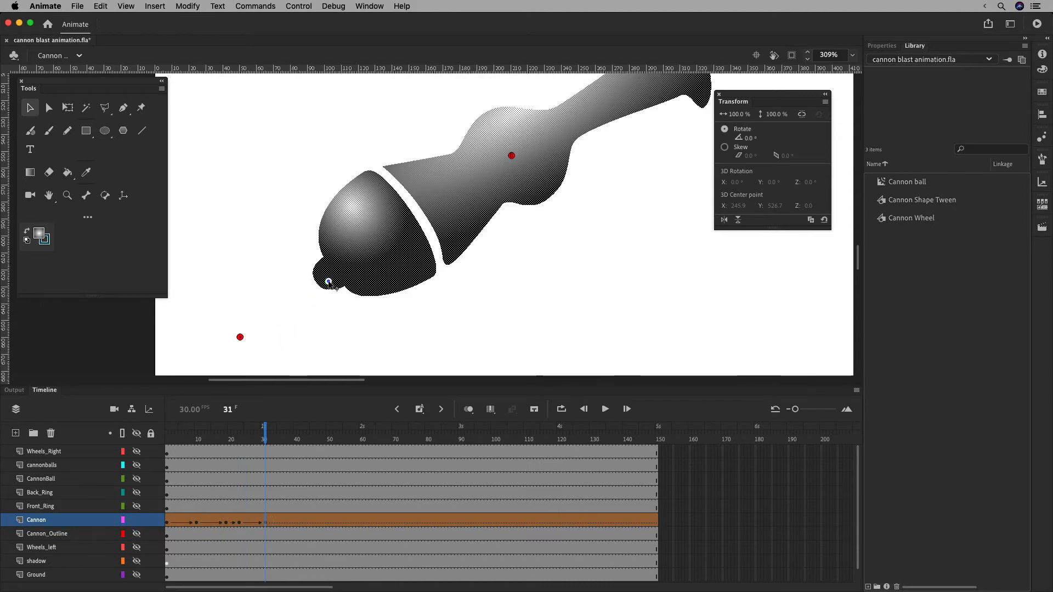
pyautogui.click(512, 157)
pyautogui.moveTo(496, 170); pyautogui.dragTo(416, 219)
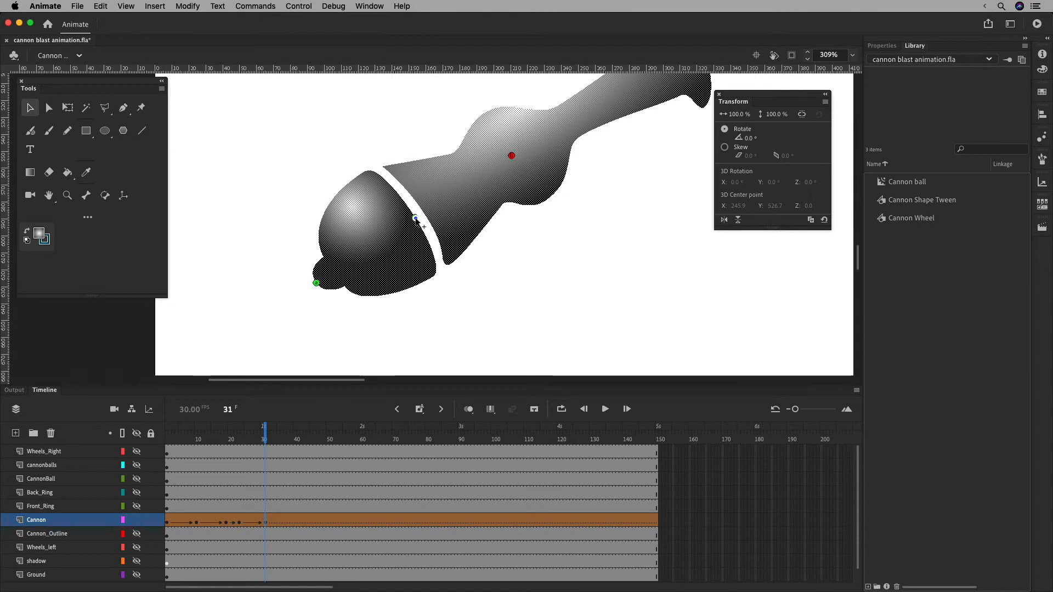
# Add a shape hint on the cap's lower front corner at frame 23 and match it to that corner at frame 31.
pyautogui.moveTo(265, 440); pyautogui.dragTo(239, 442)
pyautogui.press('super+shift+h')
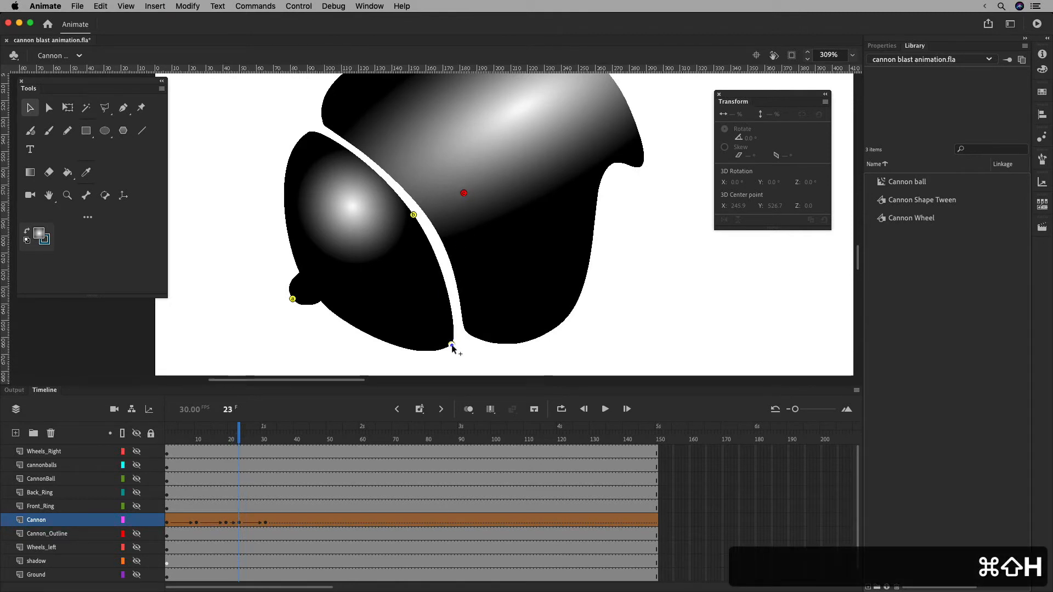
pyautogui.moveTo(452, 348); pyautogui.dragTo(453, 347)
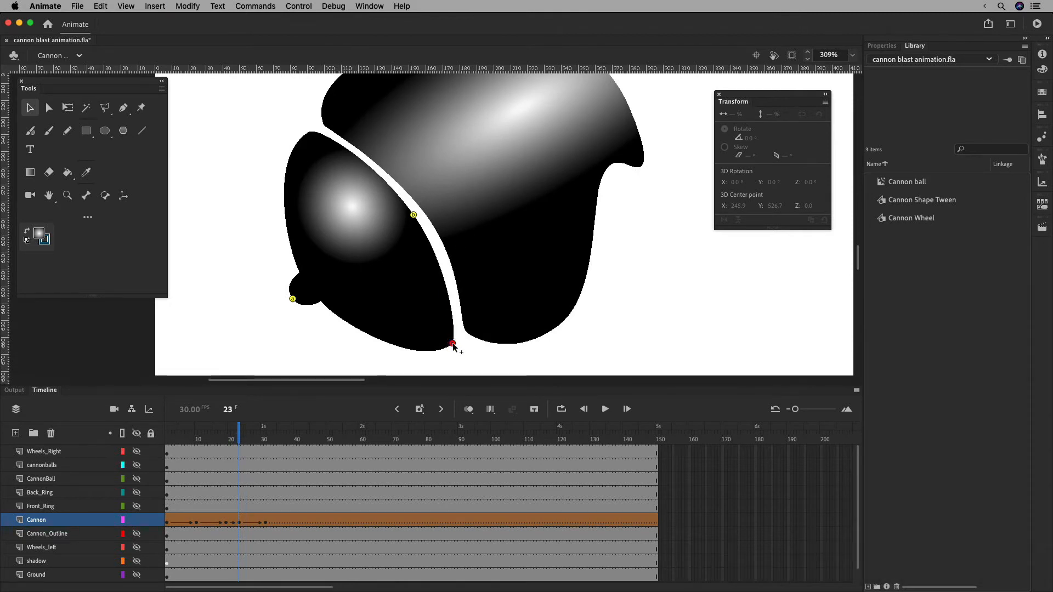
pyautogui.click(263, 520)
pyautogui.moveTo(512, 156); pyautogui.dragTo(436, 276)
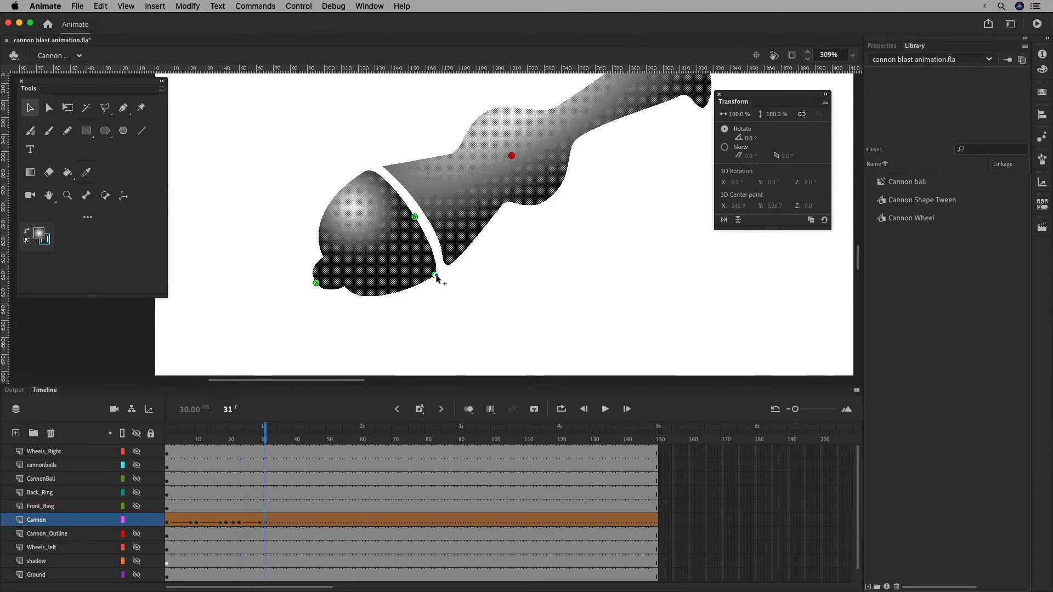
pyautogui.moveTo(264, 433)
pyautogui.mouseDown()
pyautogui.moveTo(236, 433)
pyautogui.moveTo(270, 429)
pyautogui.moveTo(241, 433)
pyautogui.moveTo(265, 436)
pyautogui.mouseUp()
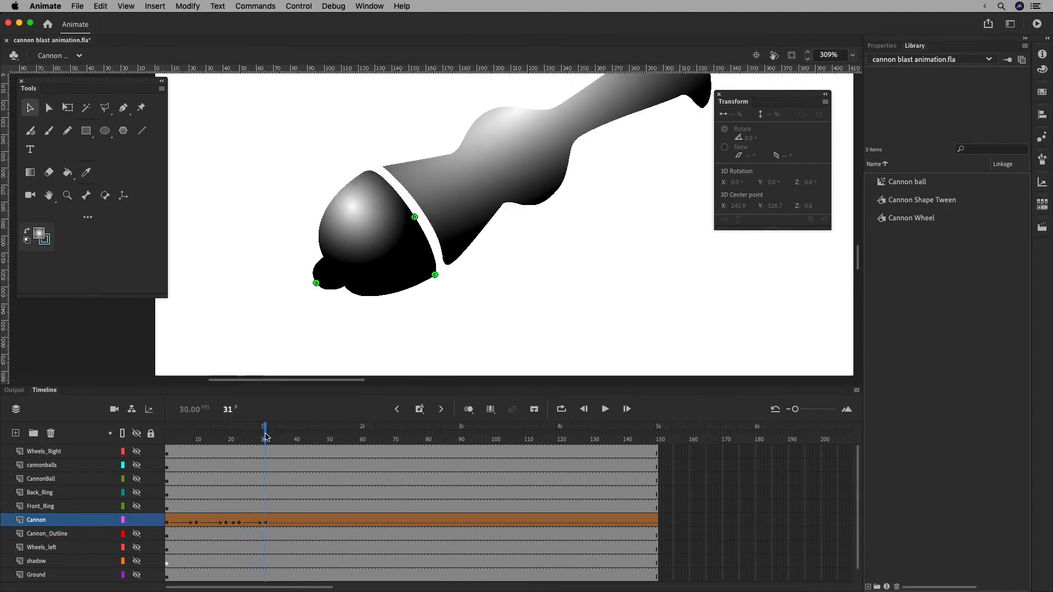
# Add a shape hint on the cap's upper corner at frame 23 and match it to that corner at frame 31.
pyautogui.click(240, 524)
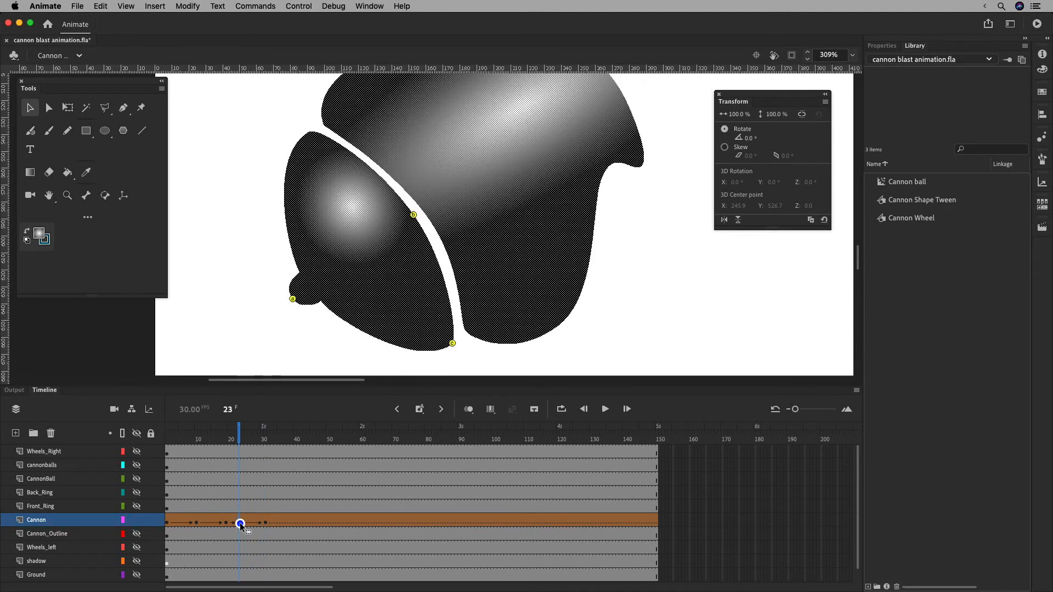
pyautogui.press('super+shift+h')
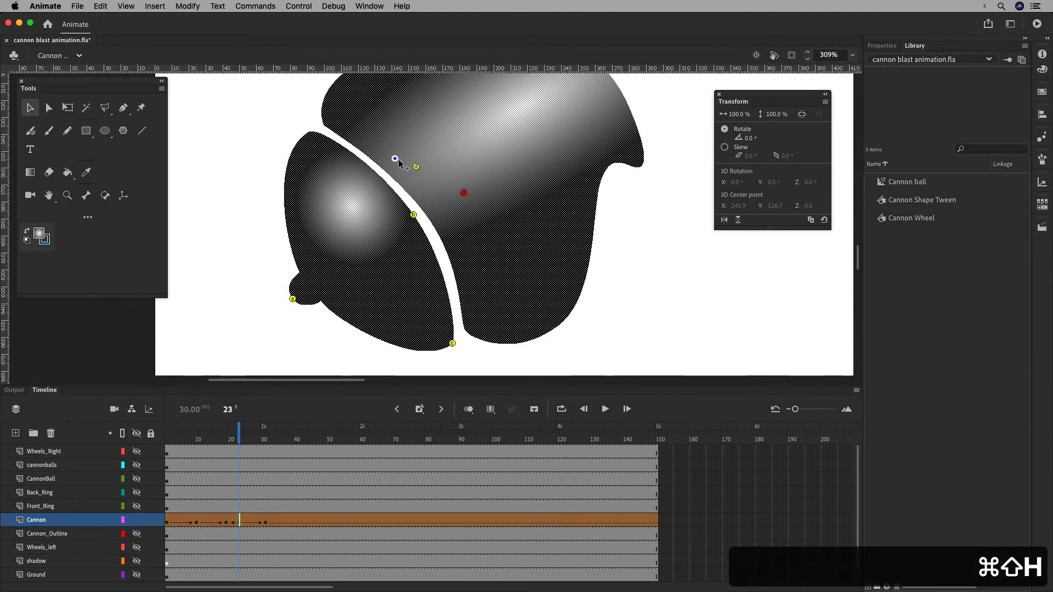
pyautogui.click(266, 522)
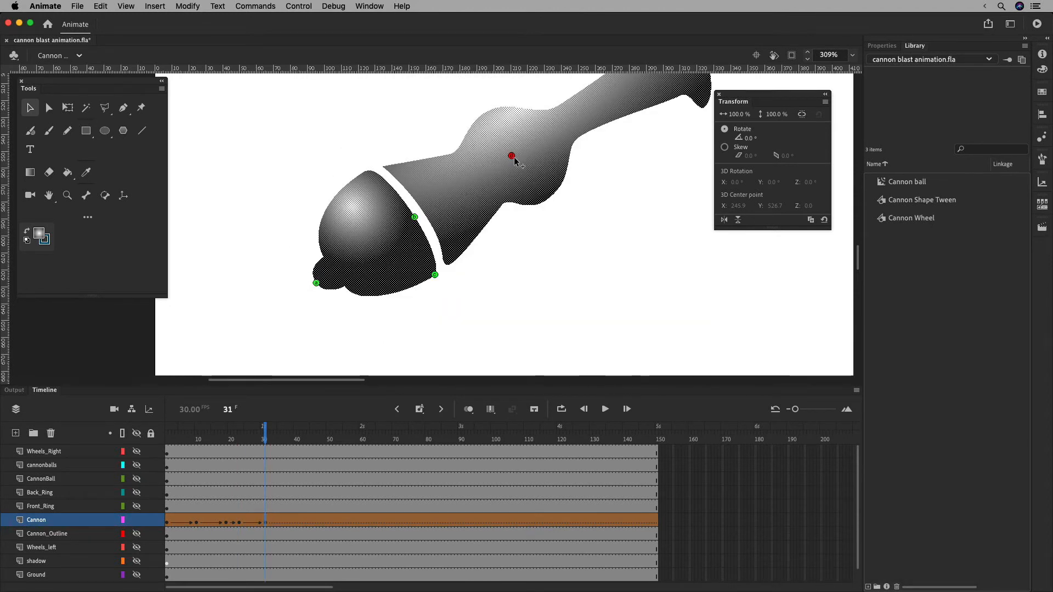
pyautogui.moveTo(512, 156); pyautogui.dragTo(393, 177)
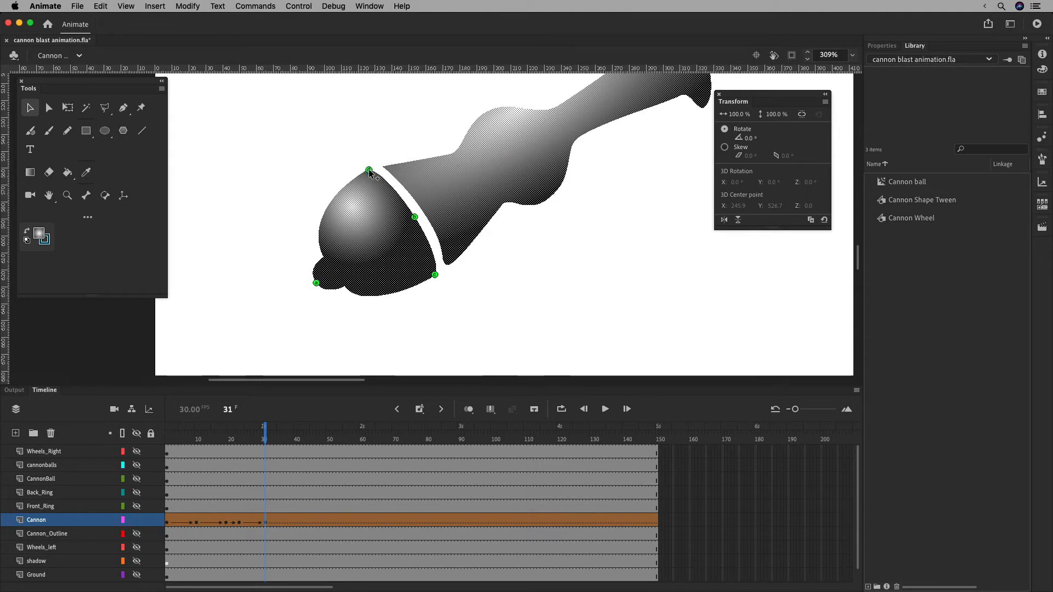
pyautogui.moveTo(268, 440); pyautogui.dragTo(238, 440)
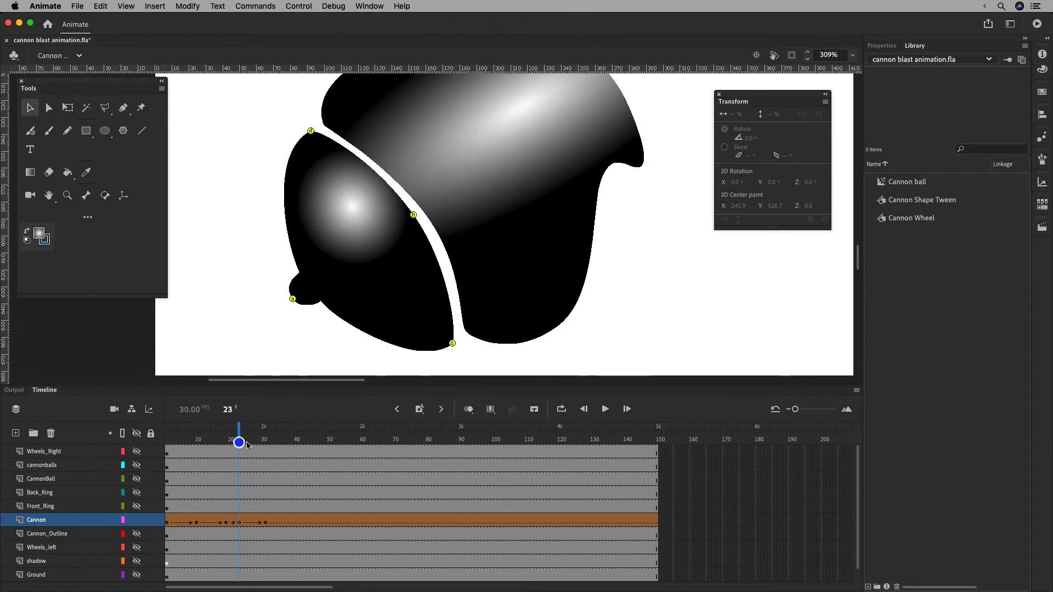
# Add a shape hint on the barrel's upper rear corner at frame 23 and match it to that corner at frame 31.
pyautogui.click(240, 520)
pyautogui.press('space')
pyautogui.moveTo(543, 289); pyautogui.dragTo(515, 324)
pyautogui.press('super+shift+h')
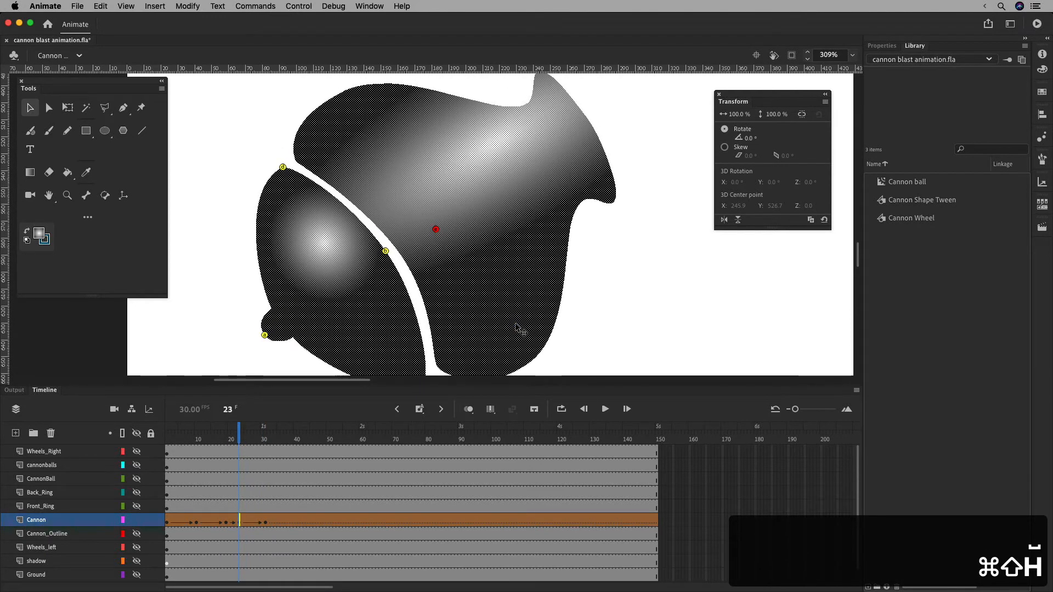
pyautogui.moveTo(436, 229); pyautogui.dragTo(303, 164)
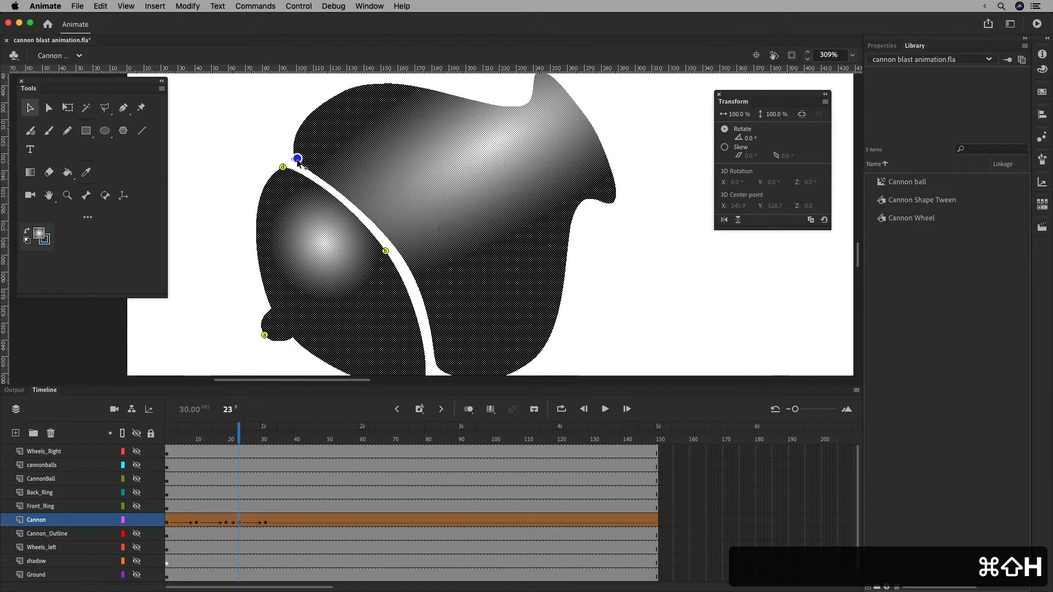
pyautogui.click(266, 521)
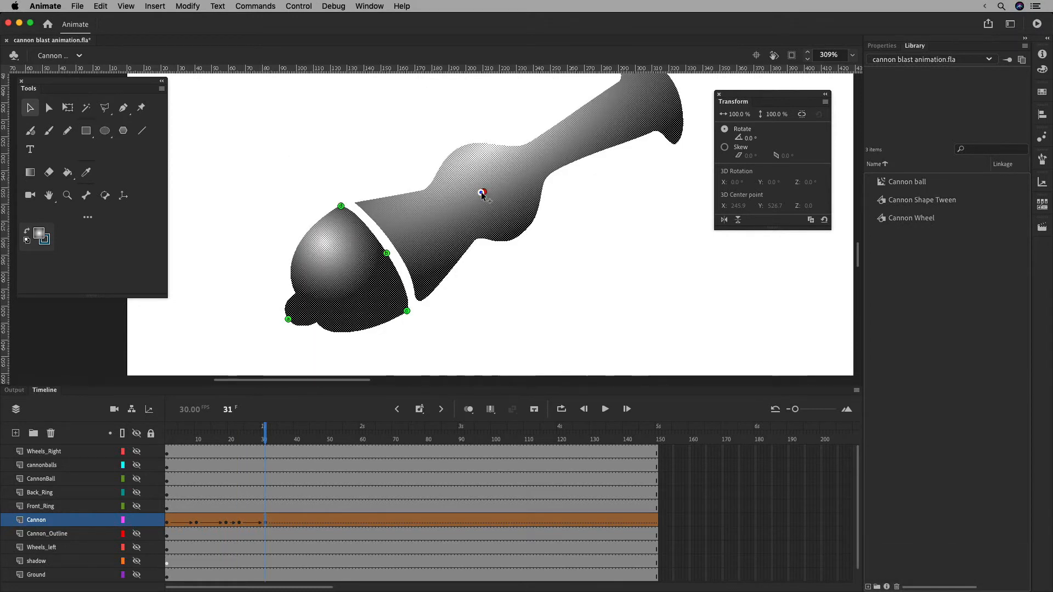
pyautogui.moveTo(483, 191); pyautogui.dragTo(357, 206)
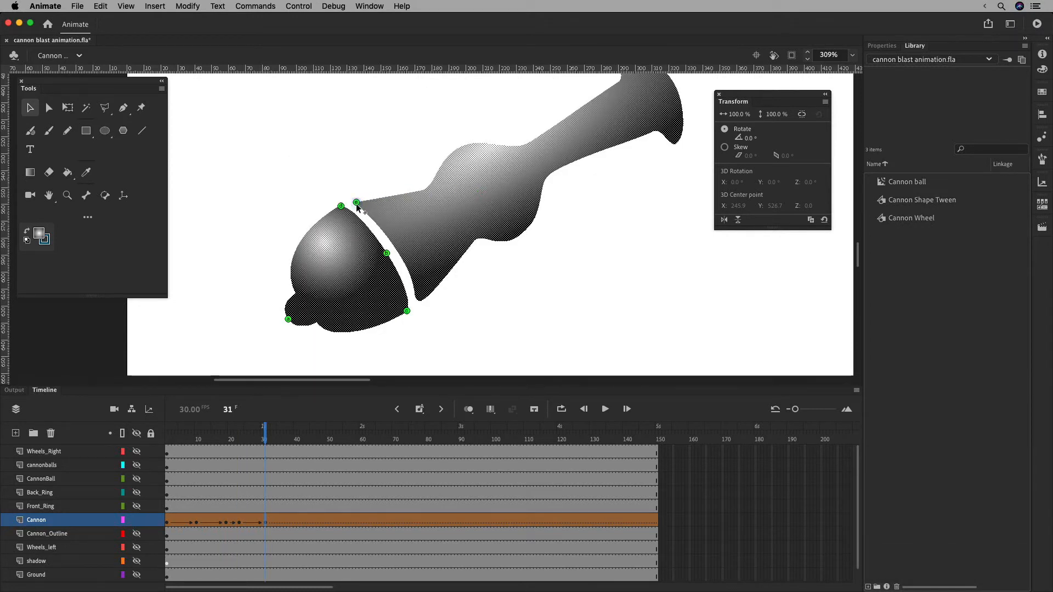
# Add a shape hint on the middle of the muzzle's outer edge at frame 23 and match it to the muzzle edge at frame 31.
pyautogui.moveTo(264, 439); pyautogui.dragTo(238, 439)
pyautogui.click(239, 523)
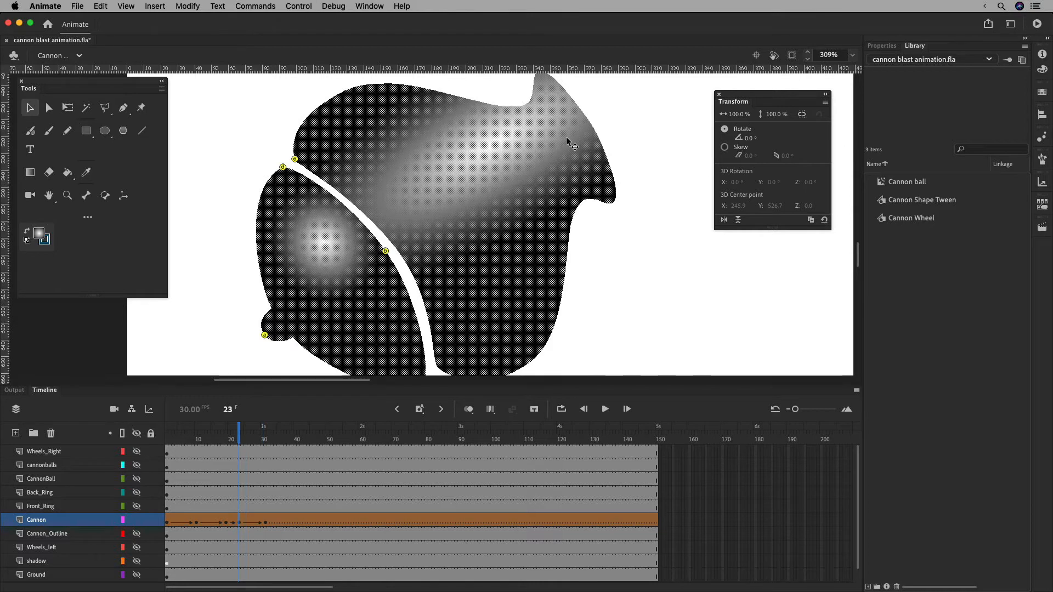
pyautogui.press('super+shift+h')
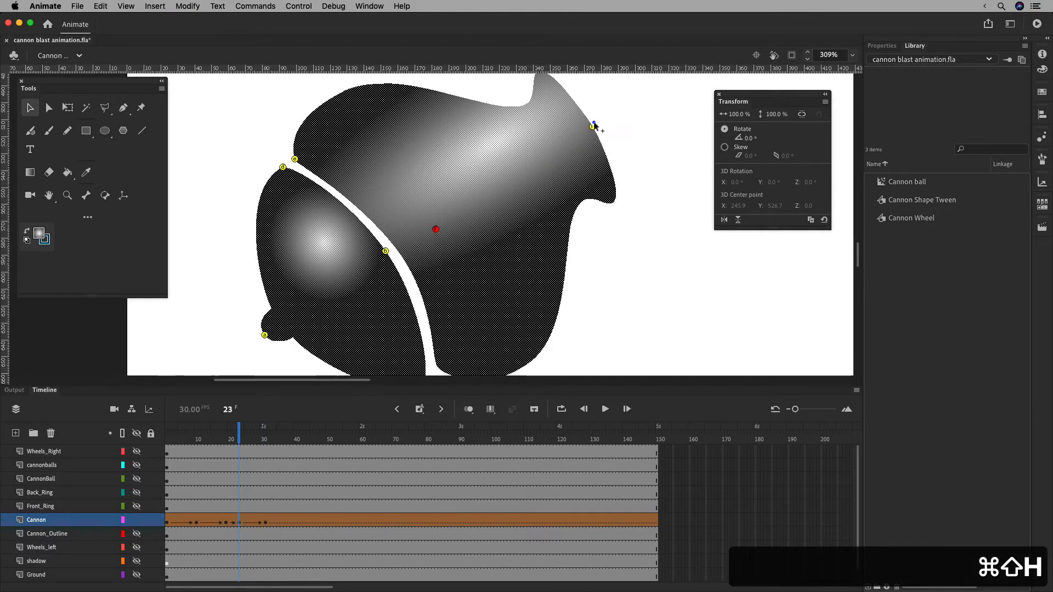
pyautogui.moveTo(590, 124); pyautogui.dragTo(590, 124)
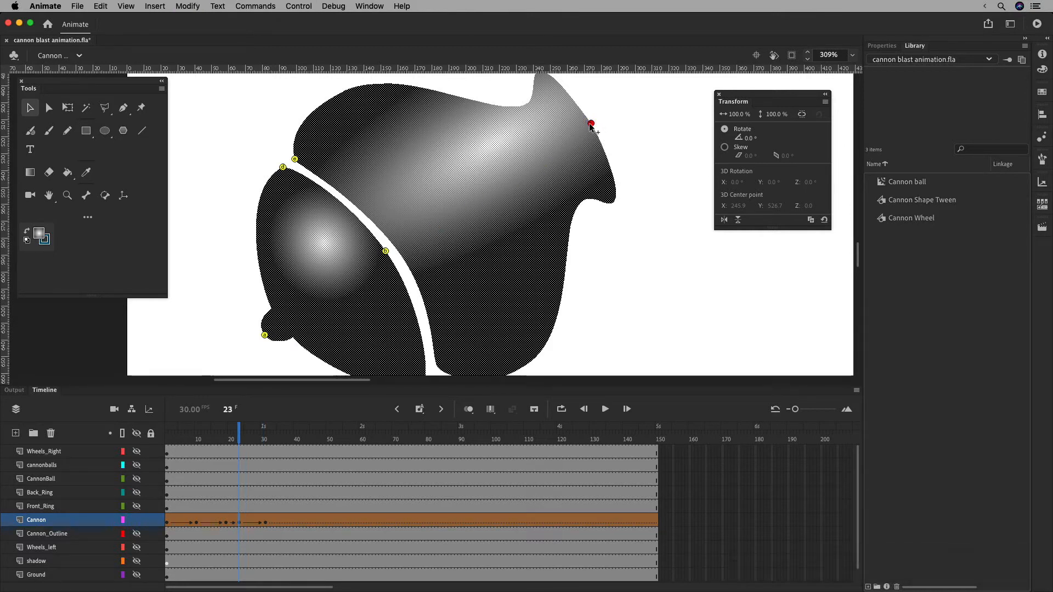
pyautogui.hotkey('shift', '.')
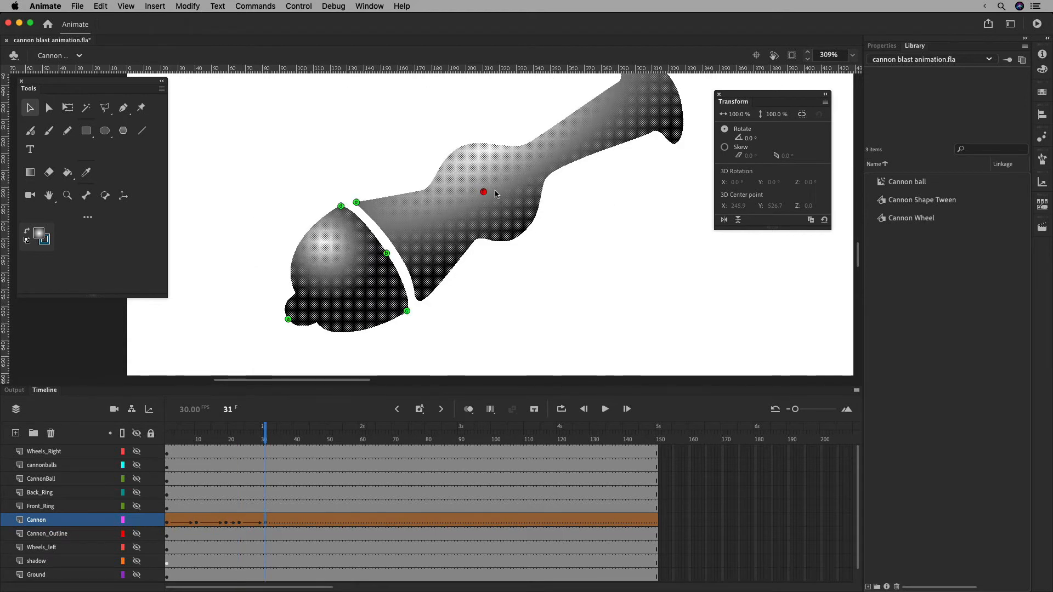
pyautogui.moveTo(547, 157); pyautogui.dragTo(674, 84)
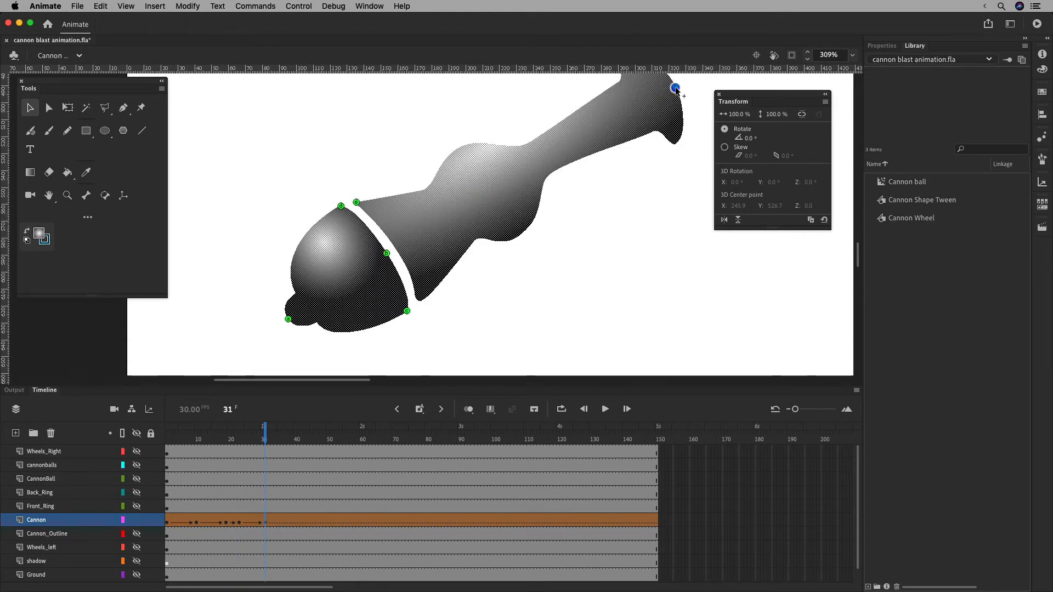
# Add a shape hint on the middle of the barrel's rear edge at frame 23 and match it to that edge at frame 31.
pyautogui.click(238, 521)
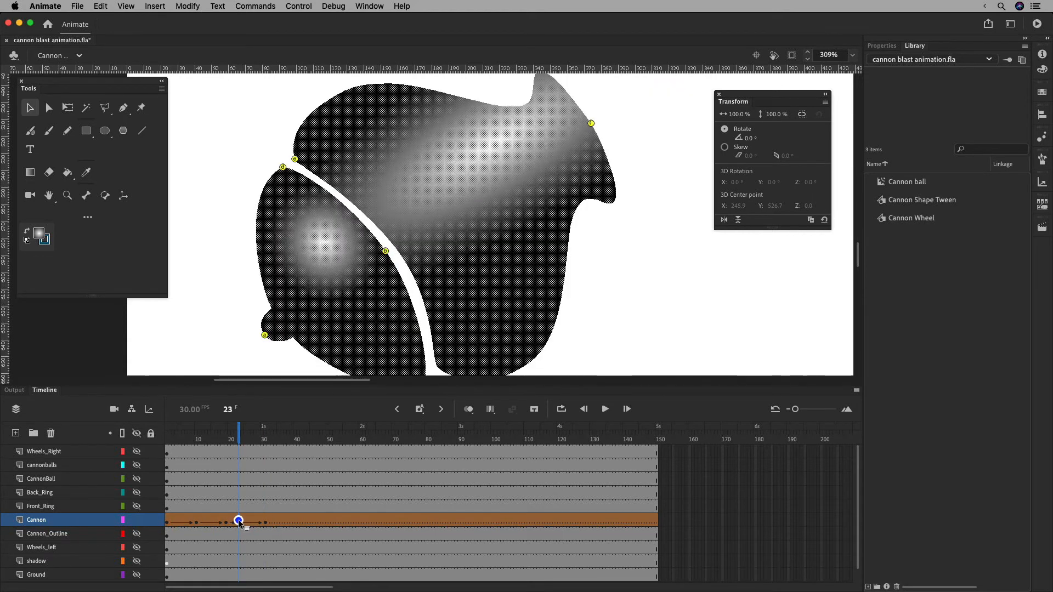
pyautogui.press('super+shift+h')
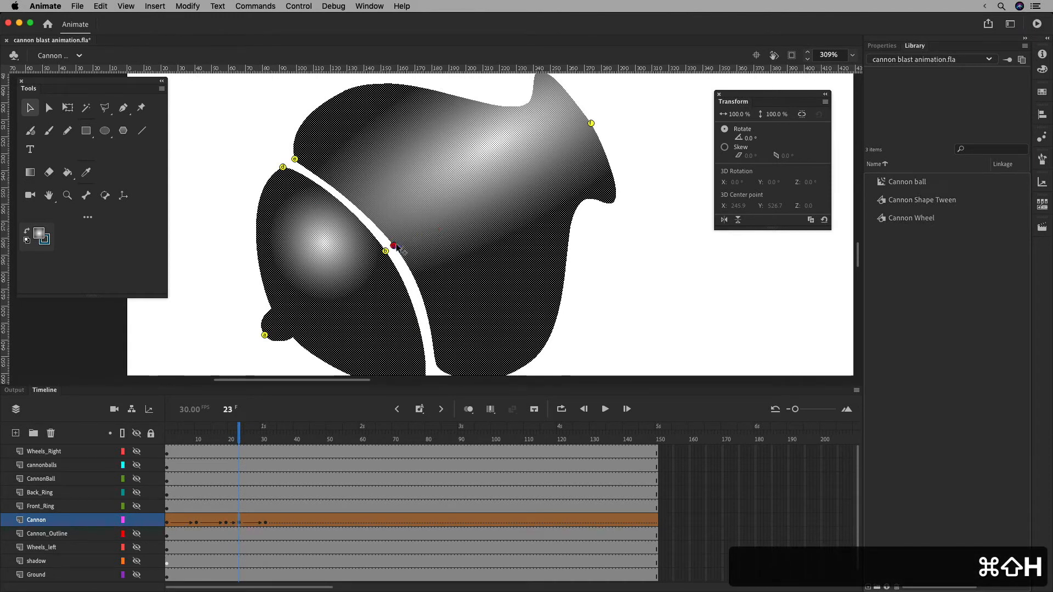
pyautogui.click(266, 522)
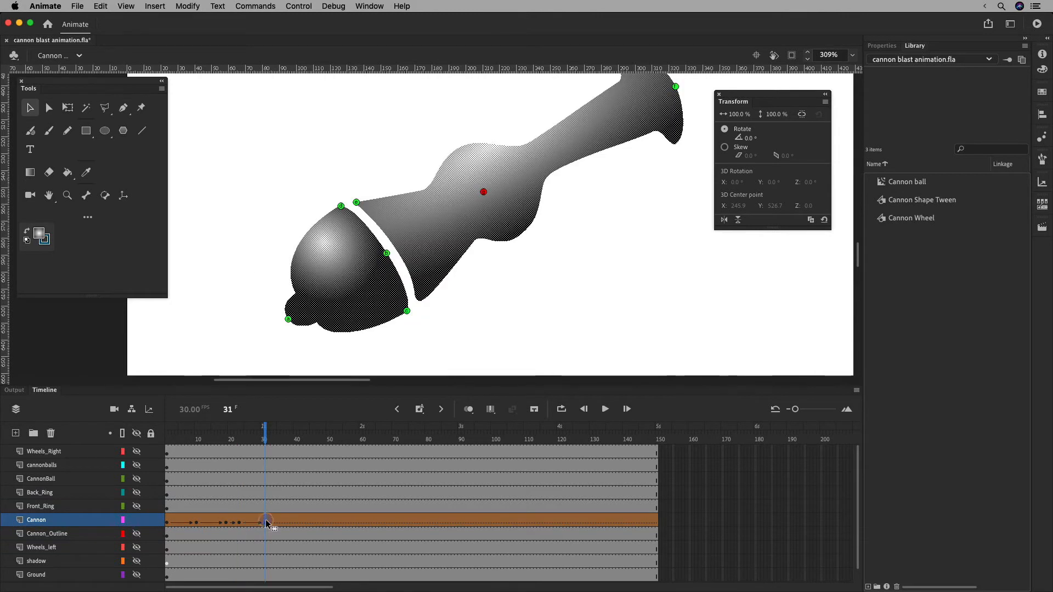
pyautogui.moveTo(483, 192); pyautogui.dragTo(399, 246)
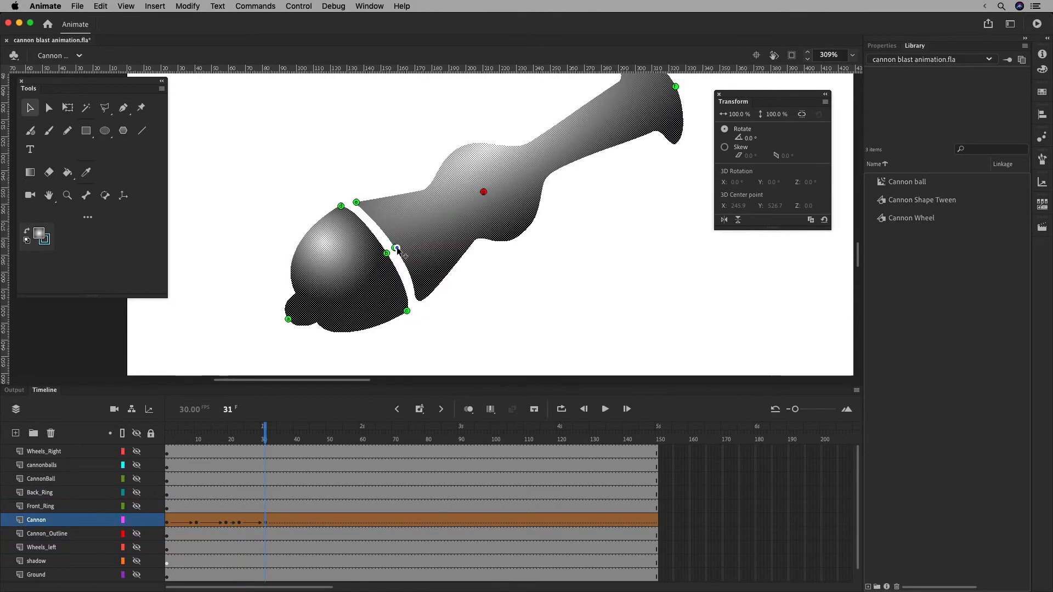
# Add a shape hint to the Cannon layer on the barrel's lower rear corner at frame 23 and match it at frame 31.
pyautogui.moveTo(266, 442); pyautogui.dragTo(242, 441)
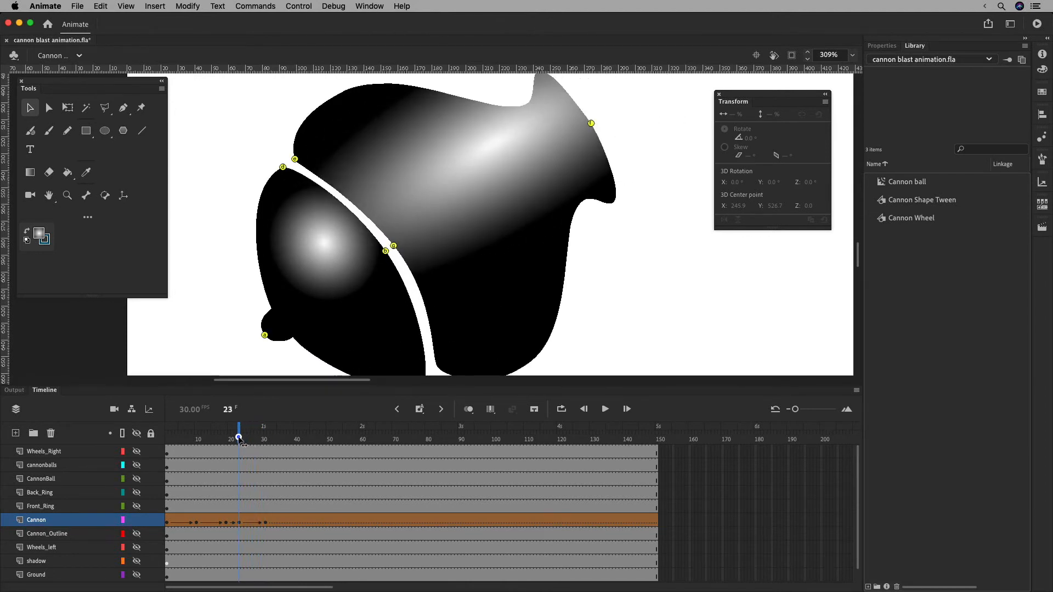
pyautogui.click(240, 522)
pyautogui.press('cmd+shift+h')
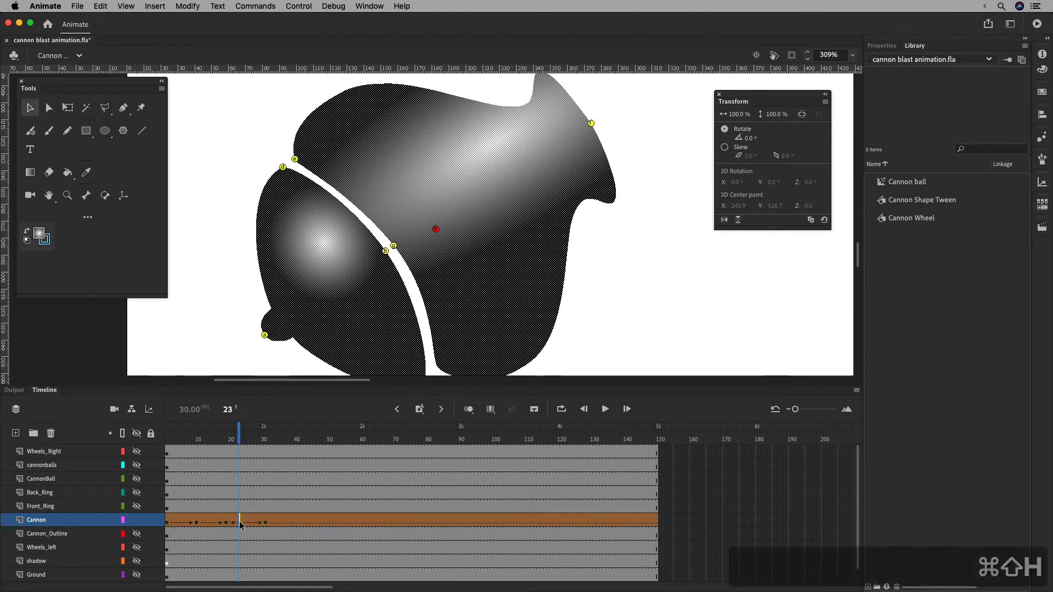
pyautogui.scroll(-3, 532, 290)
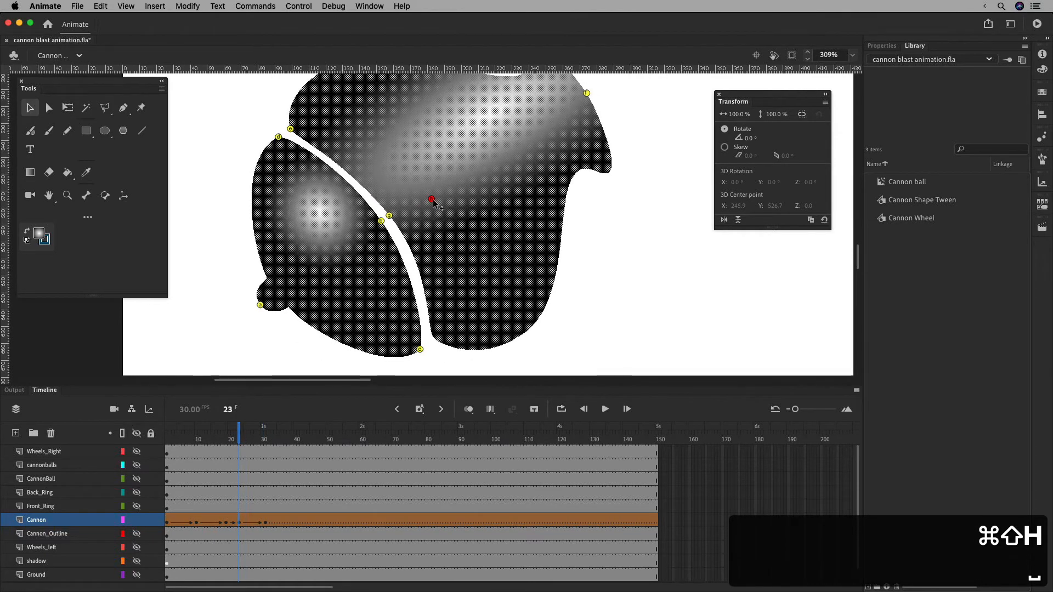
pyautogui.moveTo(431, 199); pyautogui.dragTo(434, 340)
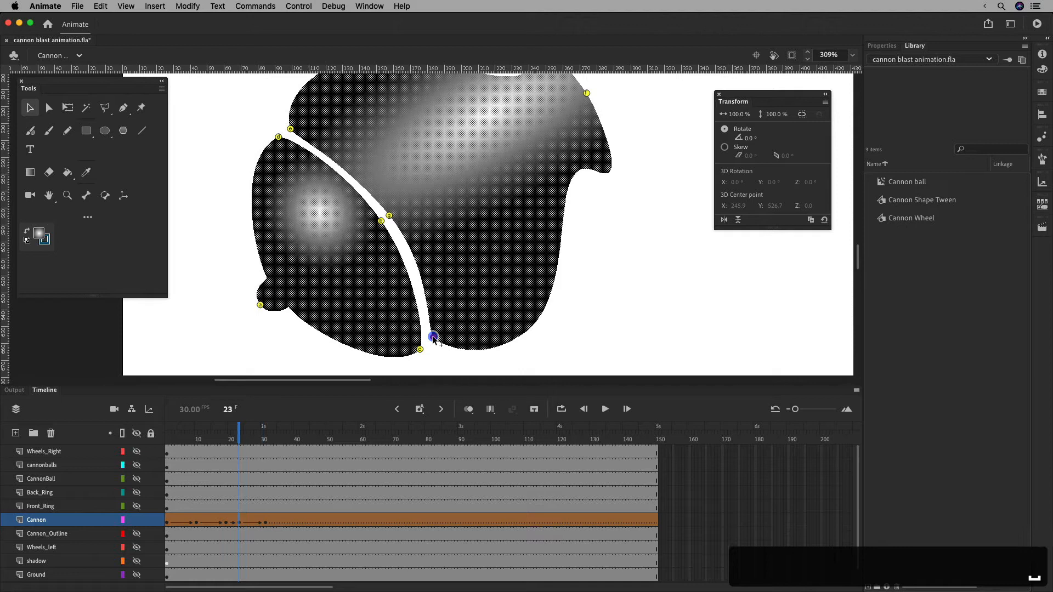
pyautogui.click(266, 522)
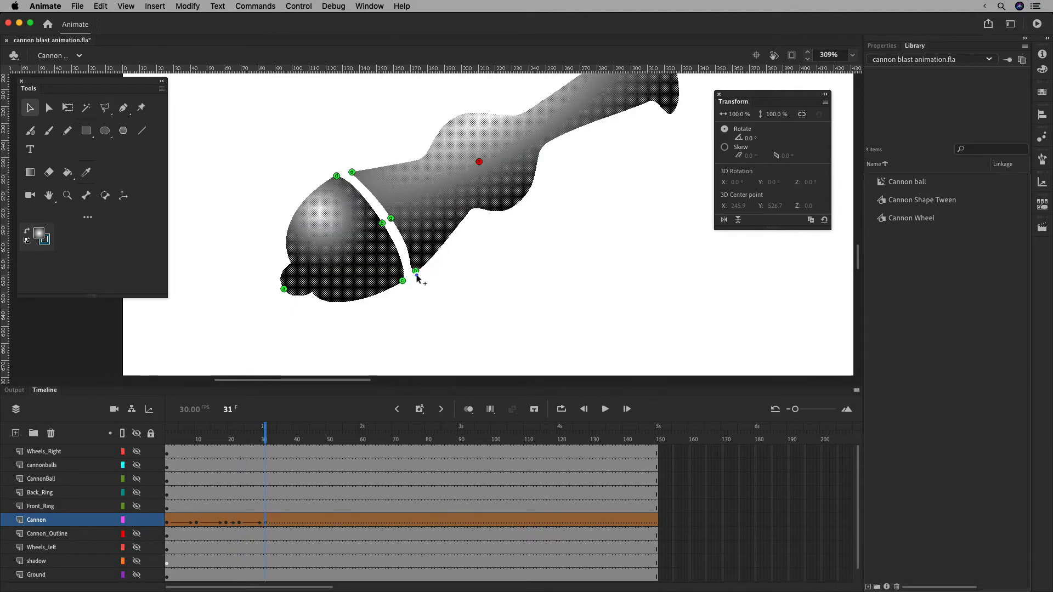
pyautogui.moveTo(264, 442)
pyautogui.mouseDown()
pyautogui.moveTo(241, 442)
pyautogui.moveTo(259, 442)
pyautogui.mouseUp()
pyautogui.scroll(3, 559, 259)
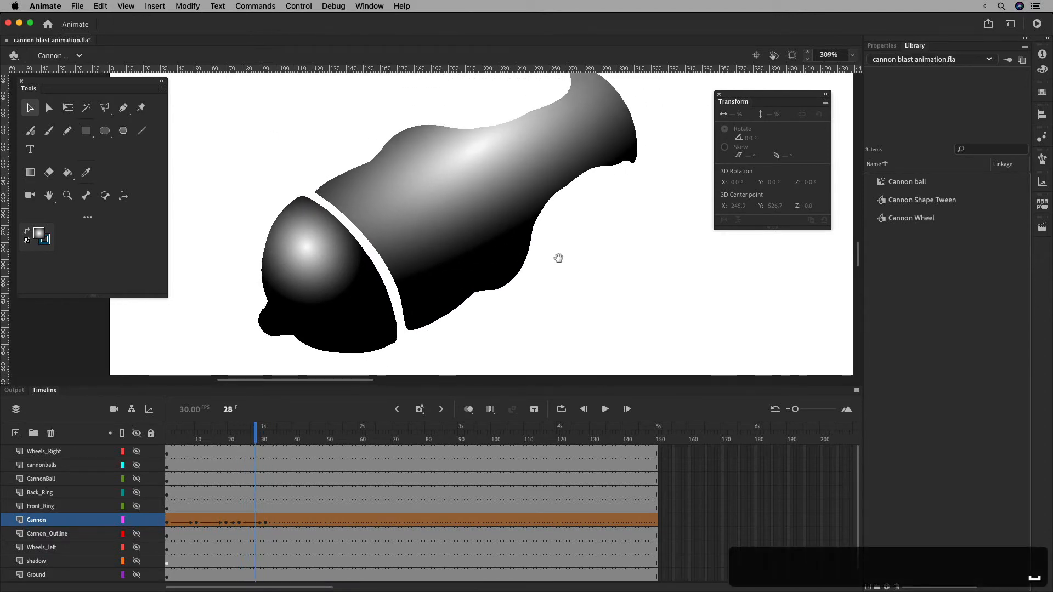
# Add two shape hints at frame 23, on the barrel's upper and lower edges just behind the muzzle flare.
pyautogui.moveTo(262, 442); pyautogui.dragTo(240, 442)
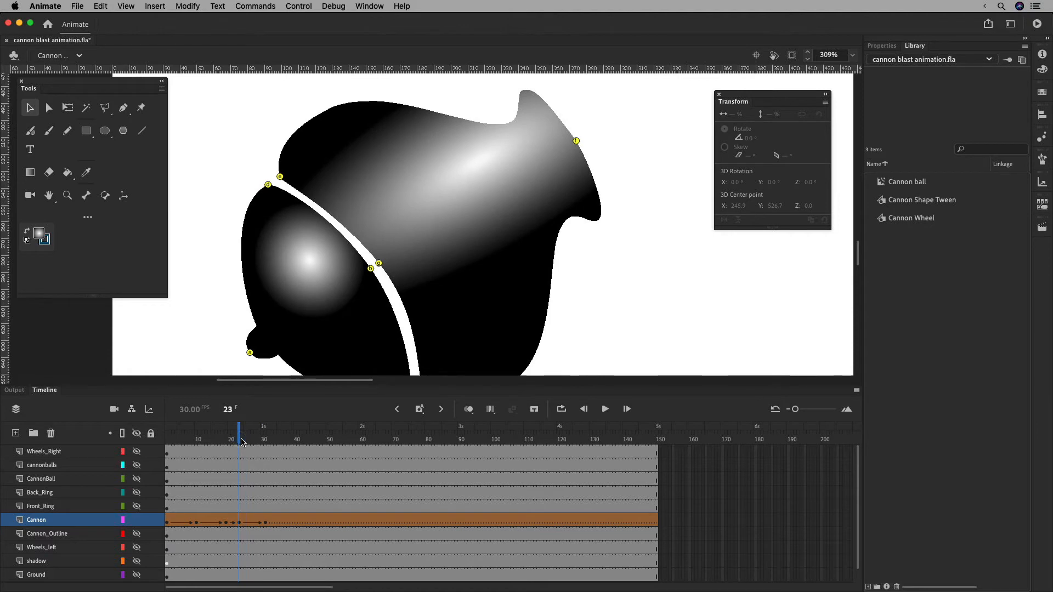
pyautogui.moveTo(242, 442); pyautogui.dragTo(240, 442)
pyautogui.press('super+shift+h')
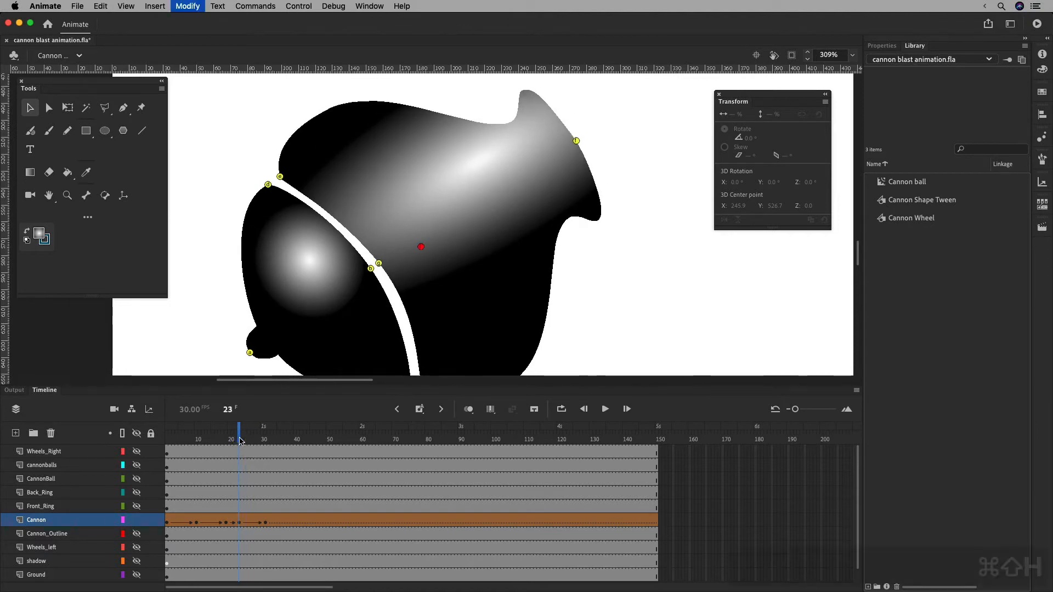
pyautogui.moveTo(463, 123); pyautogui.dragTo(463, 121)
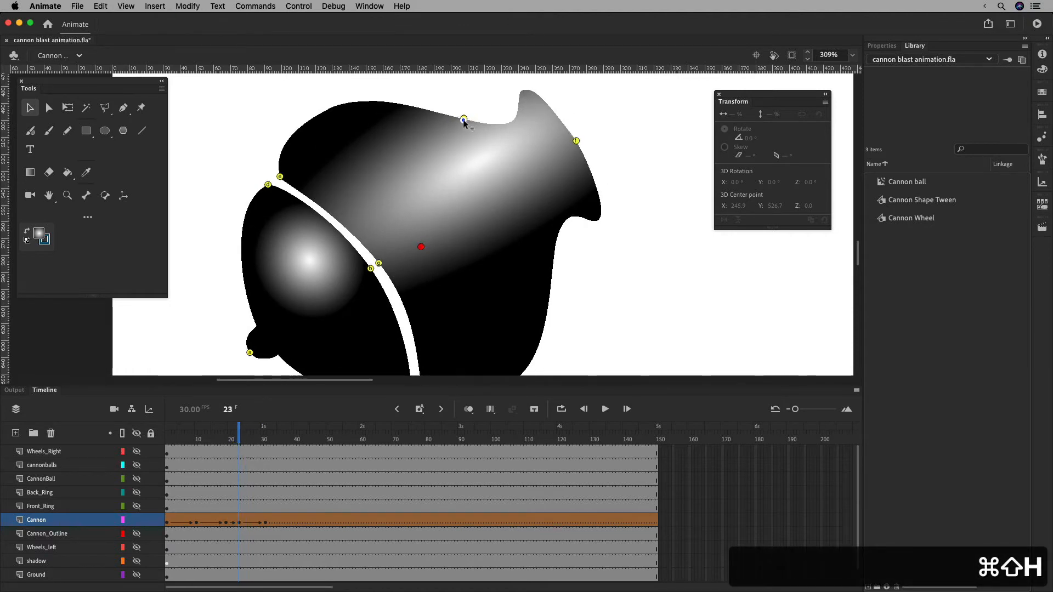
pyautogui.press('super+shift+h')
pyautogui.moveTo(421, 247); pyautogui.dragTo(471, 248)
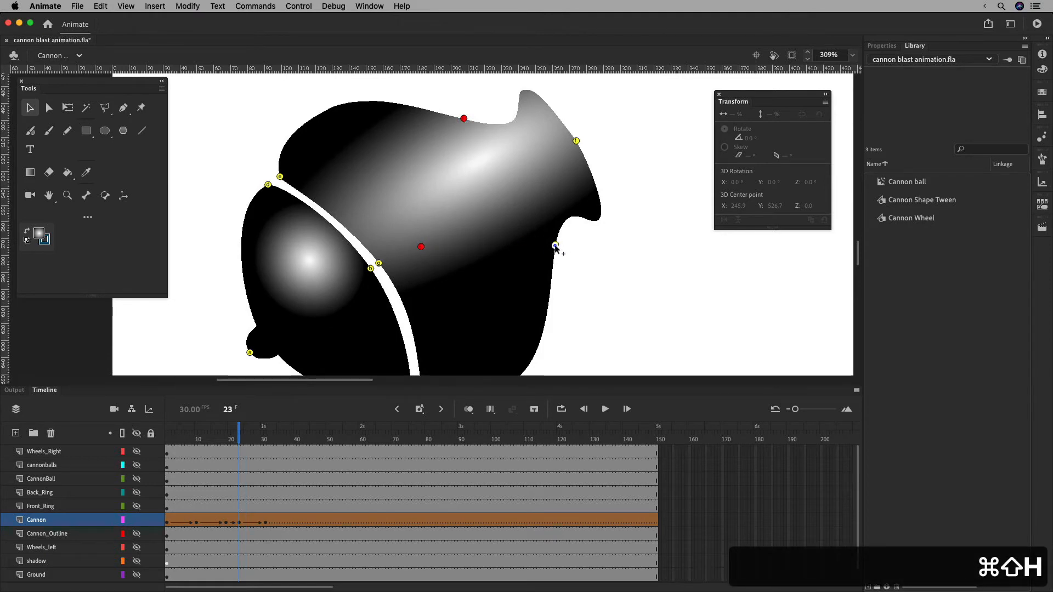
pyautogui.moveTo(555, 252); pyautogui.dragTo(555, 250)
# Place the two matching shape hints at frame 31 on the upper and lower edges of the narrow neck.
pyautogui.moveTo(239, 430); pyautogui.dragTo(265, 446)
pyautogui.moveTo(469, 210); pyautogui.dragTo(565, 128)
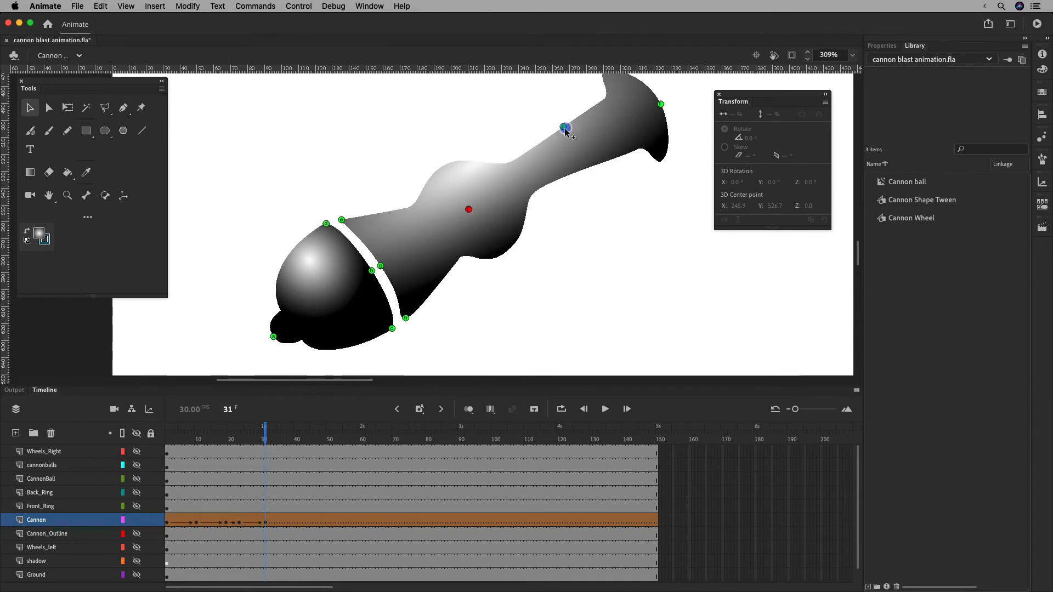
pyautogui.moveTo(469, 210); pyautogui.dragTo(590, 167)
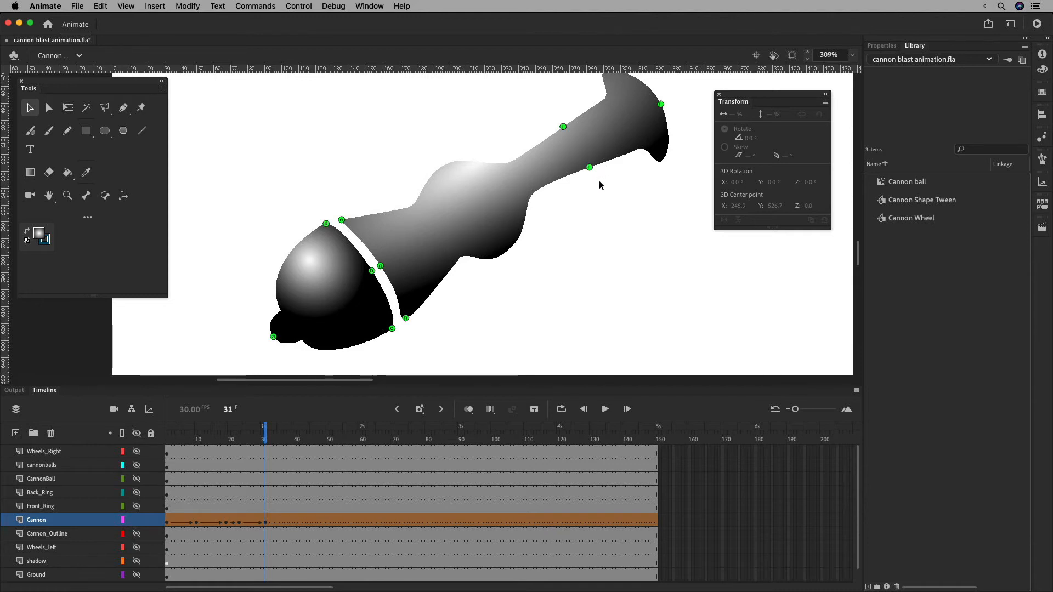
pyautogui.press('super+equal')
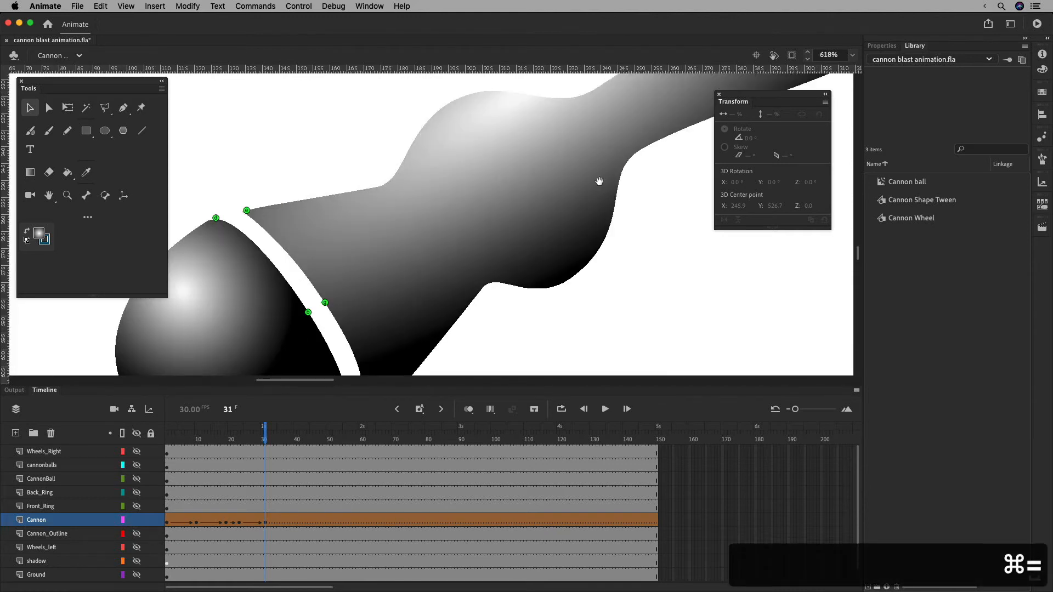
pyautogui.hscroll(7, 414, 306)
pyautogui.scroll(4, 413, 306)
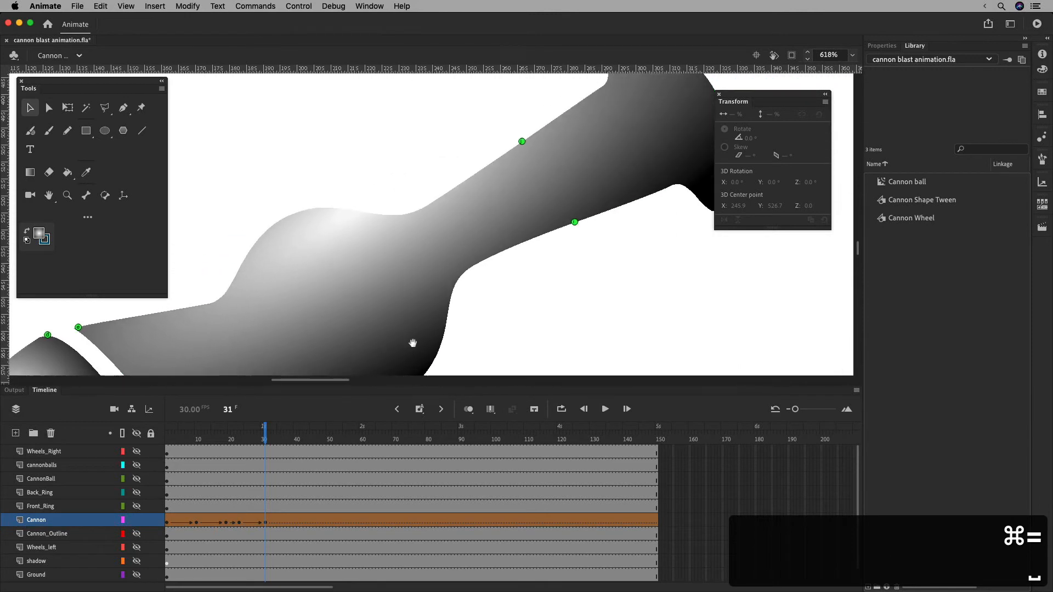
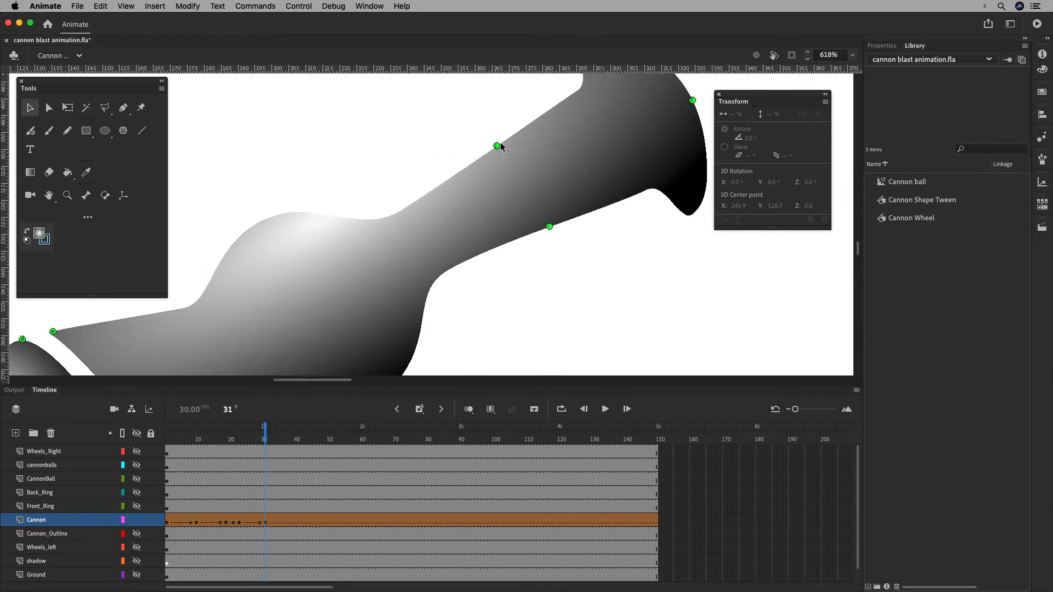
# Compare the hints at frames 23 and 31, nudge the upper neck hint along its edge at frame 31, and scrub the tween.
pyautogui.click(239, 520)
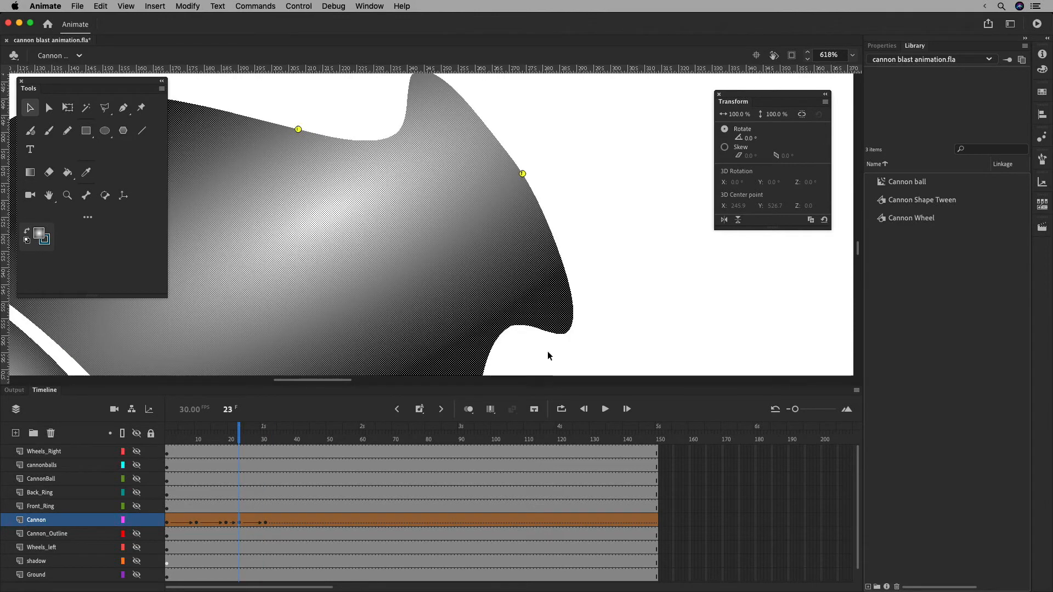
pyautogui.press('super+minus')
pyautogui.press('super+minus')
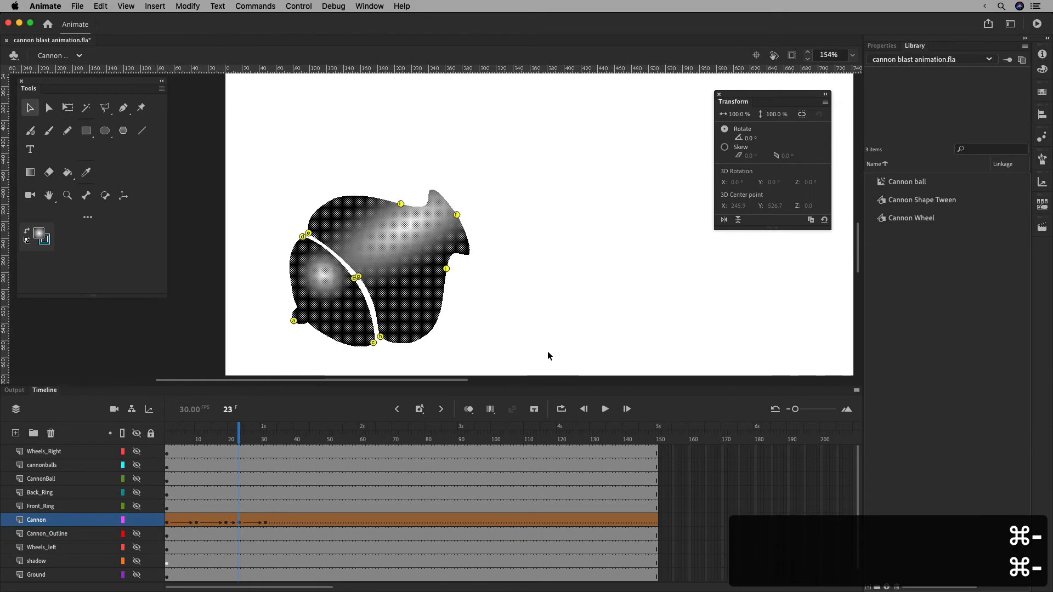
pyautogui.moveTo(244, 442); pyautogui.dragTo(238, 441)
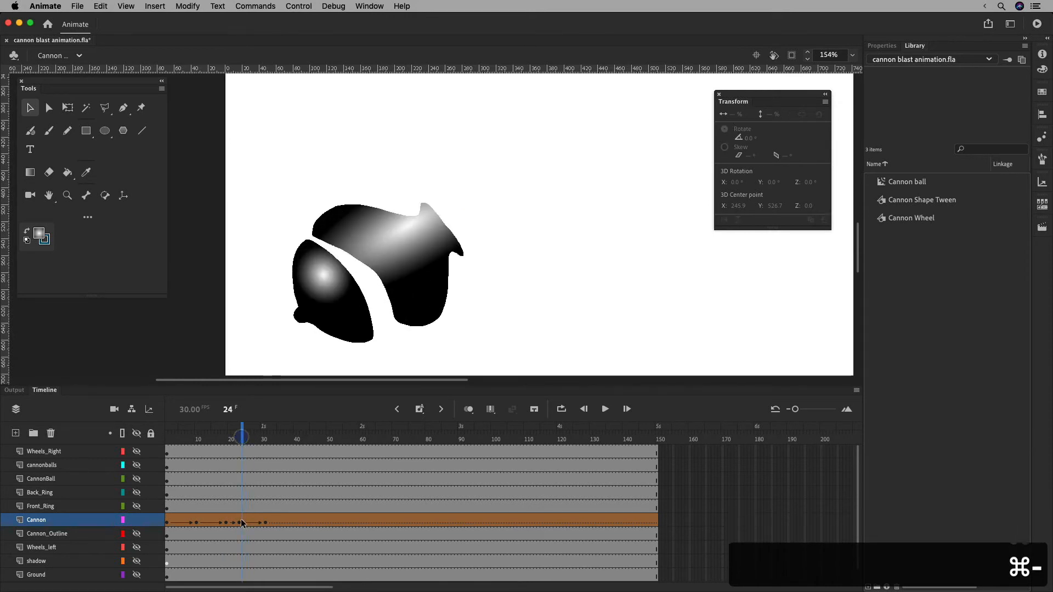
pyautogui.click(240, 522)
pyautogui.click(265, 521)
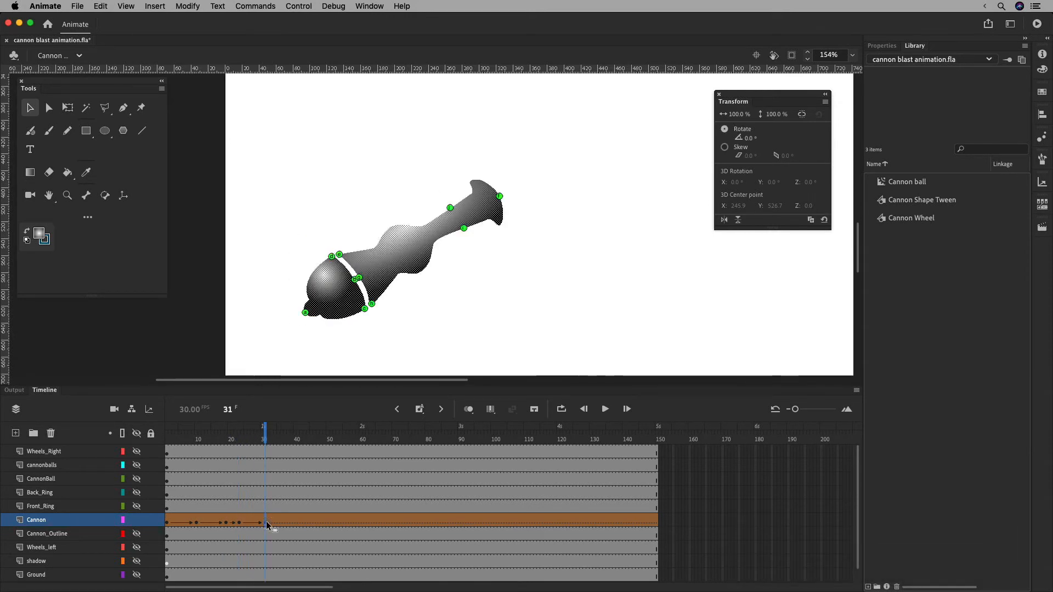
pyautogui.moveTo(448, 220); pyautogui.dragTo(448, 222)
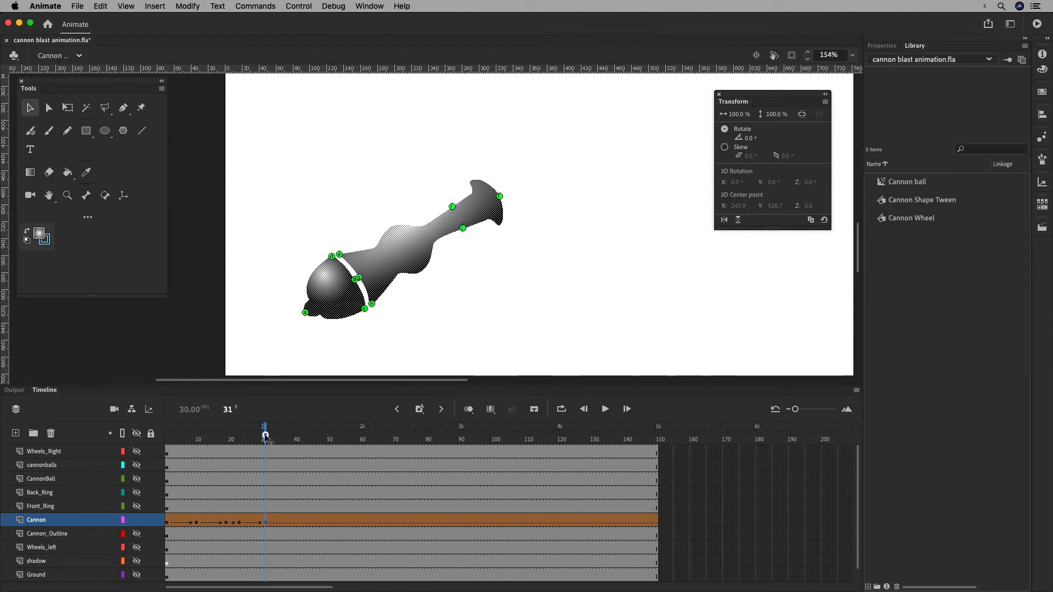
pyautogui.moveTo(263, 436); pyautogui.dragTo(260, 436)
# Move both neck hints at frame 31 back to where the neck meets the bulge and scrub the tween.
pyautogui.click(241, 522)
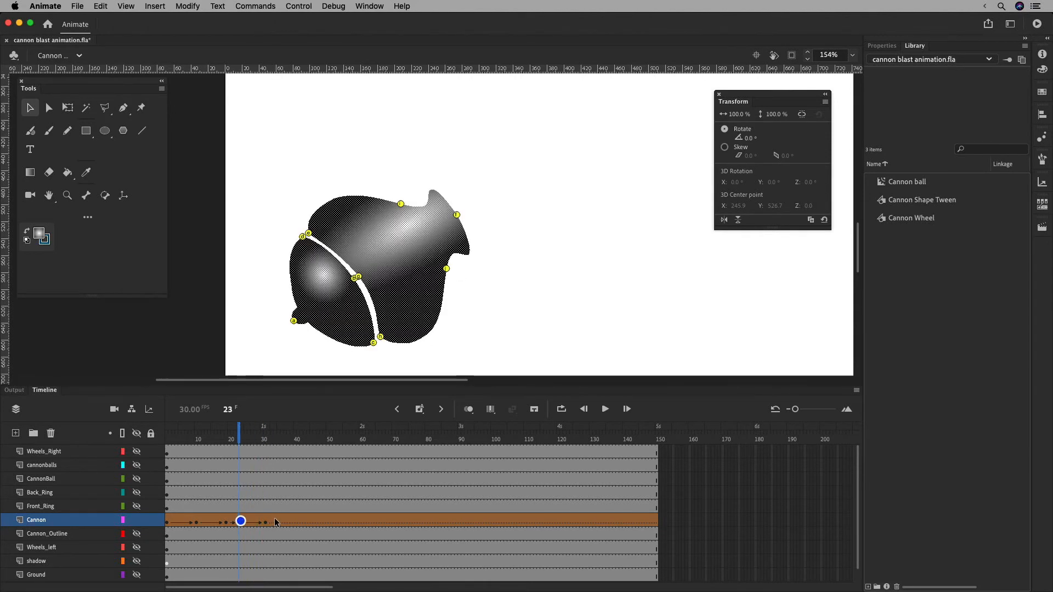
pyautogui.click(266, 522)
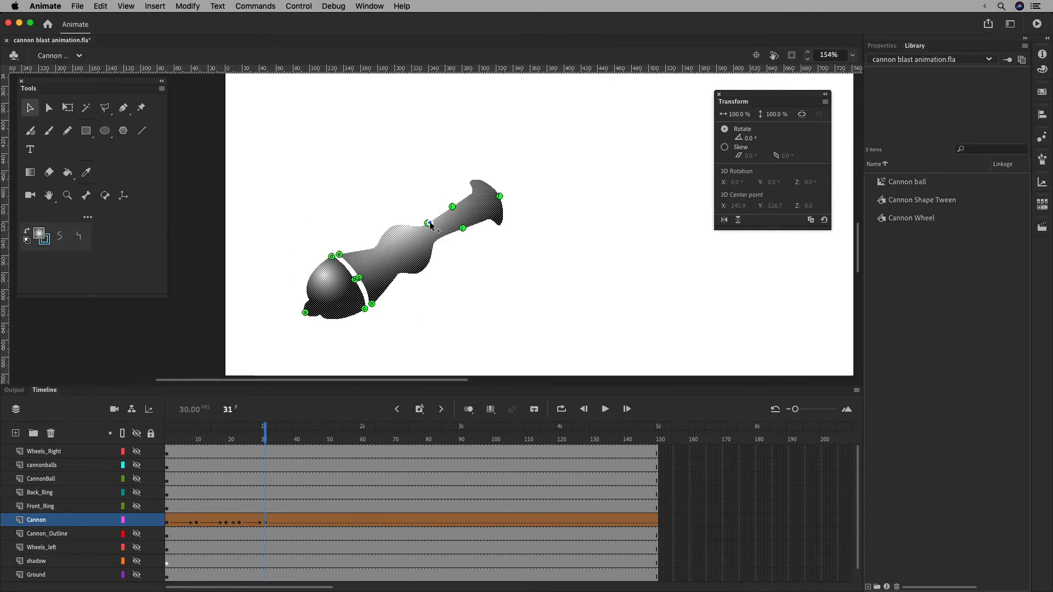
pyautogui.moveTo(438, 243); pyautogui.dragTo(438, 242)
pyautogui.moveTo(269, 437); pyautogui.dragTo(253, 439)
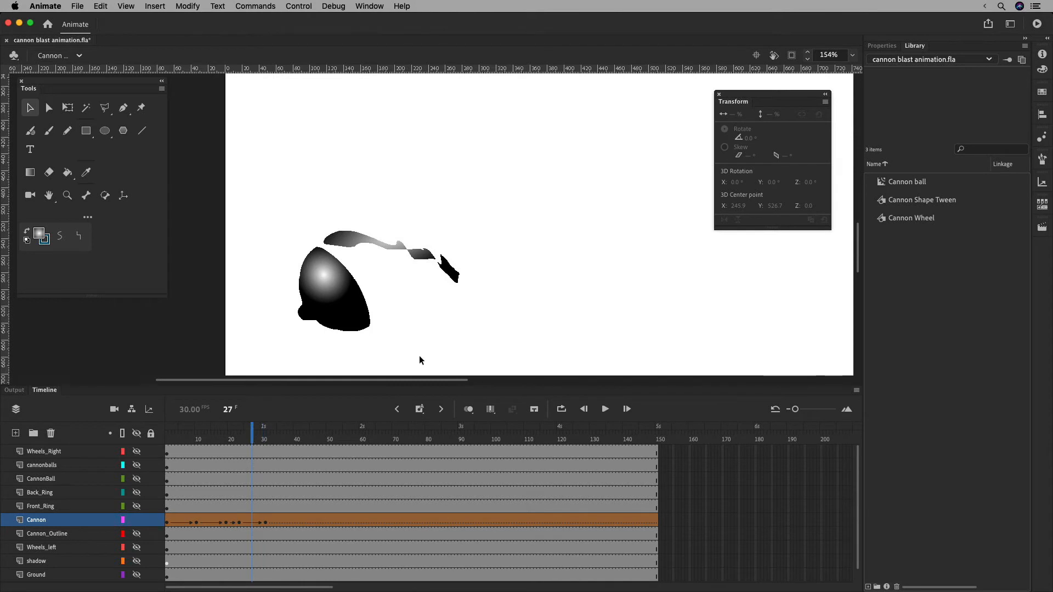
# Pull both neck hints off the barrel's outline at frame 23, and the upper neck hint off at frame 31.
pyautogui.click(239, 519)
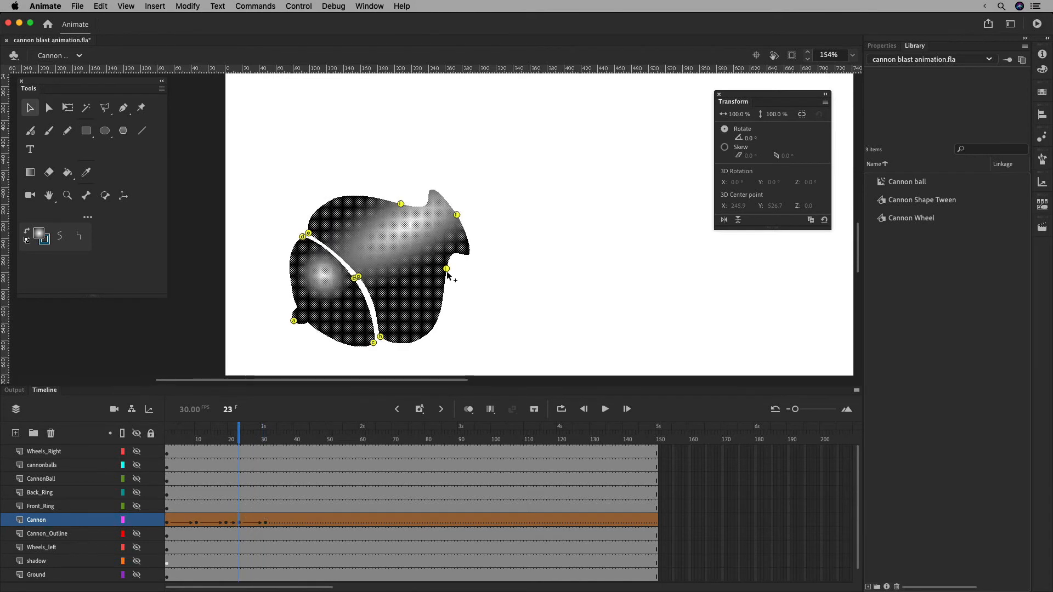
pyautogui.moveTo(447, 273); pyautogui.dragTo(445, 285)
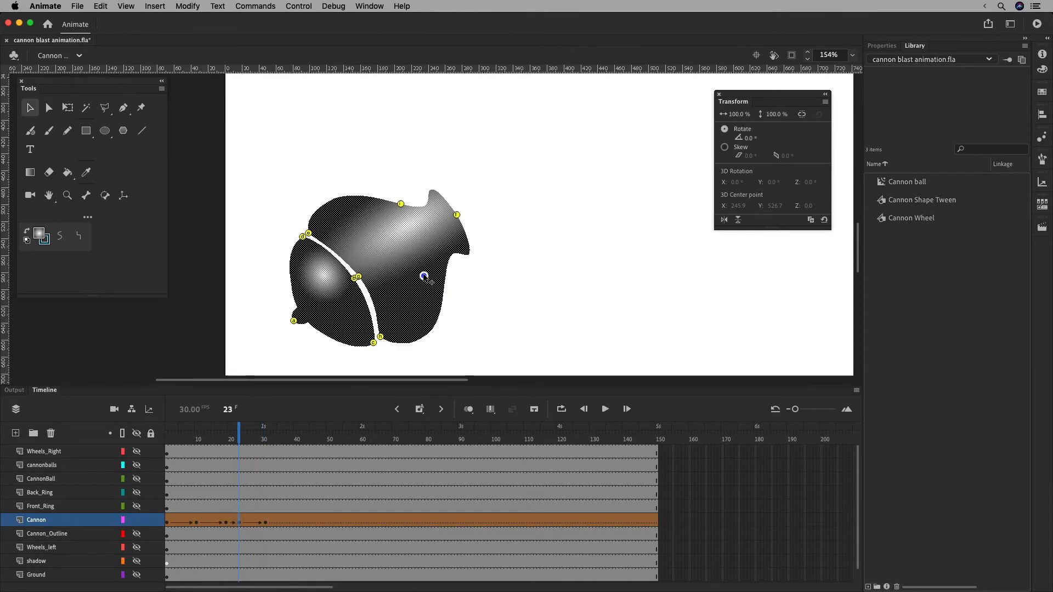
pyautogui.moveTo(402, 206); pyautogui.dragTo(400, 231)
pyautogui.moveTo(239, 437)
pyautogui.mouseDown()
pyautogui.moveTo(270, 437)
pyautogui.moveTo(239, 438)
pyautogui.mouseUp()
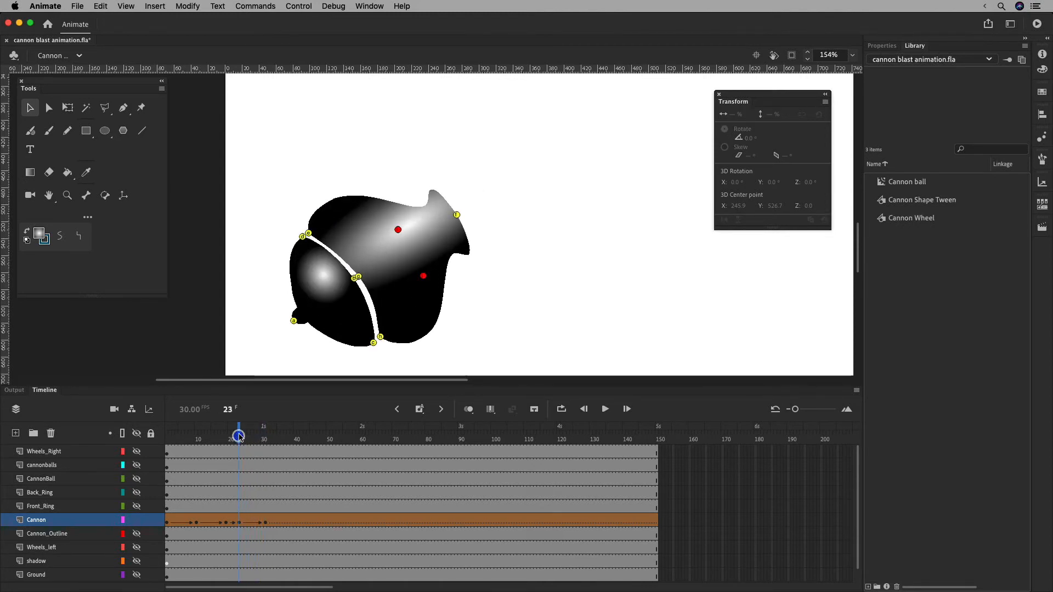
pyautogui.click(430, 280)
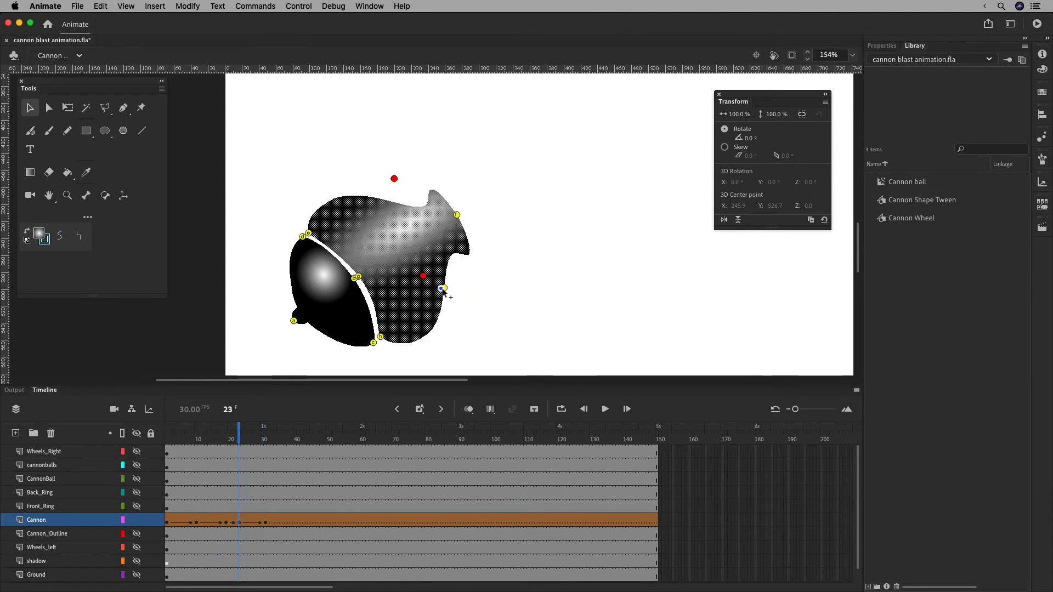
pyautogui.moveTo(422, 275); pyautogui.dragTo(406, 255)
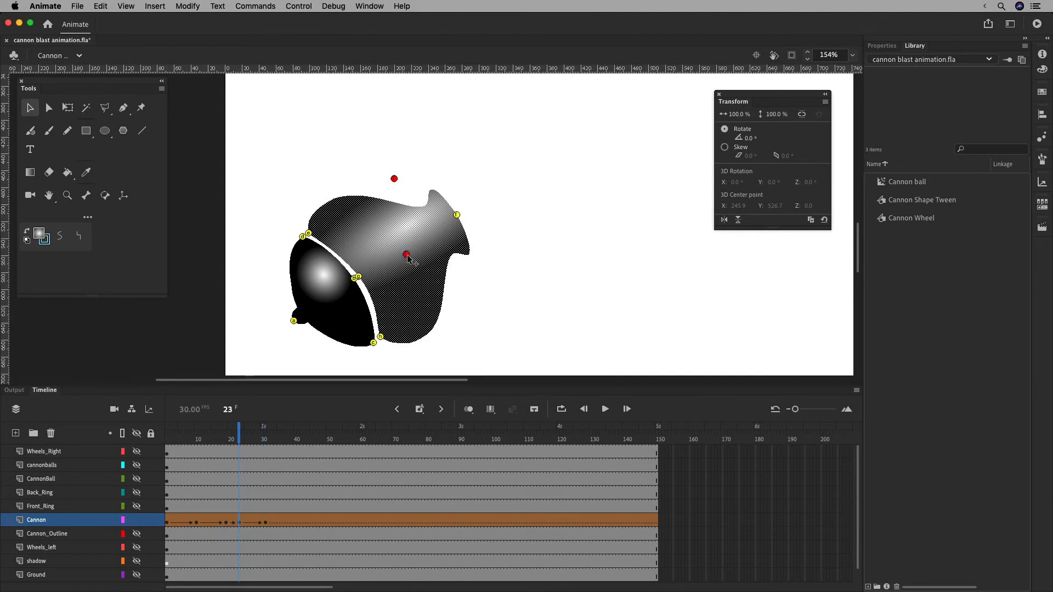
pyautogui.click(266, 523)
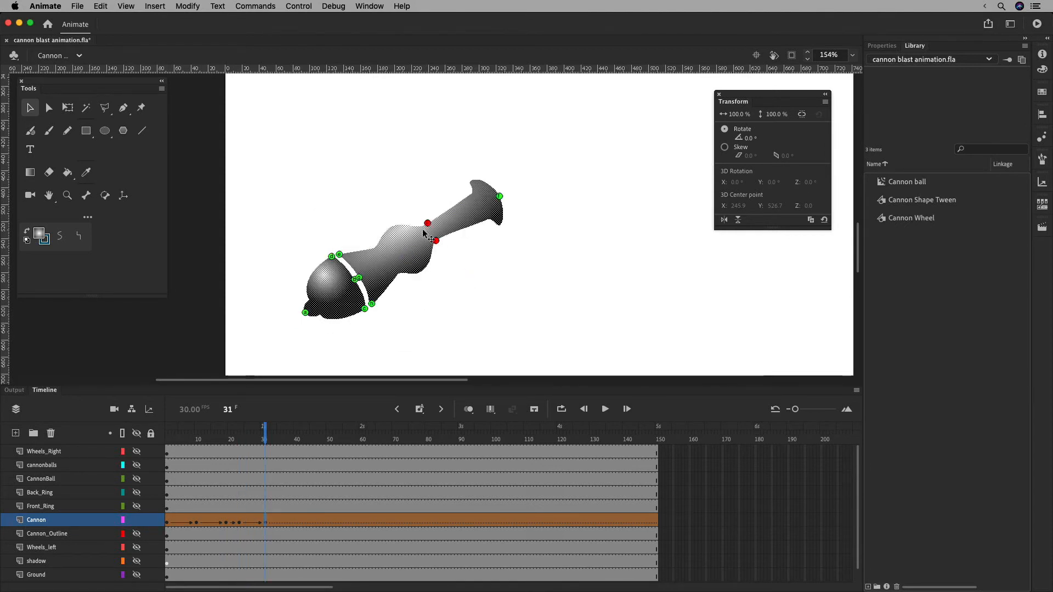
pyautogui.moveTo(427, 223); pyautogui.dragTo(420, 183)
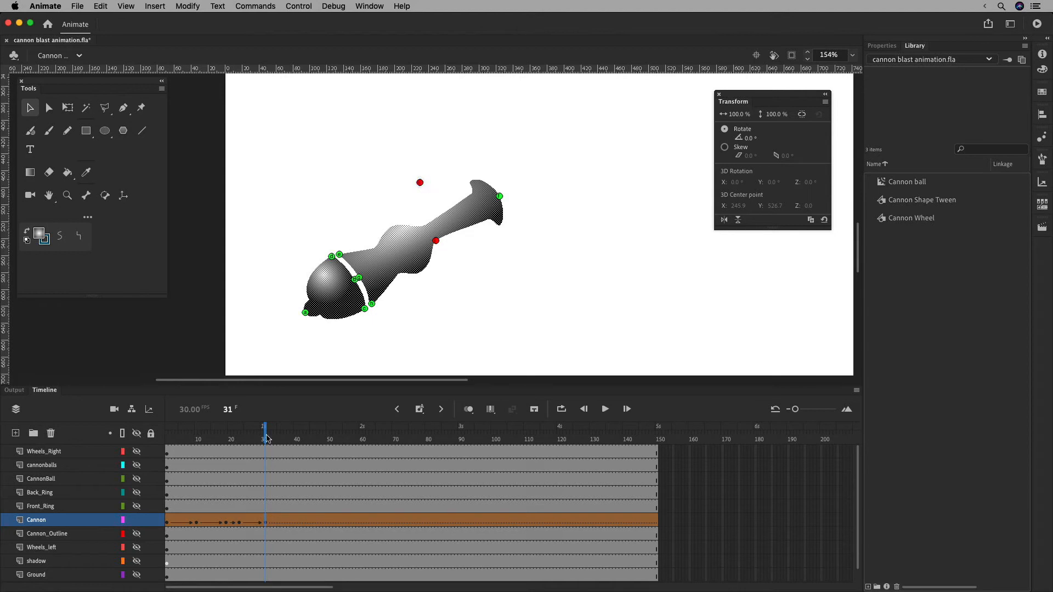
pyautogui.moveTo(266, 438); pyautogui.dragTo(240, 440)
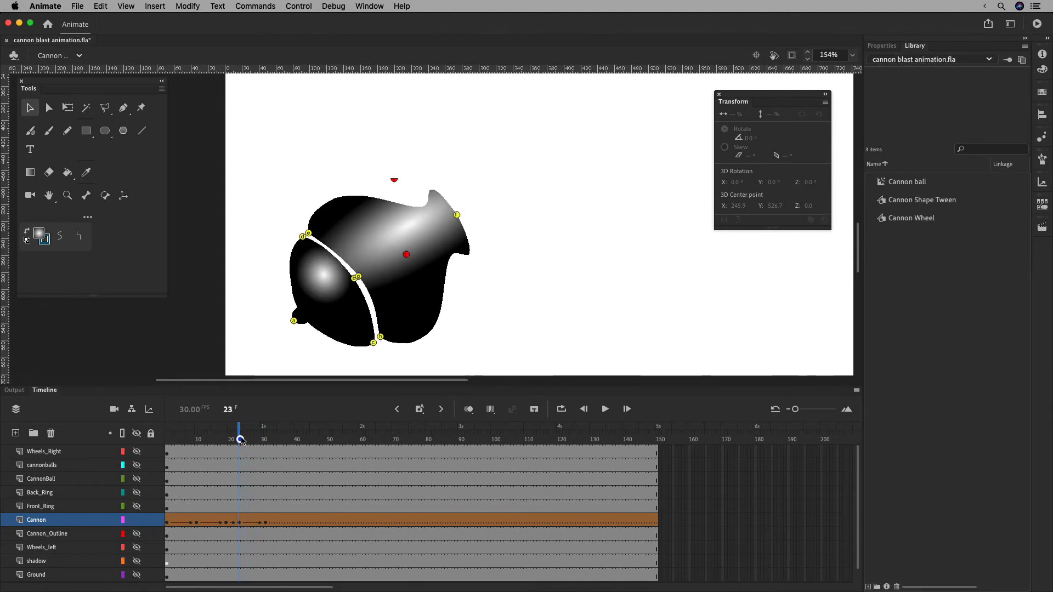
# Reattach the lower neck hint to the barrel's edge beneath the muzzle at frame 23 and check its match at frame 31.
pyautogui.click(239, 522)
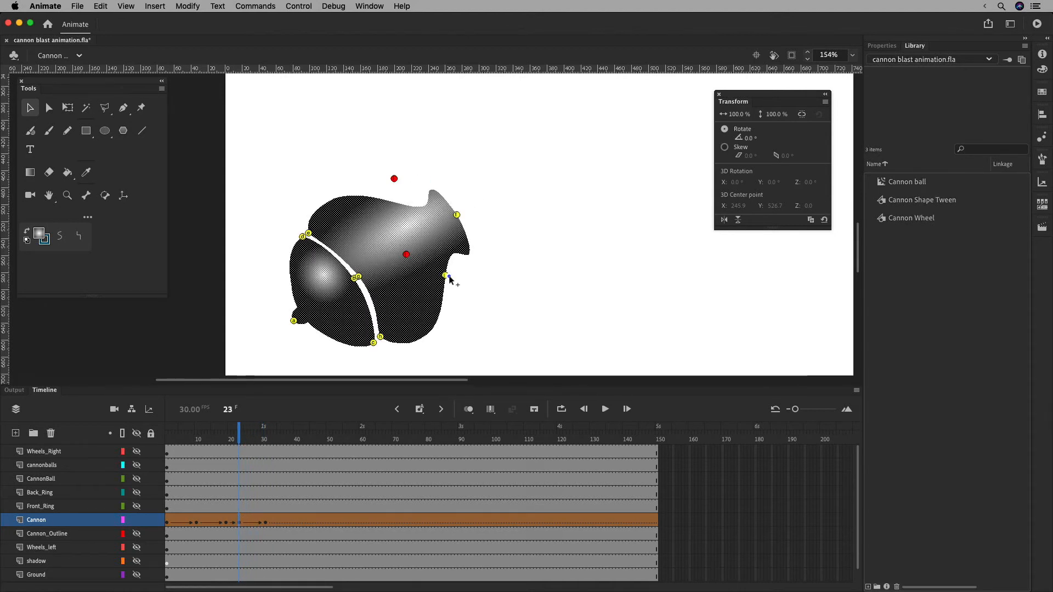
pyautogui.click(449, 277)
pyautogui.click(265, 522)
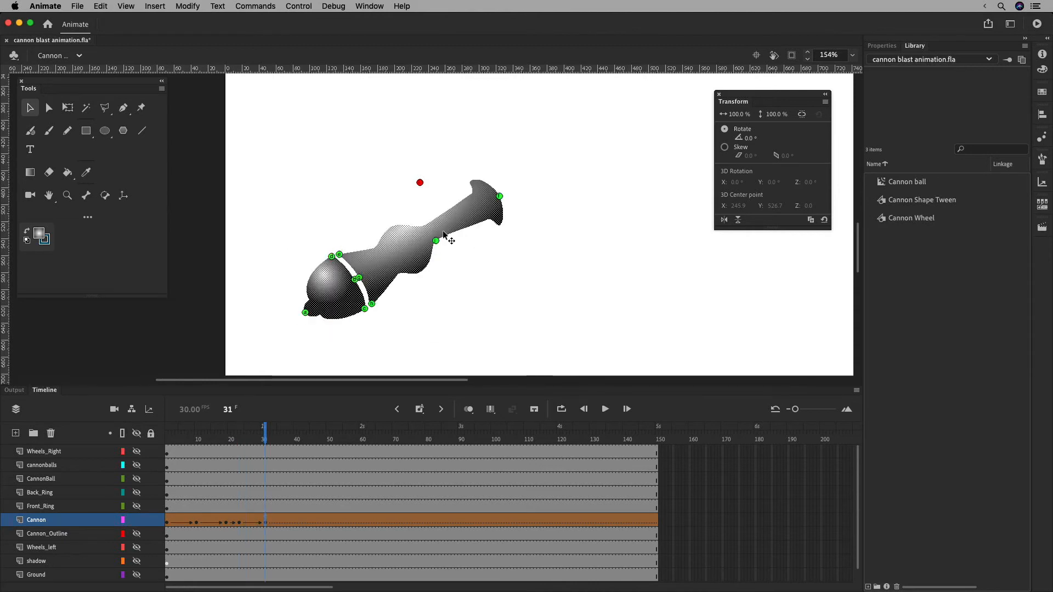
# Remove the detached upper neck shape hint at frame 23 and scrub the tween.
pyautogui.moveTo(265, 433); pyautogui.dragTo(239, 437)
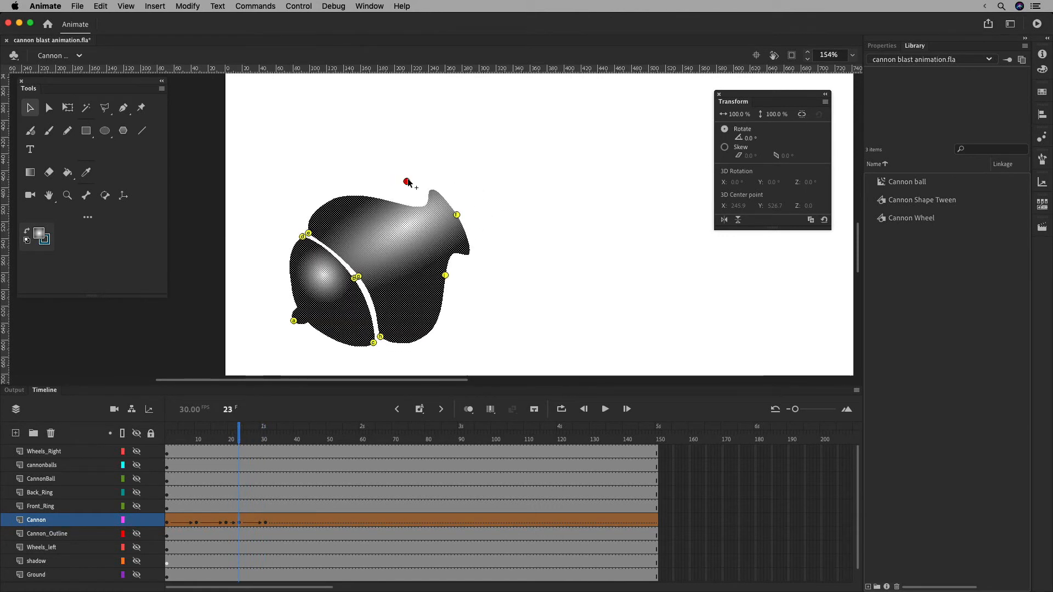
pyautogui.rightClick(408, 185)
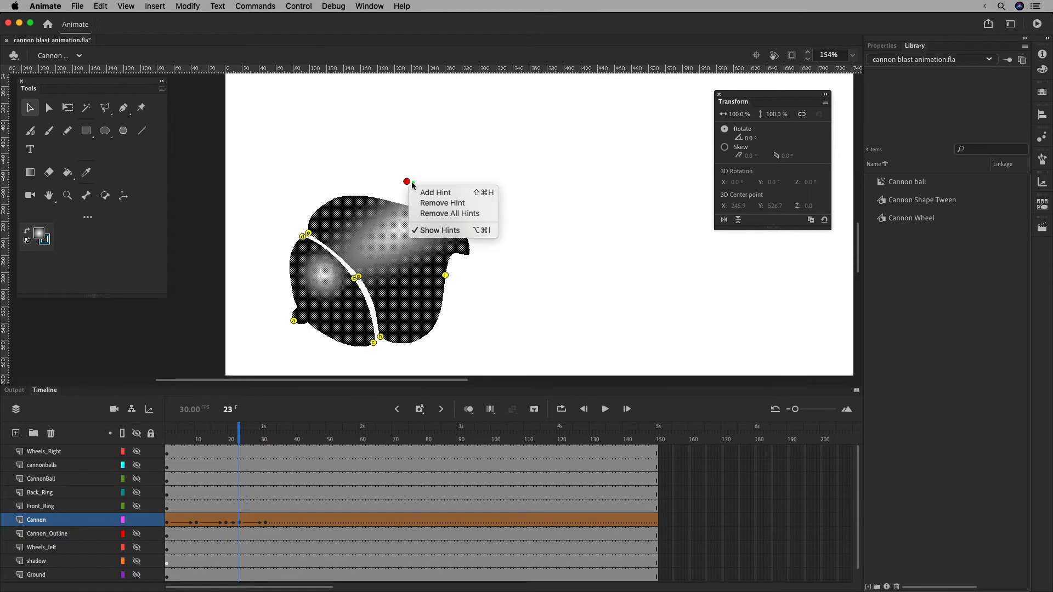
pyautogui.click(469, 205)
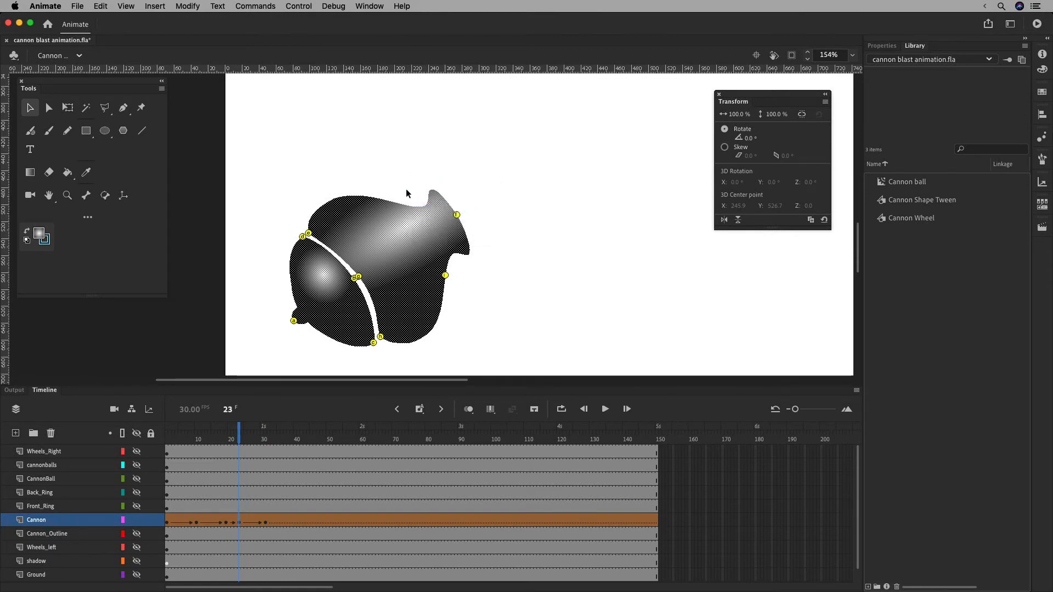
pyautogui.moveTo(244, 442); pyautogui.dragTo(277, 437)
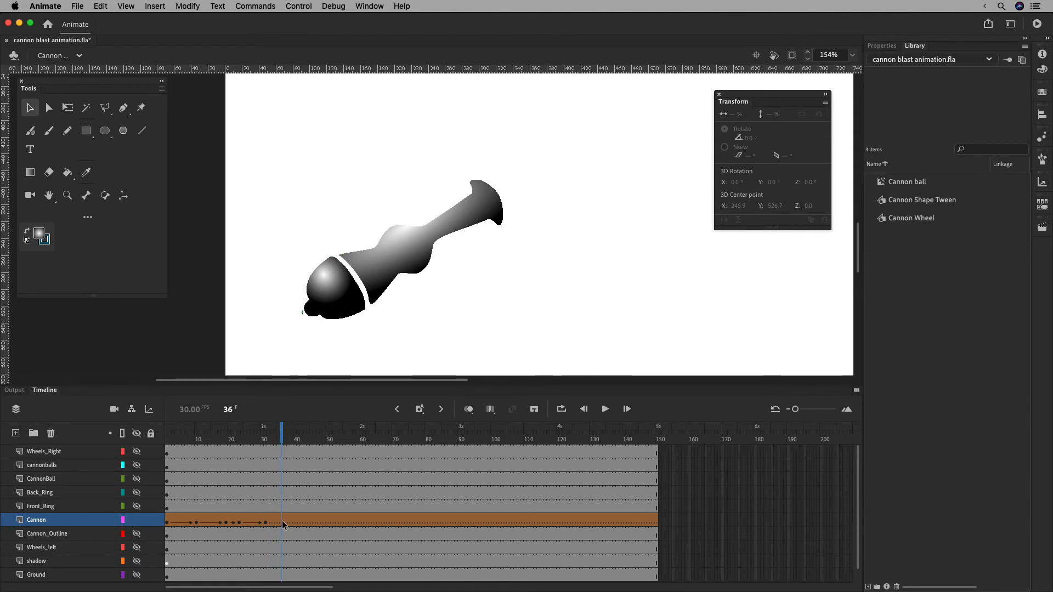
# Insert a keyframe at frame 36 on the Cannon layer and clear the selection.
pyautogui.click(420, 411)
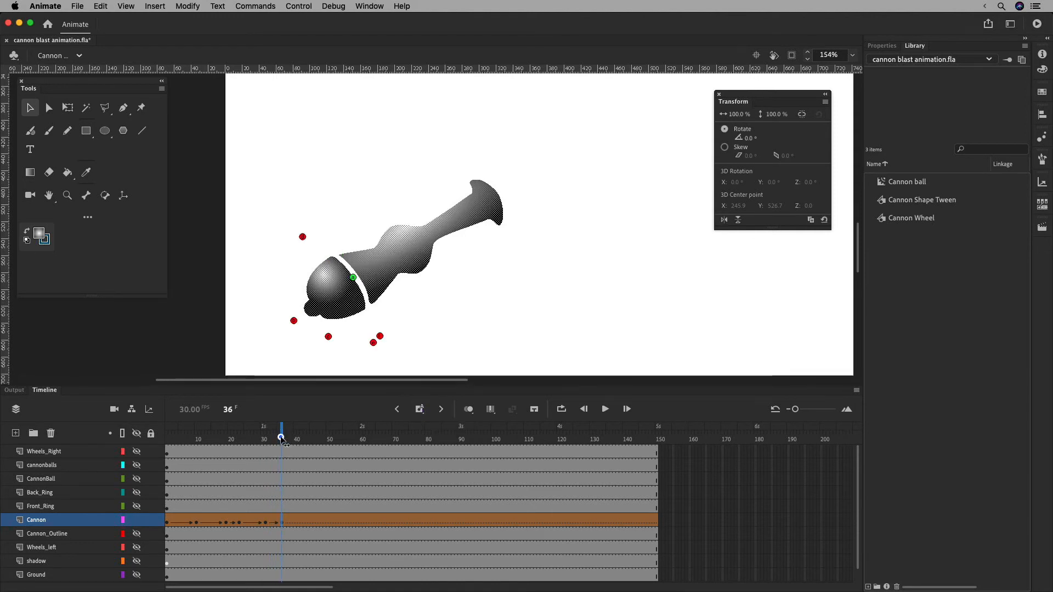
pyautogui.moveTo(281, 438)
pyautogui.mouseDown()
pyautogui.moveTo(262, 439)
pyautogui.moveTo(285, 442)
pyautogui.mouseUp()
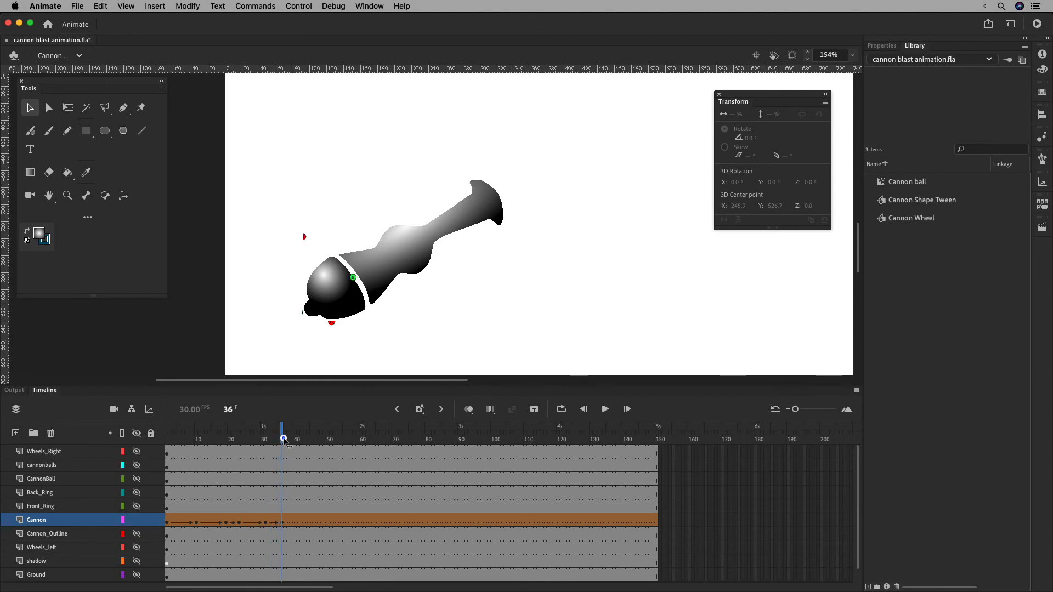
pyautogui.click(283, 521)
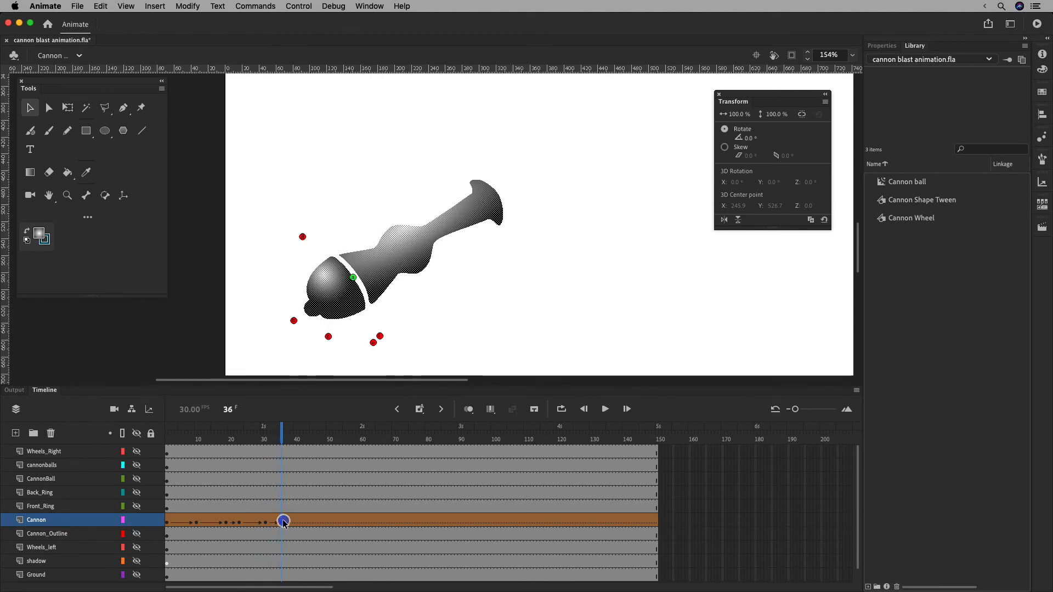
pyautogui.click(405, 368)
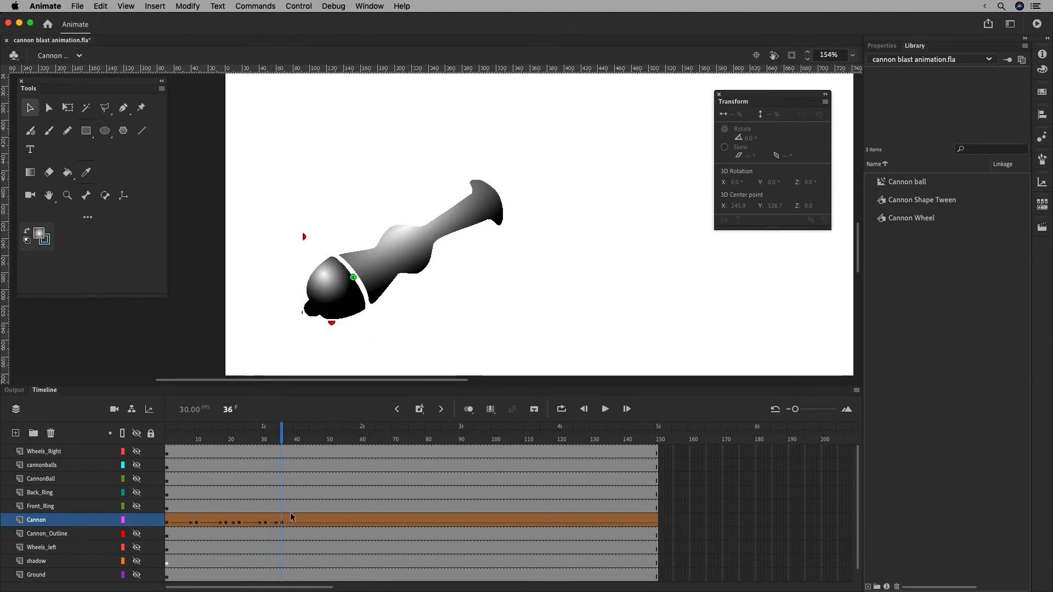
# At frame 36, select the anchor points around the barrel's bulge, shift them up close to the muzzle, and scrub the tween.
pyautogui.click(47, 108)
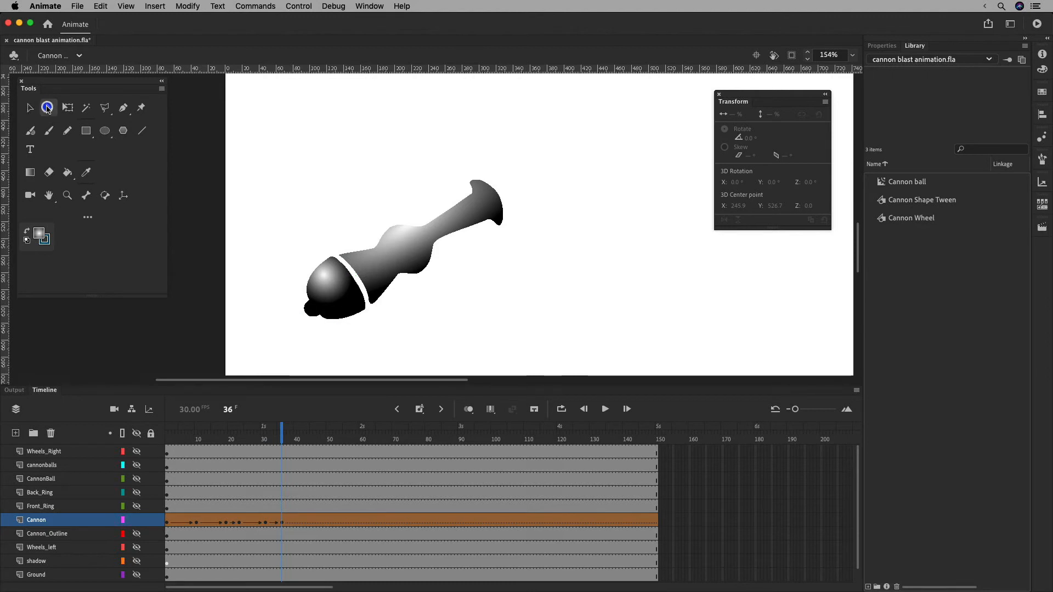
pyautogui.click(434, 244)
pyautogui.click(439, 239)
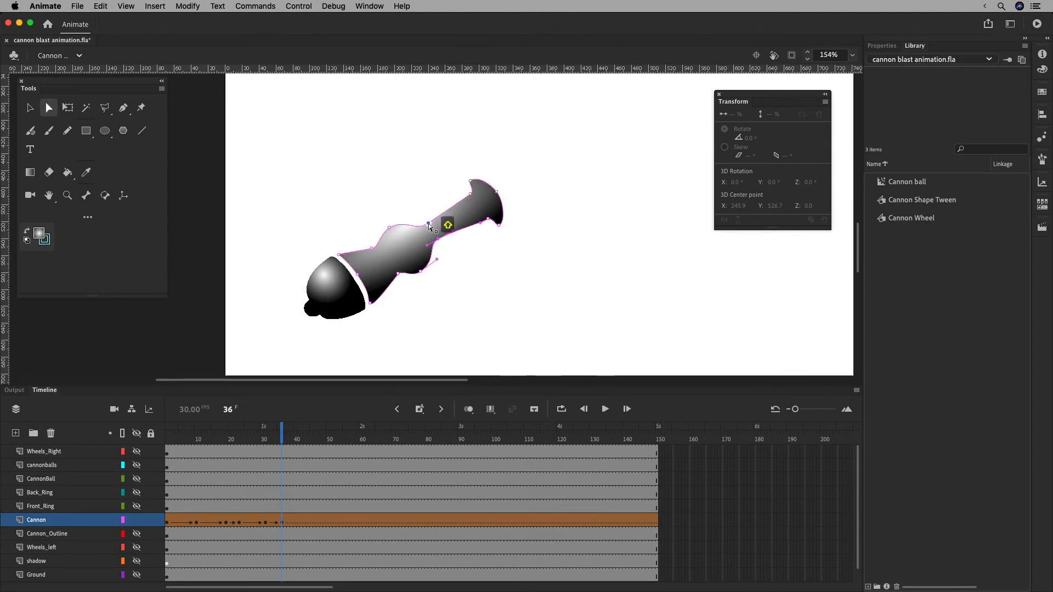
pyautogui.keyDown('shift'); pyautogui.click(428, 224); pyautogui.keyUp('shift')
pyautogui.keyDown('shift'); pyautogui.click(390, 228); pyautogui.keyUp('shift')
pyautogui.keyDown('shift'); pyautogui.click(372, 249); pyautogui.keyUp('shift')
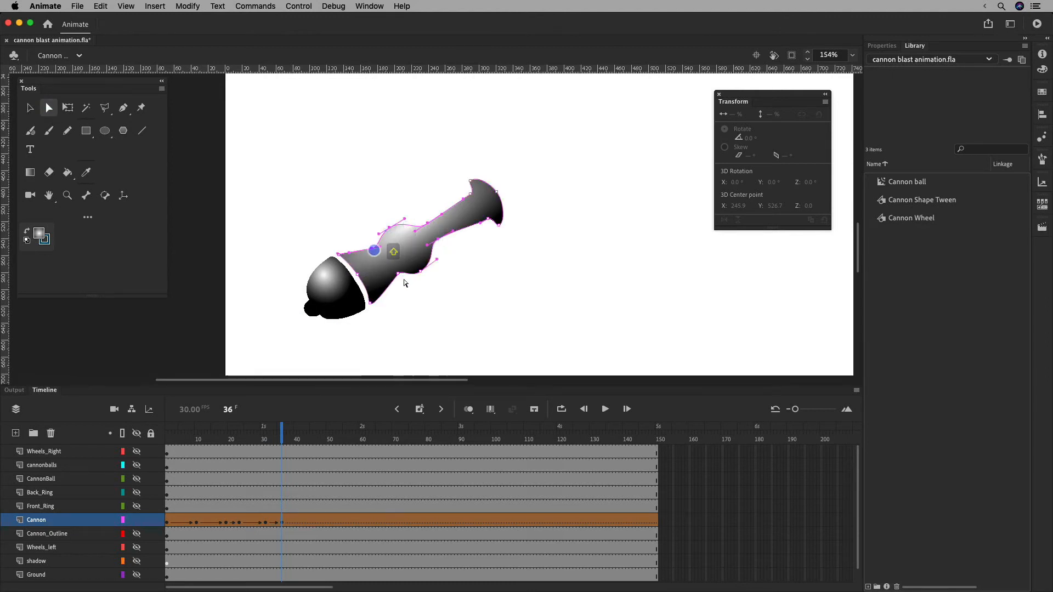
pyautogui.keyDown('shift'); pyautogui.click(399, 276); pyautogui.keyUp('shift')
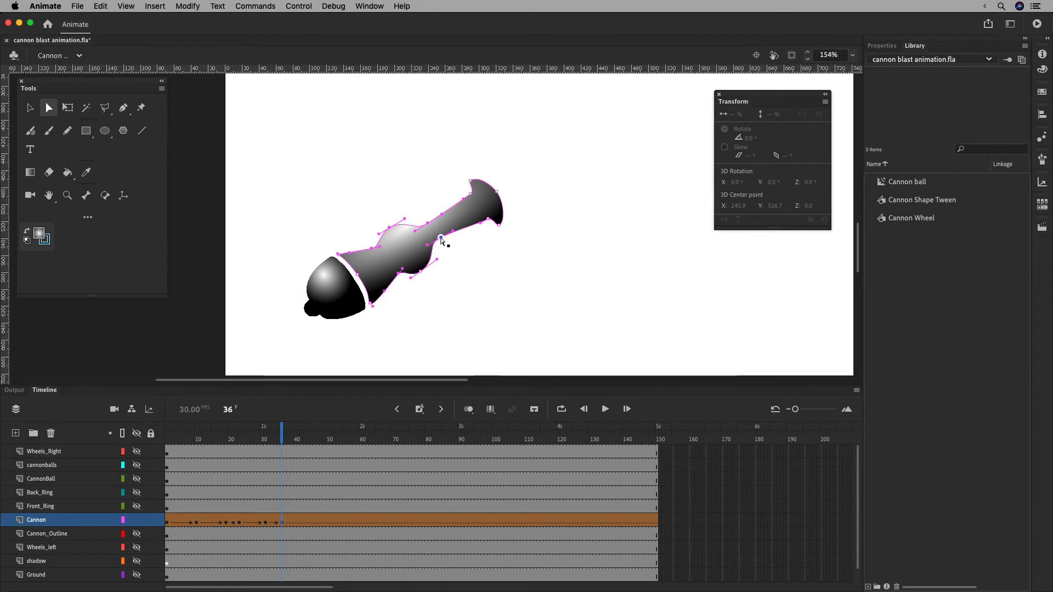
pyautogui.moveTo(443, 236); pyautogui.dragTo(471, 219)
pyautogui.press('super+z')
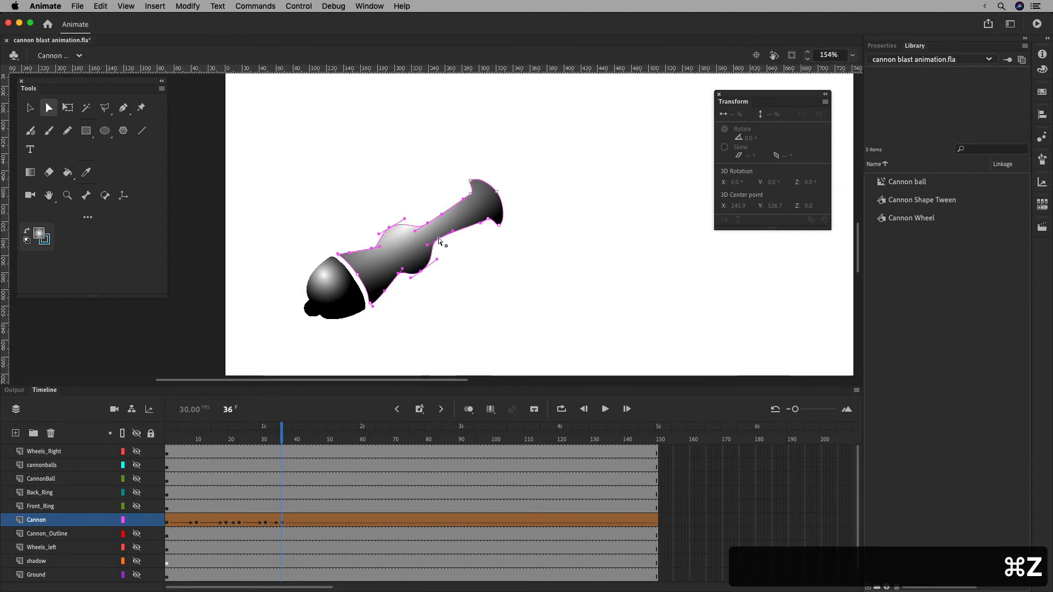
pyautogui.moveTo(443, 242); pyautogui.dragTo(475, 221)
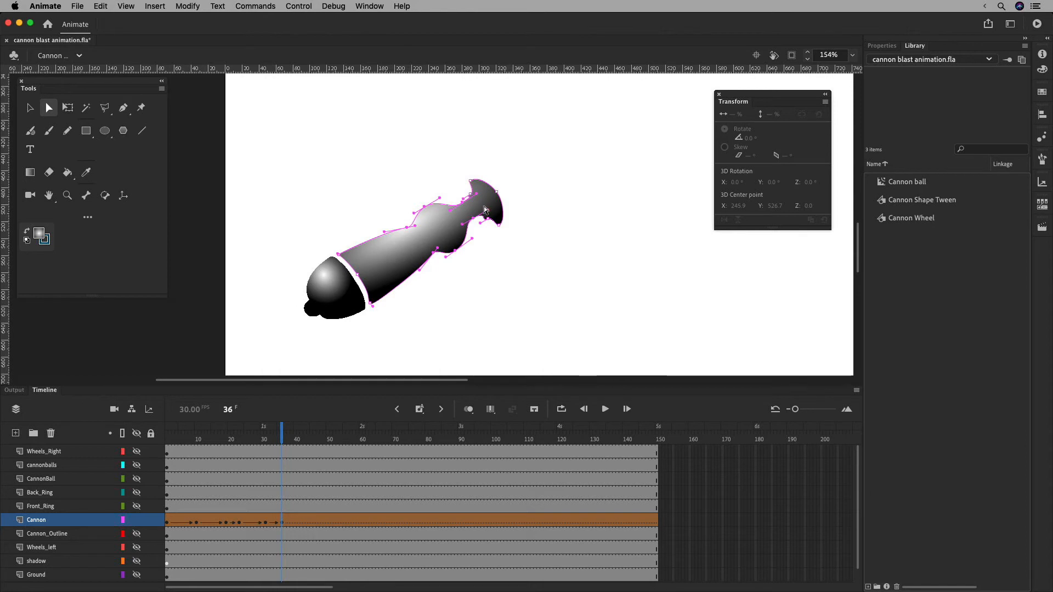
pyautogui.moveTo(283, 441)
pyautogui.mouseDown()
pyautogui.moveTo(263, 440)
pyautogui.moveTo(282, 440)
pyautogui.moveTo(263, 440)
pyautogui.moveTo(282, 442)
pyautogui.moveTo(273, 441)
pyautogui.mouseUp()
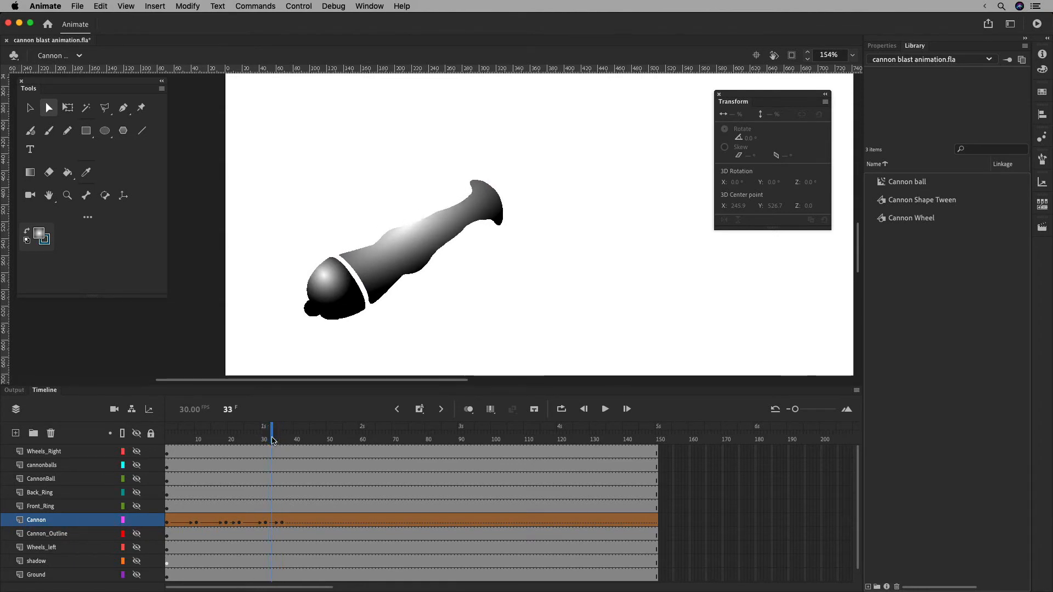
# Copy the Cannon keyframe from frame 31 to frame 33 and move its bulge anchor points partway toward the muzzle.
pyautogui.click(267, 522)
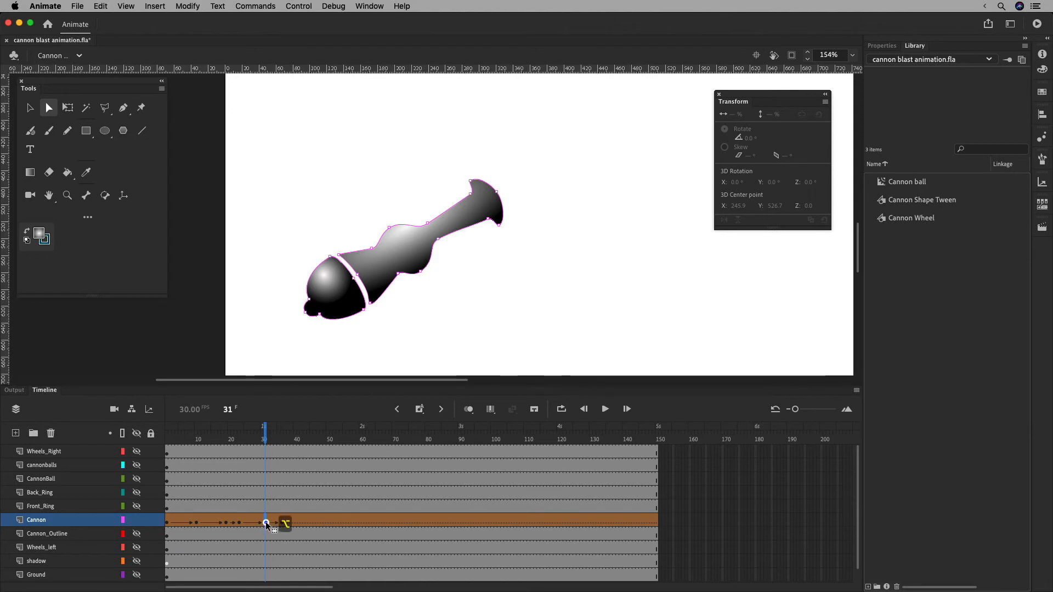
pyautogui.click(272, 521)
pyautogui.click(428, 202)
pyautogui.click(427, 223)
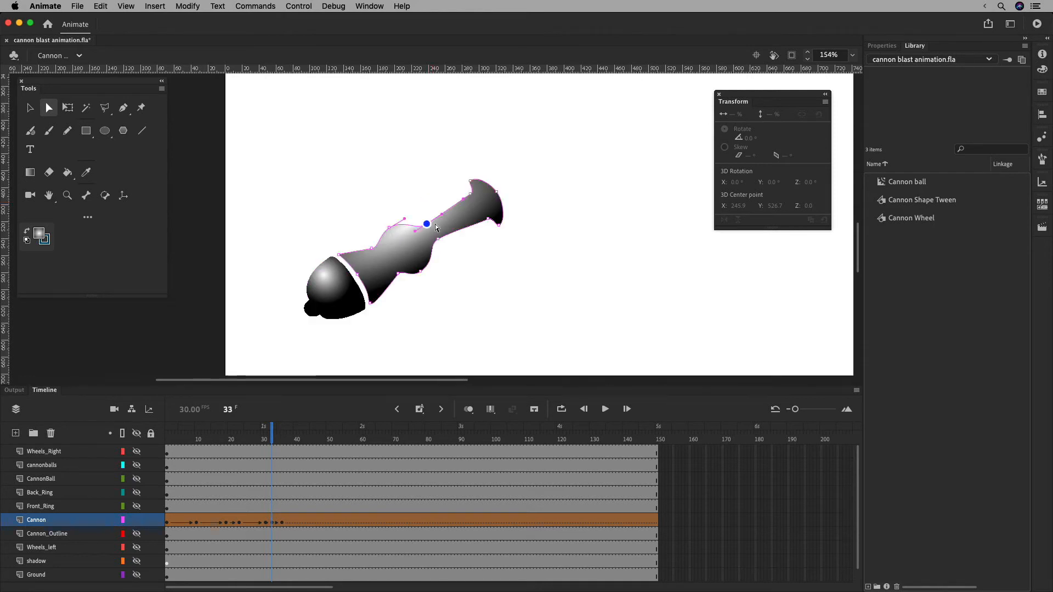
pyautogui.keyDown('shift'); pyautogui.click(390, 227); pyautogui.keyUp('shift')
pyautogui.keyDown('shift'); pyautogui.click(372, 249); pyautogui.keyUp('shift')
pyautogui.keyDown('shift'); pyautogui.click(398, 274); pyautogui.keyUp('shift')
pyautogui.keyDown('shift'); pyautogui.click(438, 239); pyautogui.keyUp('shift')
pyautogui.moveTo(440, 241); pyautogui.dragTo(455, 228)
pyautogui.moveTo(258, 437); pyautogui.dragTo(287, 434)
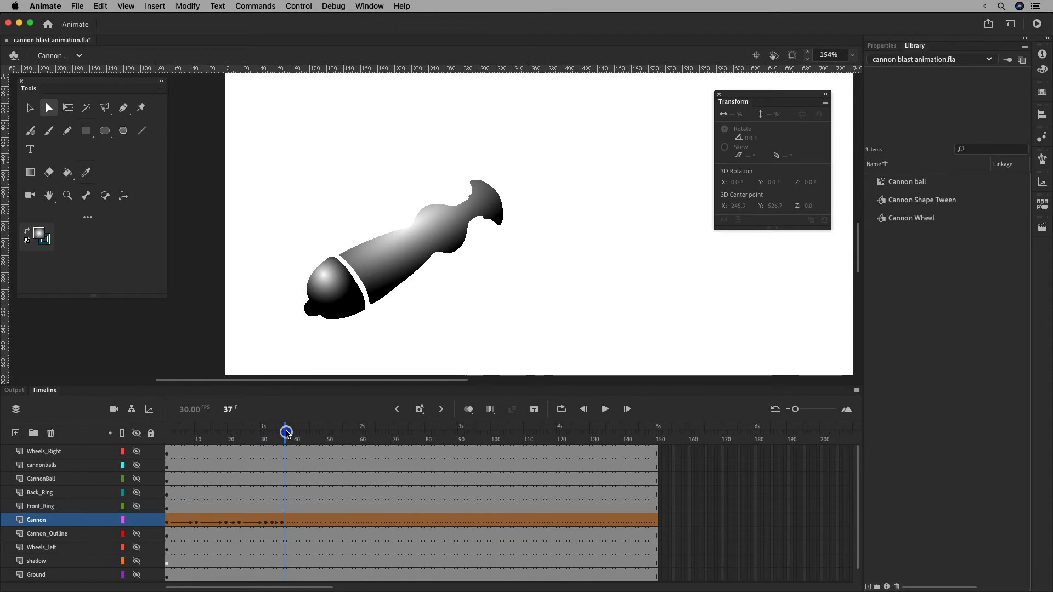
# Copy the Cannon keyframe from frame 36 to frame 38 and delete the upper and lower anchor points right behind the muzzle.
pyautogui.click(282, 522)
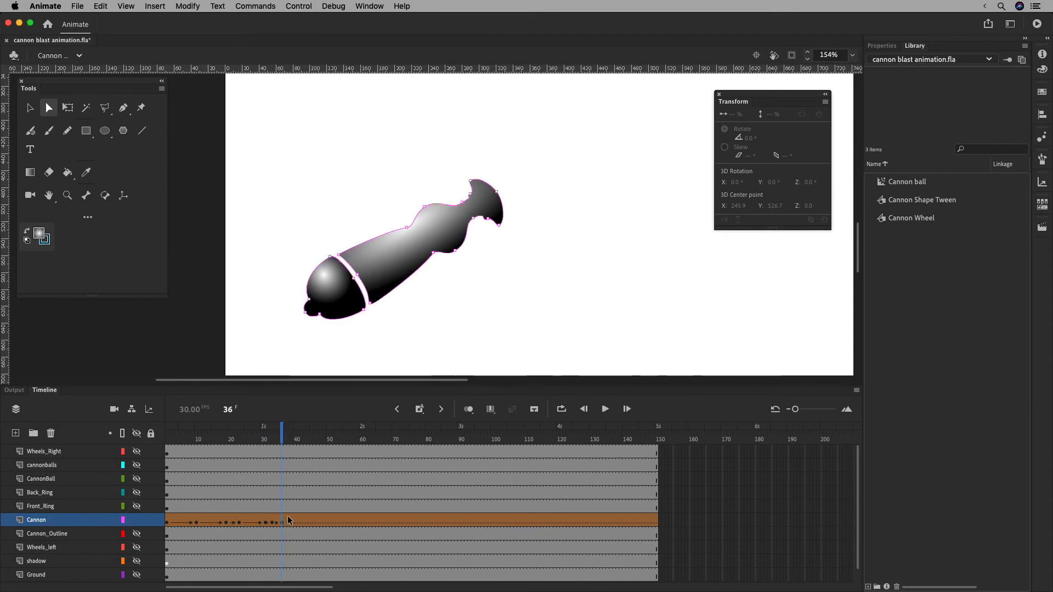
pyautogui.click(288, 521)
pyautogui.press('super+equal')
pyautogui.press('super+equal')
pyautogui.press('space')
pyautogui.moveTo(610, 199); pyautogui.dragTo(394, 327)
pyautogui.moveTo(531, 260); pyautogui.dragTo(499, 291)
pyautogui.click(453, 169)
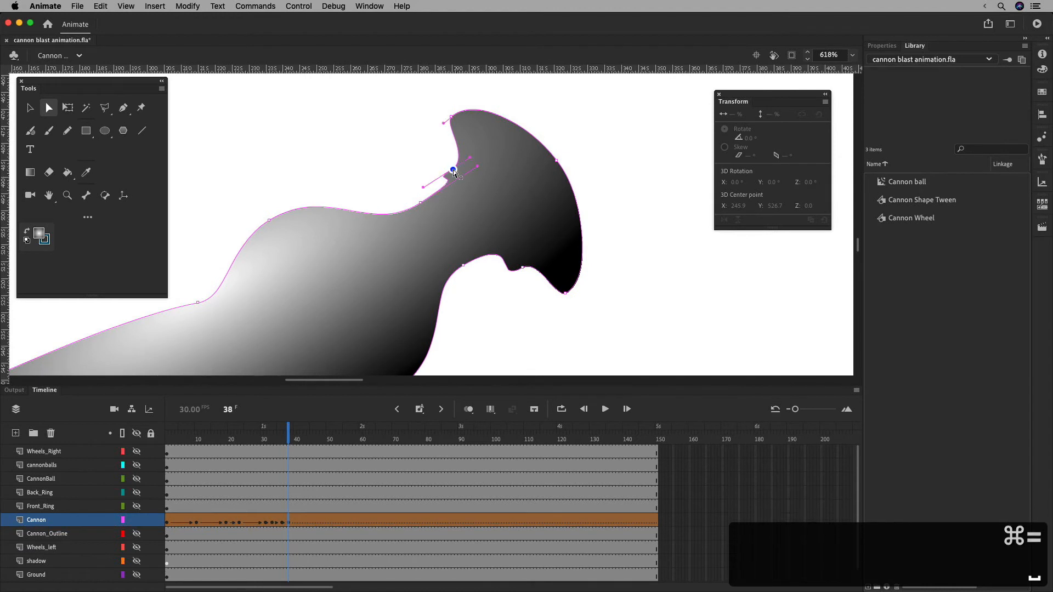
pyautogui.press('BackSpace')
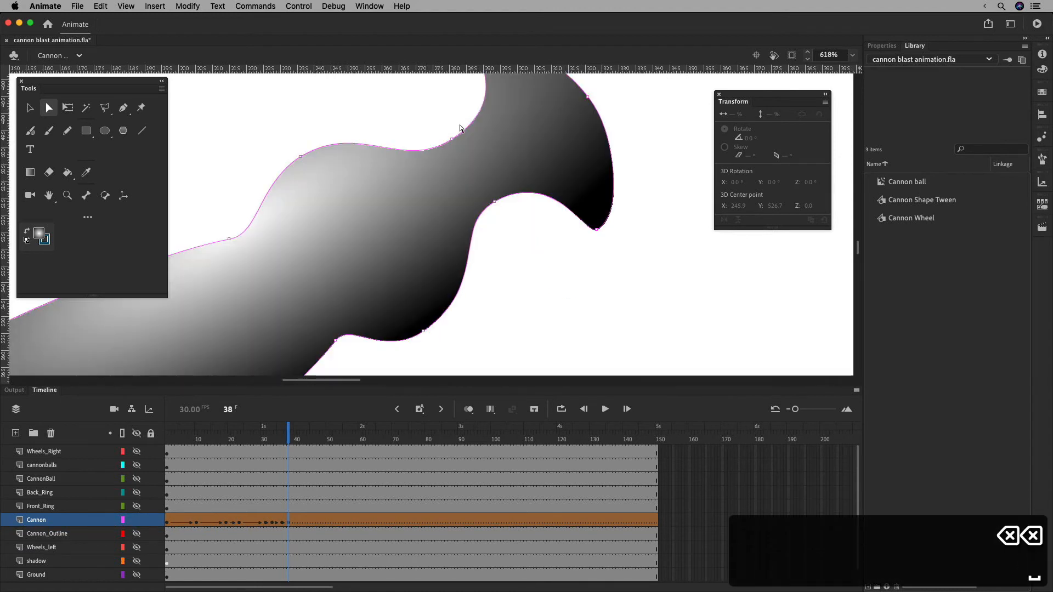
# Select the bulge's upper and lower anchor points at frame 38 and shift them further toward the muzzle.
pyautogui.click(445, 165)
pyautogui.click(237, 239)
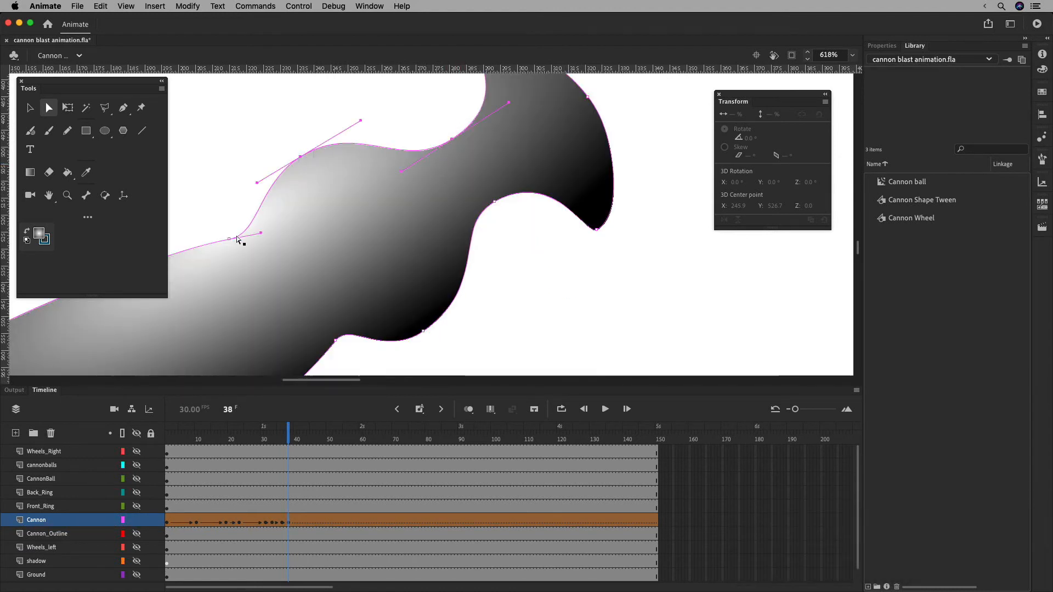
pyautogui.keyDown('shift'); pyautogui.click(336, 340); pyautogui.keyUp('shift')
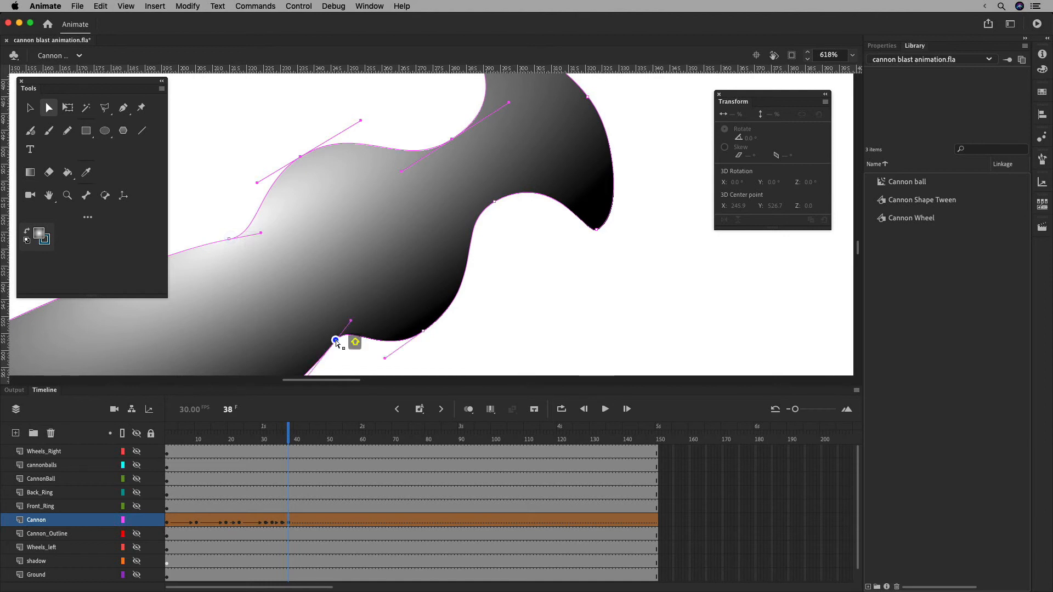
pyautogui.keyDown('shift'); pyautogui.click(230, 239); pyautogui.keyUp('shift')
pyautogui.keyDown('shift'); pyautogui.click(423, 332); pyautogui.keyUp('shift')
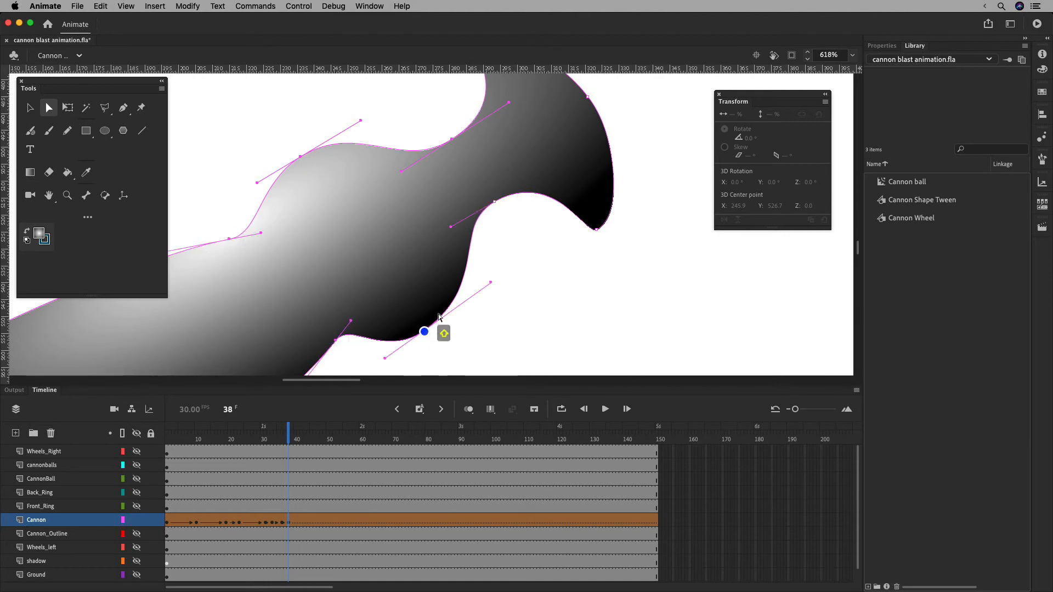
pyautogui.keyDown('shift'); pyautogui.click(494, 203); pyautogui.keyUp('shift')
pyautogui.moveTo(496, 207); pyautogui.dragTo(545, 170)
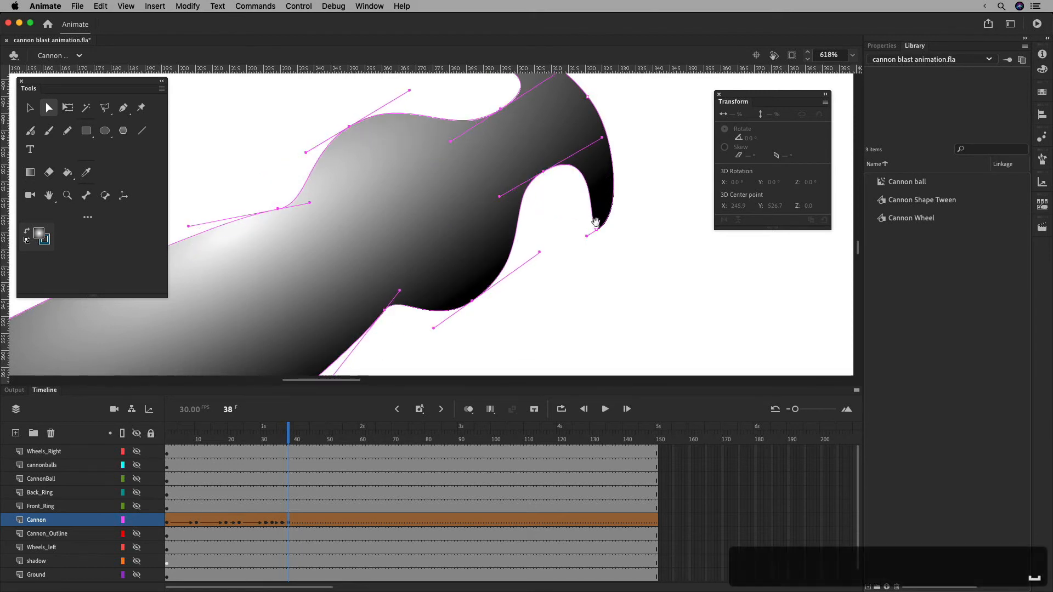
# Delete the upper and lower neck anchor points between the bulge and the muzzle at frame 38.
pyautogui.moveTo(596, 218); pyautogui.dragTo(587, 287)
pyautogui.click(532, 246)
pyautogui.press('BackSpace')
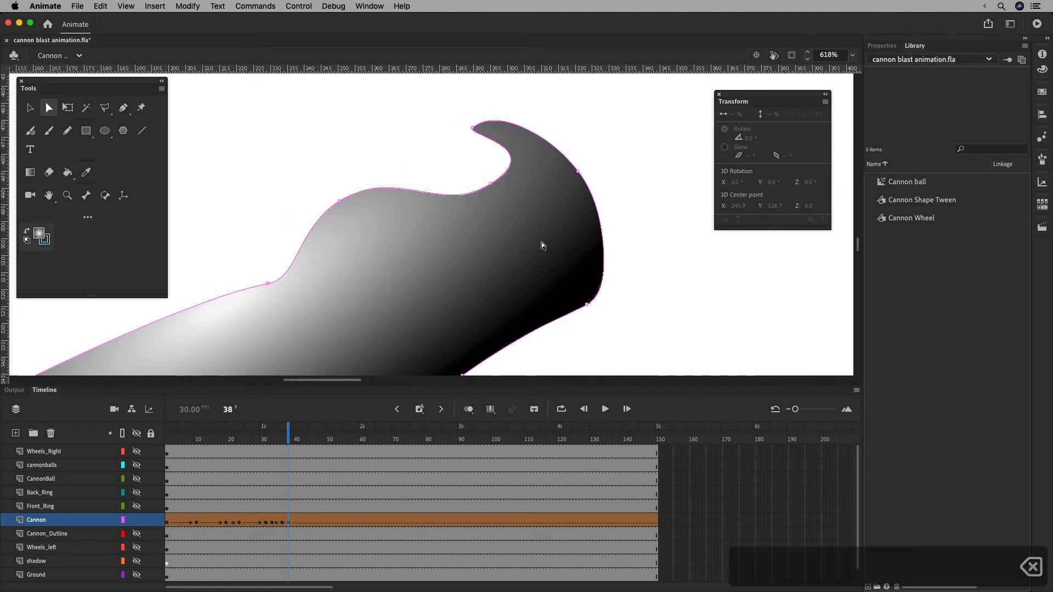
pyautogui.click(491, 183)
pyautogui.press('BackSpace')
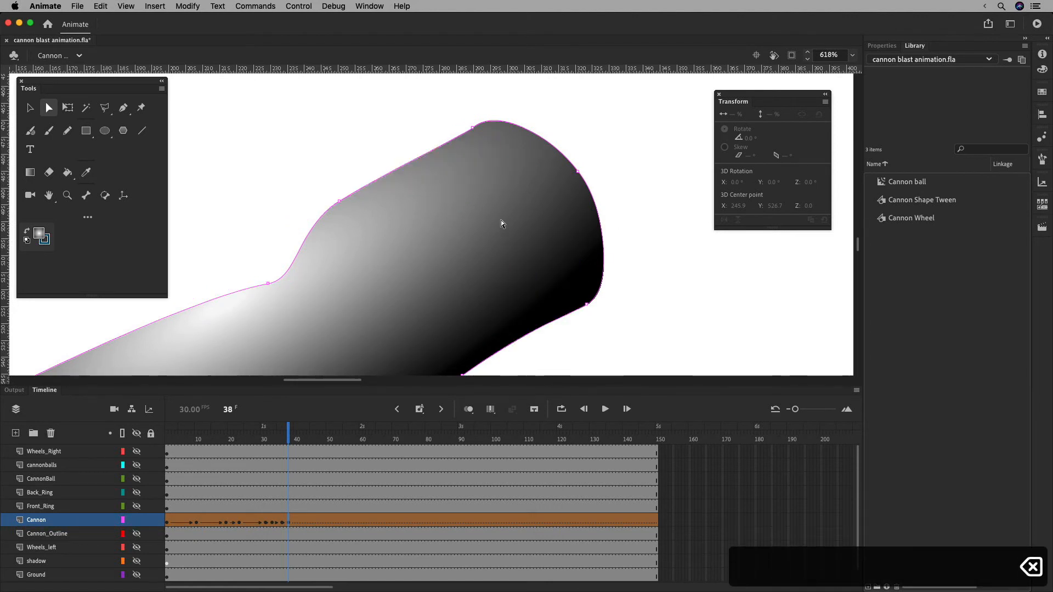
# Widen the muzzle at frame 38 by pulling its upper and lower corner anchor points outward.
pyautogui.moveTo(583, 312); pyautogui.dragTo(601, 267)
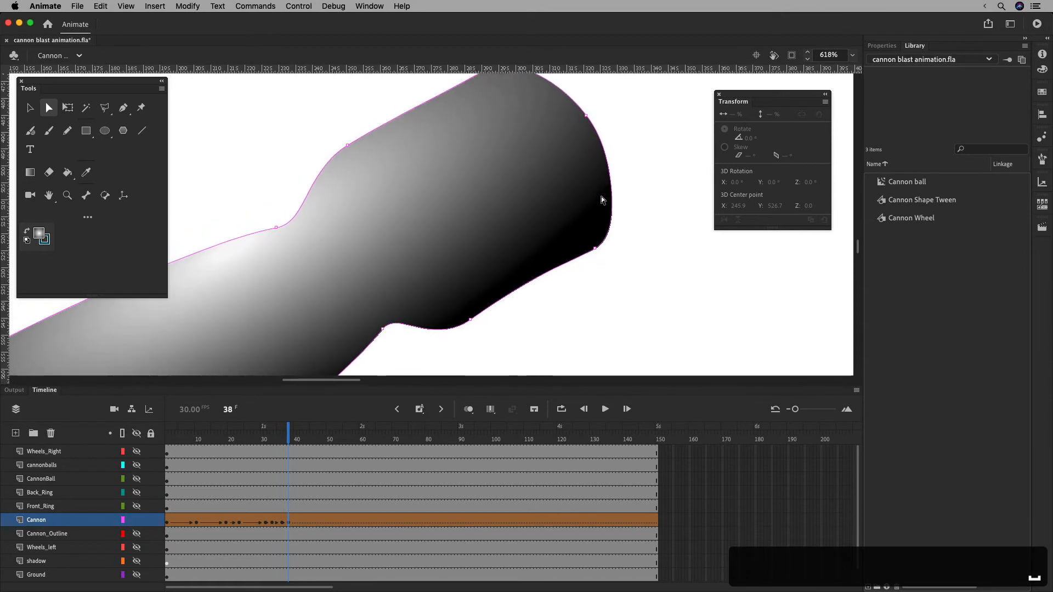
pyautogui.moveTo(601, 196); pyautogui.dragTo(610, 279)
pyautogui.moveTo(470, 129); pyautogui.dragTo(463, 115)
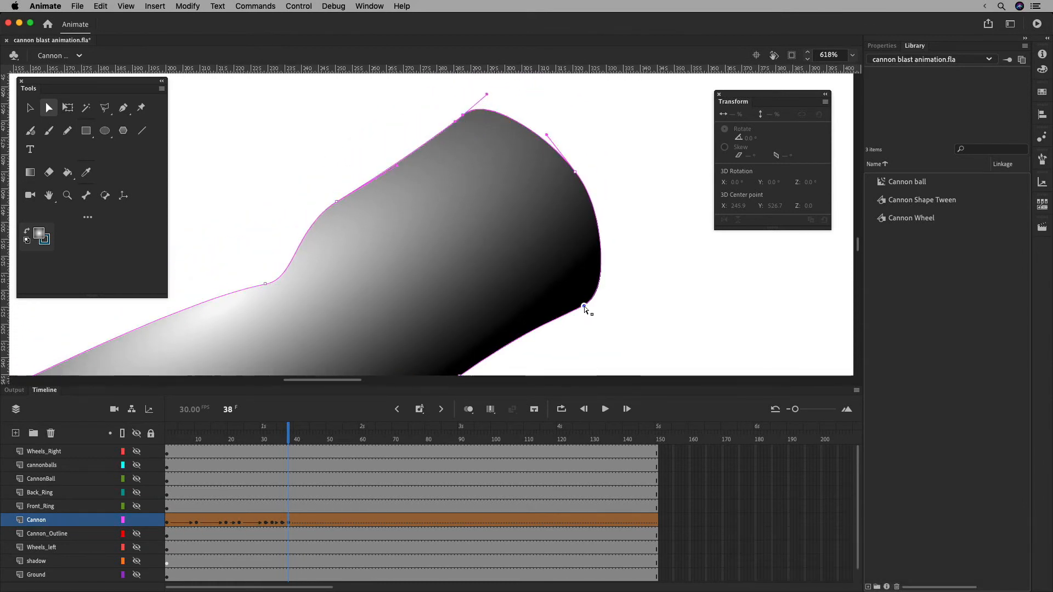
pyautogui.click(584, 307)
pyautogui.moveTo(587, 317); pyautogui.dragTo(600, 297)
pyautogui.press('space')
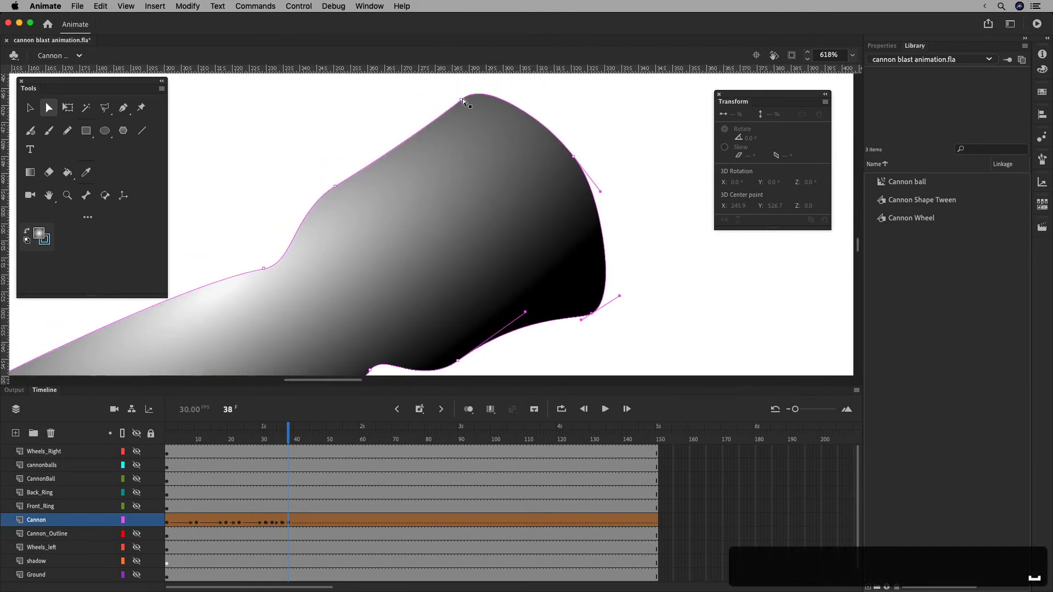
pyautogui.moveTo(462, 97); pyautogui.dragTo(453, 92)
# Select the bulge's remaining anchor points at frame 38, shift them up against the flared muzzle, and clear the selection.
pyautogui.click(335, 187)
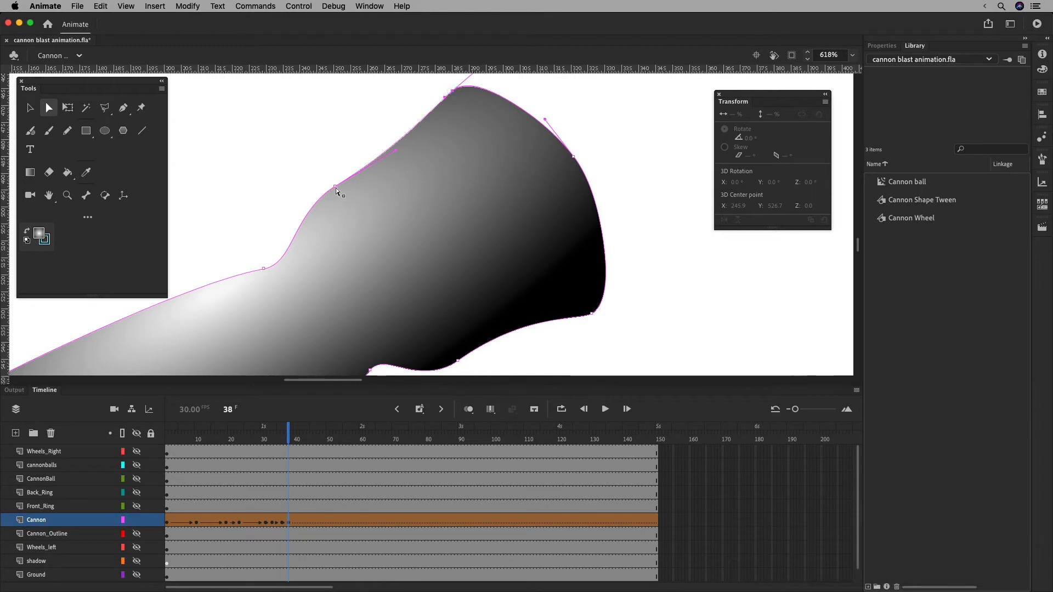
pyautogui.press('super+minus')
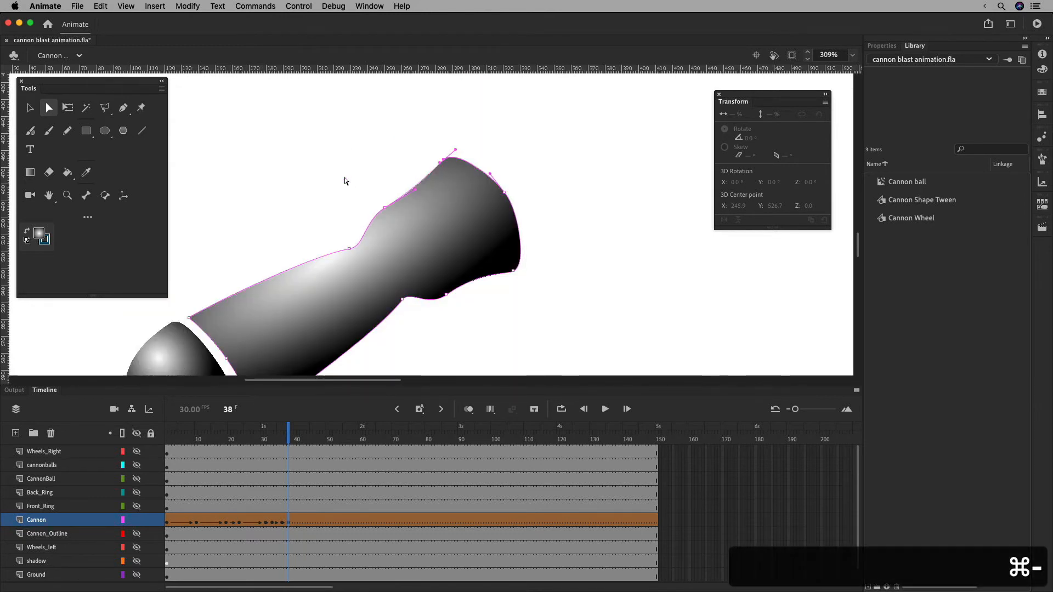
pyautogui.click(385, 208)
pyautogui.click(349, 248)
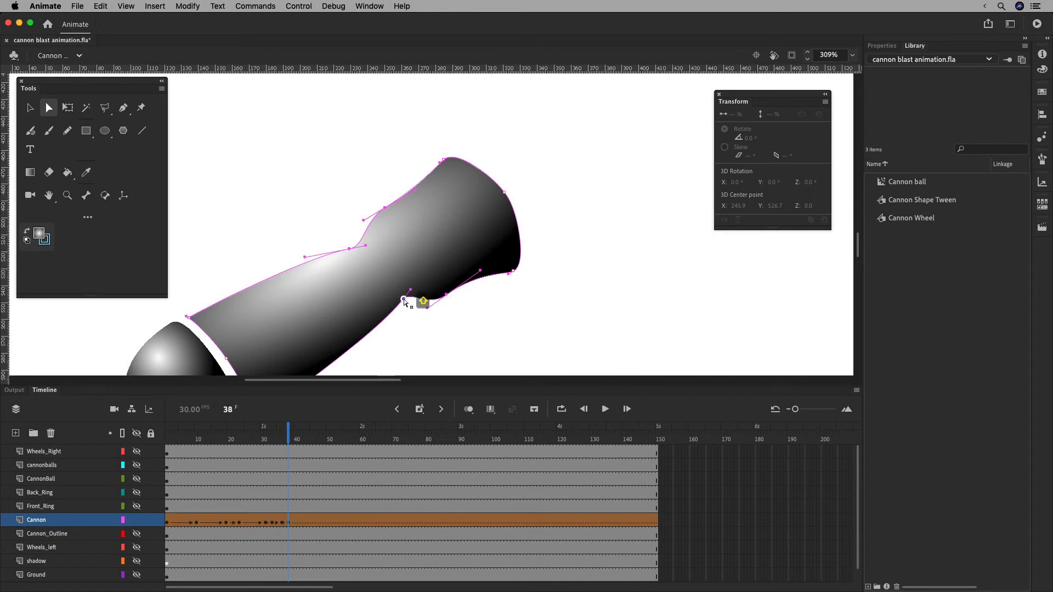
pyautogui.moveTo(446, 296); pyautogui.dragTo(485, 274)
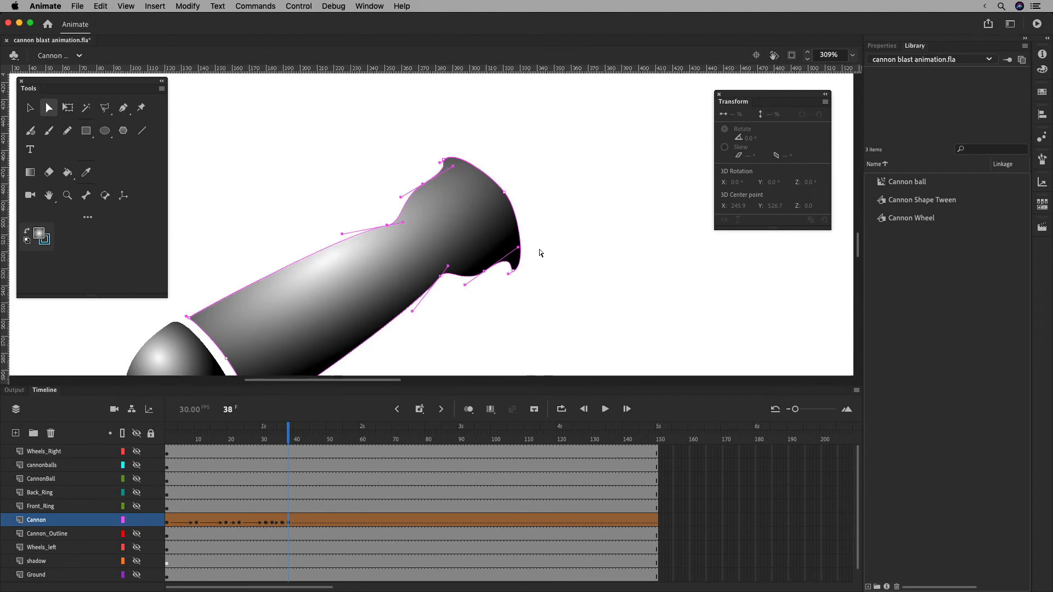
pyautogui.click(548, 279)
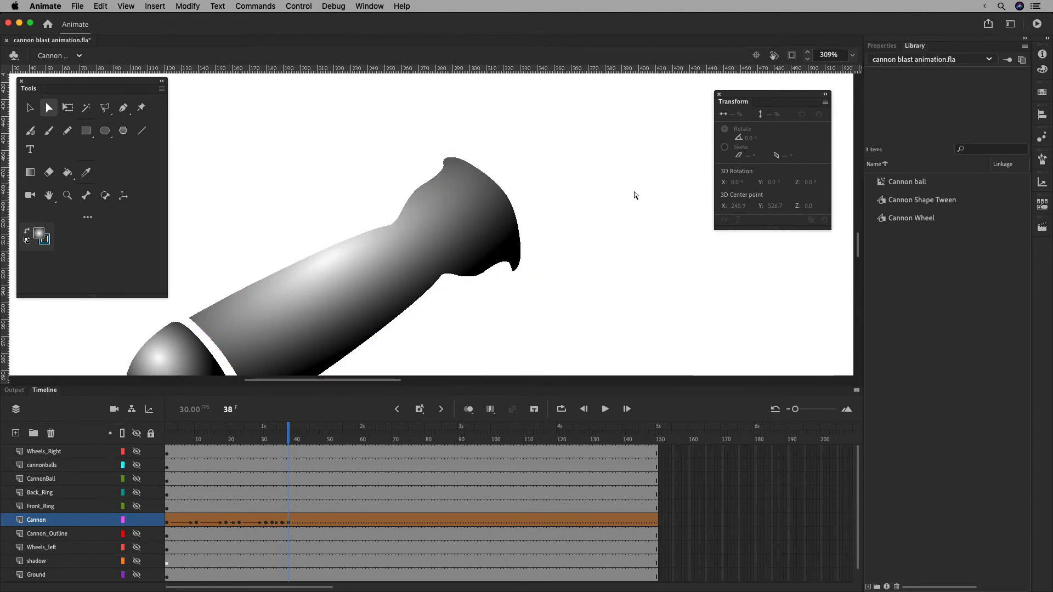
# Copy the Cannon layer's undistorted keyframe from frame 10 to frame 45.
pyautogui.moveTo(287, 433)
pyautogui.mouseDown()
pyautogui.moveTo(254, 433)
pyautogui.moveTo(316, 433)
pyautogui.moveTo(233, 433)
pyautogui.moveTo(304, 432)
pyautogui.mouseUp()
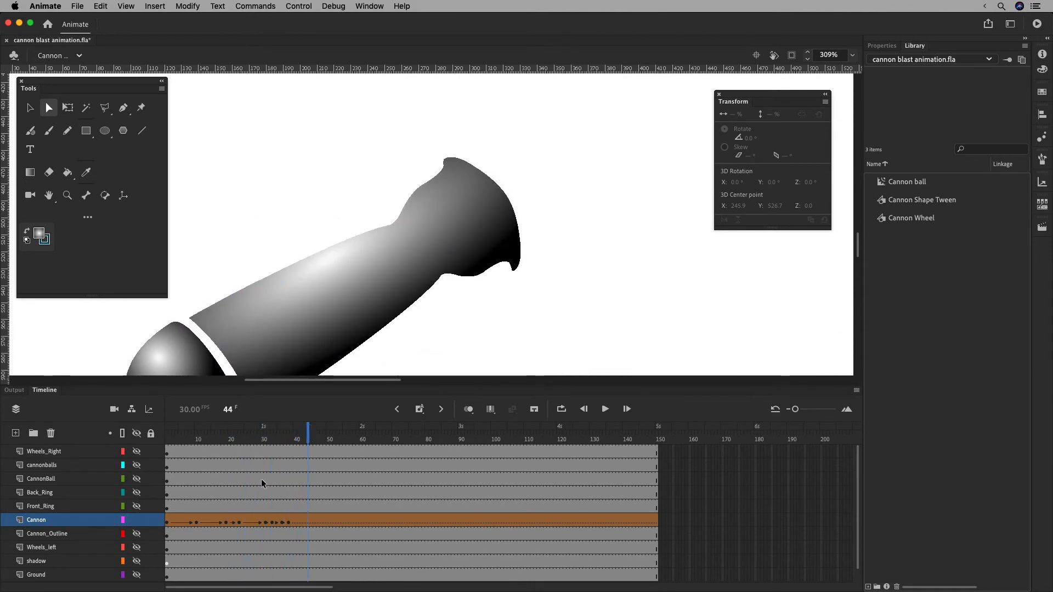
pyautogui.click(228, 523)
pyautogui.moveTo(229, 438); pyautogui.dragTo(198, 443)
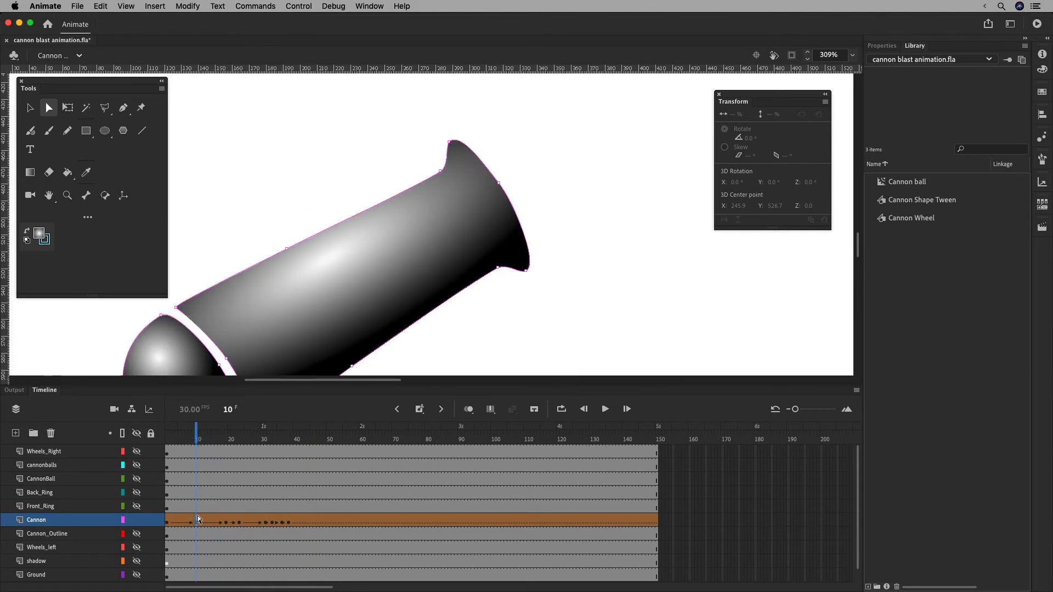
pyautogui.moveTo(197, 520); pyautogui.dragTo(301, 523)
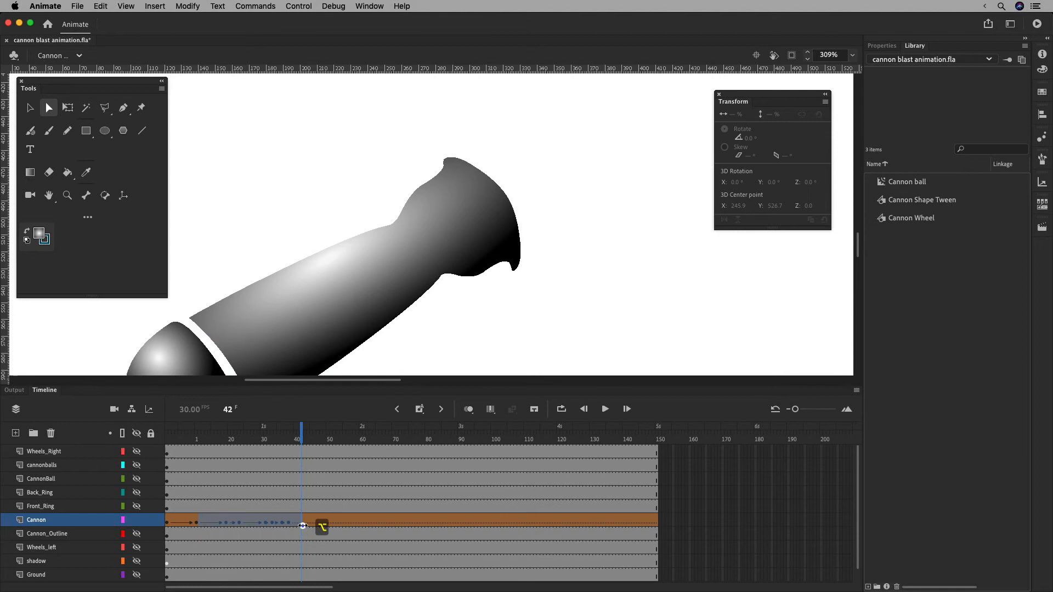
pyautogui.click(198, 523)
pyautogui.moveTo(196, 521); pyautogui.dragTo(312, 522)
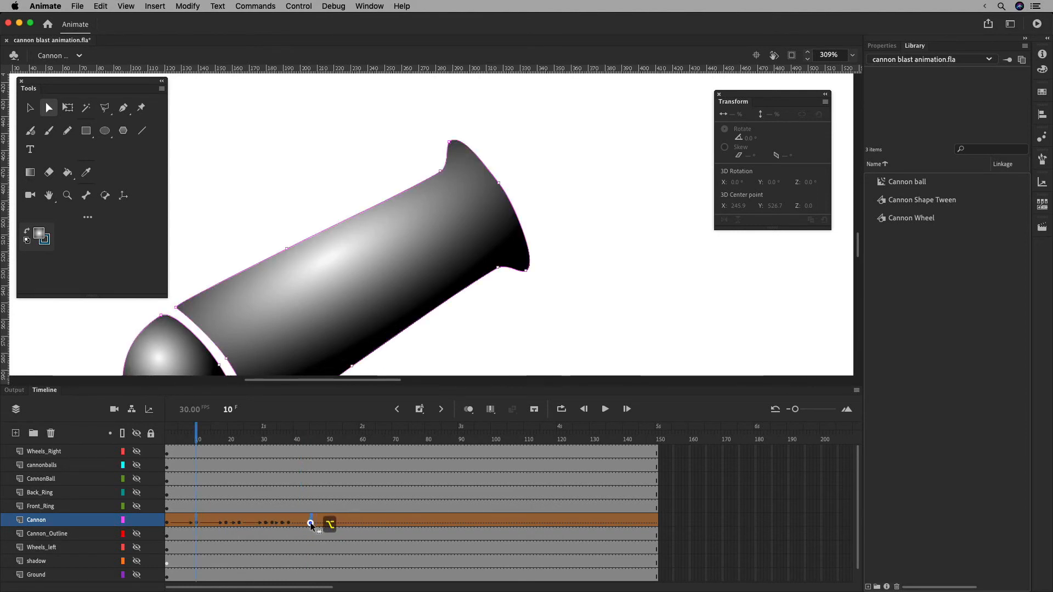
# Select the anchor points of the muzzle and bulge at frame 38 and shift them together outward along the barrel's direction.
pyautogui.click(310, 438)
pyautogui.moveTo(310, 438); pyautogui.dragTo(289, 468)
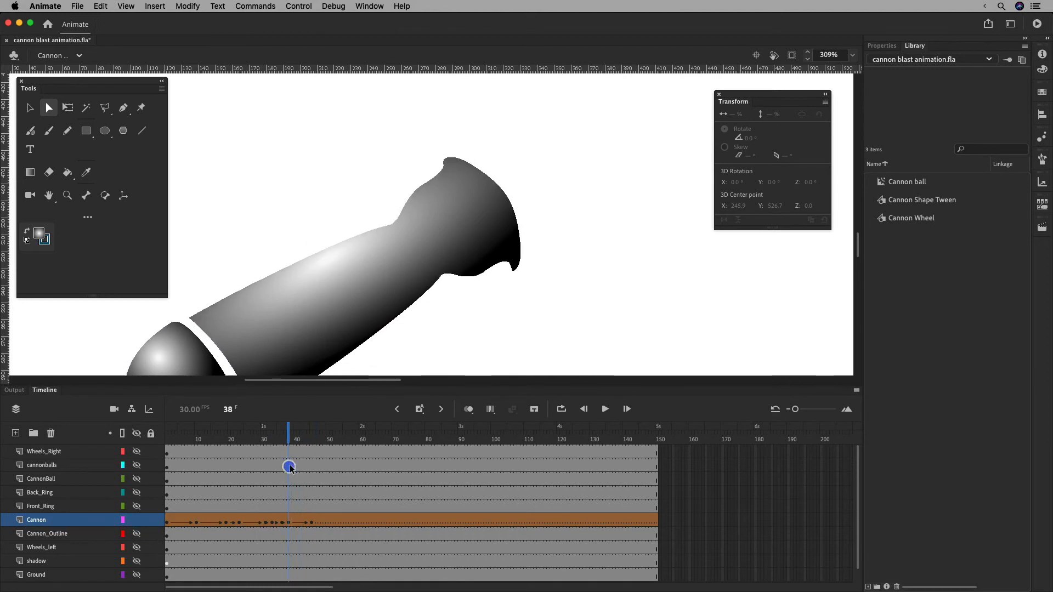
pyautogui.click(289, 522)
pyautogui.click(313, 524)
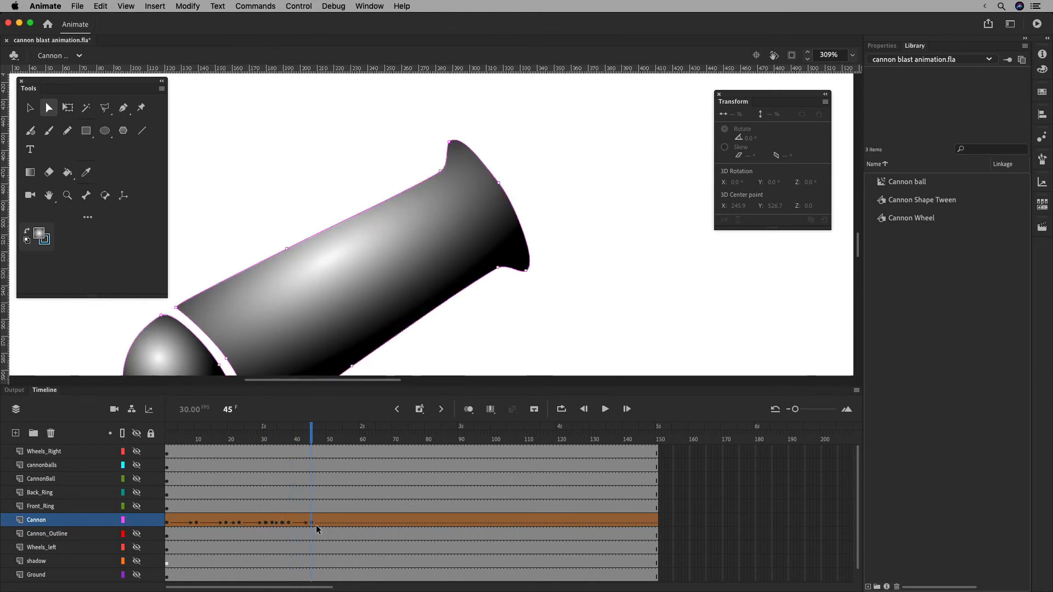
pyautogui.click(289, 523)
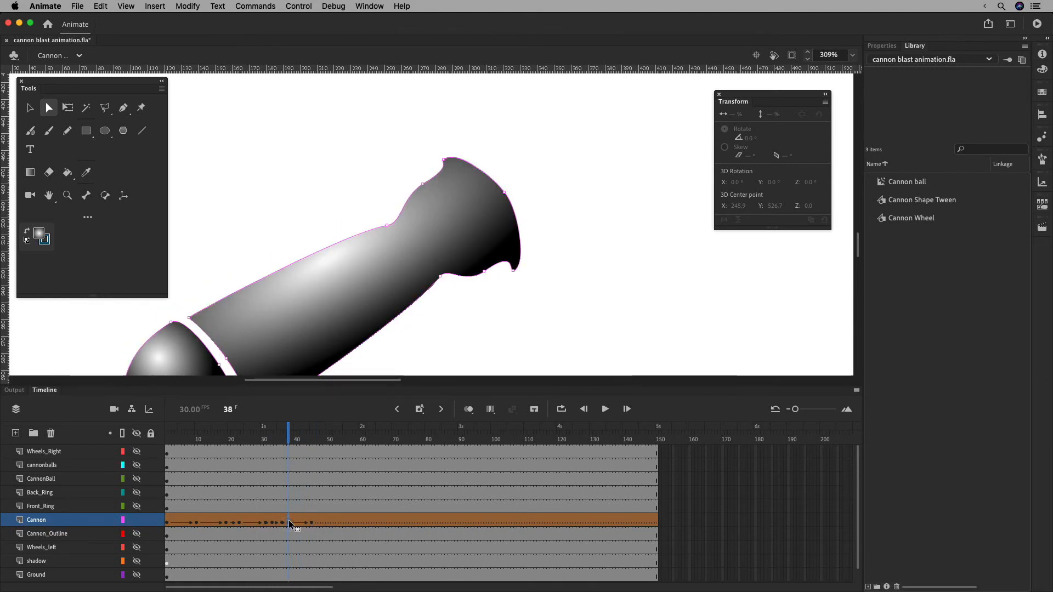
pyautogui.moveTo(555, 296); pyautogui.dragTo(346, 152)
pyautogui.moveTo(507, 199); pyautogui.dragTo(538, 174)
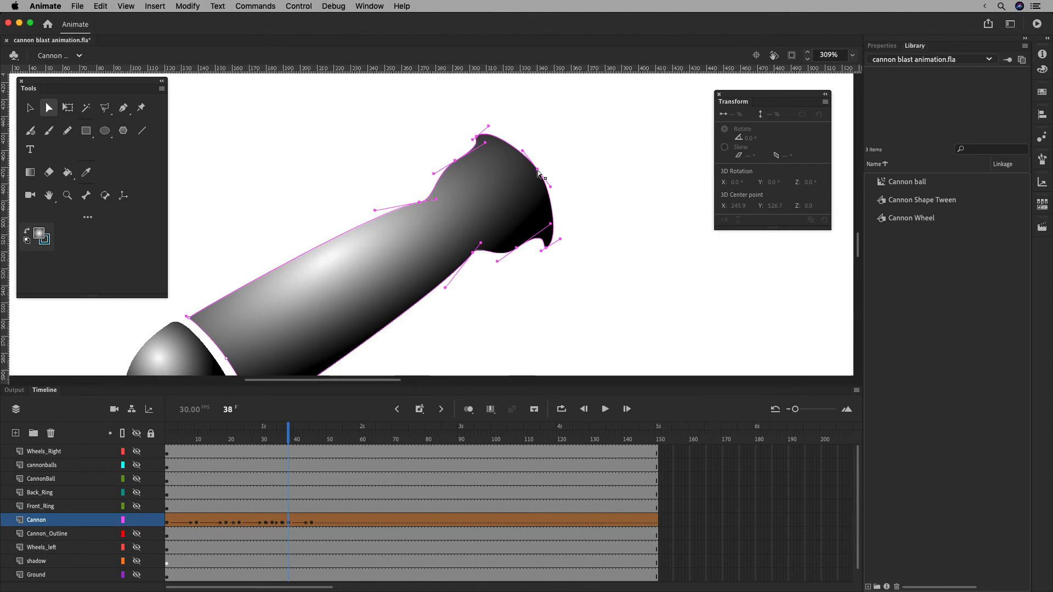
# Pinch the barrel behind the bulge at frame 38 by pulling the lower neck anchor point back and the upper one inward.
pyautogui.click(490, 284)
pyautogui.click(472, 252)
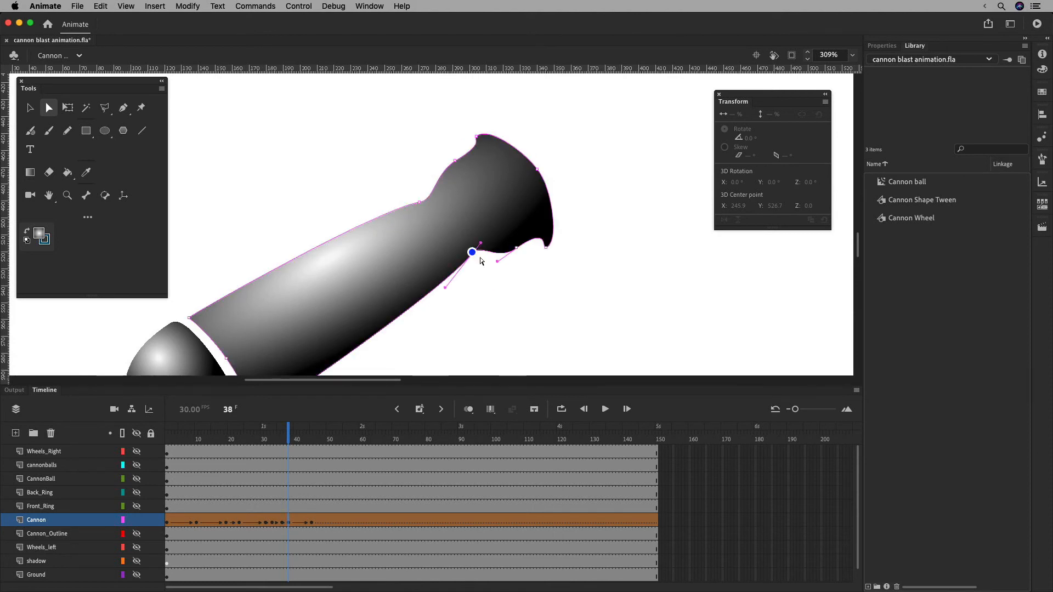
pyautogui.moveTo(474, 254); pyautogui.dragTo(442, 258)
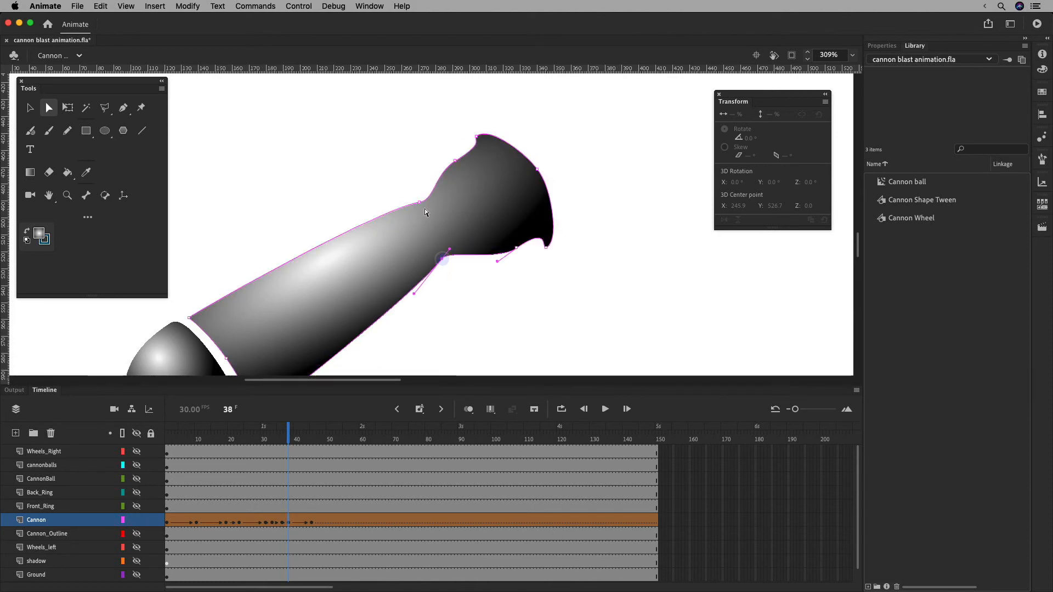
pyautogui.moveTo(423, 203); pyautogui.dragTo(428, 224)
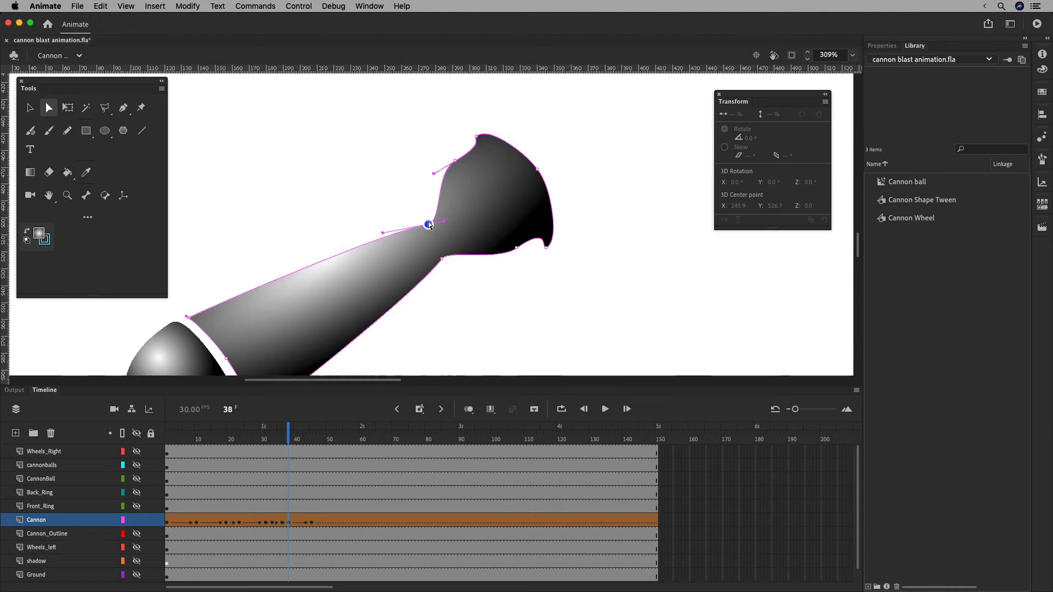
# Add a shape hint at the muzzle's upper notch on frame 38 and match it to the same notch on frame 45.
pyautogui.click(303, 439)
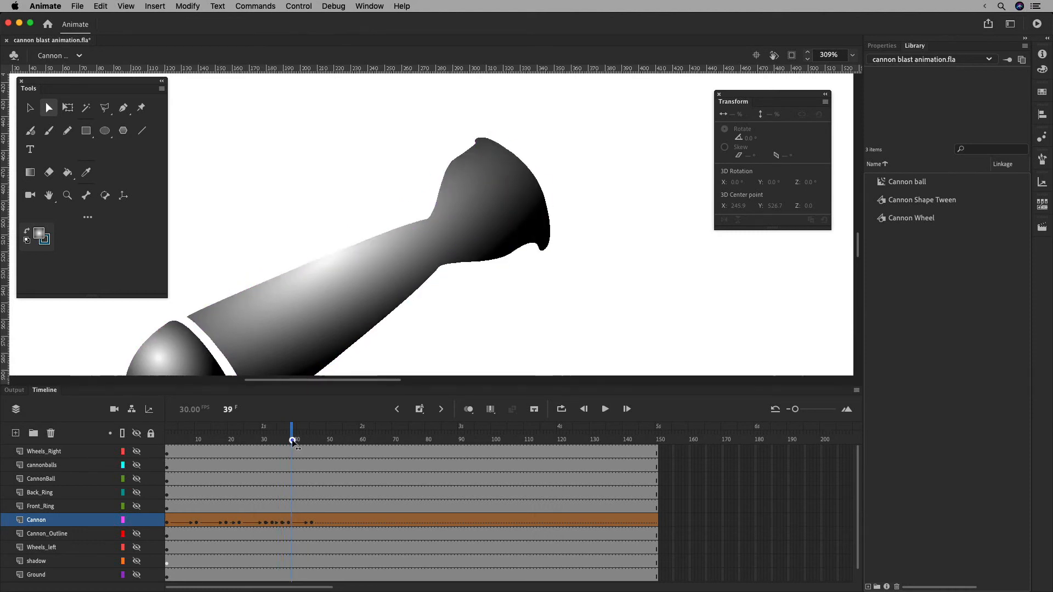
pyautogui.moveTo(304, 439)
pyautogui.mouseDown()
pyautogui.moveTo(258, 431)
pyautogui.moveTo(312, 427)
pyautogui.moveTo(281, 429)
pyautogui.moveTo(311, 427)
pyautogui.moveTo(289, 434)
pyautogui.mouseUp()
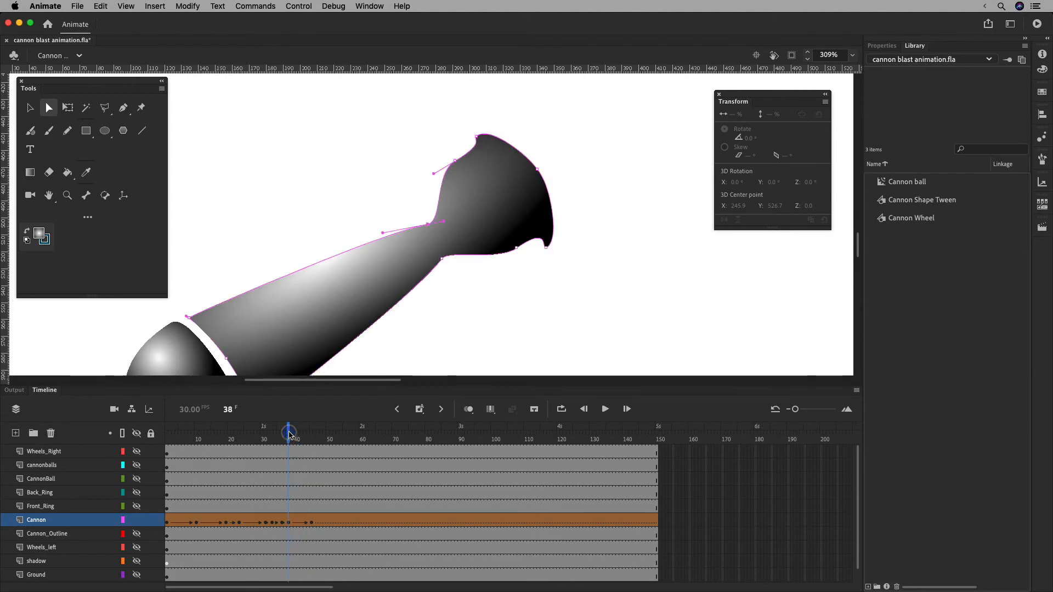
pyautogui.click(313, 522)
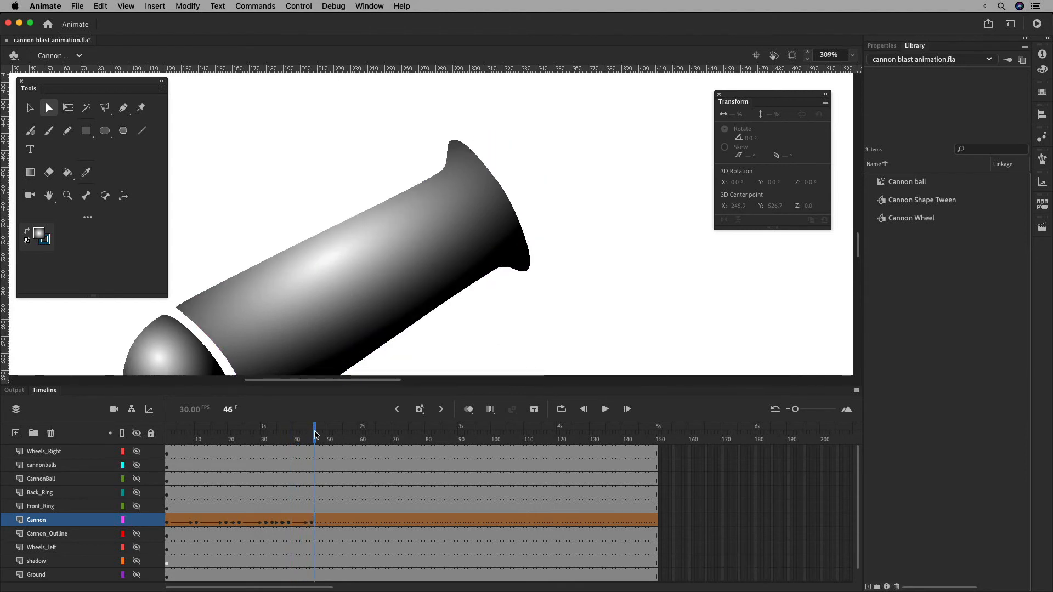
pyautogui.moveTo(315, 434); pyautogui.dragTo(288, 436)
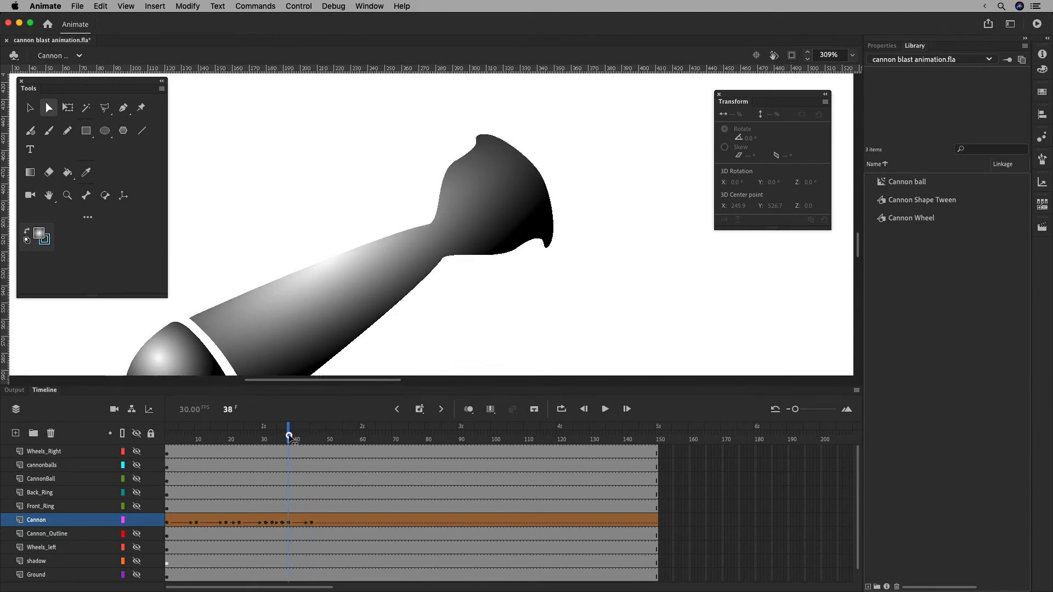
pyautogui.click(287, 521)
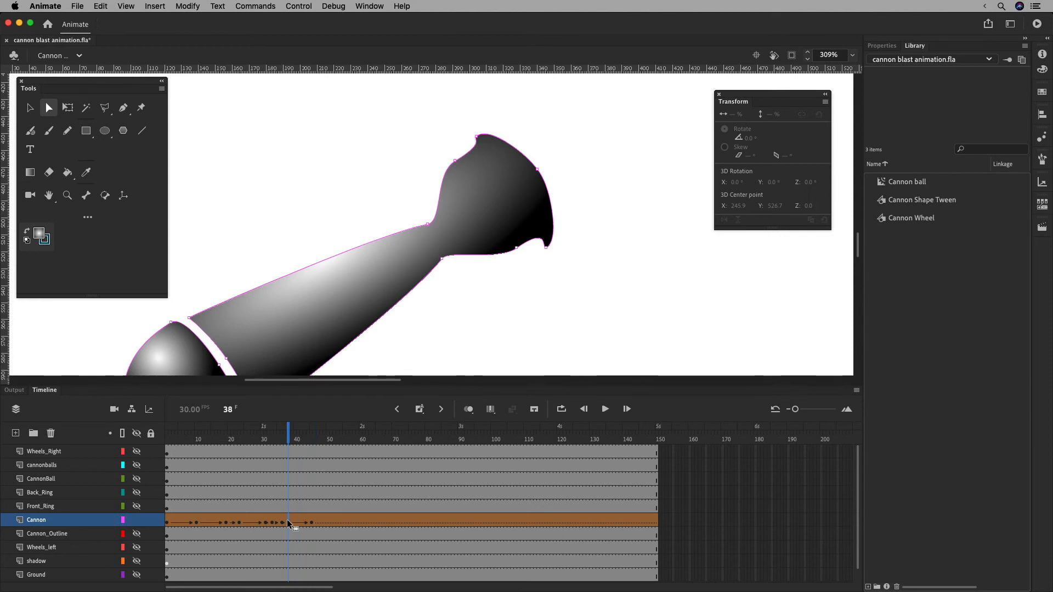
pyautogui.press('super+shift+h')
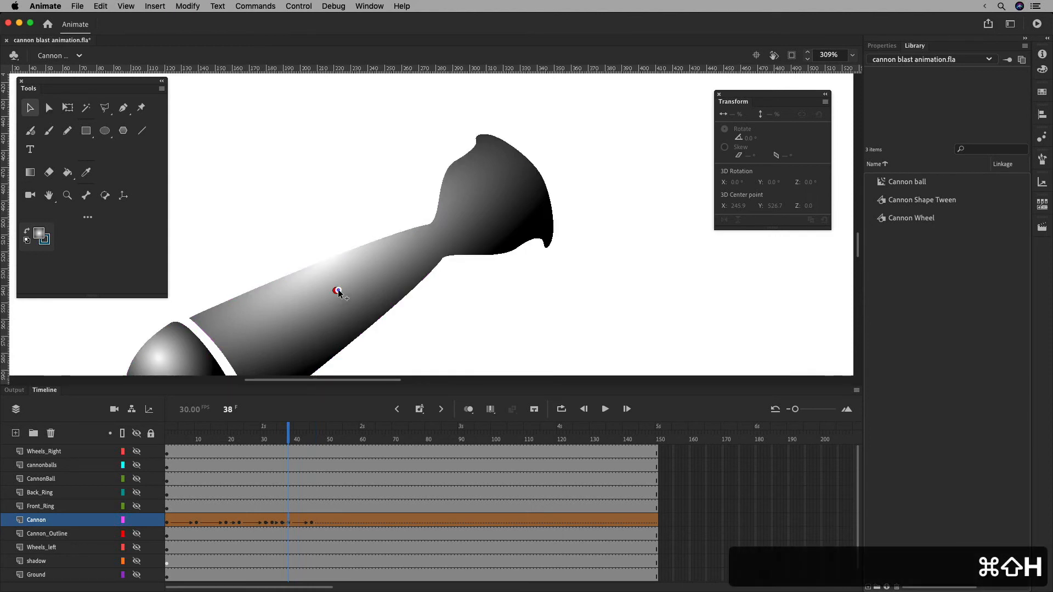
pyautogui.moveTo(536, 170); pyautogui.dragTo(478, 149)
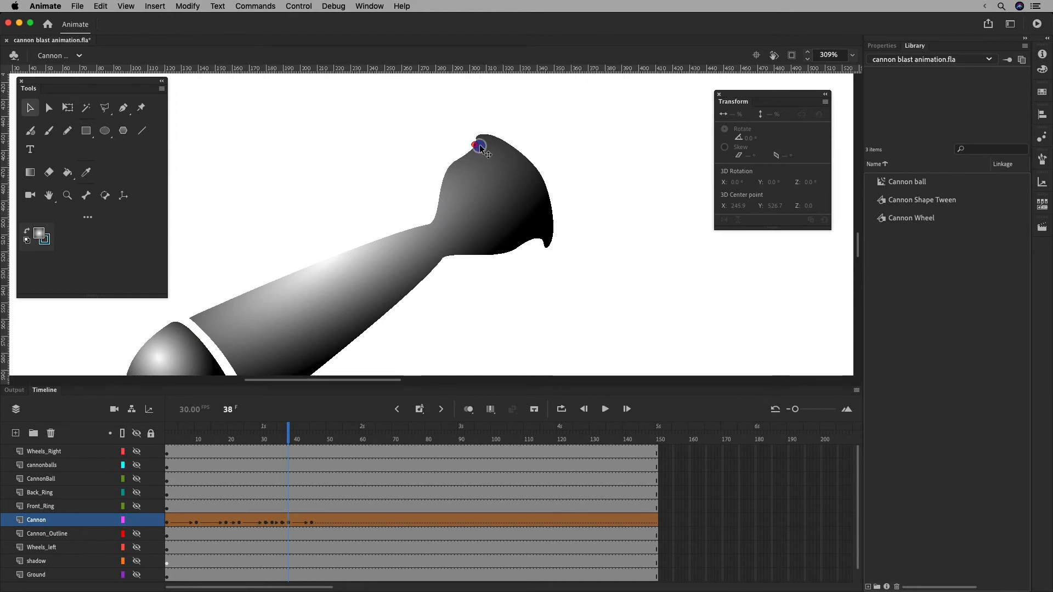
pyautogui.click(314, 523)
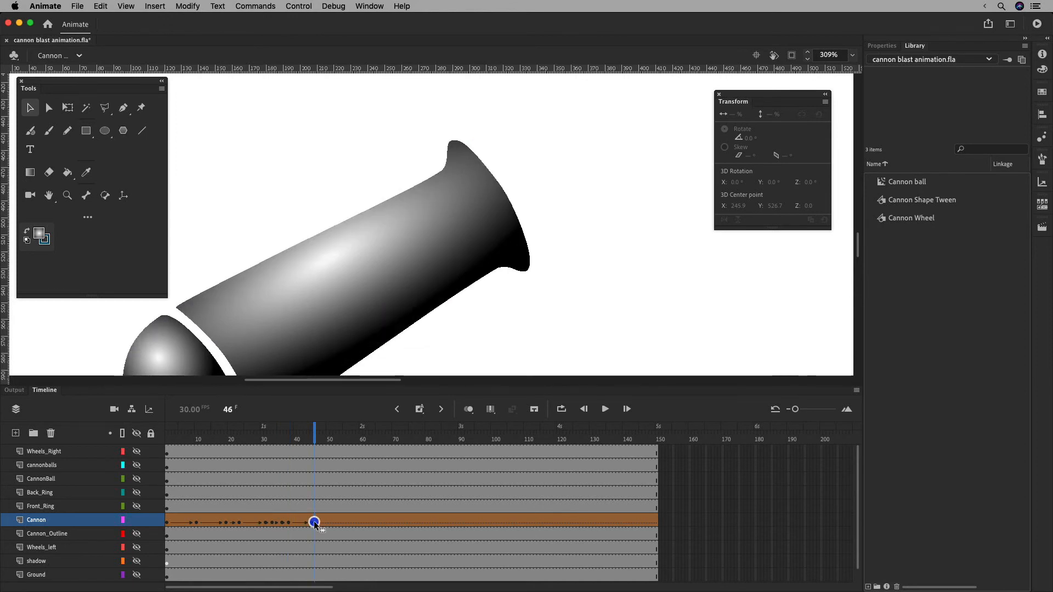
pyautogui.click(311, 522)
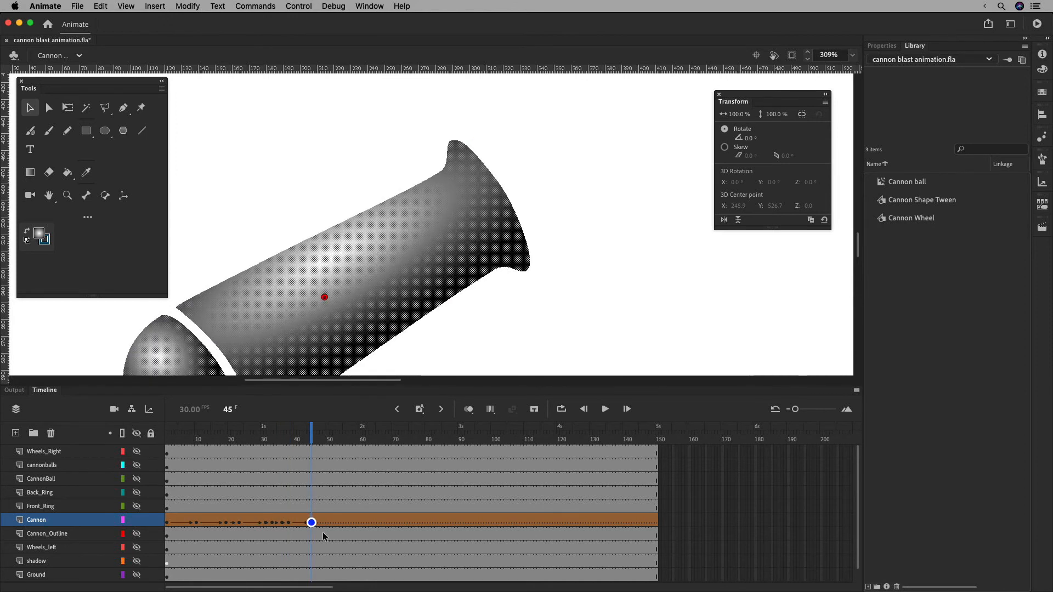
pyautogui.moveTo(450, 168); pyautogui.dragTo(449, 170)
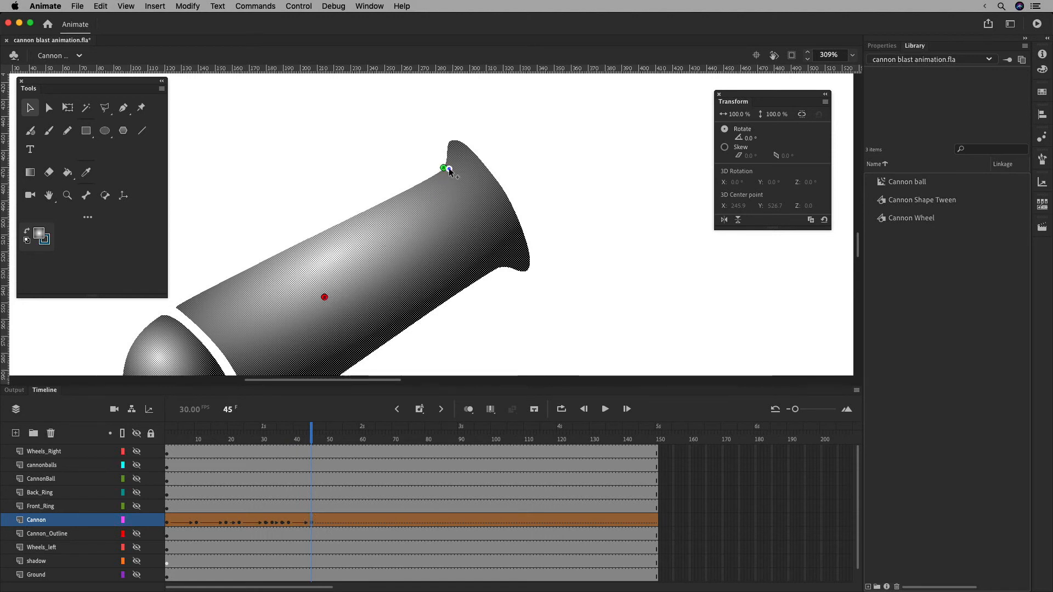
# Add a second shape hint at the muzzle's lower notch on frame 38 and match it to the same notch on frame 45.
pyautogui.moveTo(311, 435); pyautogui.dragTo(289, 435)
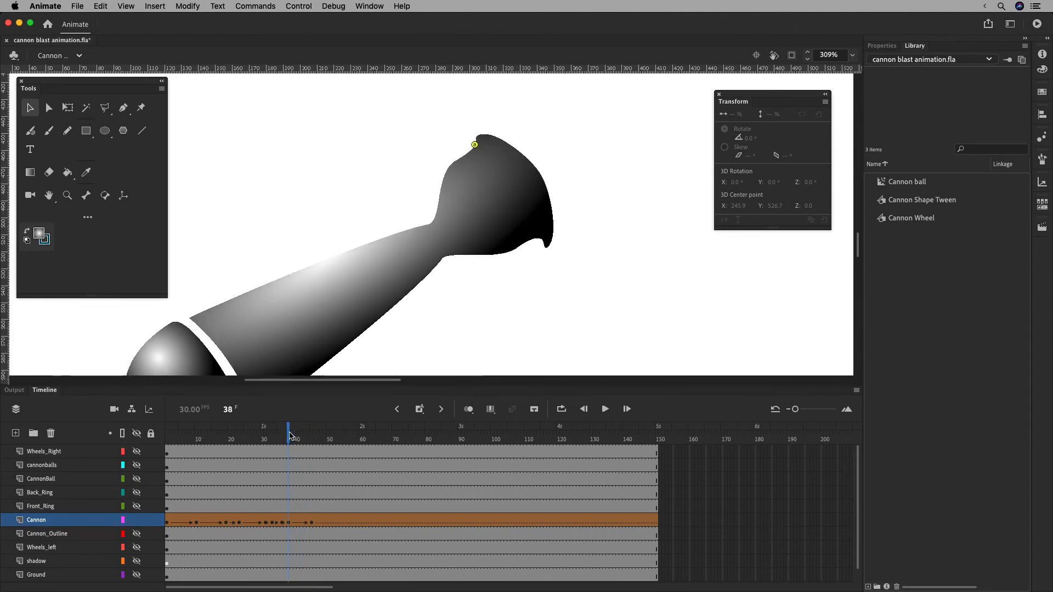
pyautogui.press('super+shift+h')
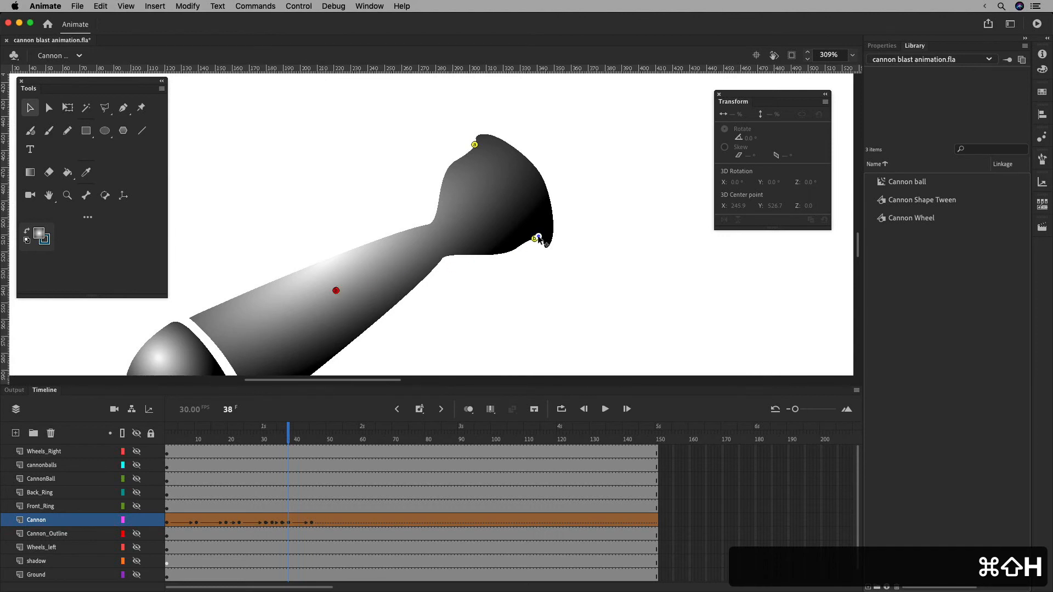
pyautogui.moveTo(537, 237); pyautogui.dragTo(545, 239)
pyautogui.click(312, 521)
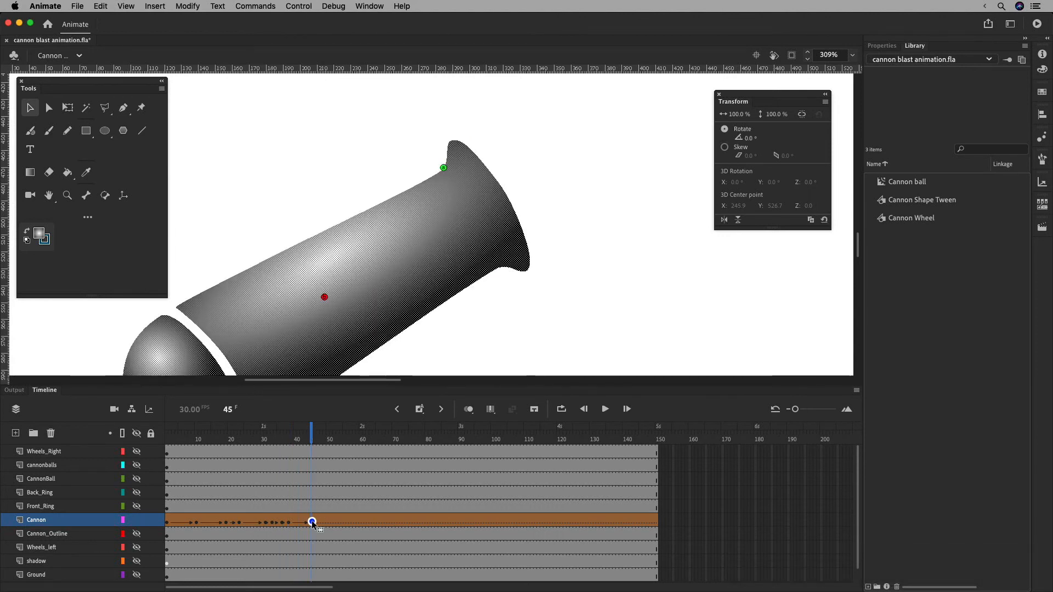
pyautogui.moveTo(325, 298); pyautogui.dragTo(507, 268)
# Play the cannon animation from frame 1 twice to review the shape tween through frame 45.
pyautogui.moveTo(311, 440); pyautogui.dragTo(162, 434)
pyautogui.press('super+minus')
pyautogui.click(605, 409)
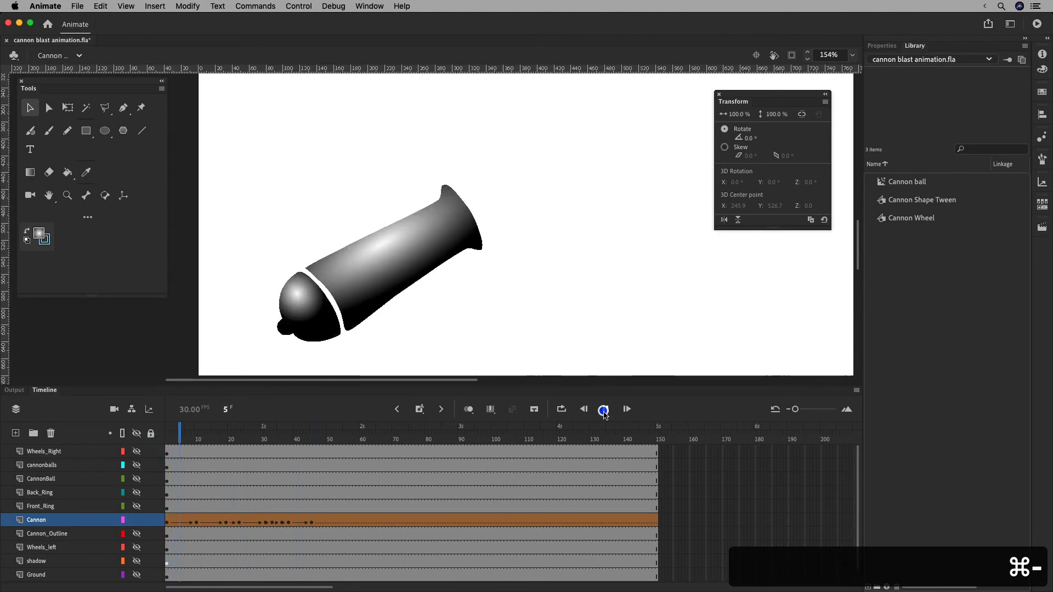
pyautogui.click(606, 409)
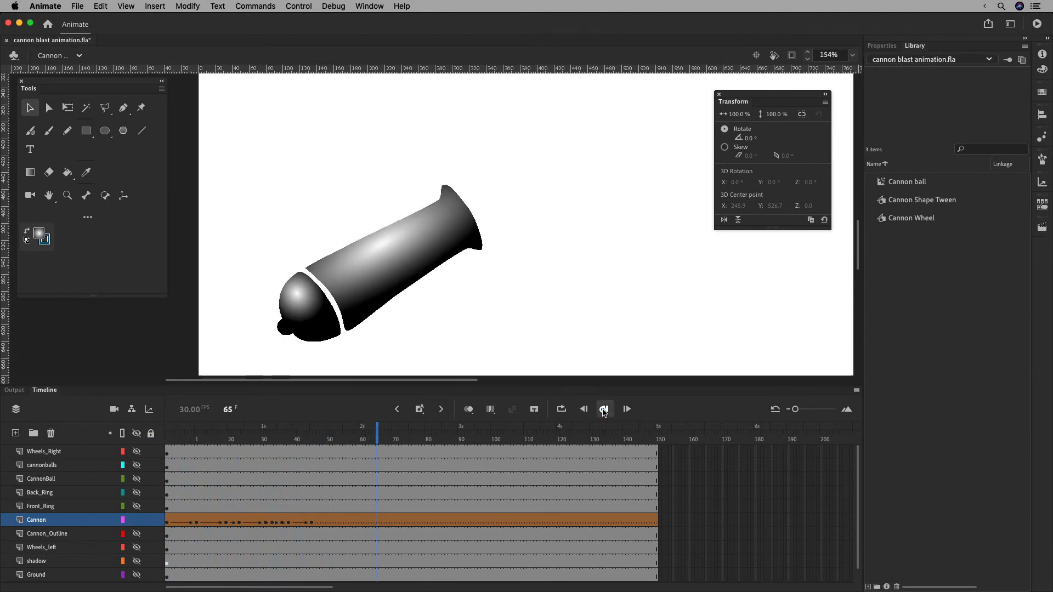
pyautogui.moveTo(383, 443); pyautogui.dragTo(136, 433)
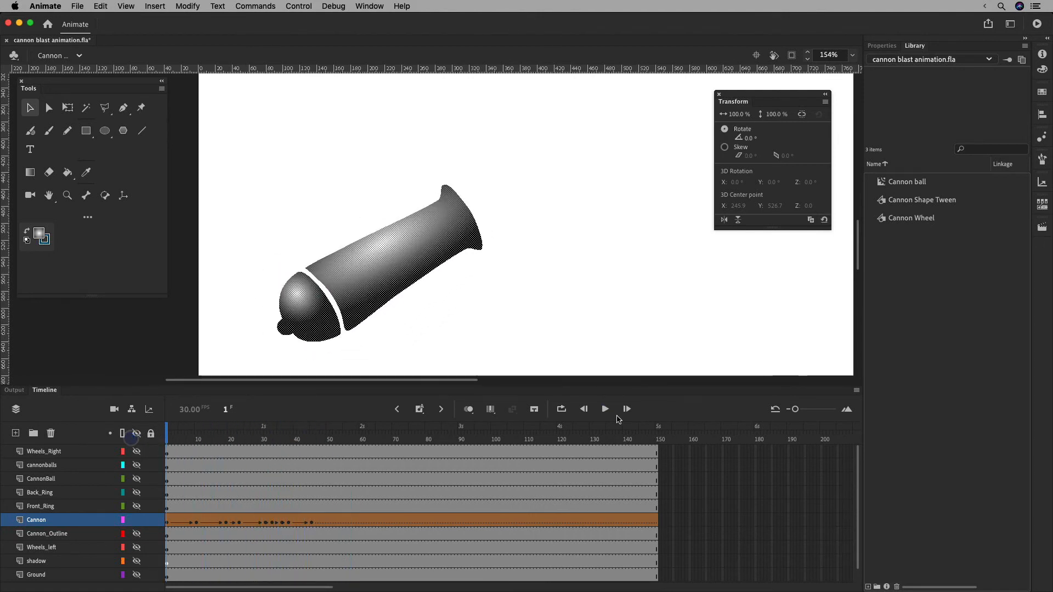
pyautogui.click(605, 409)
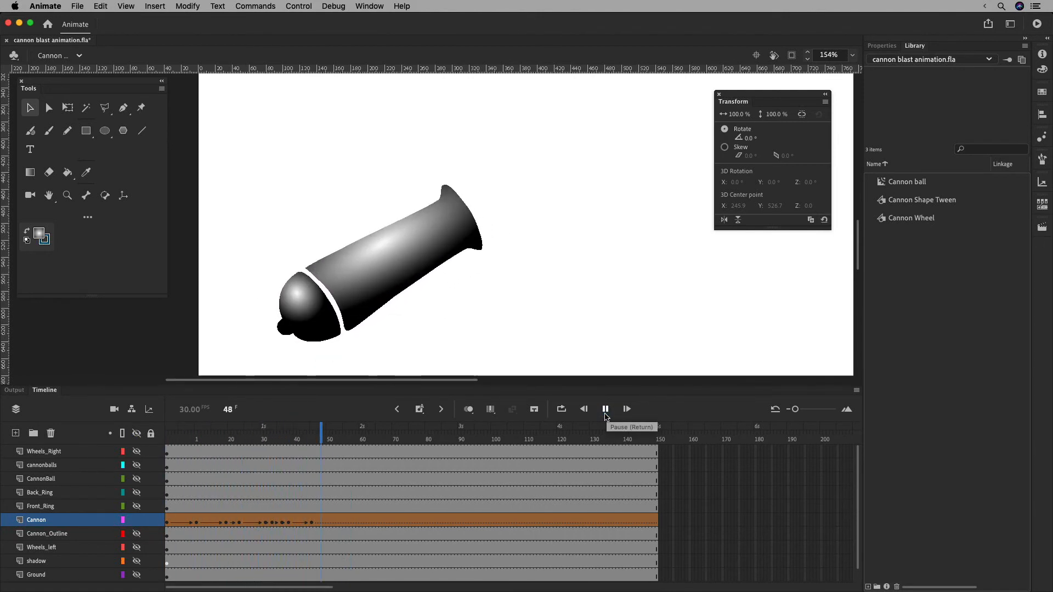
pyautogui.click(604, 415)
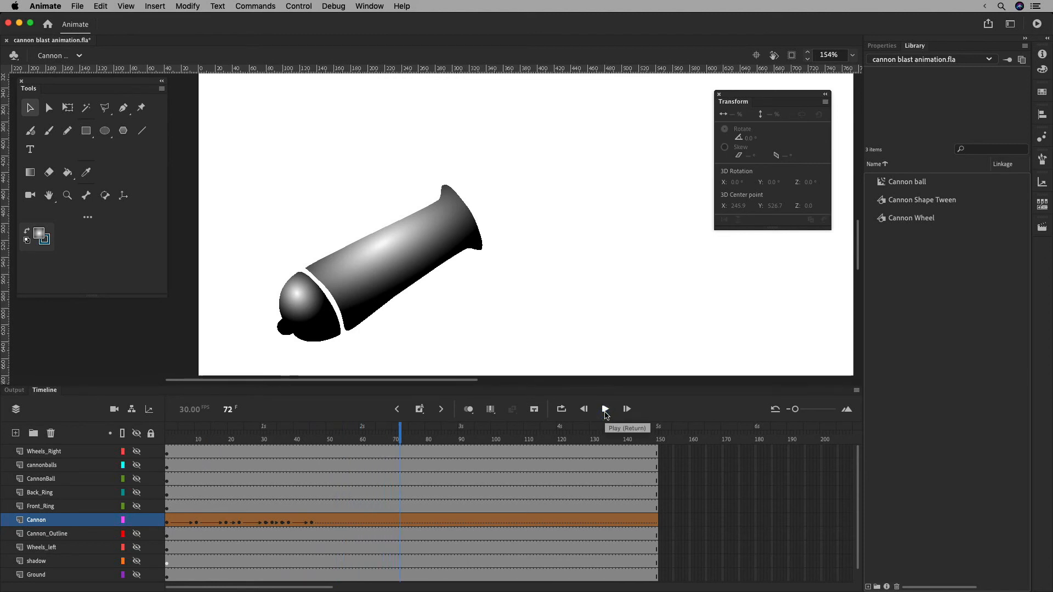
# Make the CannonBall layer visible and move it directly above the Cannon layer, beneath Front_Ring.
pyautogui.click(80, 480)
pyautogui.click(137, 480)
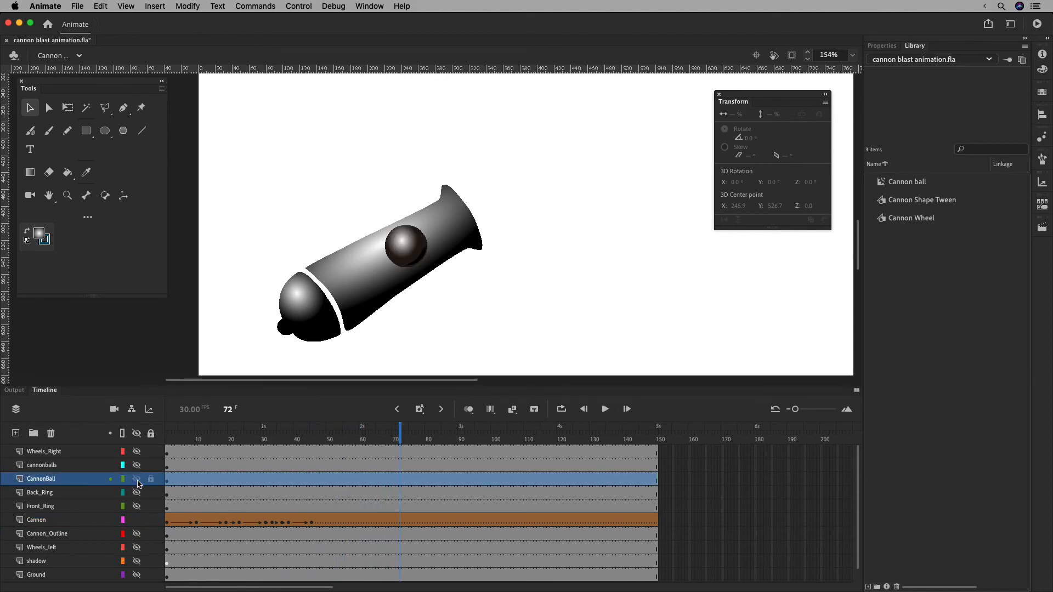
pyautogui.click(662, 483)
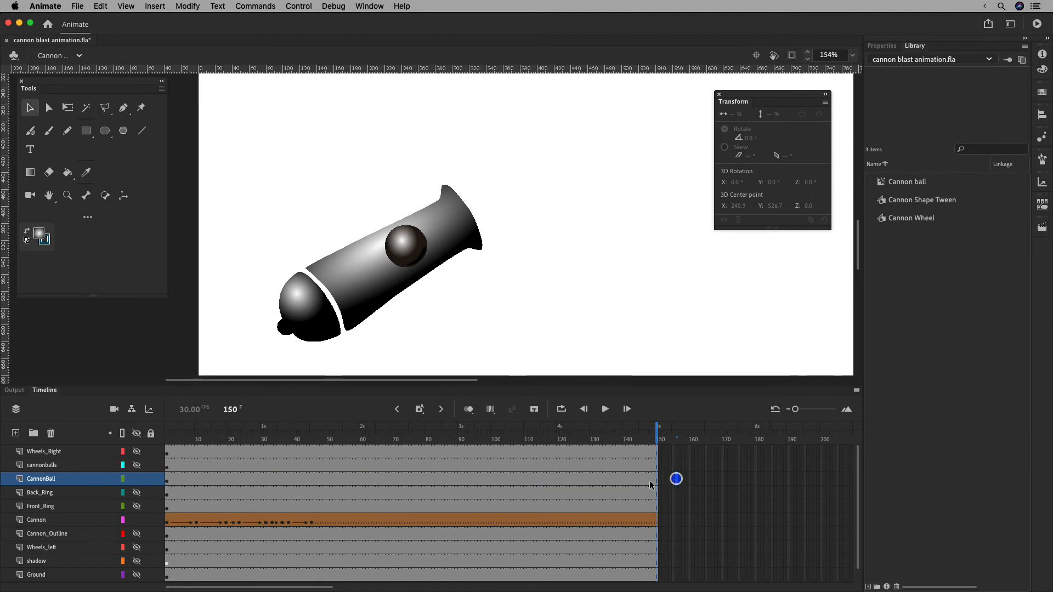
pyautogui.click(70, 480)
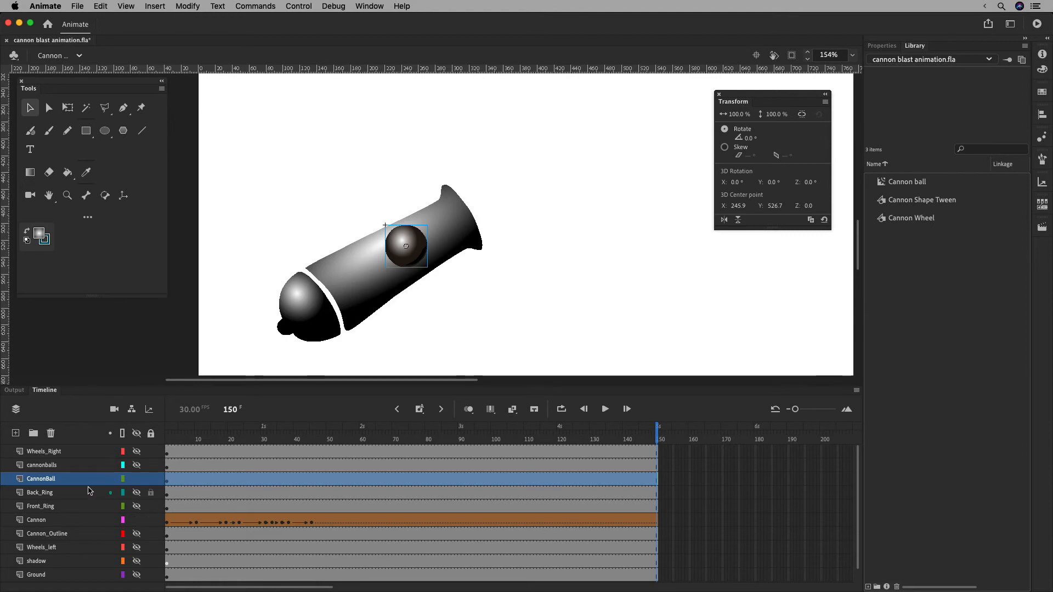
pyautogui.moveTo(83, 485); pyautogui.dragTo(51, 503)
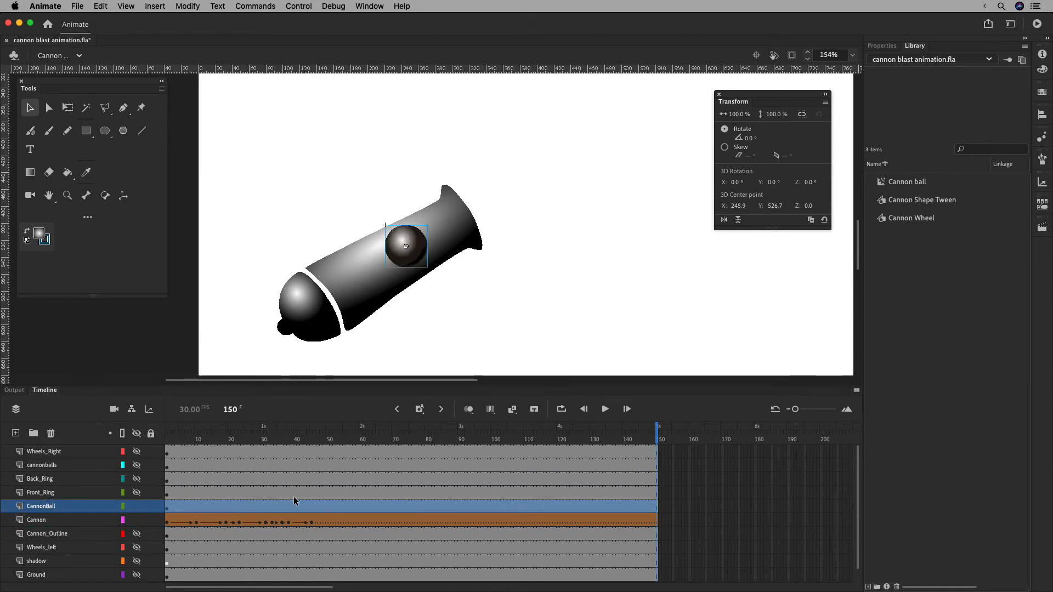
# Place the cannonball inside the bulged muzzle at frame 38 with a keyframe on the CannonBall layer, about X 311, Y 490.
pyautogui.click(312, 442)
pyautogui.moveTo(312, 443); pyautogui.dragTo(290, 446)
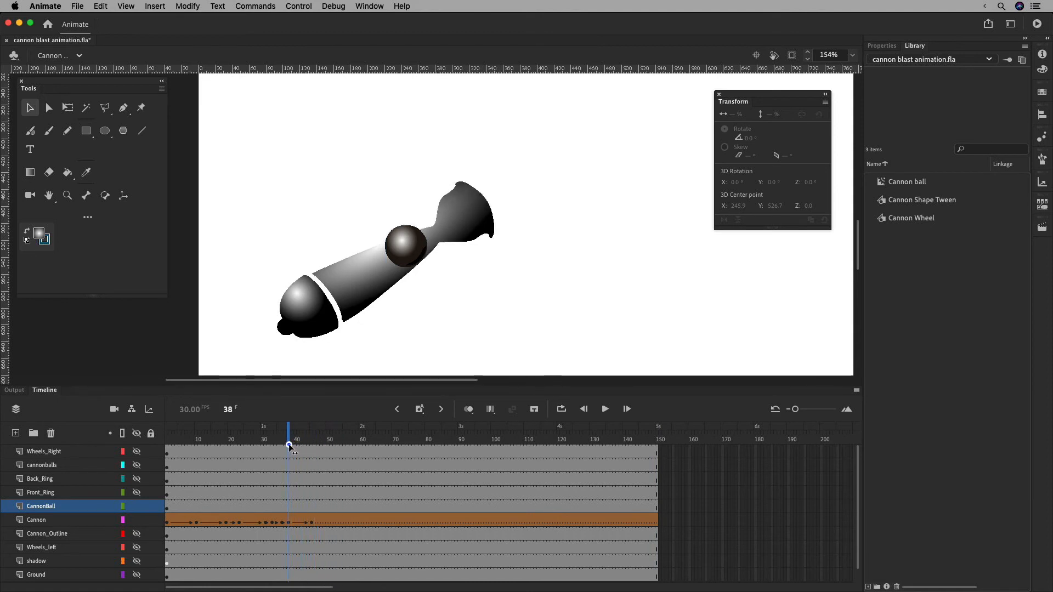
pyautogui.click(406, 245)
pyautogui.moveTo(449, 224)
pyautogui.mouseDown()
pyautogui.moveTo(442, 229)
pyautogui.moveTo(463, 216)
pyautogui.mouseUp()
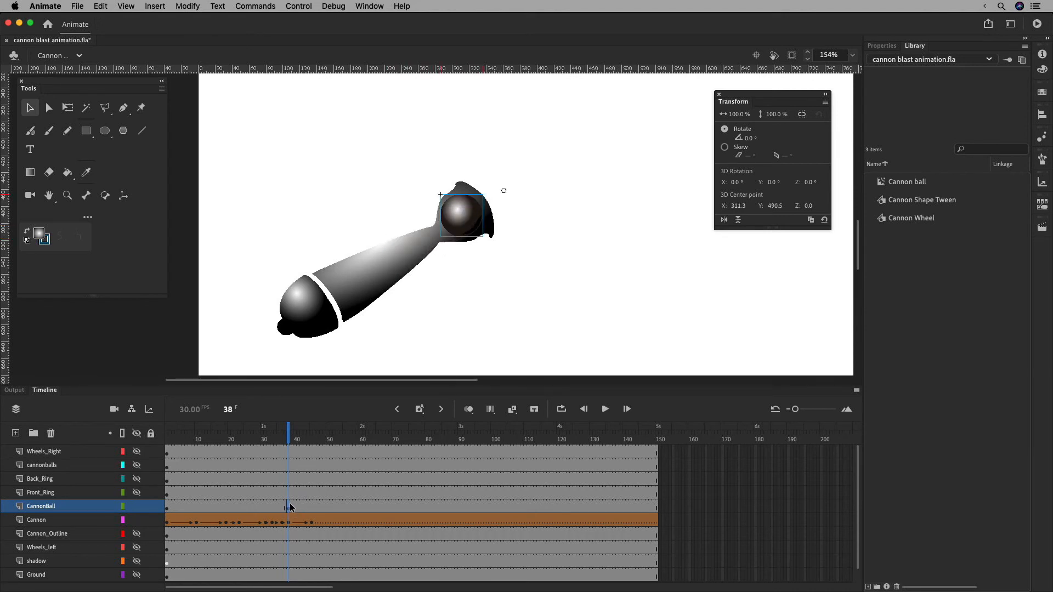
# Undo the cannonball's placement and reposition it inside the bulged muzzle at frame 38, about X 315, Y 487.
pyautogui.press('super+z')
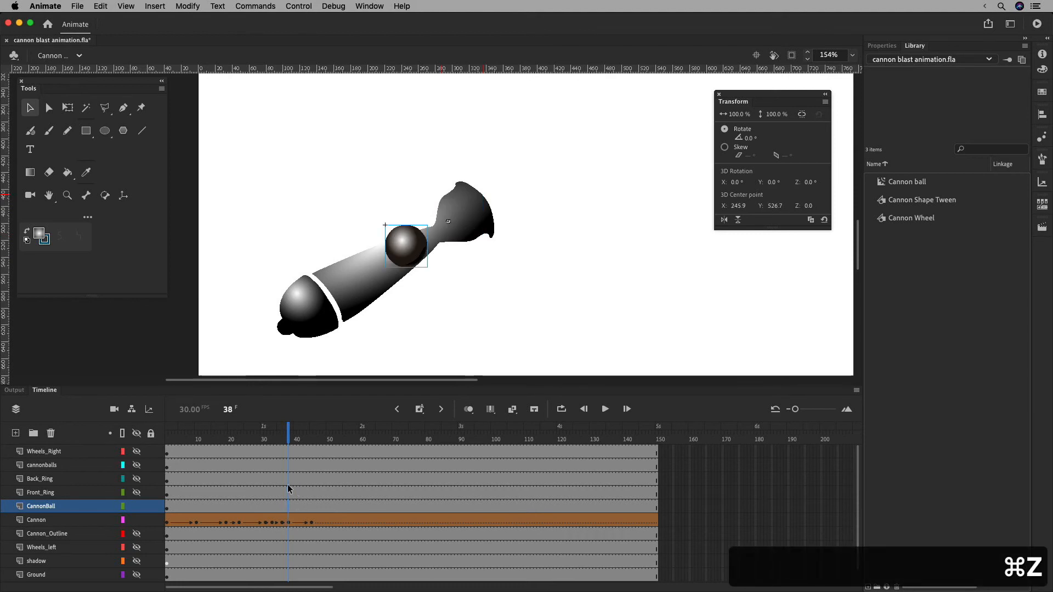
pyautogui.moveTo(407, 248); pyautogui.dragTo(463, 218)
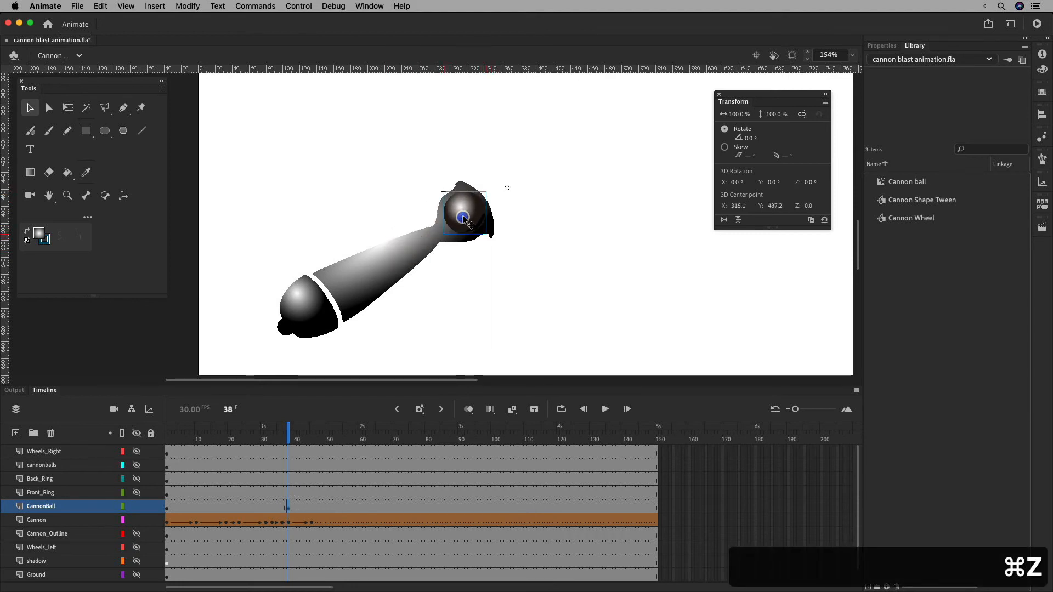
pyautogui.click(167, 508)
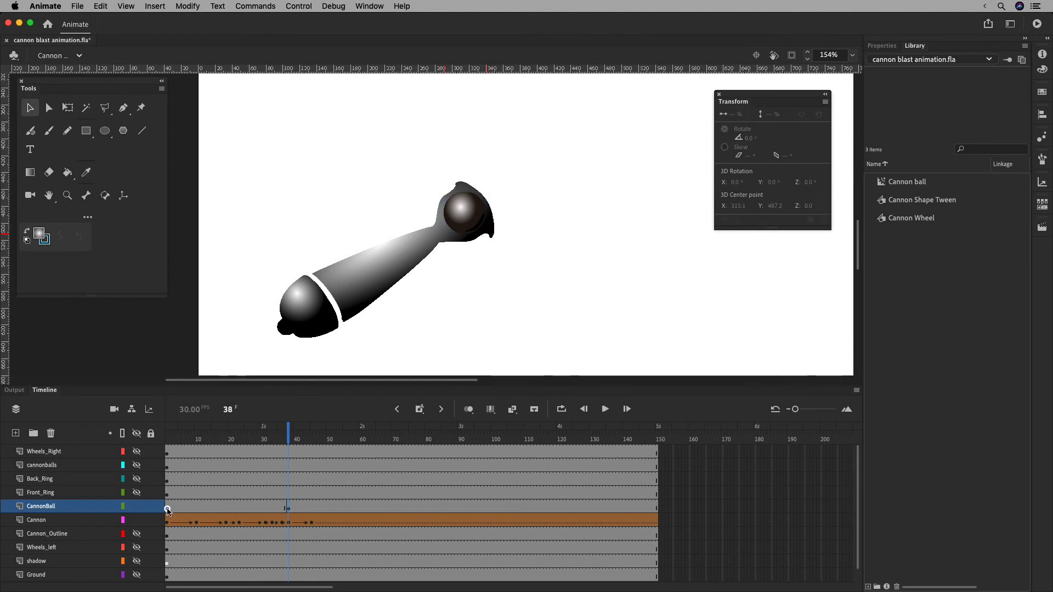
pyautogui.click(290, 508)
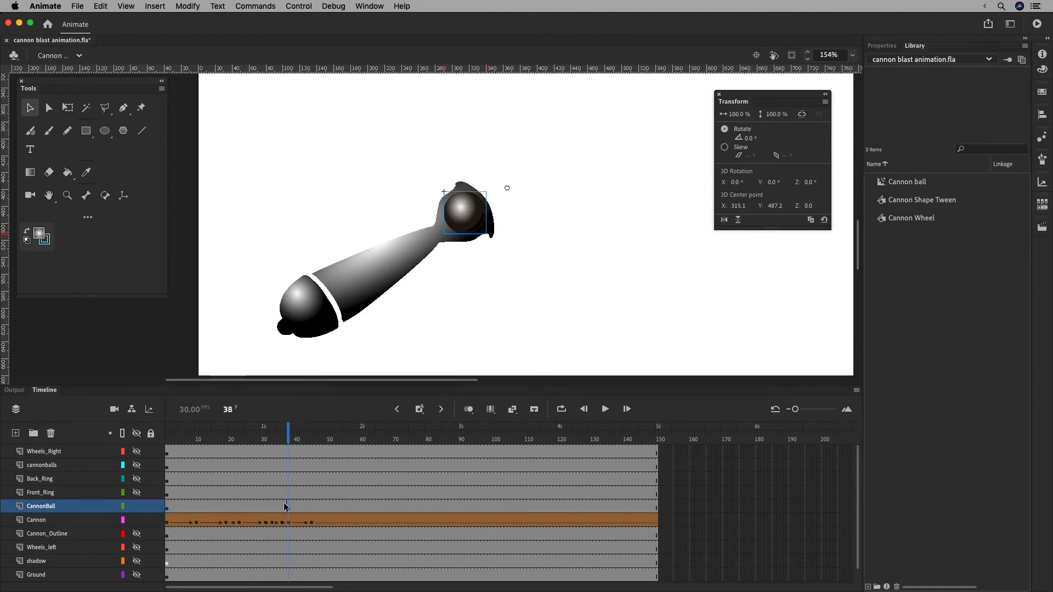
# Cut the CannonBall layer's frames before frame 38 and scrub the timeline to check when the ball appears.
pyautogui.moveTo(289, 437); pyautogui.dragTo(255, 436)
pyautogui.click(235, 507)
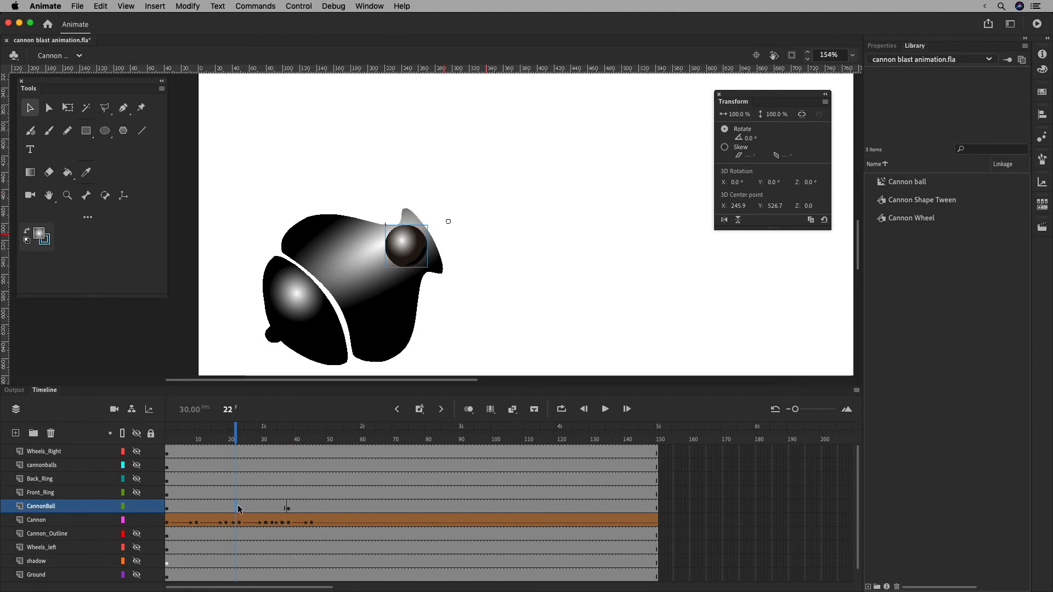
pyautogui.click(238, 505)
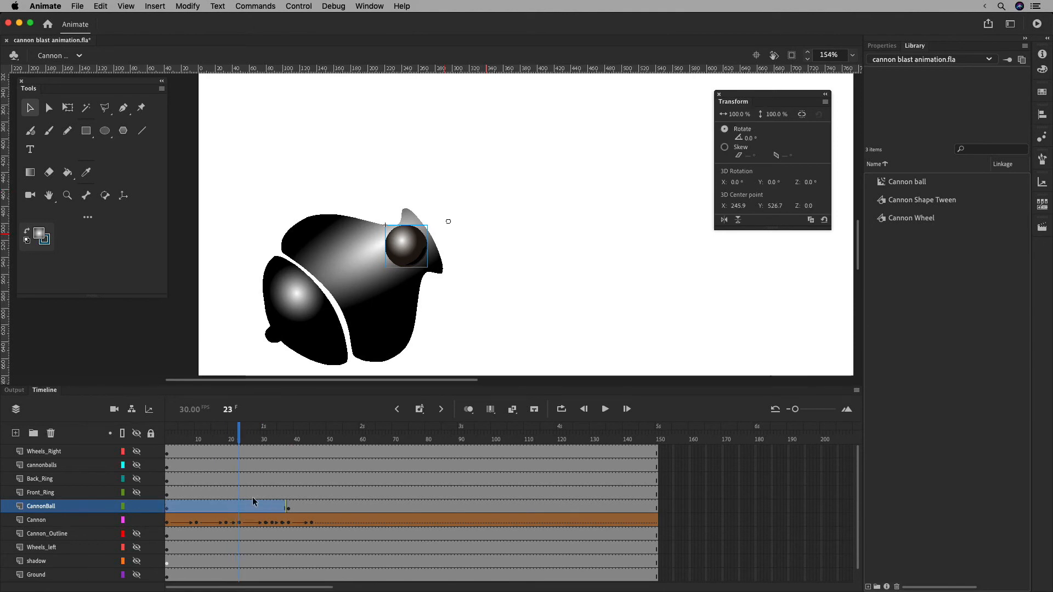
pyautogui.press('super+z')
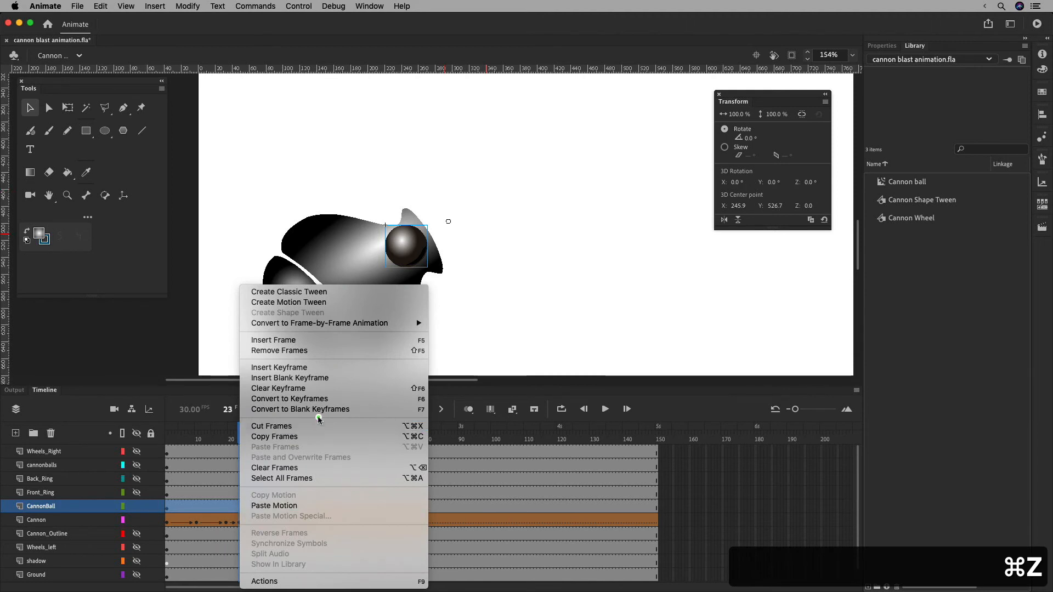
pyautogui.click(376, 426)
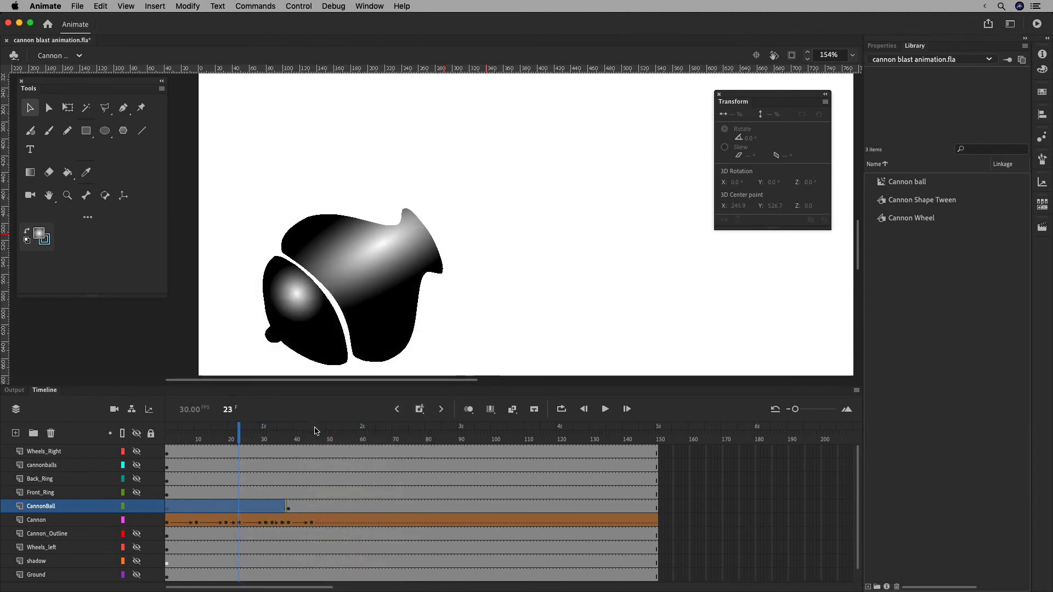
pyautogui.click(678, 506)
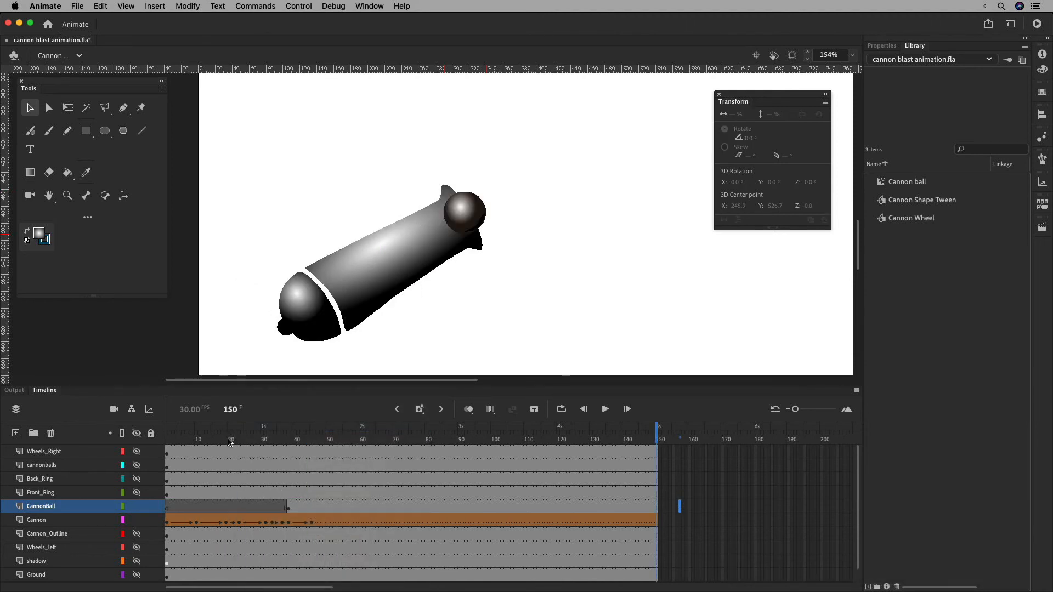
pyautogui.moveTo(230, 442); pyautogui.dragTo(199, 441)
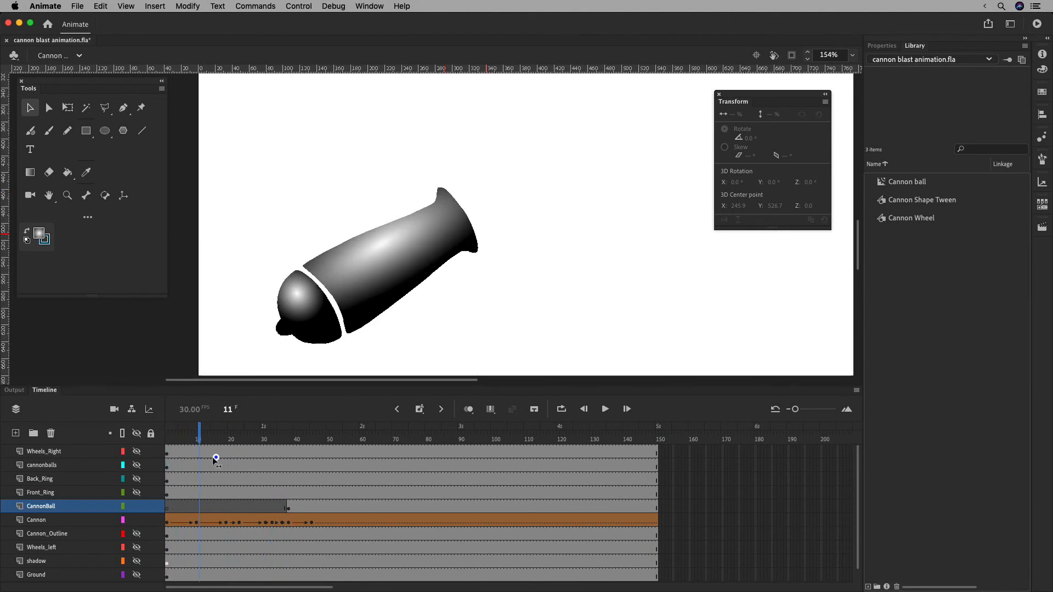
pyautogui.click(291, 439)
pyautogui.click(291, 505)
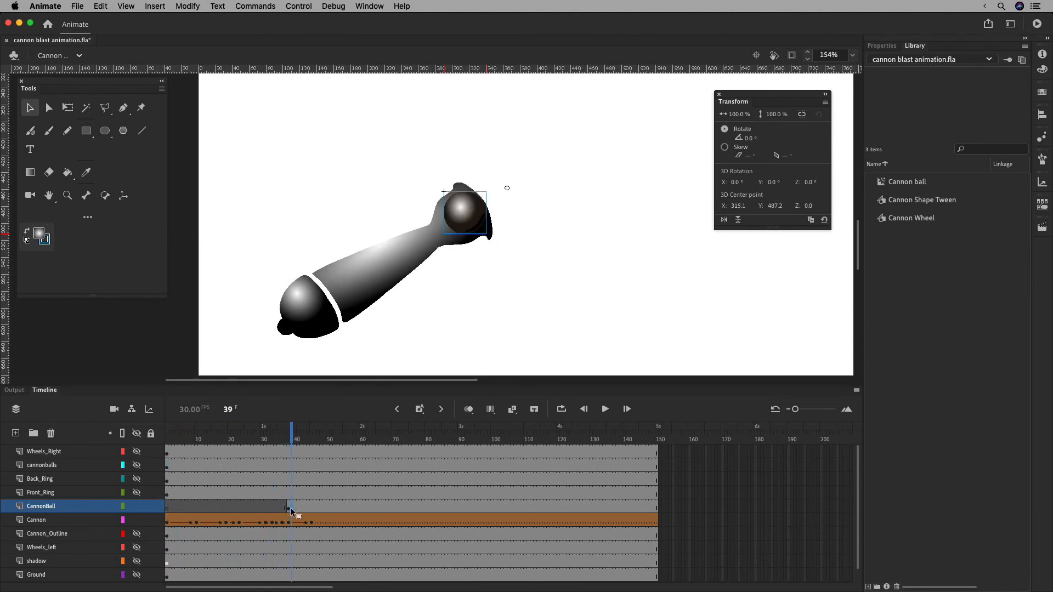
pyautogui.moveTo(291, 436); pyautogui.dragTo(289, 439)
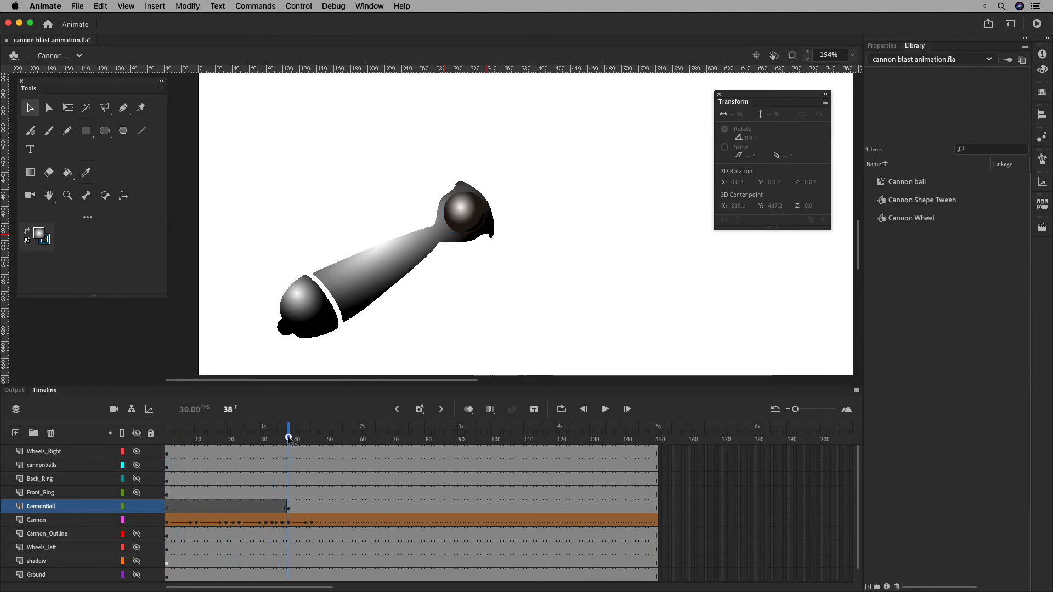
# Create a motion tween on the CannonBall layer's span starting at frame 38.
pyautogui.rightClick(336, 507)
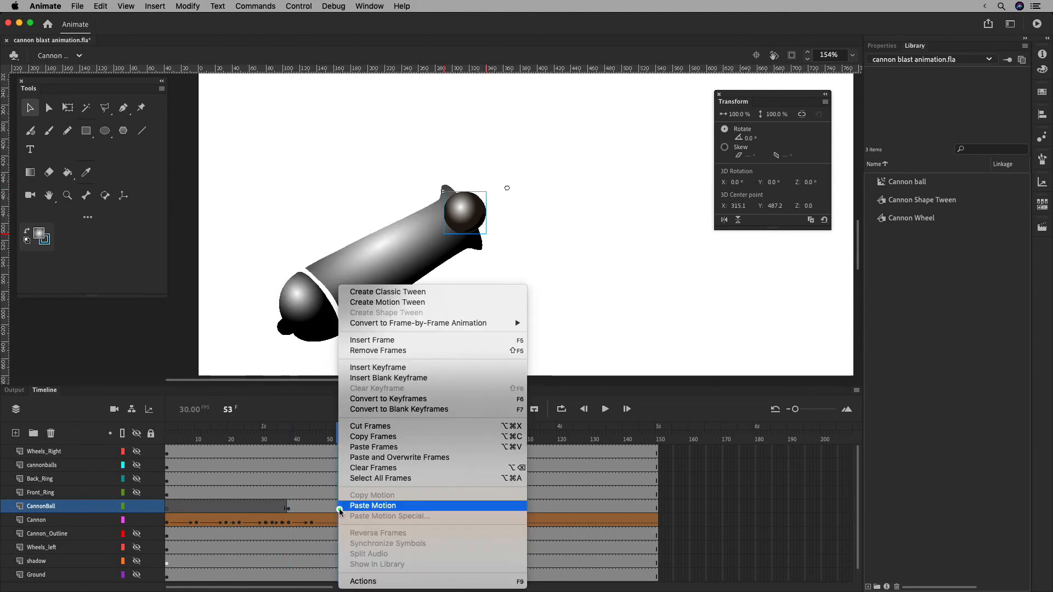
pyautogui.click(430, 302)
pyautogui.moveTo(336, 438); pyautogui.dragTo(291, 443)
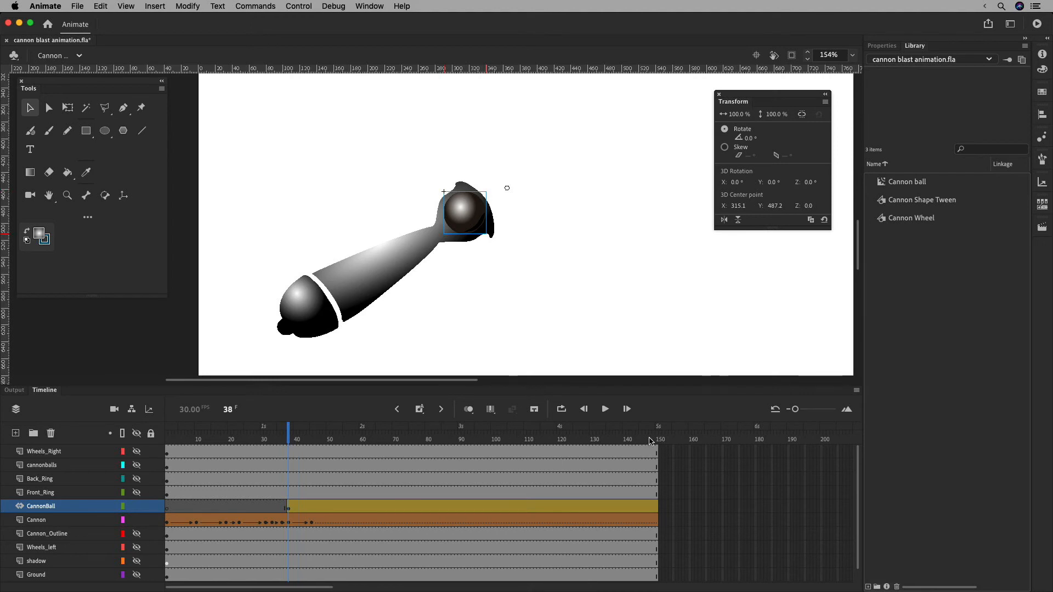
# Move the cannonball across to the far side of the stage at about frame 148 to set its end position.
pyautogui.press('super+minus')
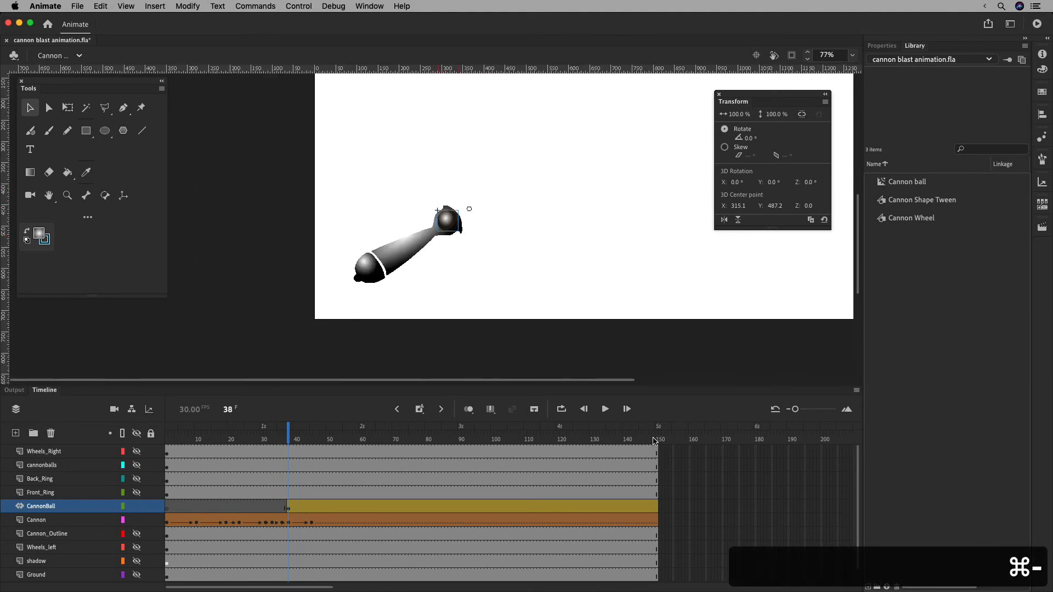
pyautogui.moveTo(529, 277); pyautogui.dragTo(428, 300)
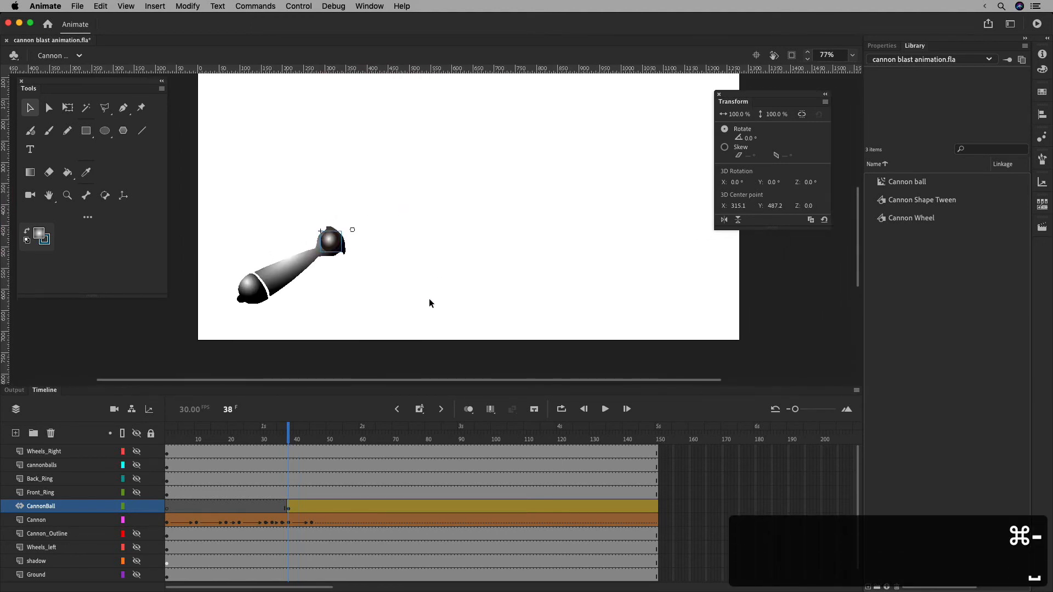
pyautogui.click(658, 438)
pyautogui.click(630, 439)
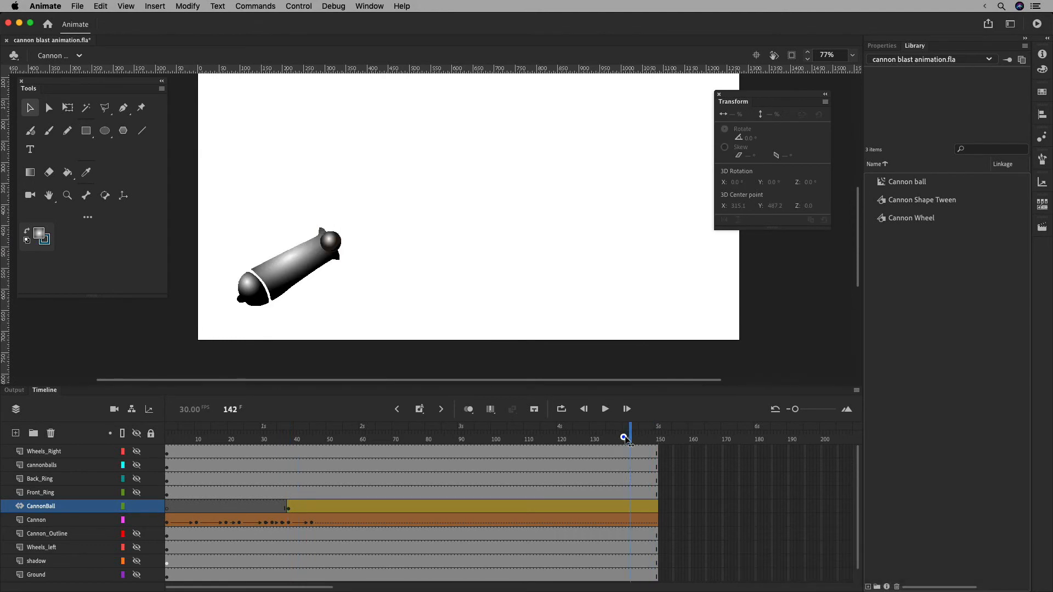
pyautogui.moveTo(627, 439); pyautogui.dragTo(651, 439)
pyautogui.moveTo(341, 242); pyautogui.dragTo(673, 260)
# Raise the cannonball at frame 95 to form the flight's peak, at about X 787, Y 221.
pyautogui.moveTo(495, 438)
pyautogui.mouseDown()
pyautogui.moveTo(461, 439)
pyautogui.moveTo(475, 438)
pyautogui.mouseUp()
pyautogui.moveTo(507, 251); pyautogui.dragTo(554, 161)
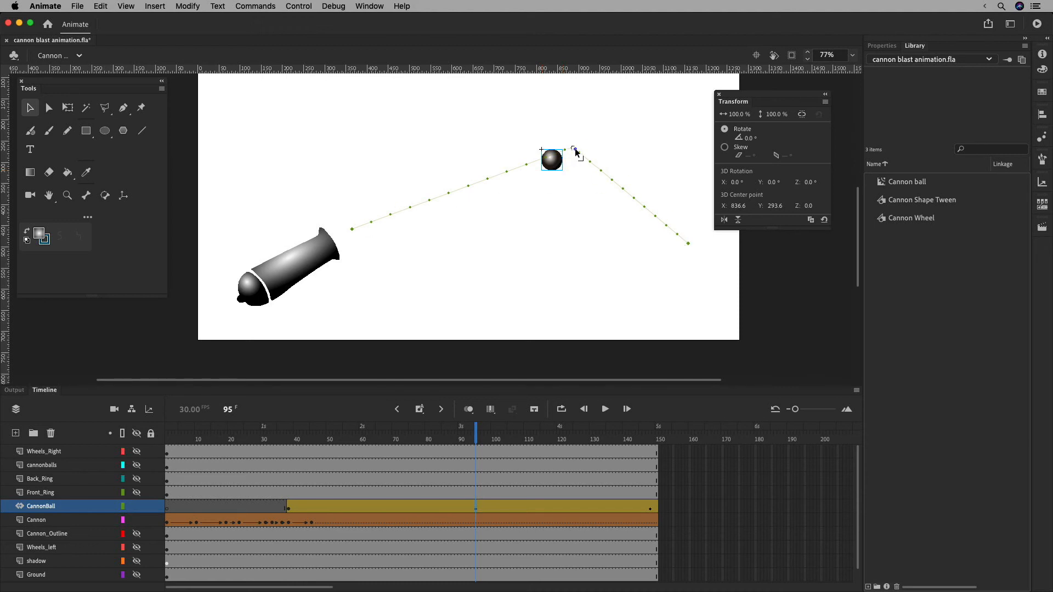
pyautogui.moveTo(576, 153); pyautogui.dragTo(553, 118)
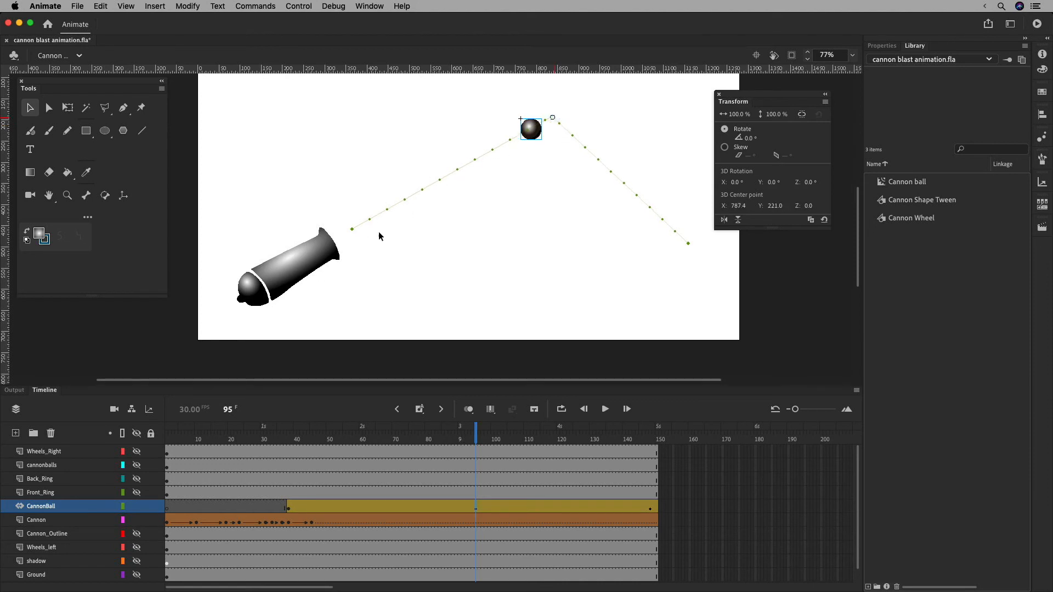
# Curve the motion path's peak into a smooth arc with the Subselection tool, and shift the ball to about X 871, Y 252.
pyautogui.click(49, 107)
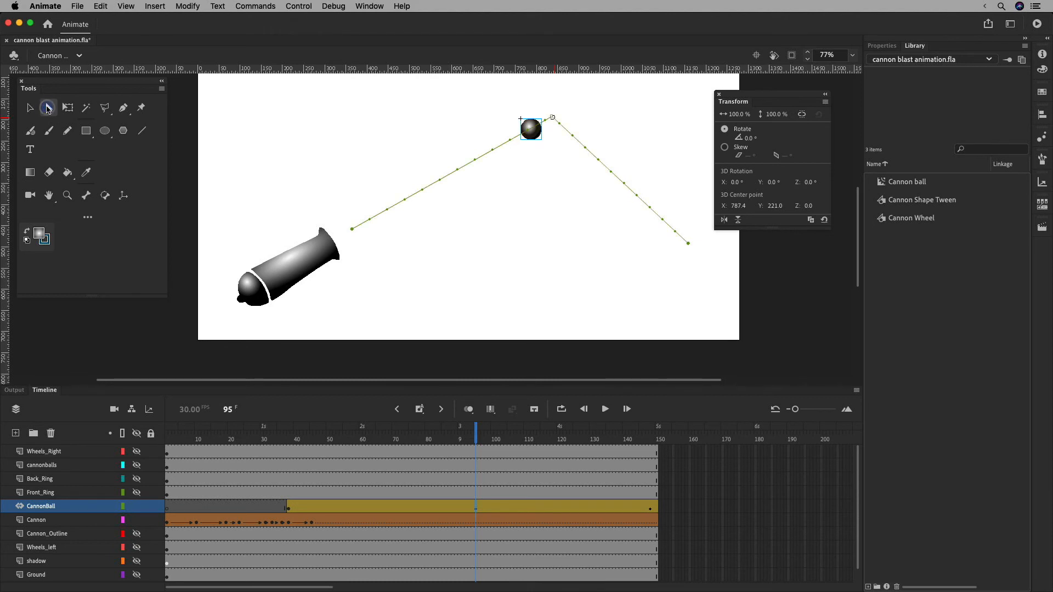
pyautogui.click(554, 118)
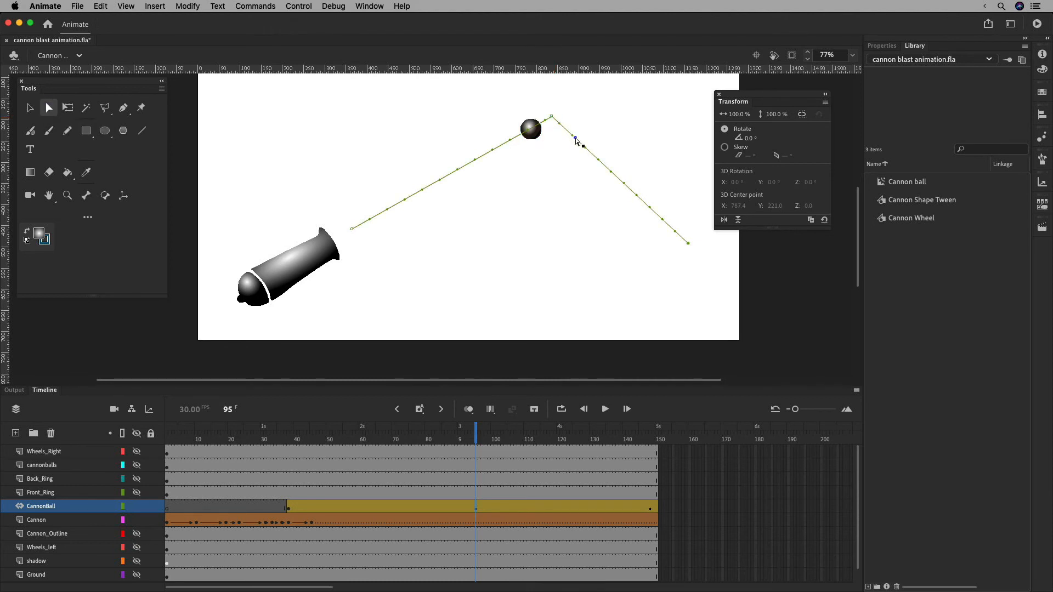
pyautogui.click(551, 116)
pyautogui.moveTo(552, 116); pyautogui.dragTo(460, 122)
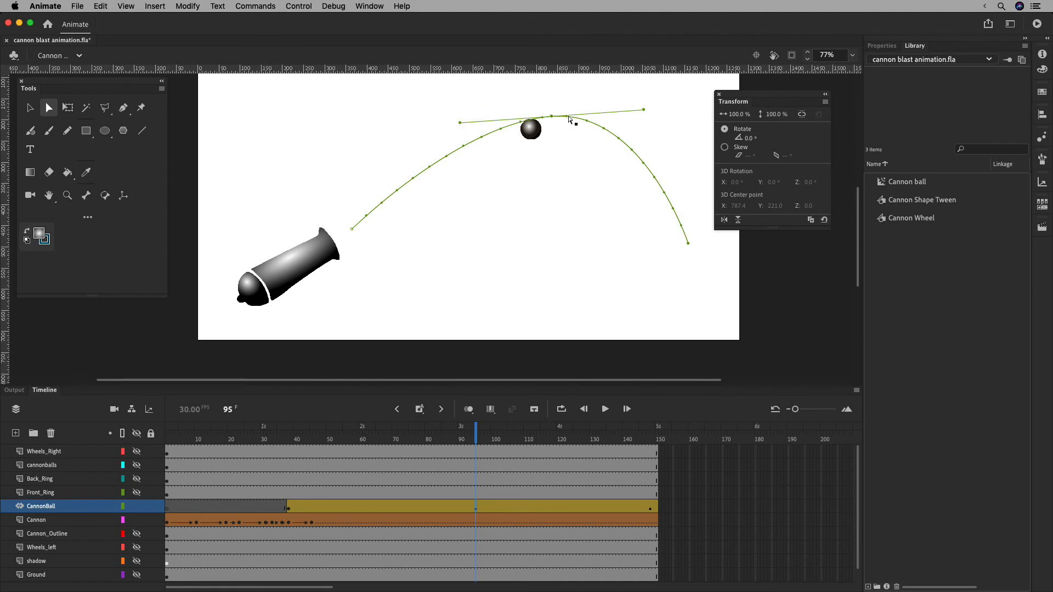
pyautogui.moveTo(553, 117); pyautogui.dragTo(587, 129)
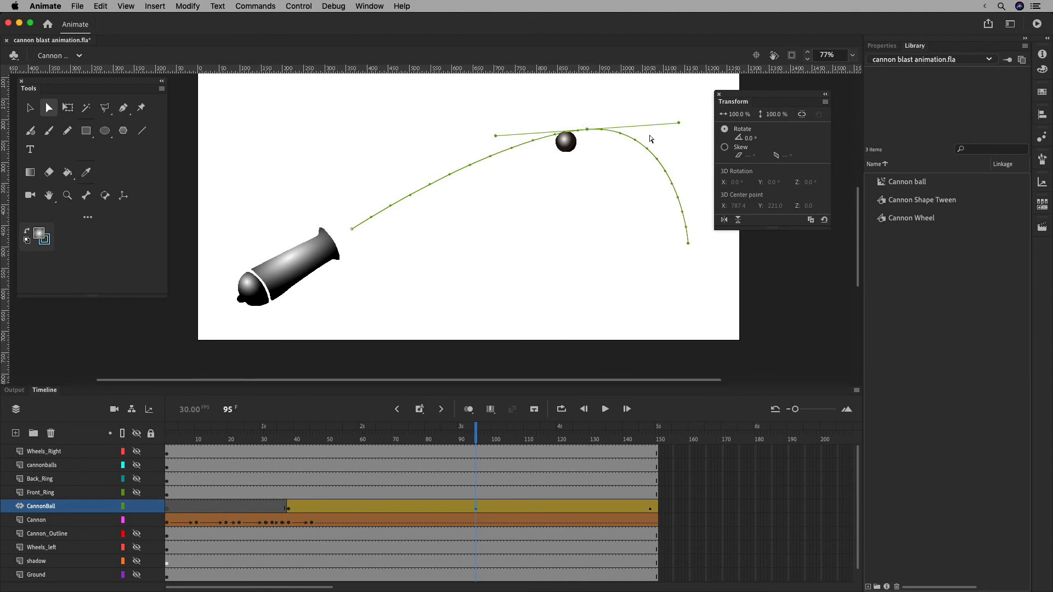
# Move the cannonball's transformation point to the ball's centre with the Free Transform tool at frame 95.
pyautogui.click(572, 144)
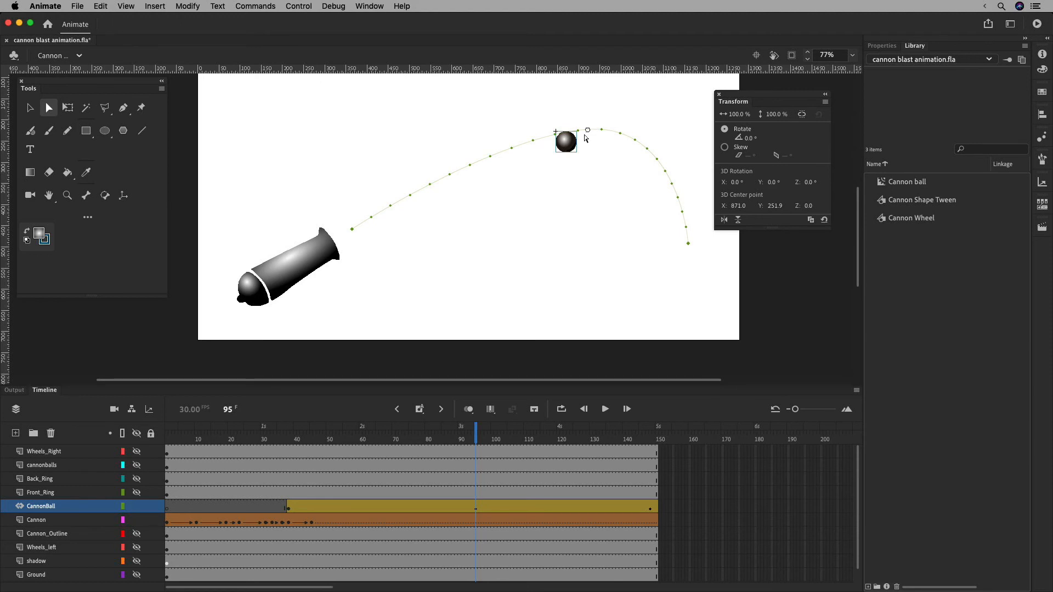
pyautogui.click(68, 110)
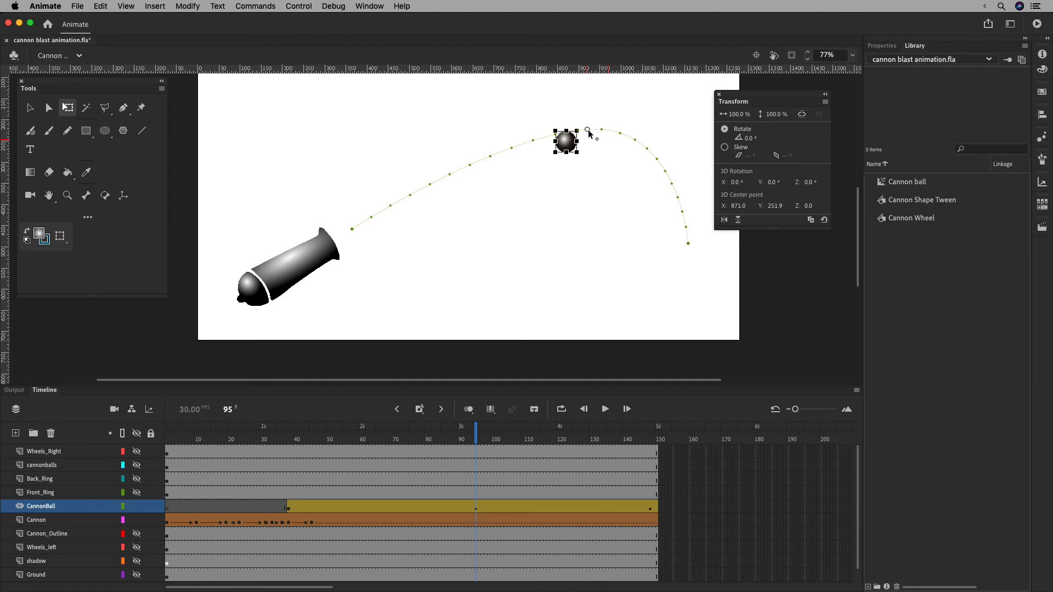
pyautogui.moveTo(589, 133); pyautogui.dragTo(570, 143)
pyautogui.press('super+equal')
pyautogui.press('super+equal')
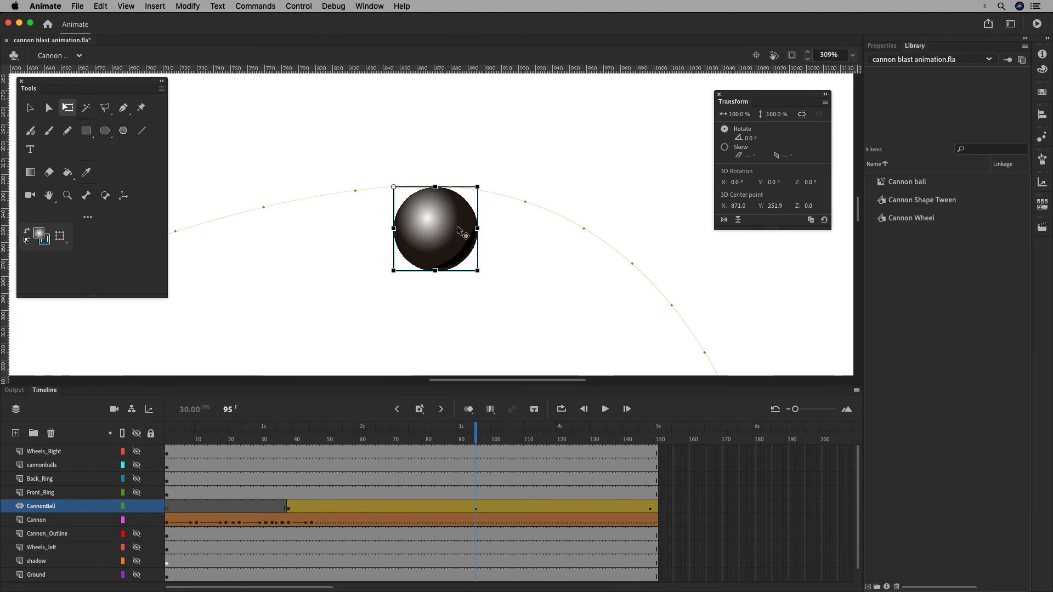
pyautogui.press('super+minus')
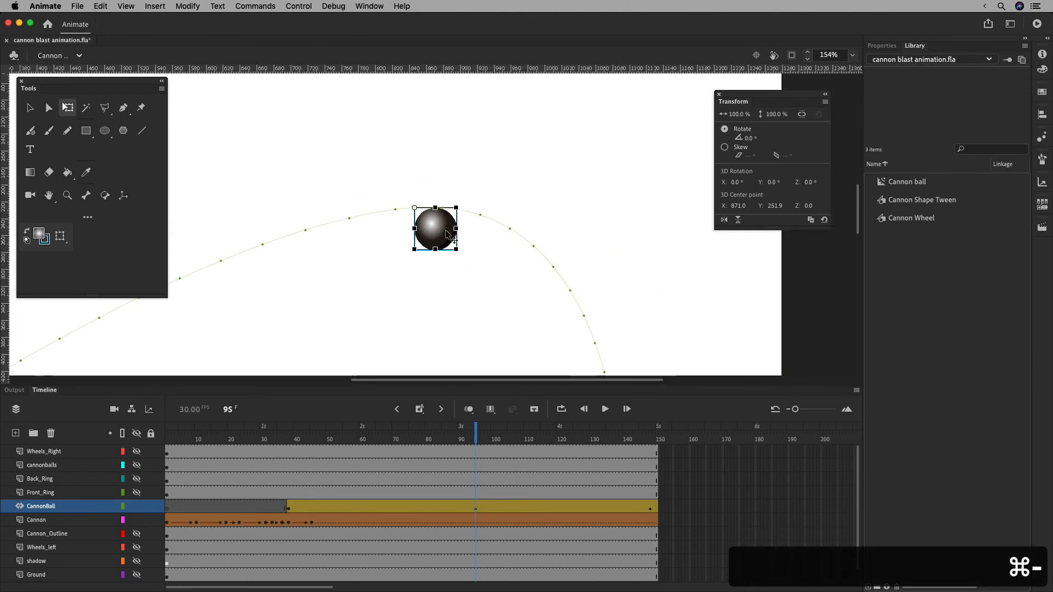
pyautogui.moveTo(415, 209); pyautogui.dragTo(443, 233)
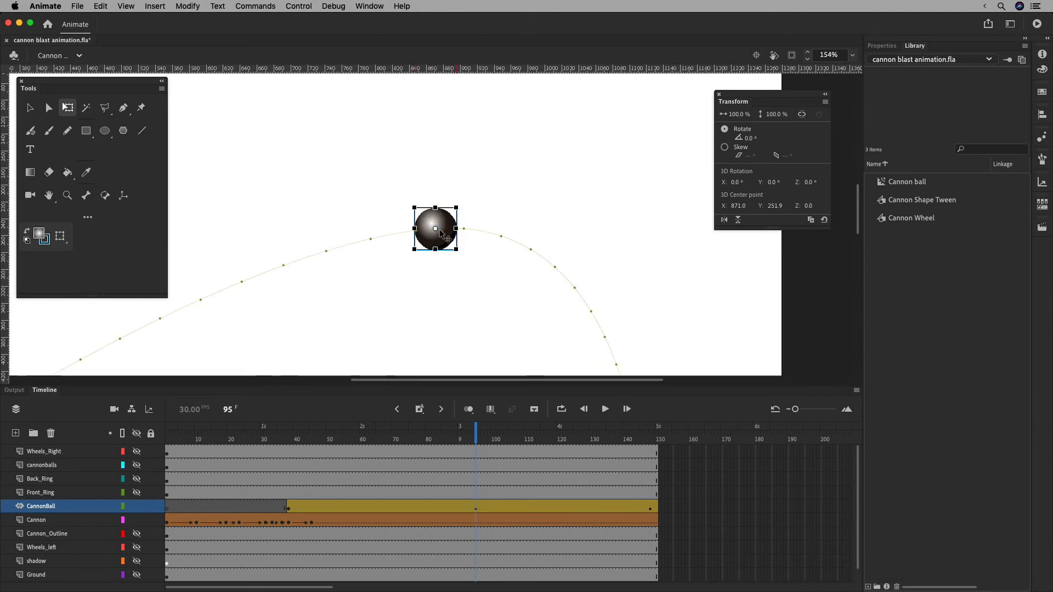
pyautogui.press('super+minus')
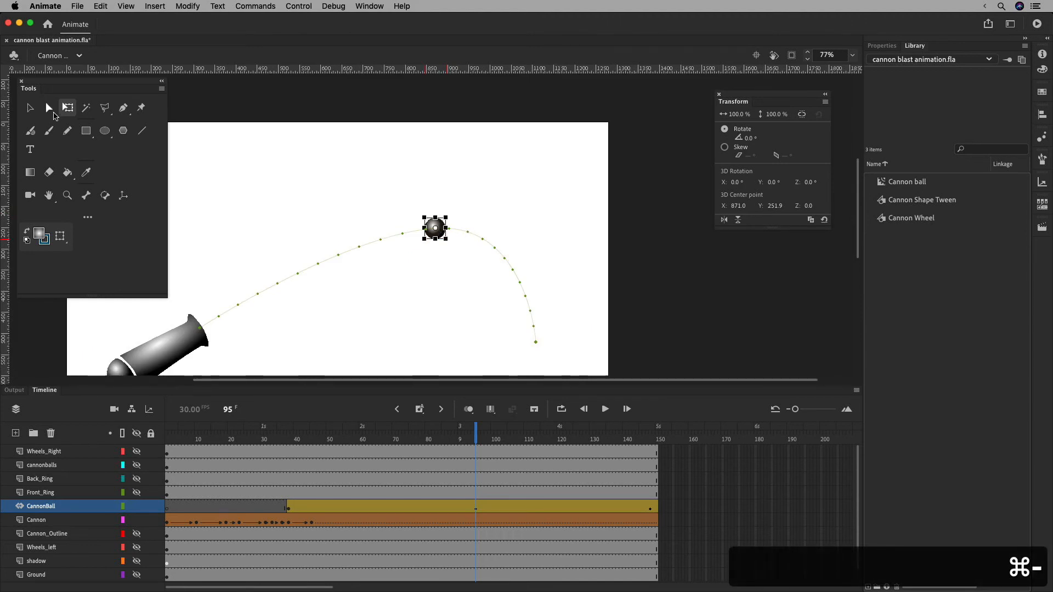
# Shift the peak anchor of the cannonball's motion path slightly forward and down with the Subselection tool.
pyautogui.click(49, 108)
pyautogui.click(494, 248)
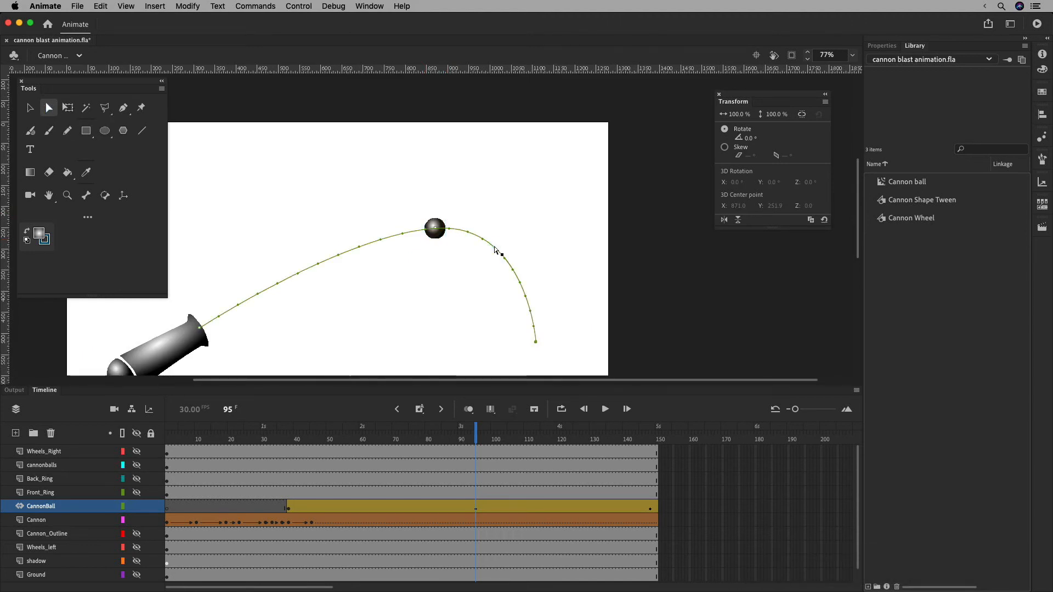
pyautogui.moveTo(476, 437); pyautogui.dragTo(444, 437)
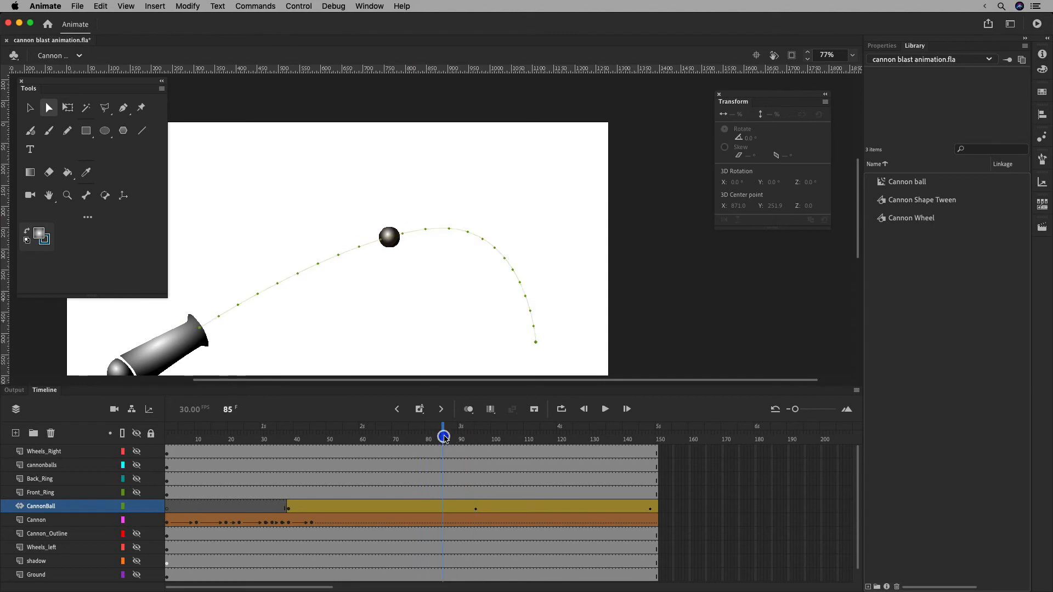
pyautogui.click(467, 231)
pyautogui.click(434, 228)
pyautogui.moveTo(435, 228); pyautogui.dragTo(444, 232)
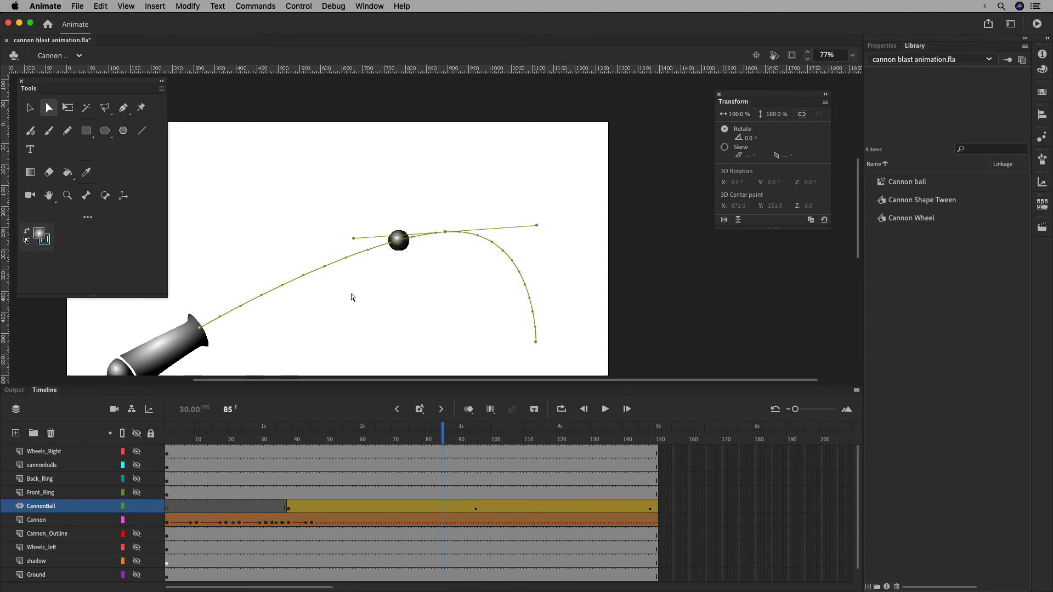
# Play the timeline to review the cannonball leaving the muzzle and following its arc.
pyautogui.moveTo(443, 439); pyautogui.dragTo(253, 445)
pyautogui.click(605, 409)
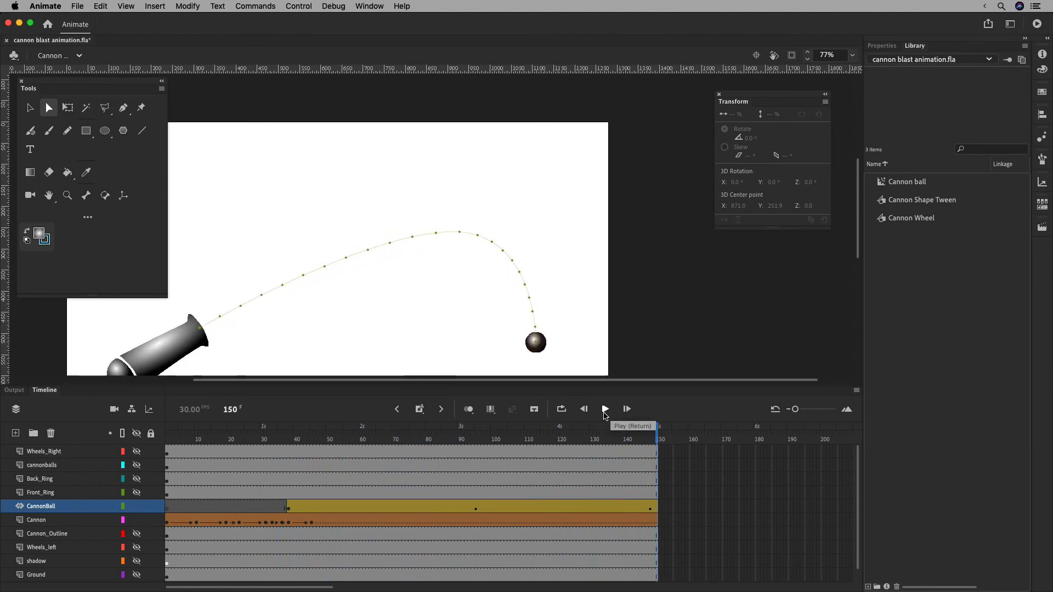
pyautogui.click(605, 411)
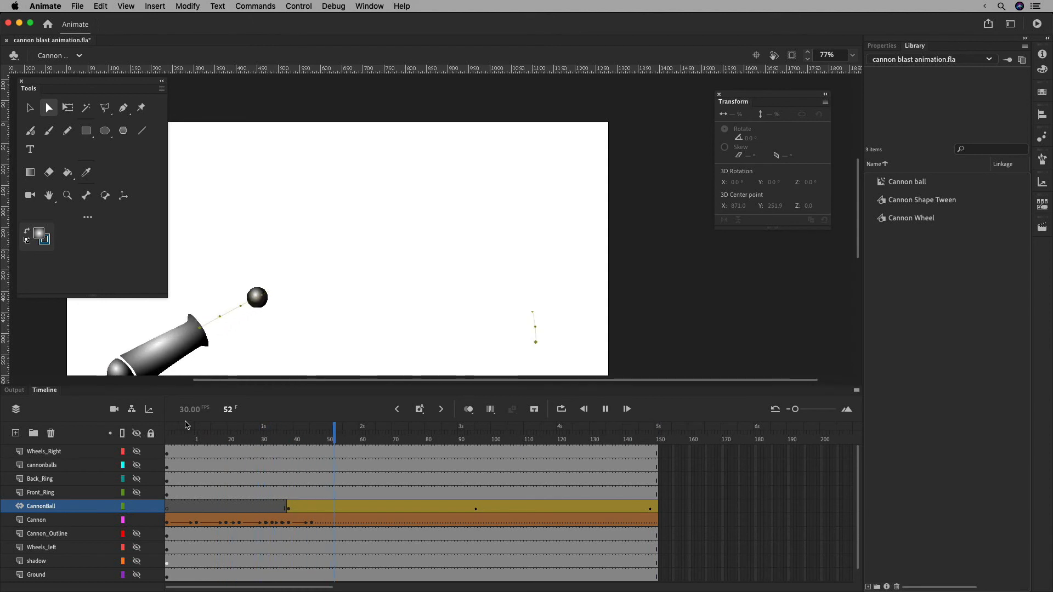
pyautogui.click(605, 412)
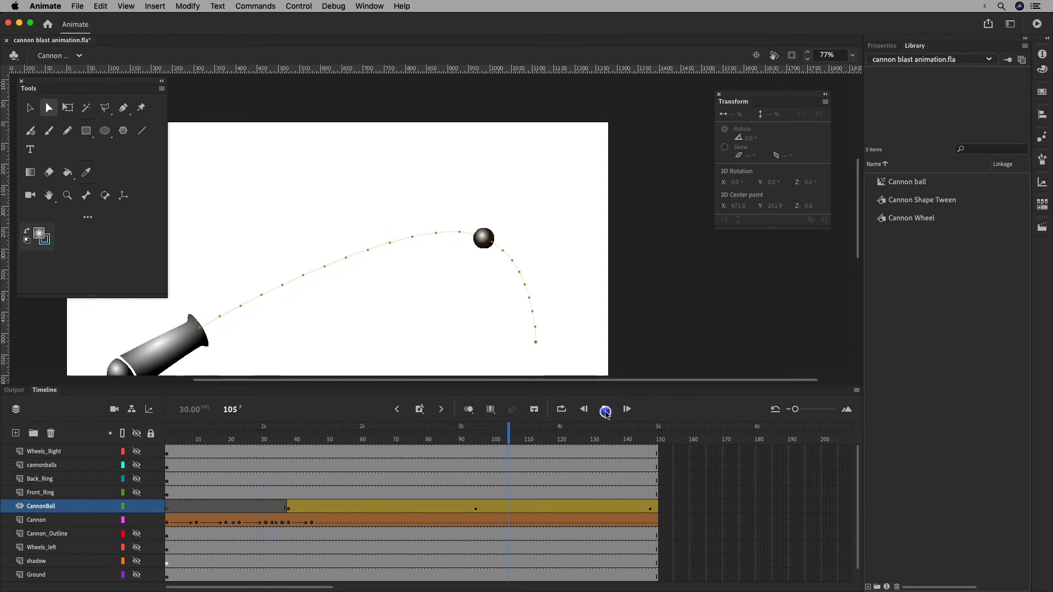
# Shorten the cannonball's motion tween so that it ends at frame 137, and play it back to check the speed.
pyautogui.click(290, 508)
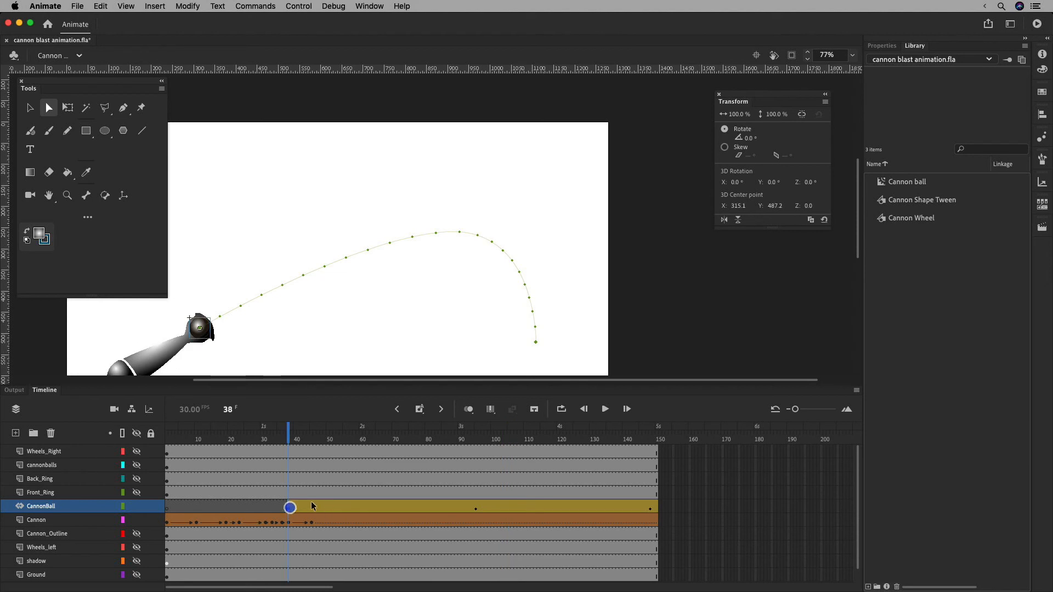
pyautogui.click(476, 511)
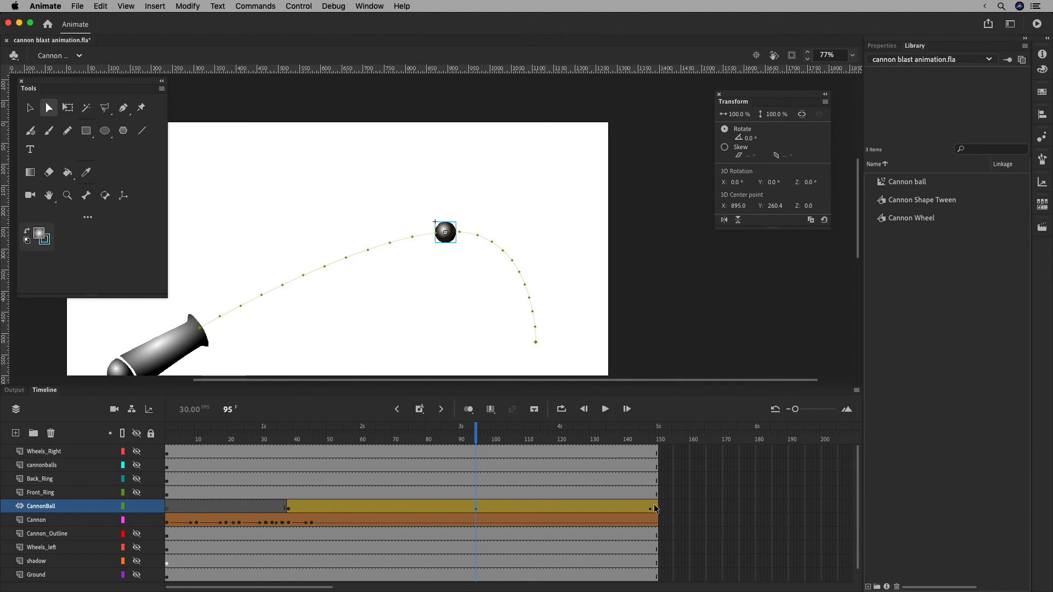
pyautogui.click(660, 439)
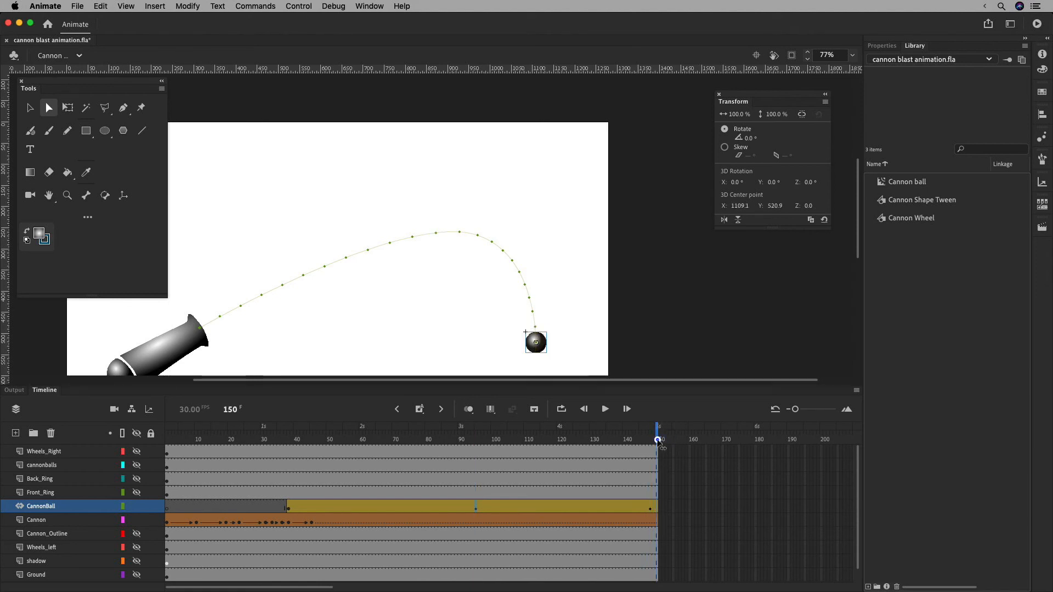
pyautogui.moveTo(663, 439); pyautogui.dragTo(493, 439)
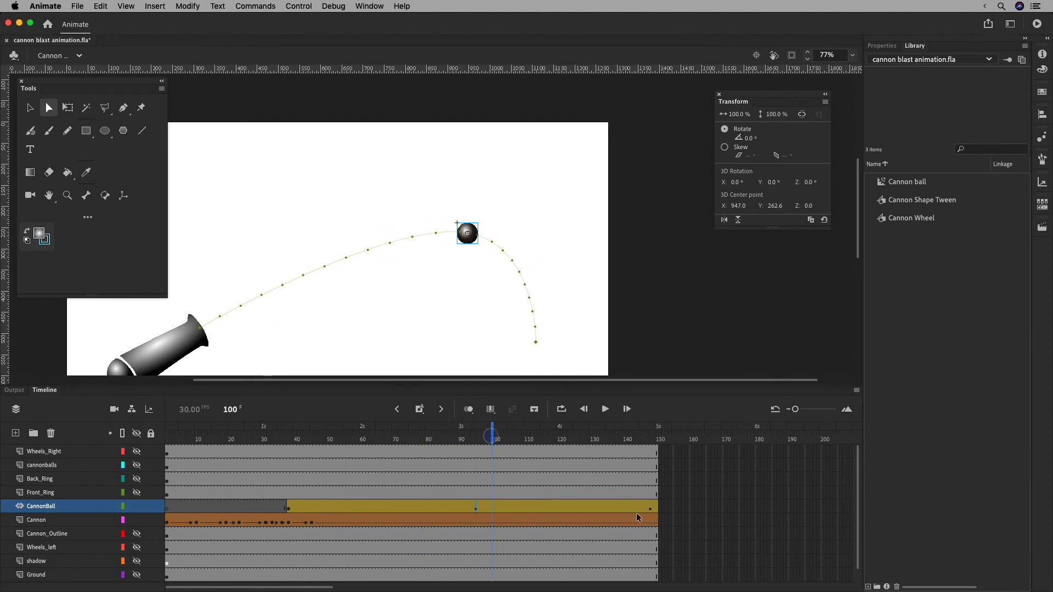
pyautogui.moveTo(664, 510); pyautogui.dragTo(288, 510)
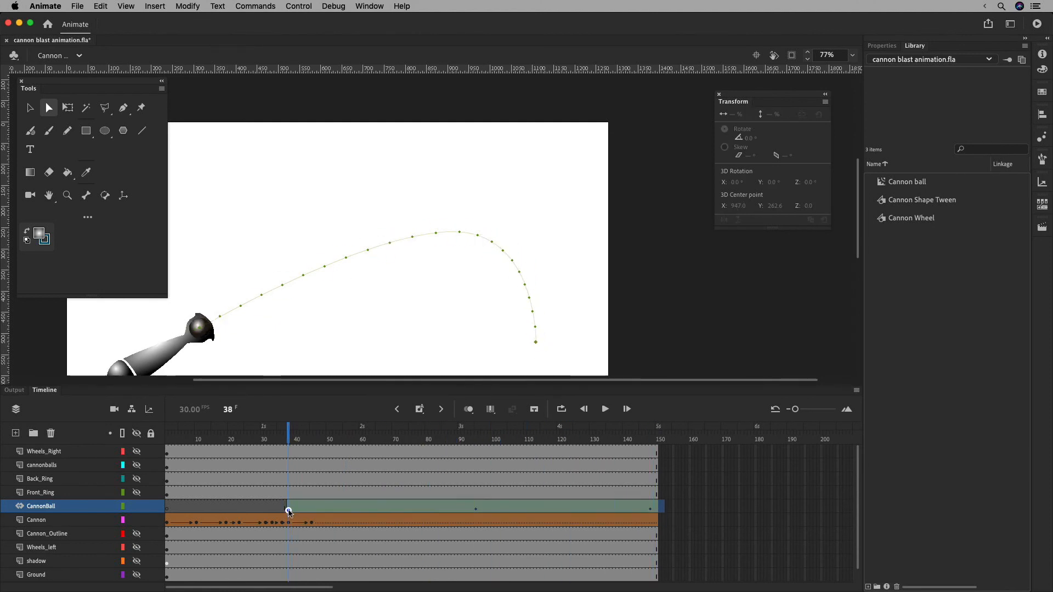
pyautogui.click(641, 506)
pyautogui.moveTo(616, 505); pyautogui.dragTo(615, 505)
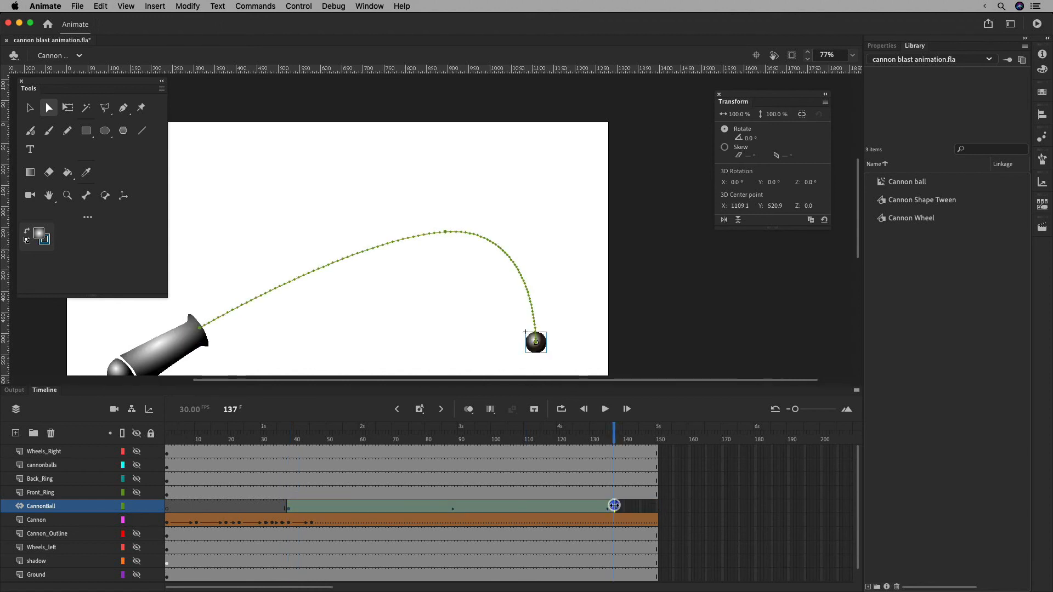
pyautogui.moveTo(613, 439); pyautogui.dragTo(283, 454)
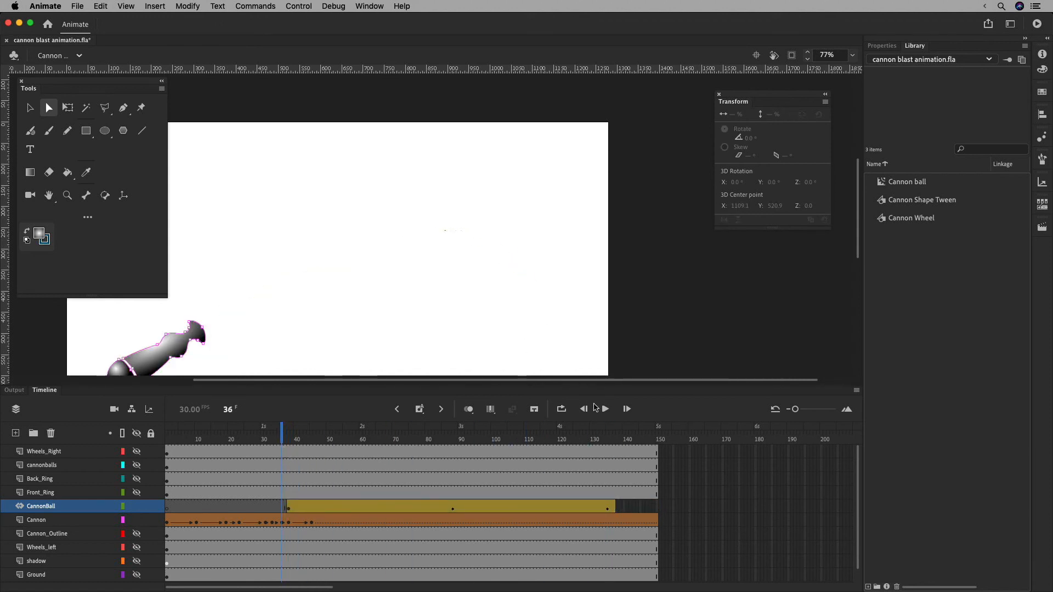
pyautogui.click(605, 409)
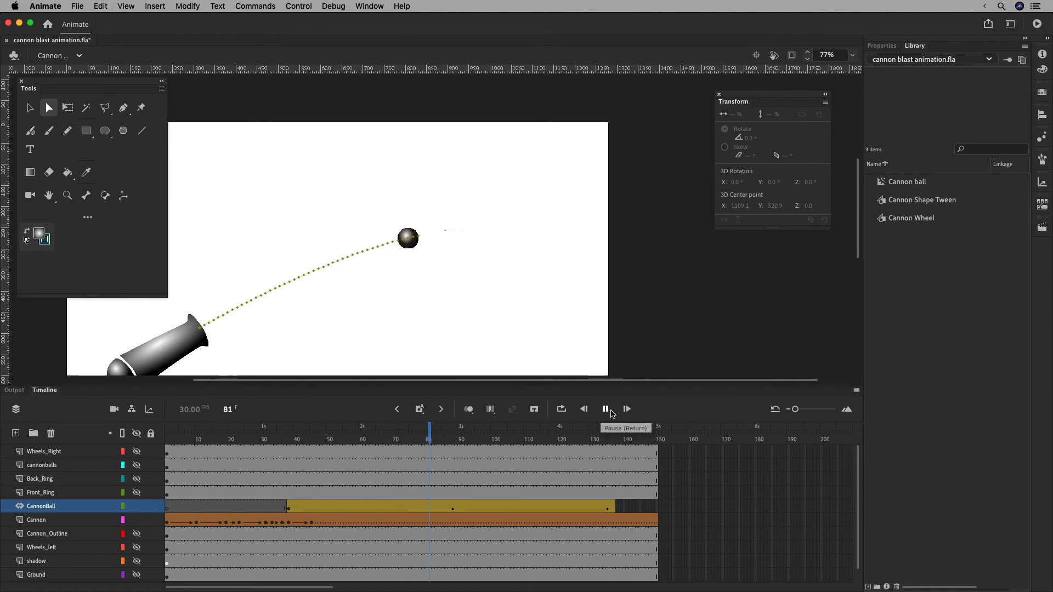
pyautogui.click(604, 409)
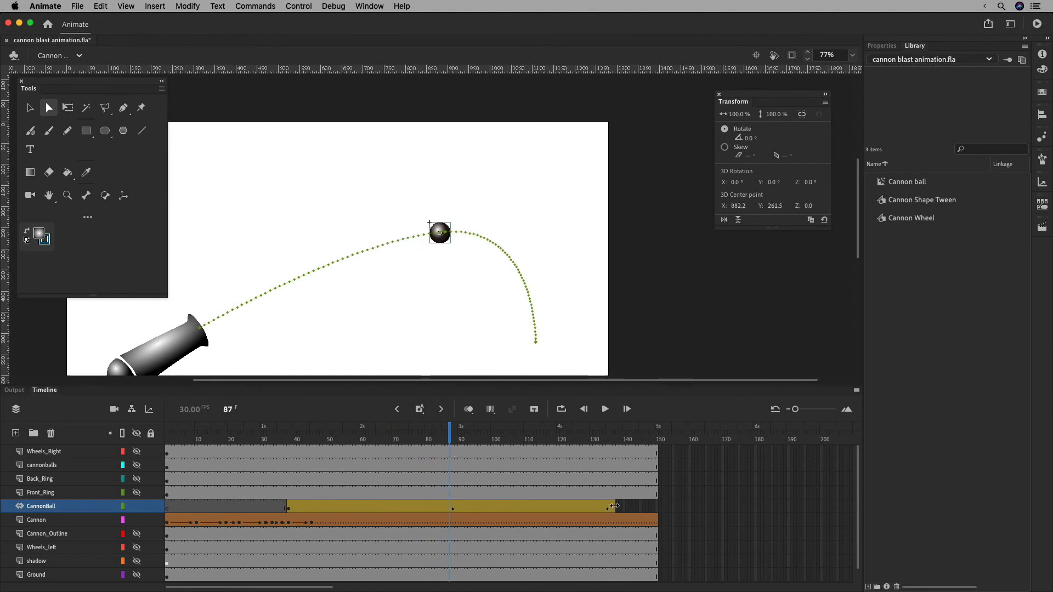
# Shorten the cannonball's motion tween further to end at frame 117, and replay the shot from before the blast.
pyautogui.moveTo(614, 506); pyautogui.dragTo(550, 504)
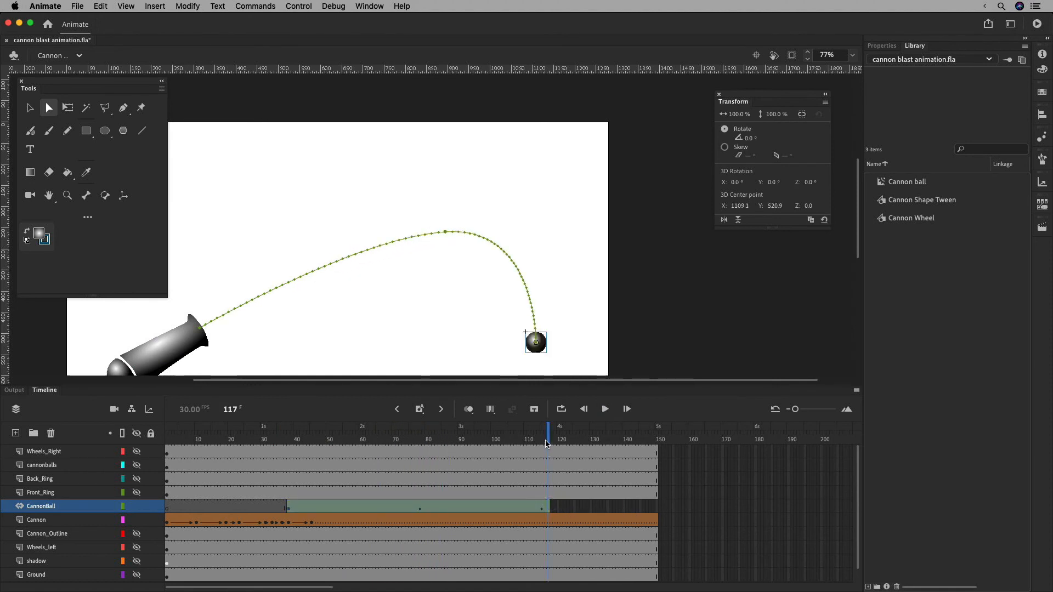
pyautogui.moveTo(547, 445); pyautogui.dragTo(277, 451)
pyautogui.click(604, 409)
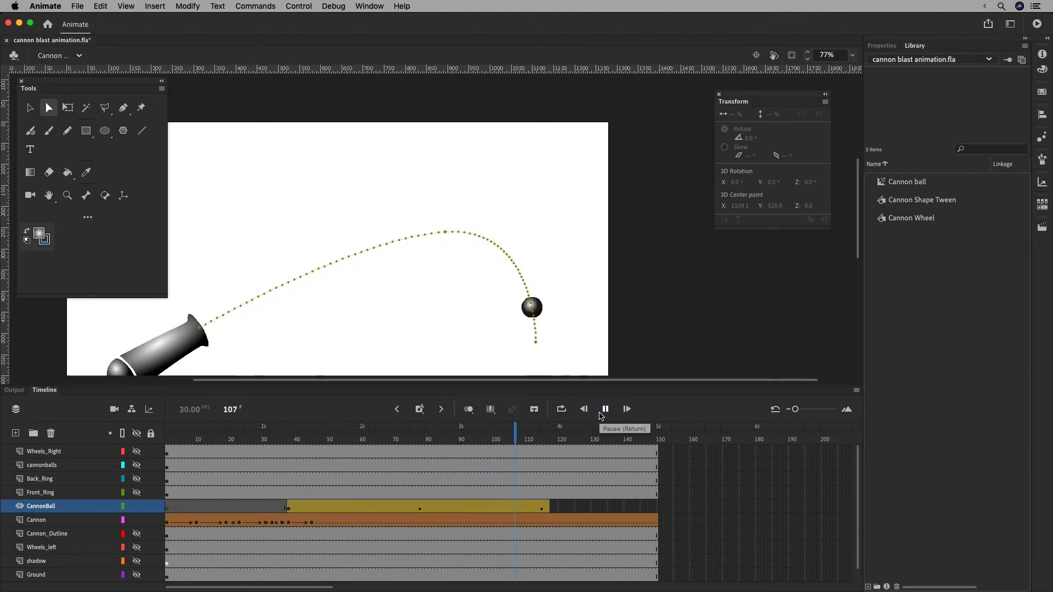
pyautogui.click(605, 409)
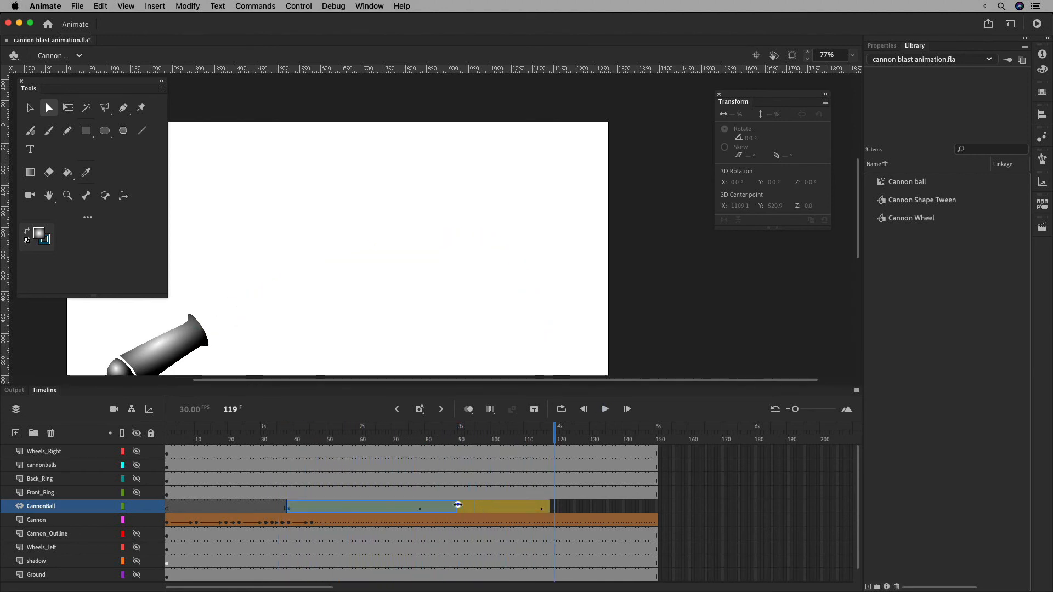
# Compress the cannonball's motion tween to end at about frame 89, and play the faster flight.
pyautogui.moveTo(458, 505); pyautogui.dragTo(458, 505)
pyautogui.moveTo(285, 440); pyautogui.dragTo(274, 442)
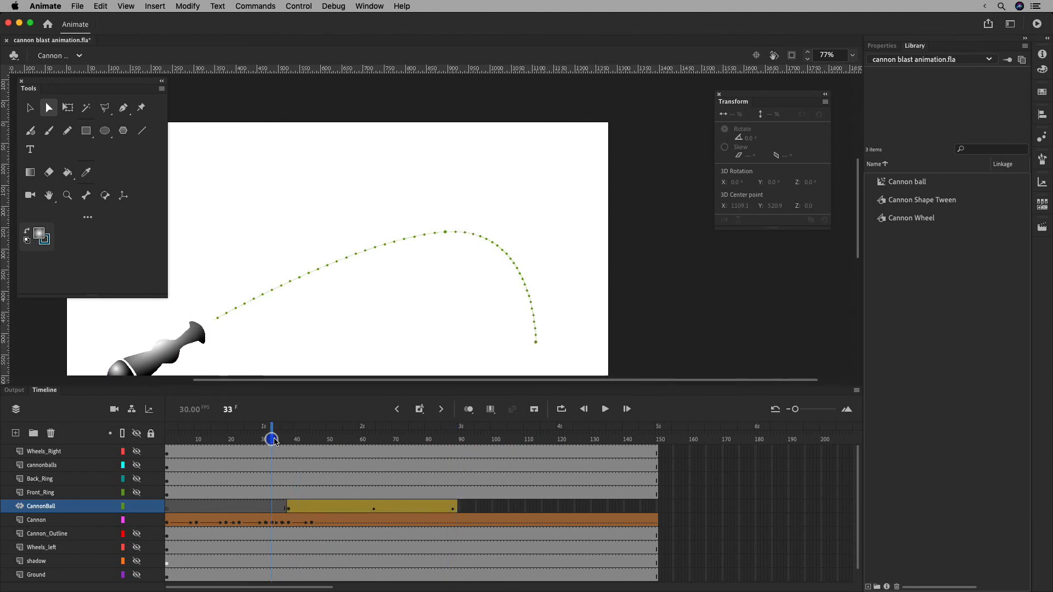
pyautogui.click(605, 409)
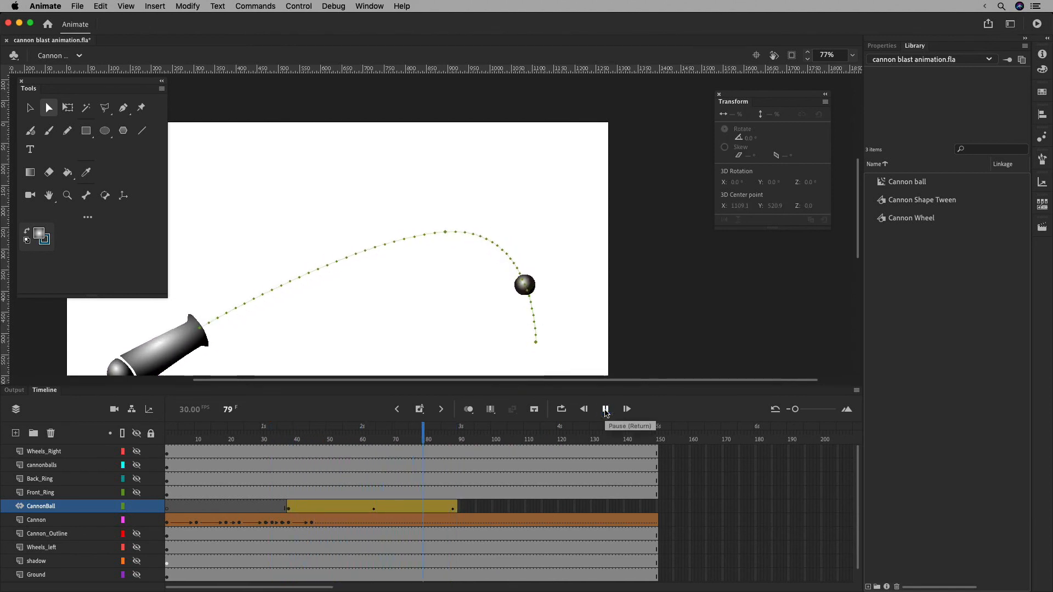
pyautogui.click(605, 409)
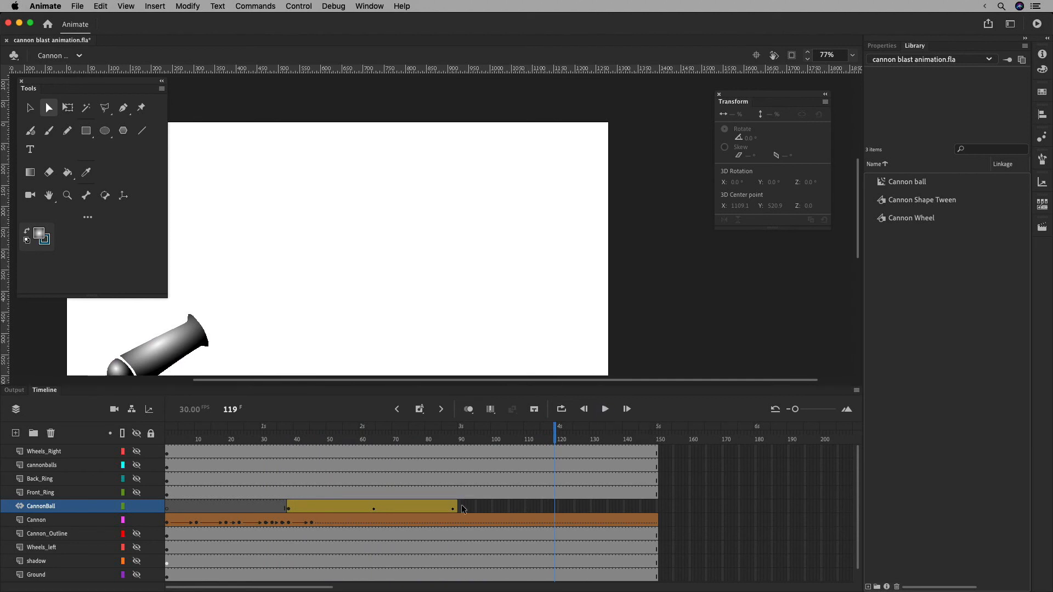
# Extend the cannonball's motion tween to end at about frame 113, and go to its middle keyframe at frame 76.
pyautogui.click(396, 505)
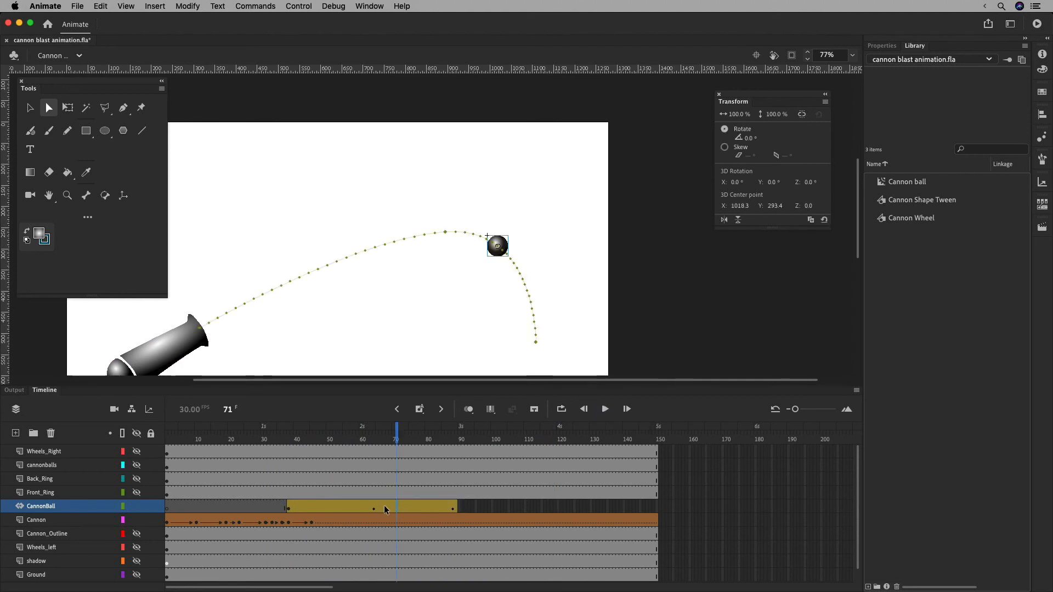
pyautogui.click(384, 509)
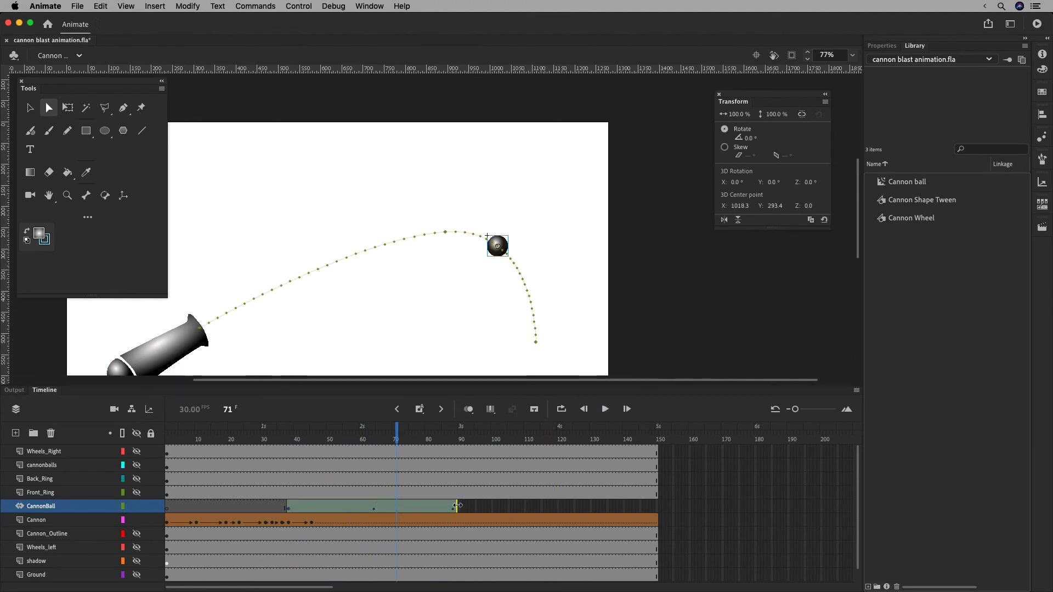
pyautogui.moveTo(457, 505); pyautogui.dragTo(535, 506)
pyautogui.click(417, 510)
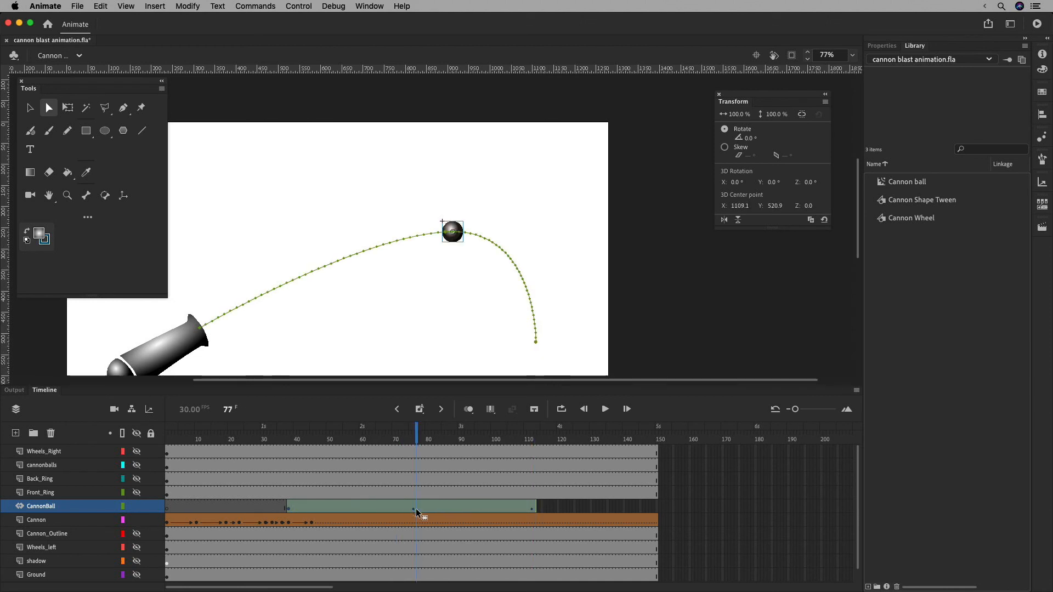
pyautogui.click(676, 509)
pyautogui.click(414, 509)
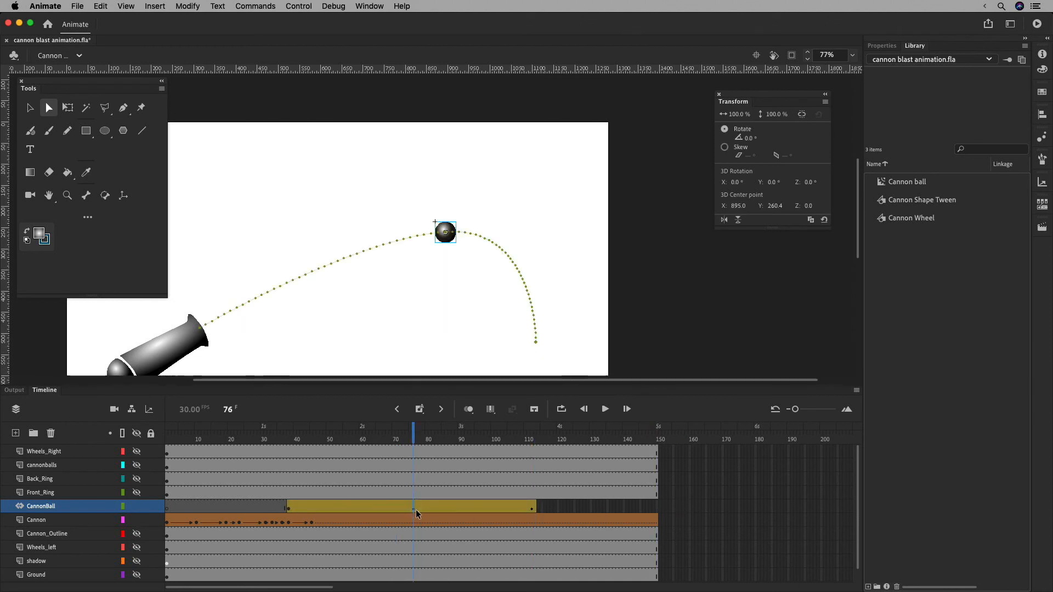
# Open the Motion Editor for the CannonBall tween and smooth the X and Y location curves at the frame 76 keyframe with their handles.
pyautogui.doubleClick(420, 509)
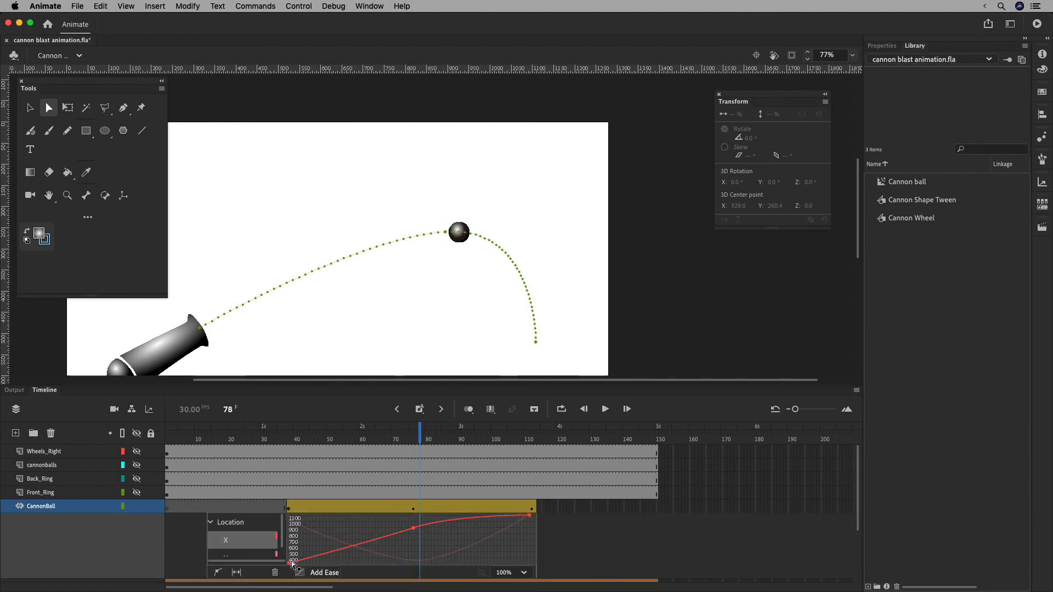
pyautogui.moveTo(452, 516); pyautogui.dragTo(453, 522)
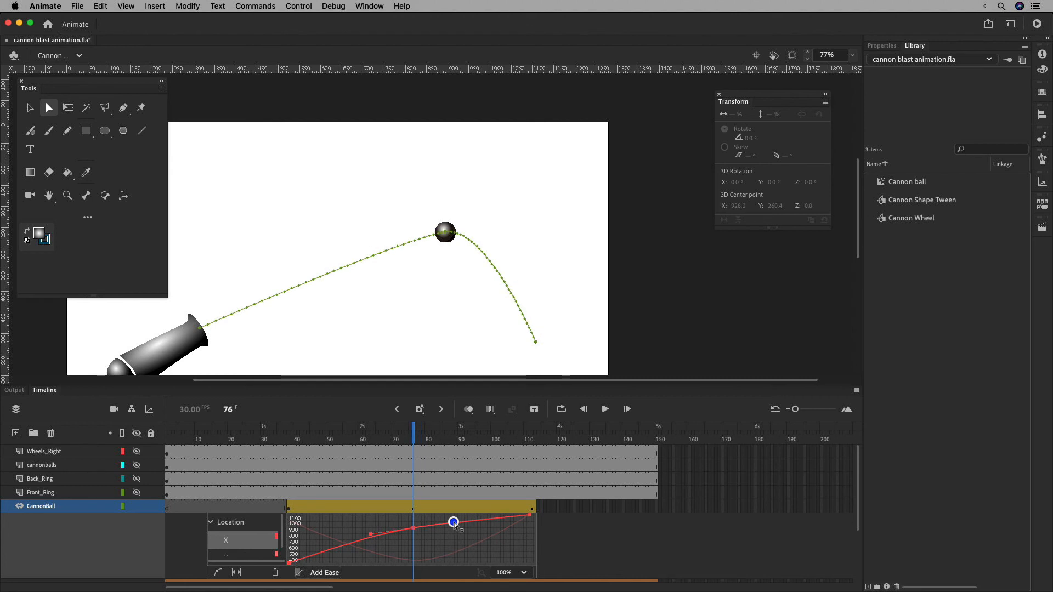
pyautogui.click(250, 555)
pyautogui.moveTo(413, 560); pyautogui.dragTo(466, 560)
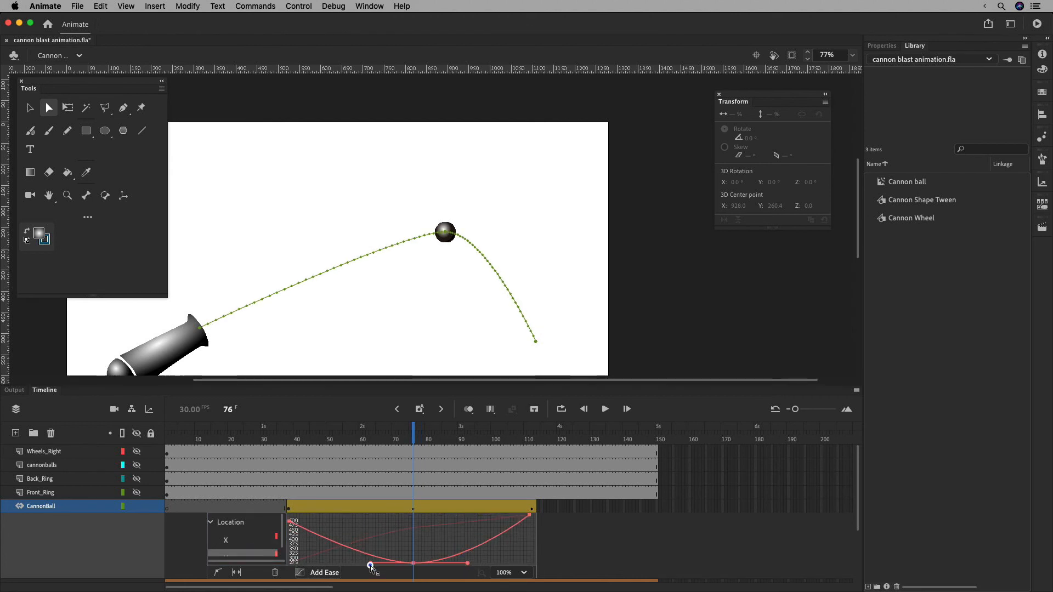
pyautogui.moveTo(370, 564); pyautogui.dragTo(354, 564)
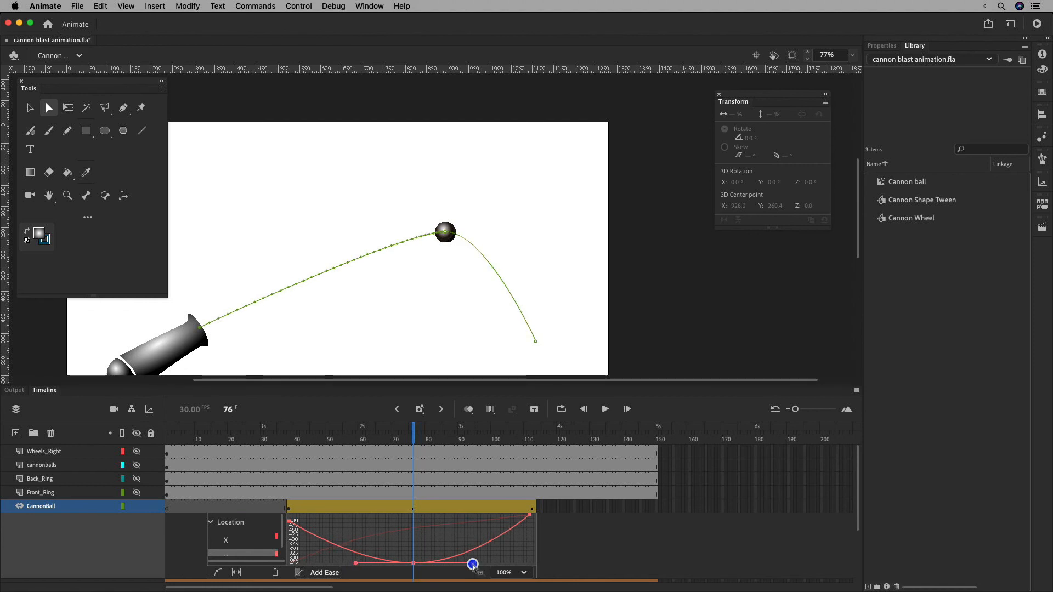
# Pull curve handles out of the Y location graph's last and first keyframes to round the cannonball's fall and launch.
pyautogui.click(528, 515)
pyautogui.moveTo(529, 516); pyautogui.dragTo(515, 538)
pyautogui.click(290, 523)
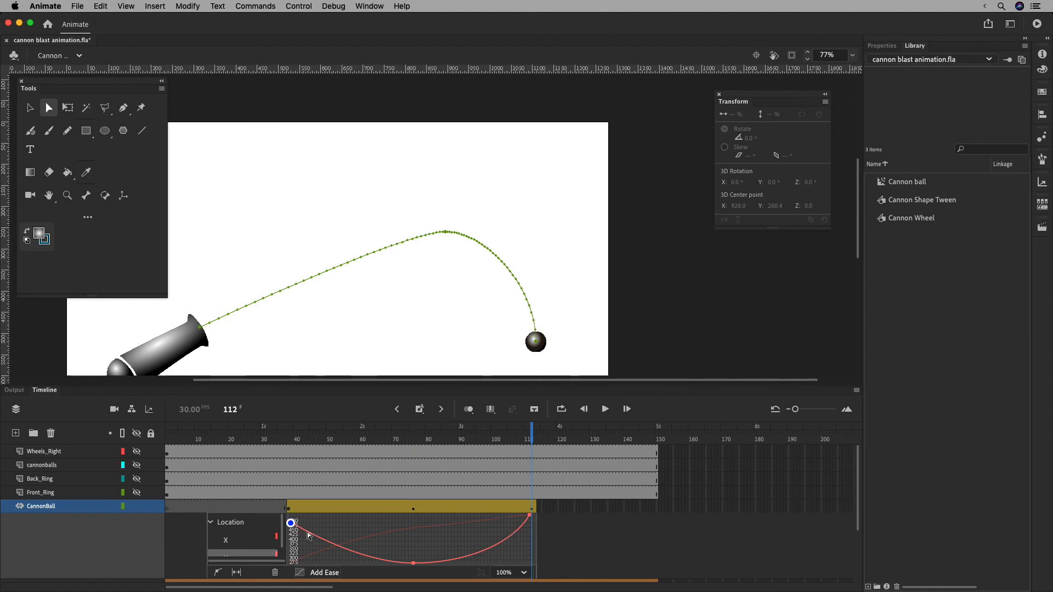
pyautogui.moveTo(290, 523); pyautogui.dragTo(308, 550)
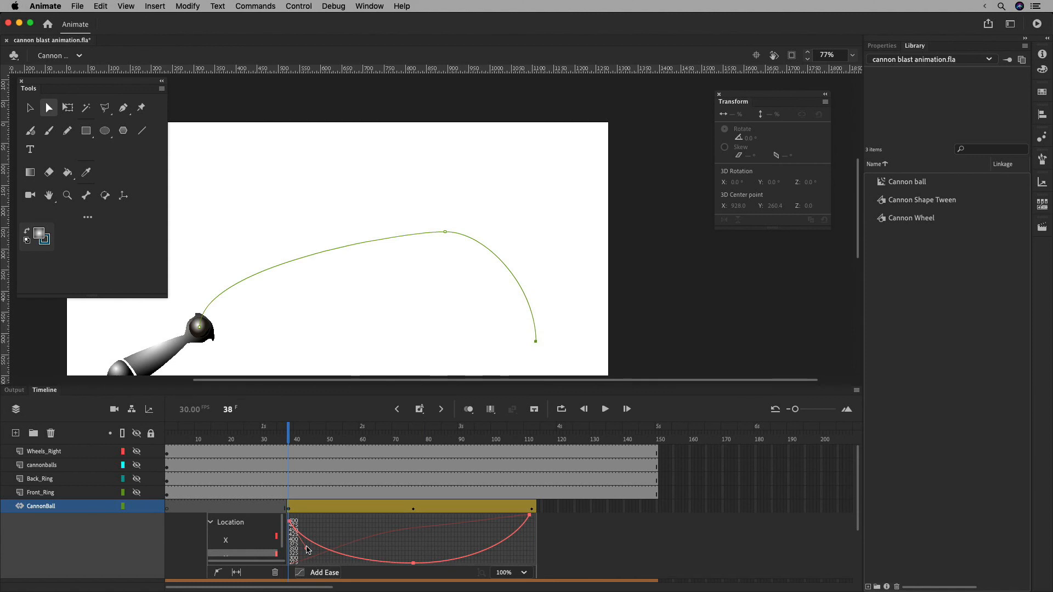
# Reshape the motion path on the stage by aligning the launch handle with the barrel, tilting the landing handle inward and lengthening both peak handles.
pyautogui.click(254, 541)
pyautogui.click(446, 233)
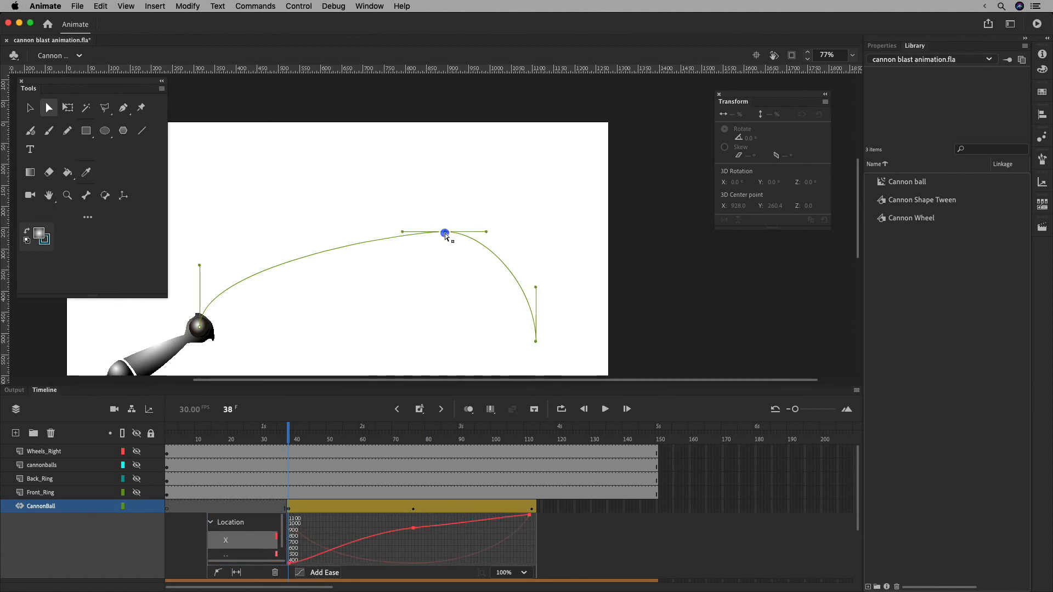
pyautogui.moveTo(201, 267); pyautogui.dragTo(271, 284)
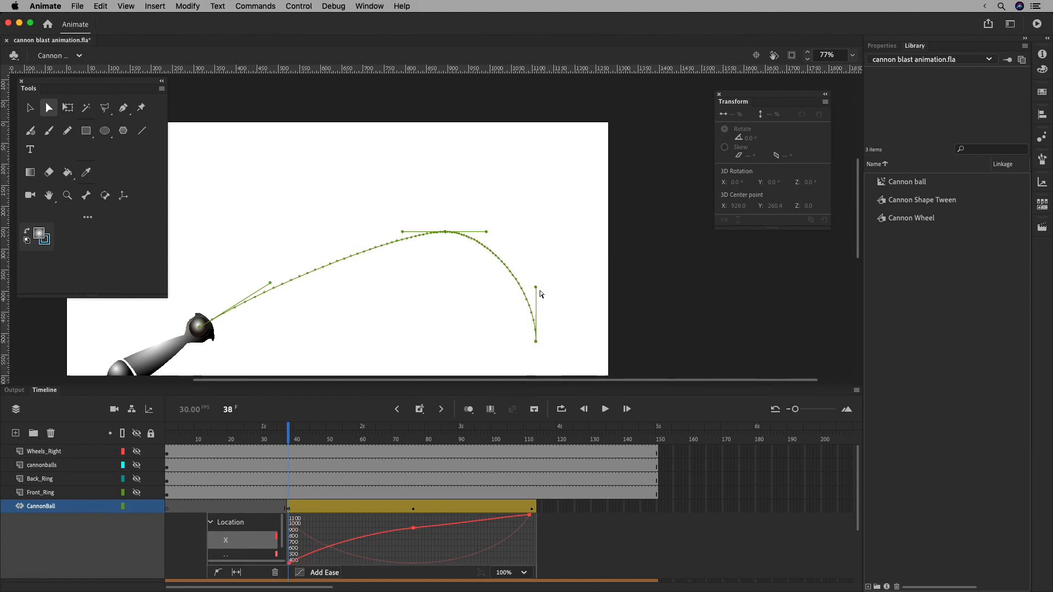
pyautogui.moveTo(537, 289); pyautogui.dragTo(530, 286)
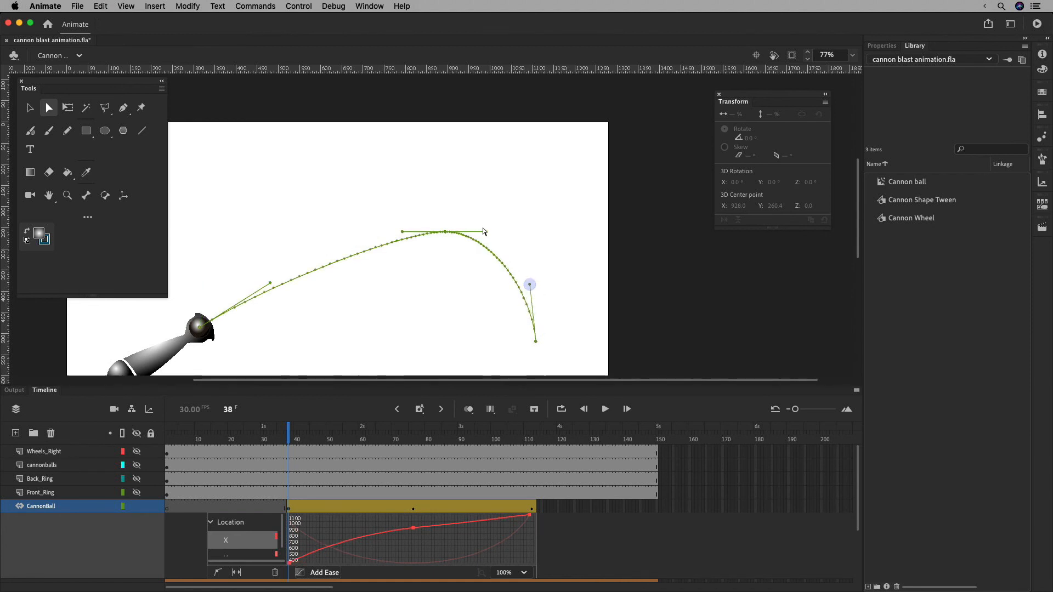
pyautogui.moveTo(486, 235); pyautogui.dragTo(495, 232)
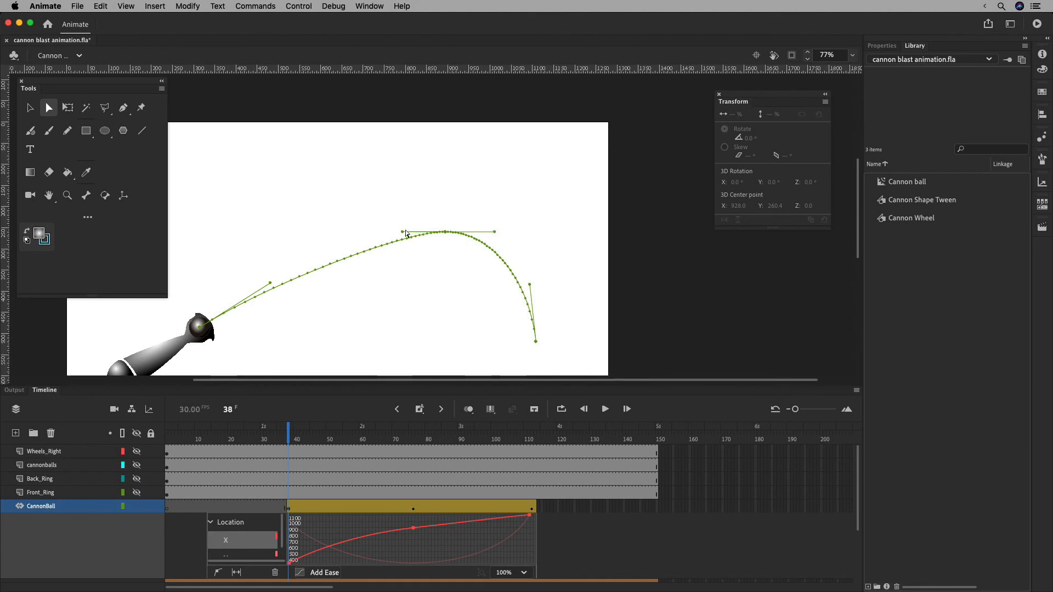
pyautogui.moveTo(403, 232); pyautogui.dragTo(395, 232)
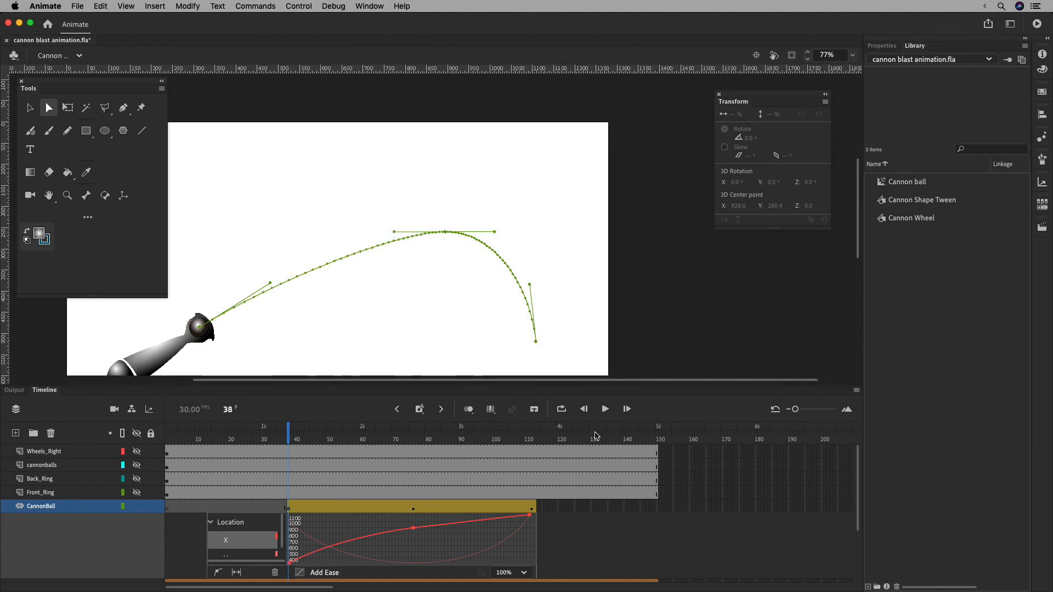
# Play the timeline twice to review the cannonball's flight along the reshaped path.
pyautogui.click(605, 409)
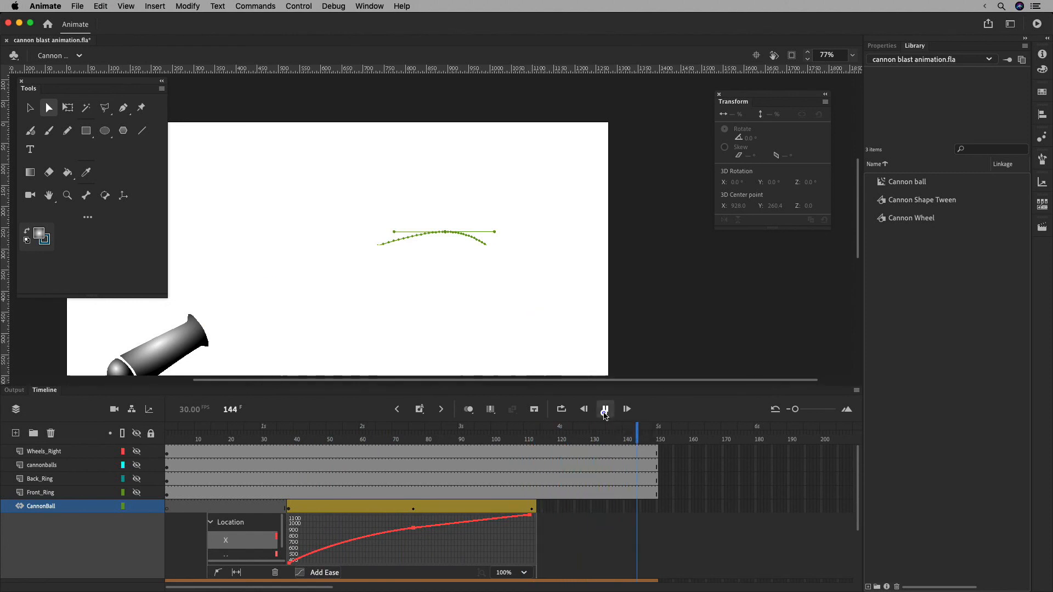
pyautogui.click(605, 409)
pyautogui.moveTo(441, 441); pyautogui.dragTo(265, 439)
pyautogui.click(605, 409)
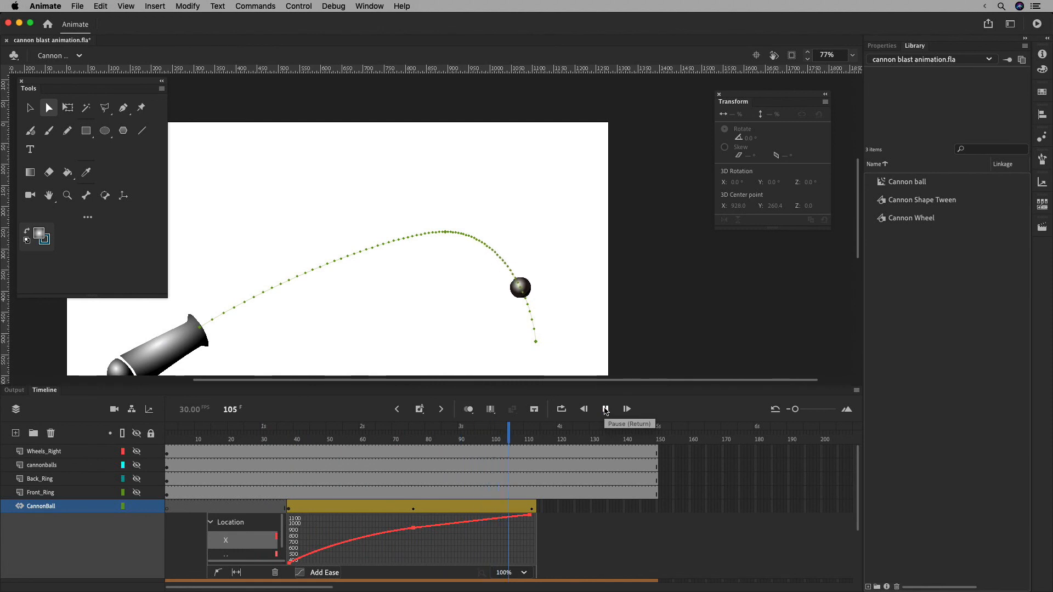
pyautogui.click(605, 409)
# Shorten both handles of the Y location curve at the frame 76 keyframe, keeping them level, and rewind to frame 57.
pyautogui.click(251, 558)
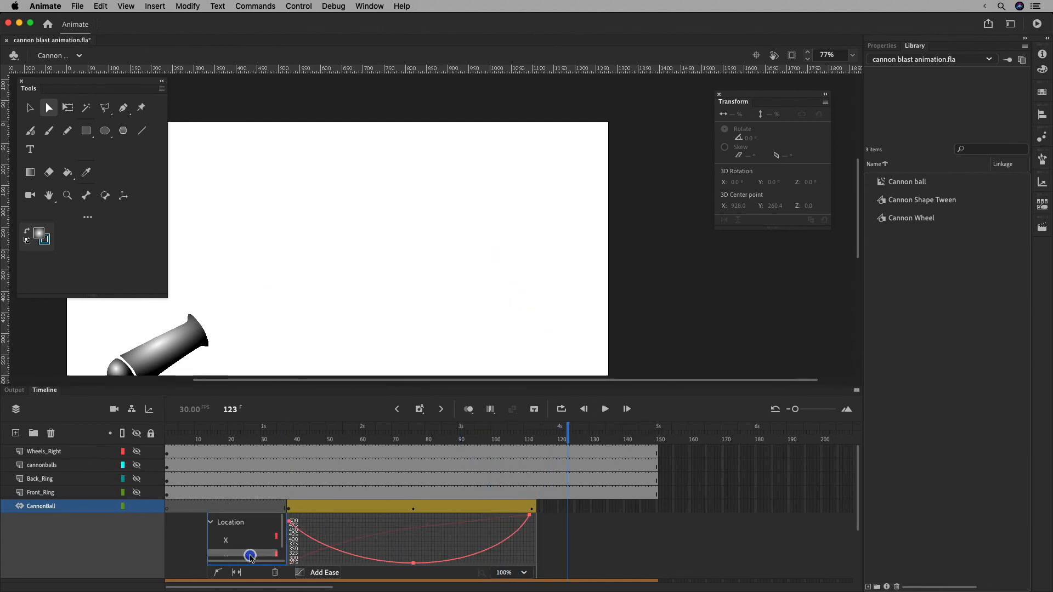
pyautogui.click(413, 563)
pyautogui.moveTo(476, 565); pyautogui.dragTo(458, 532)
pyautogui.moveTo(380, 563); pyautogui.dragTo(386, 564)
pyautogui.moveTo(457, 564); pyautogui.dragTo(454, 565)
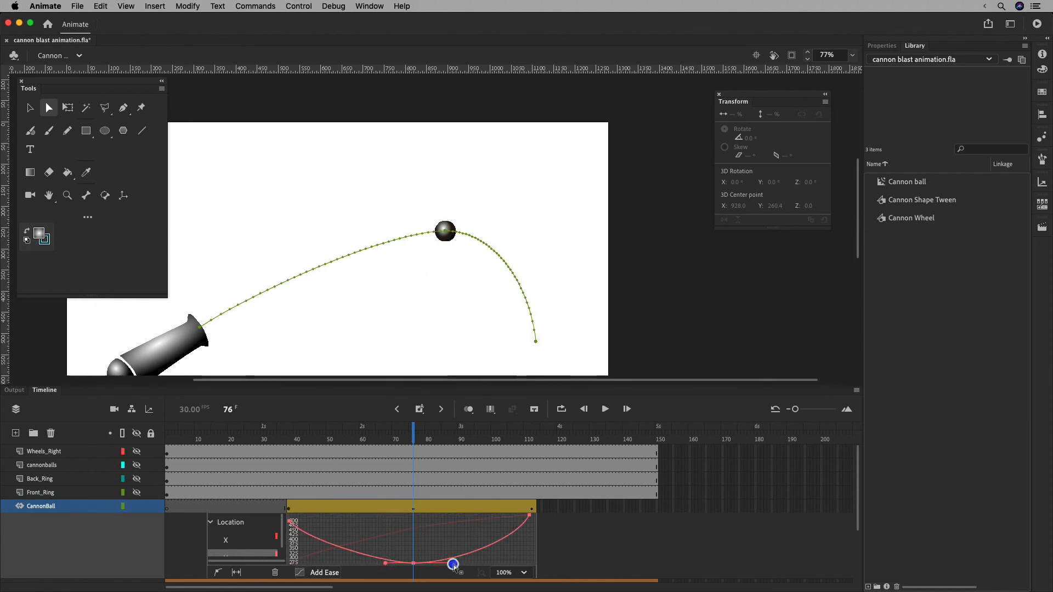
pyautogui.moveTo(413, 433); pyautogui.dragTo(350, 434)
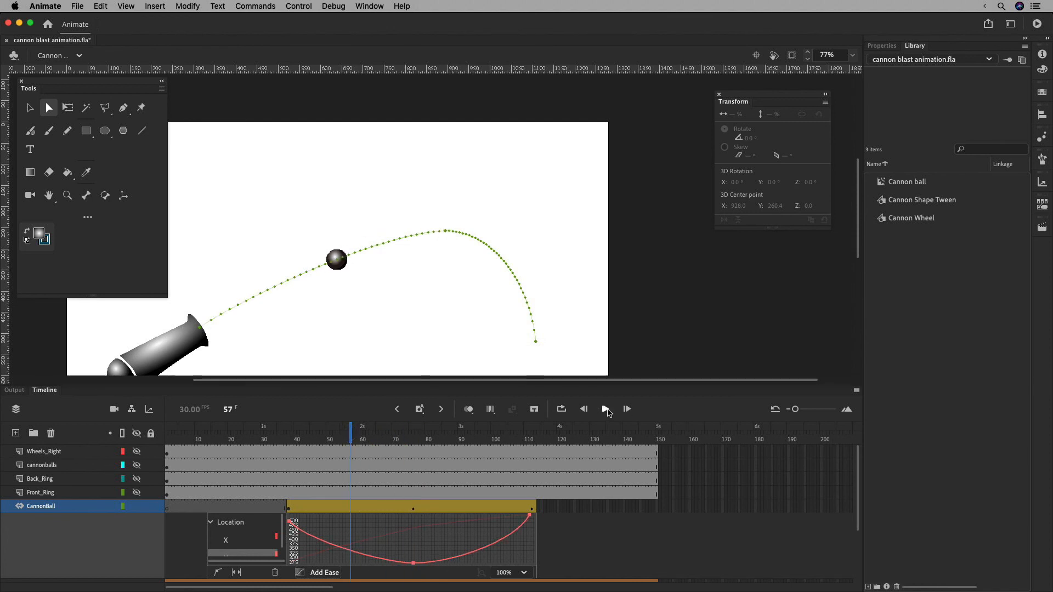
# Lengthen the incoming handle of the Y location curve at the frame 76 keyframe slightly and replay the flight to check it.
pyautogui.click(606, 410)
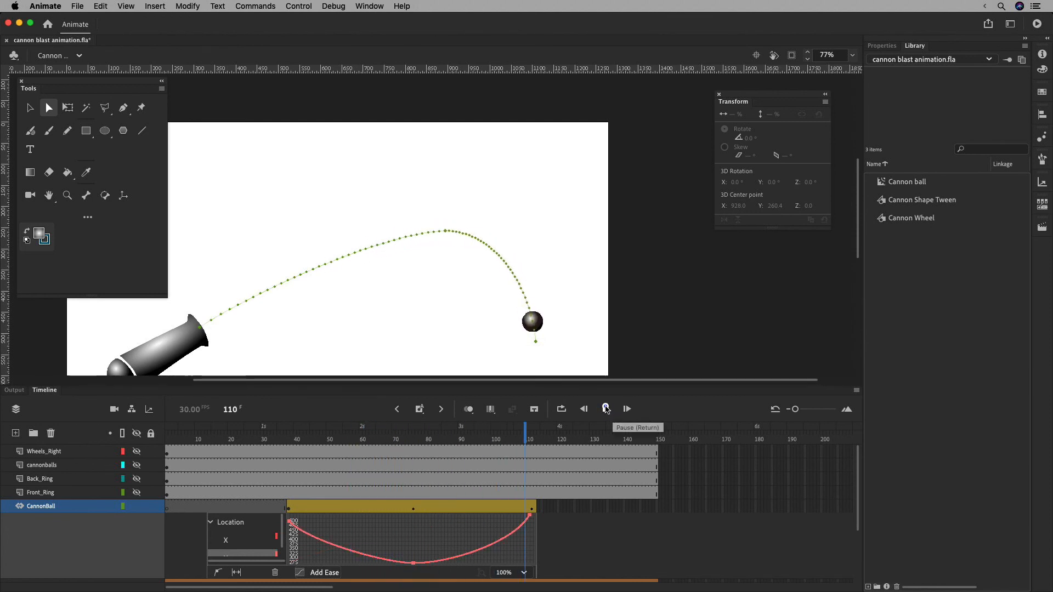
pyautogui.click(606, 409)
pyautogui.click(413, 563)
pyautogui.moveTo(386, 564); pyautogui.dragTo(378, 565)
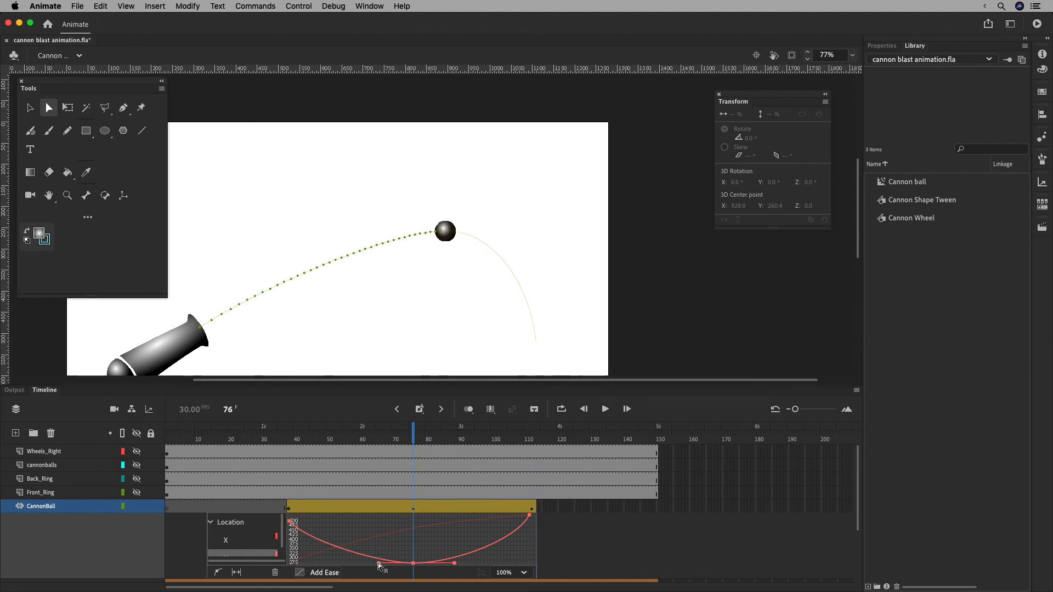
pyautogui.click(604, 412)
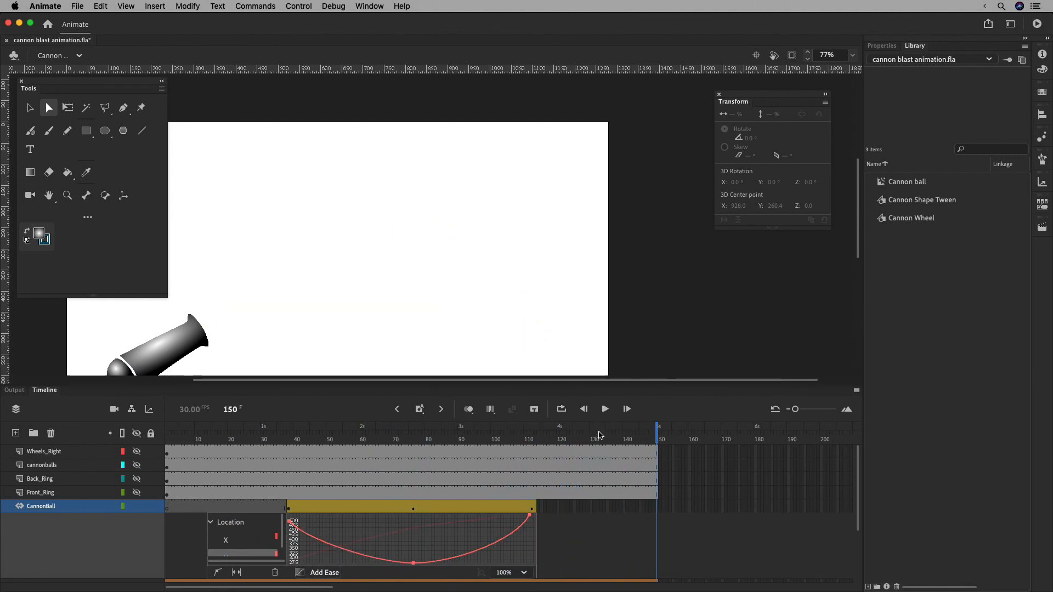
# Insert a frame at frame 150 on the CannonBall layer so the ball stays visible after landing, and scrub back over the extended span.
pyautogui.rightClick(656, 507)
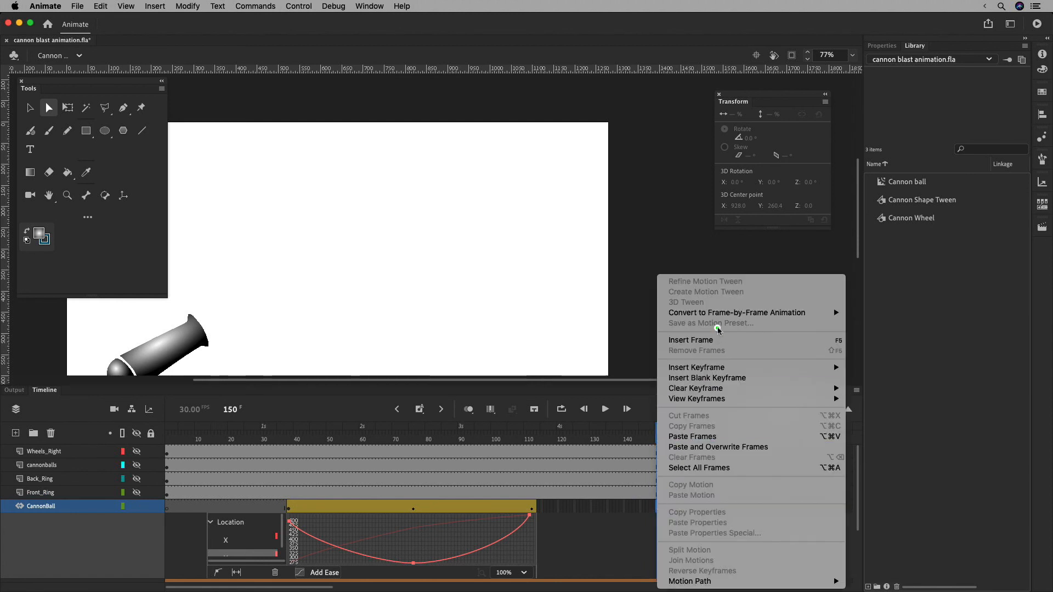
pyautogui.click(702, 336)
pyautogui.moveTo(655, 438); pyautogui.dragTo(603, 462)
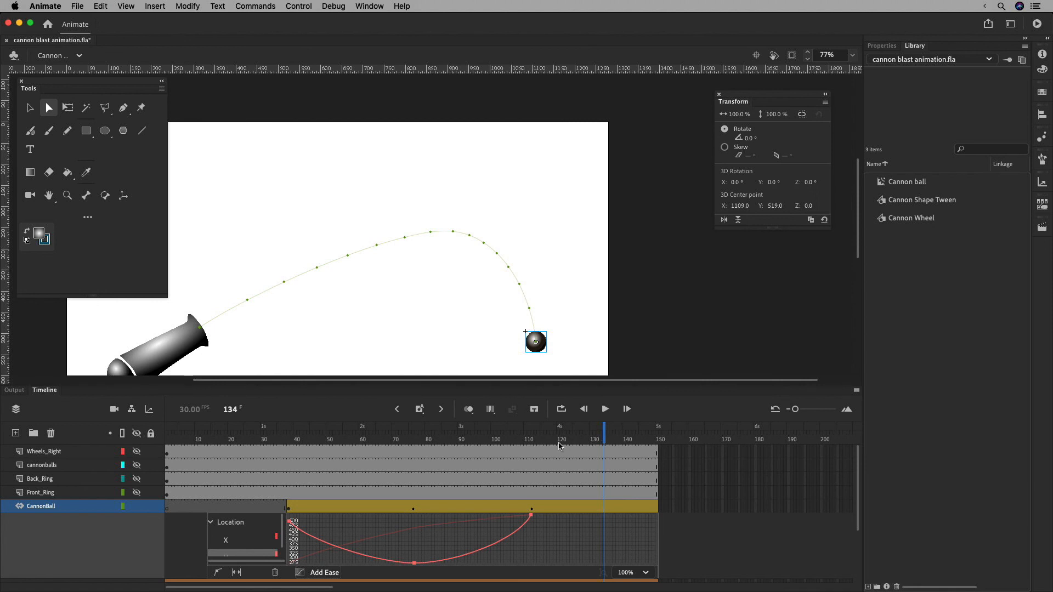
# Close the Motion Editor on the CannonBall tween, shorten the timeline area and fit the whole canvas in view.
pyautogui.doubleClick(396, 506)
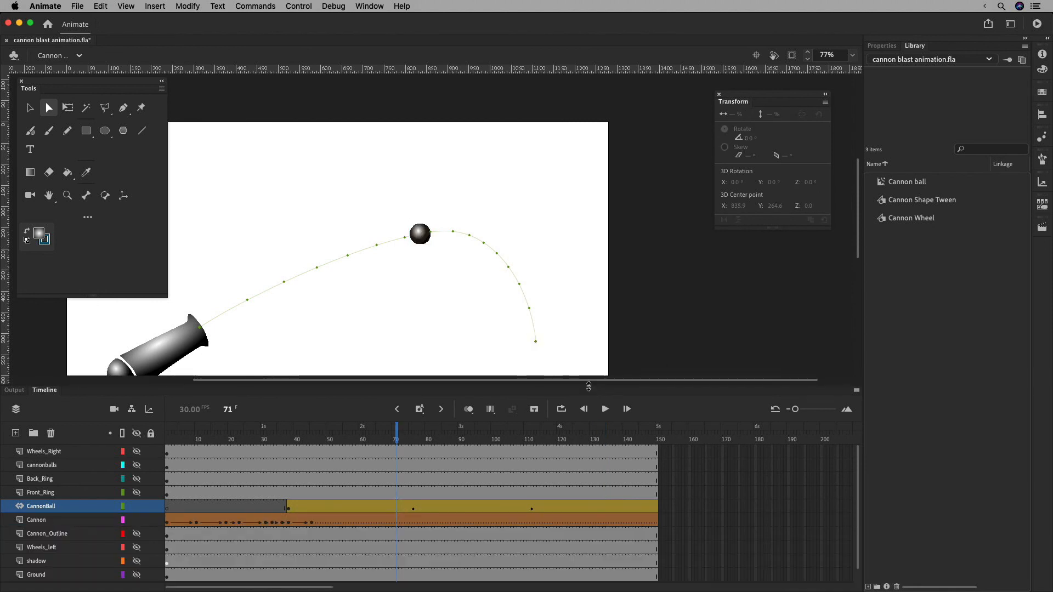
pyautogui.moveTo(588, 387); pyautogui.dragTo(588, 418)
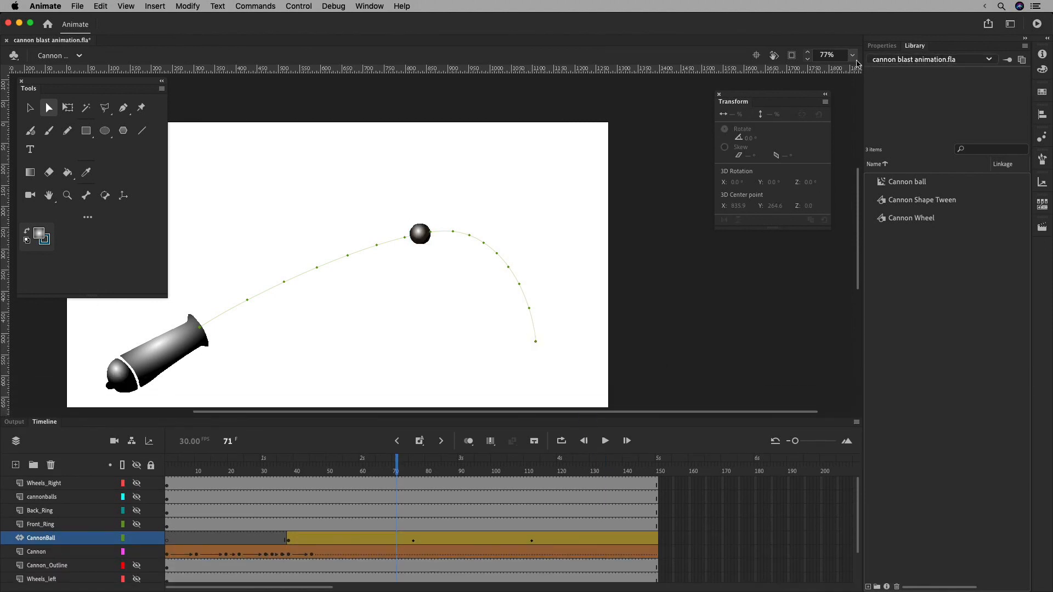
pyautogui.click(853, 56)
pyautogui.click(885, 81)
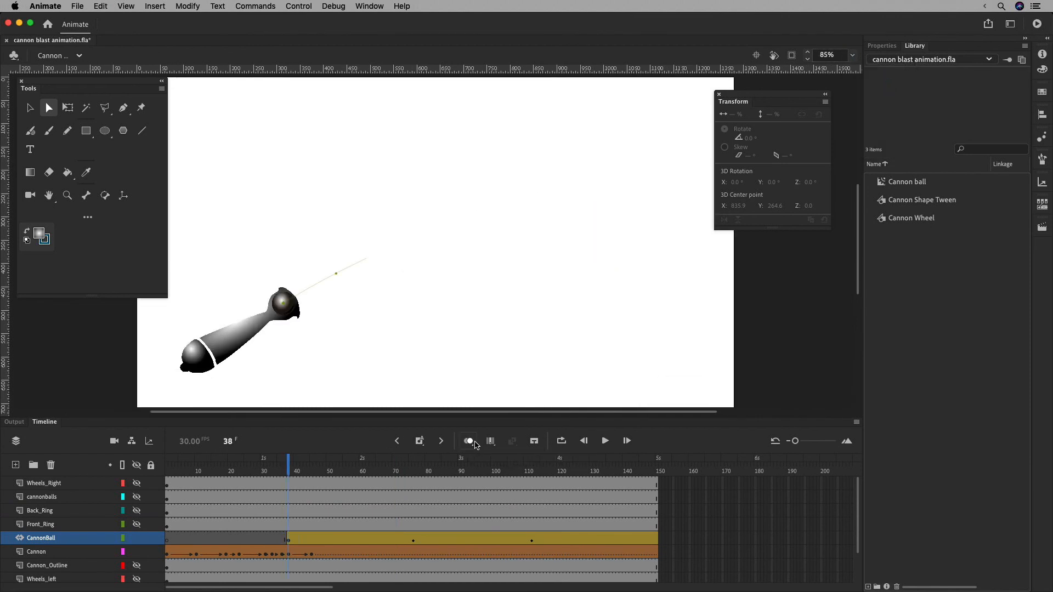
# Turn on onion skinning, extend its range to 8 previous and 7 next frames, and inspect the cannon around frame 32.
pyautogui.click(469, 441)
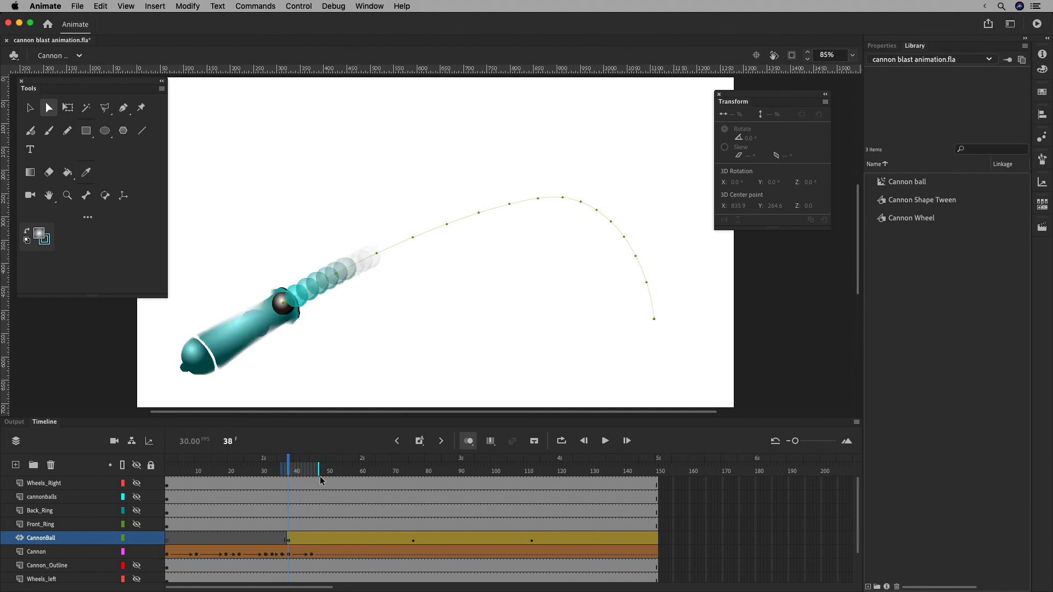
pyautogui.moveTo(277, 469)
pyautogui.mouseDown()
pyautogui.moveTo(261, 467)
pyautogui.moveTo(333, 470)
pyautogui.moveTo(310, 471)
pyautogui.mouseUp()
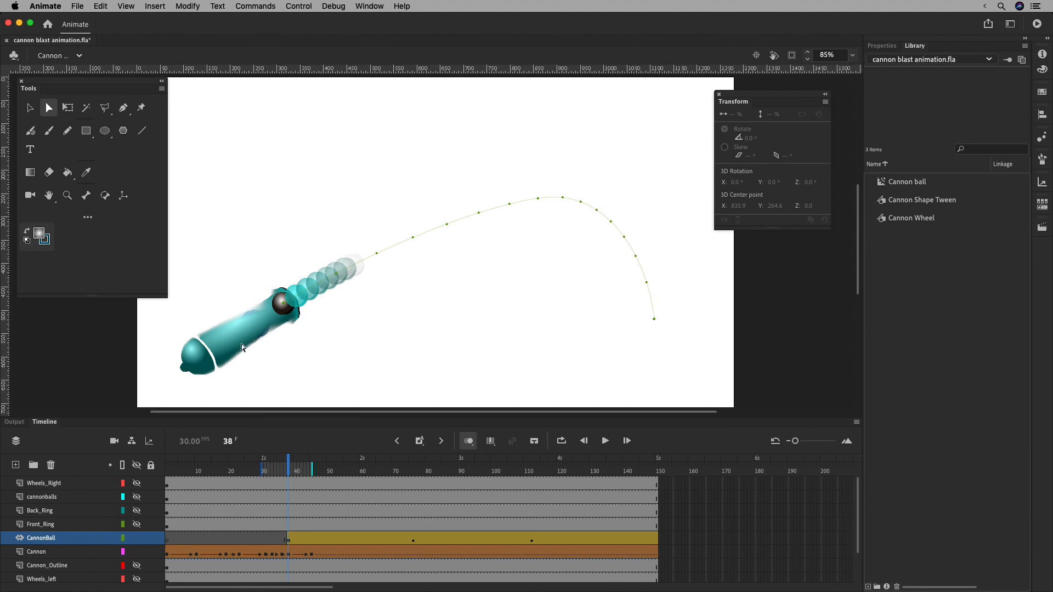
pyautogui.moveTo(284, 471)
pyautogui.mouseDown()
pyautogui.moveTo(267, 472)
pyautogui.moveTo(296, 471)
pyautogui.moveTo(275, 471)
pyautogui.mouseUp()
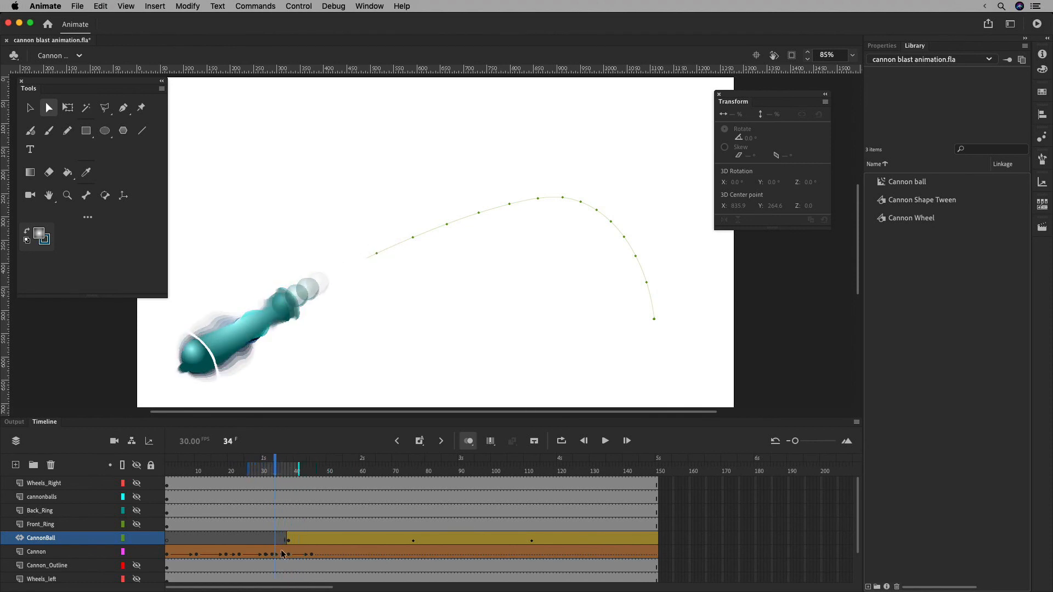
pyautogui.moveTo(797, 442); pyautogui.dragTo(805, 441)
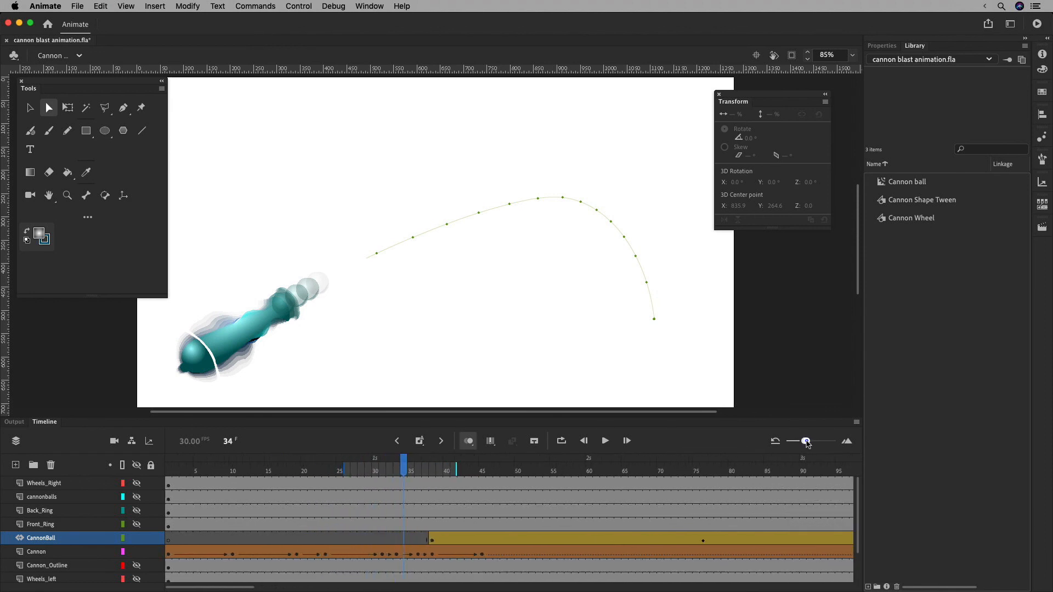
pyautogui.moveTo(422, 467); pyautogui.dragTo(406, 470)
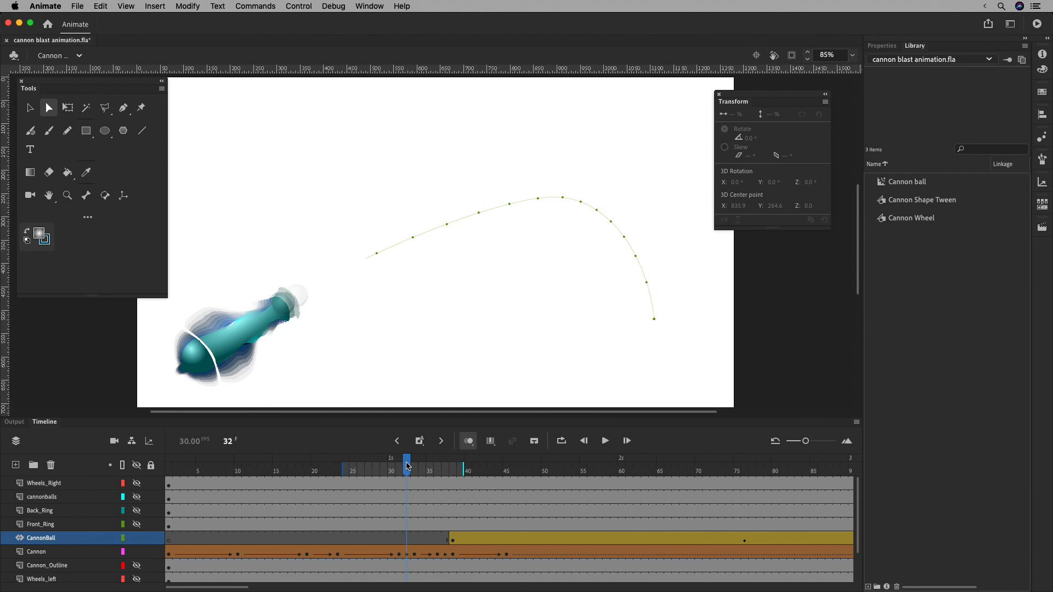
# Open the advanced onion skin settings over the canvas and check the range options, keeping Range selected.
pyautogui.click(471, 445)
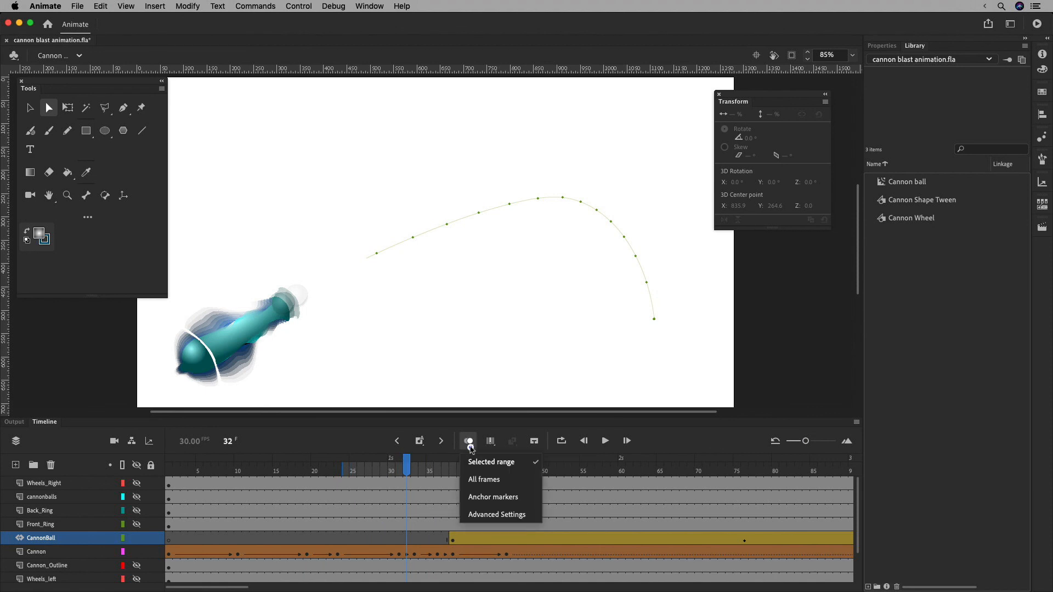
pyautogui.click(511, 515)
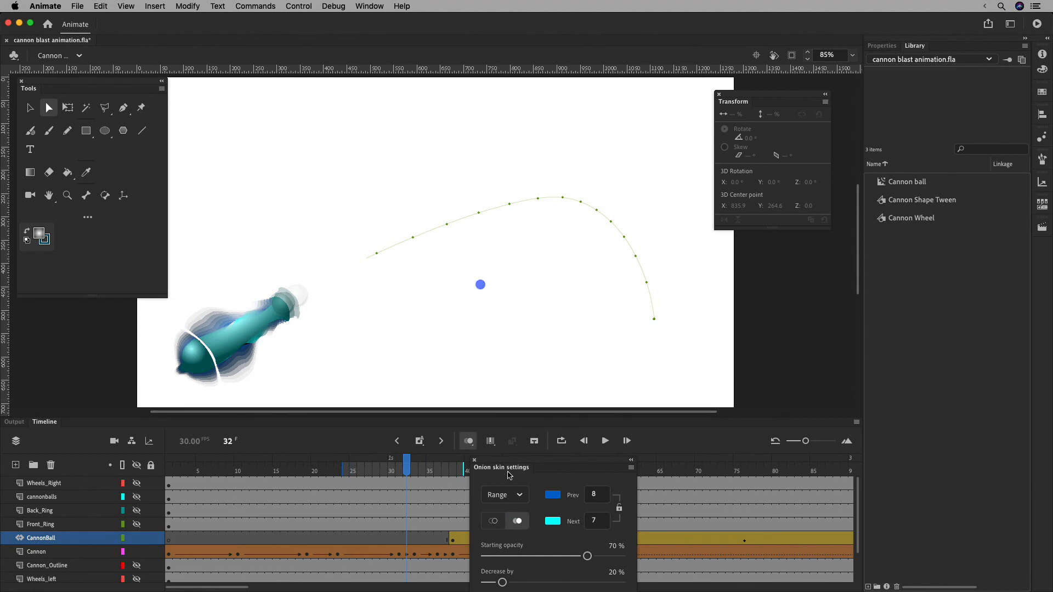
pyautogui.moveTo(506, 470); pyautogui.dragTo(408, 192)
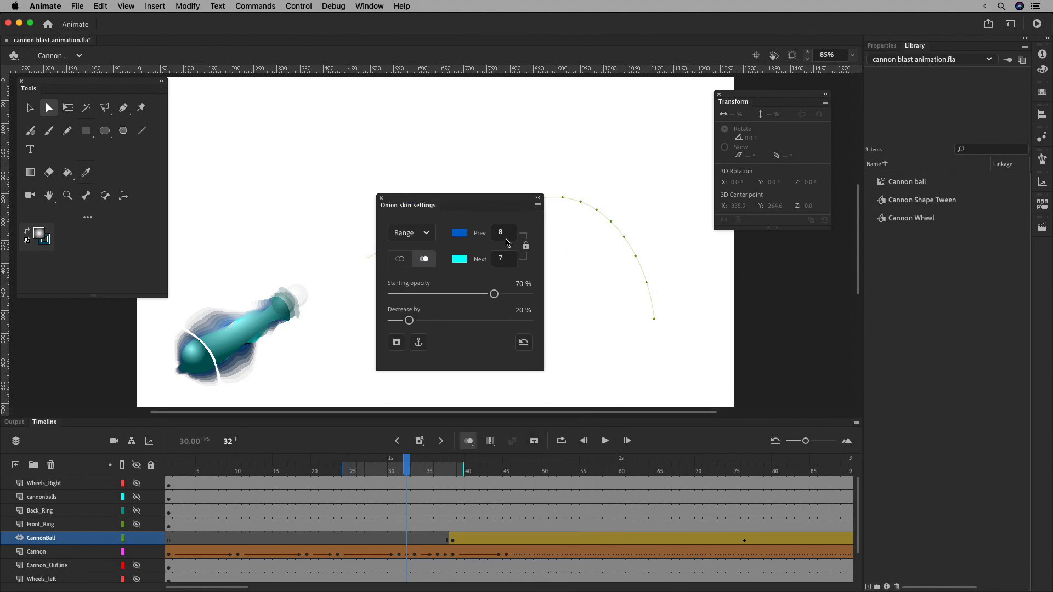
pyautogui.click(411, 233)
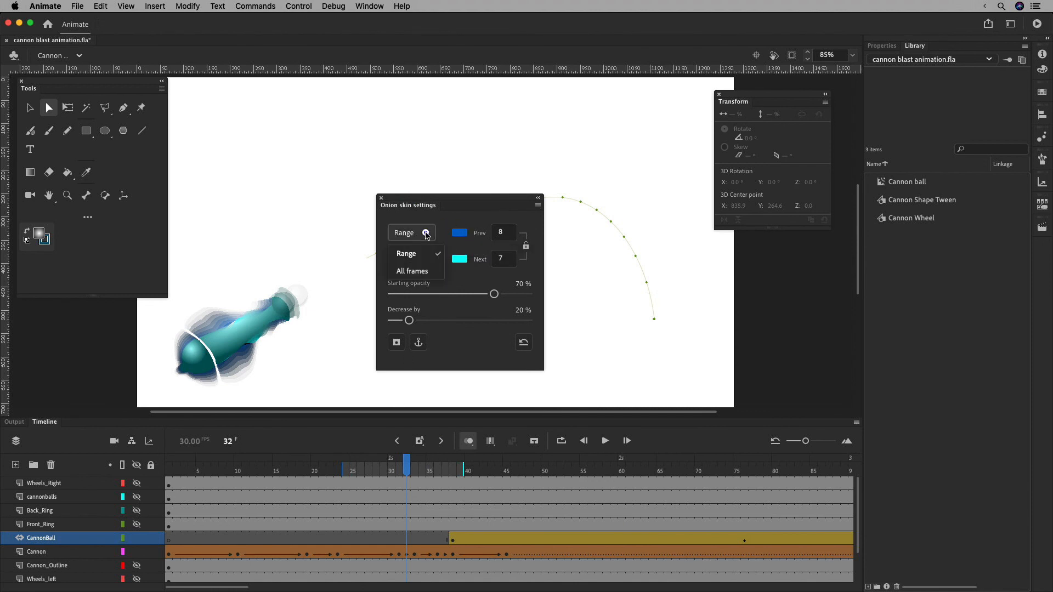
pyautogui.click(435, 218)
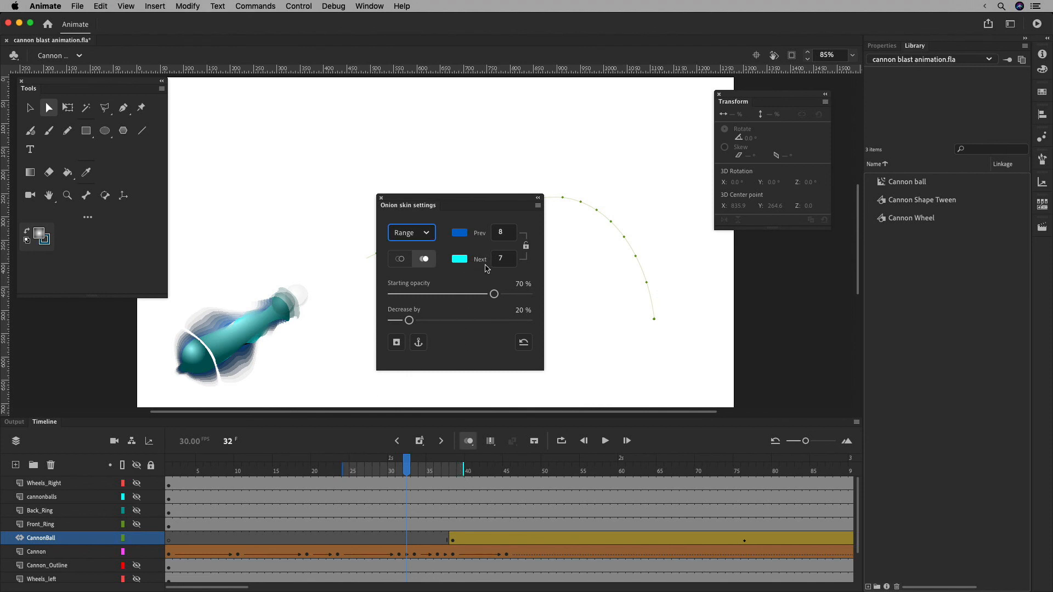
# Set the onion skin's next-frame color to dark red, starting opacity to 65% and decrease to 38%, previewing at frame 33.
pyautogui.click(459, 259)
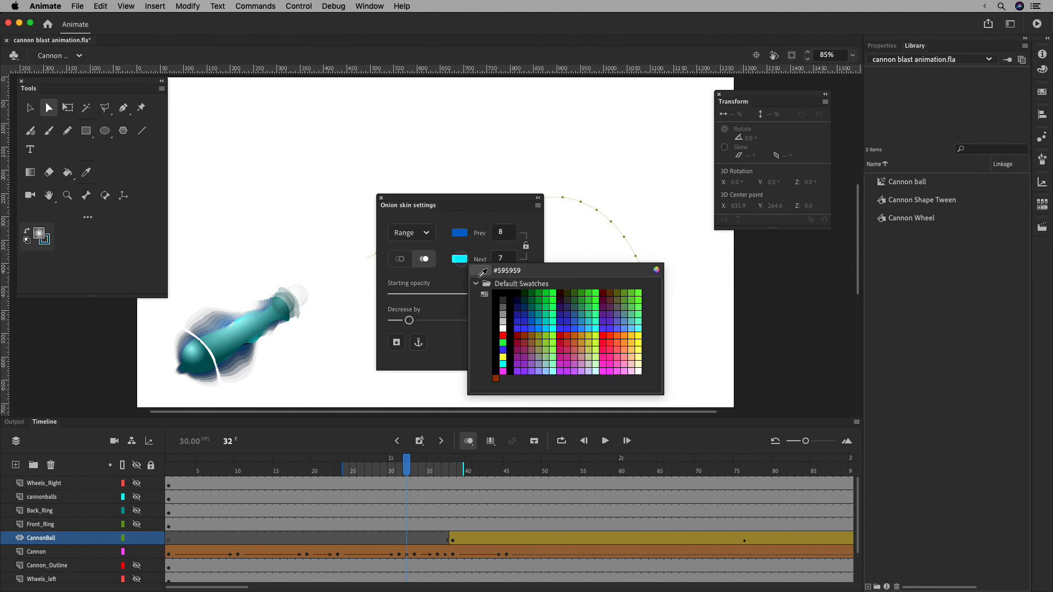
pyautogui.click(560, 335)
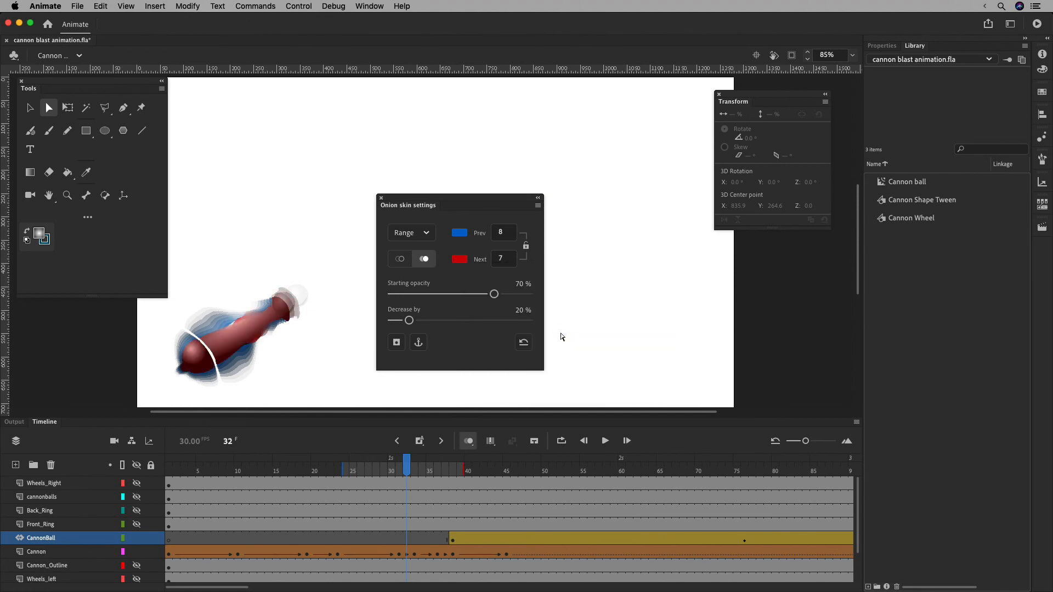
pyautogui.moveTo(408, 468)
pyautogui.mouseDown()
pyautogui.moveTo(364, 466)
pyautogui.moveTo(441, 466)
pyautogui.moveTo(414, 466)
pyautogui.mouseUp()
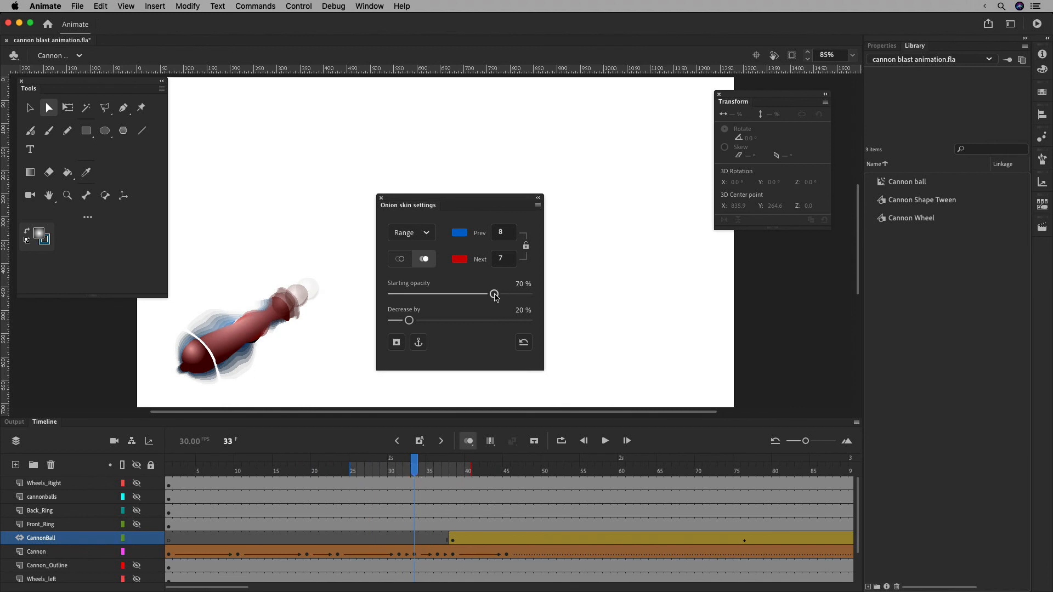
pyautogui.moveTo(495, 296)
pyautogui.mouseDown()
pyautogui.moveTo(471, 296)
pyautogui.moveTo(490, 296)
pyautogui.mouseUp()
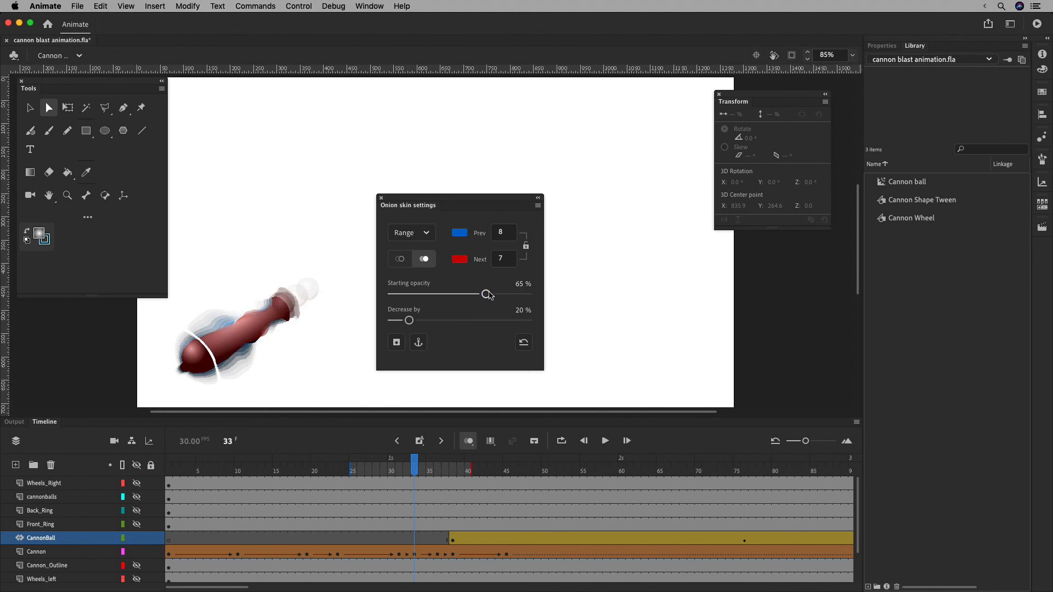
pyautogui.moveTo(408, 320); pyautogui.dragTo(442, 322)
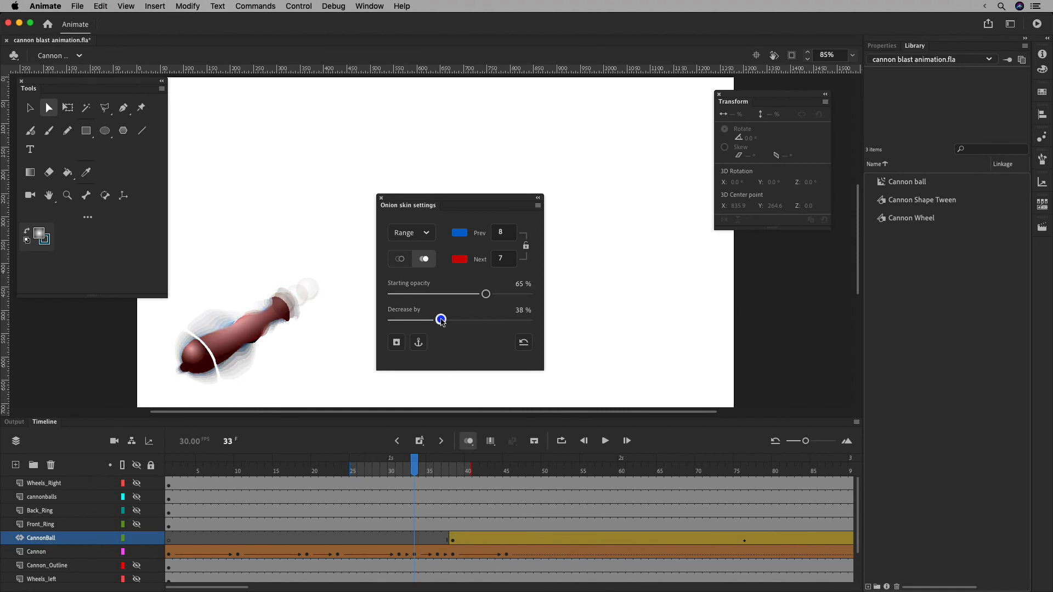
# Reset the onion skin settings to their defaults, close them and widen the range around frame 33.
pyautogui.click(524, 343)
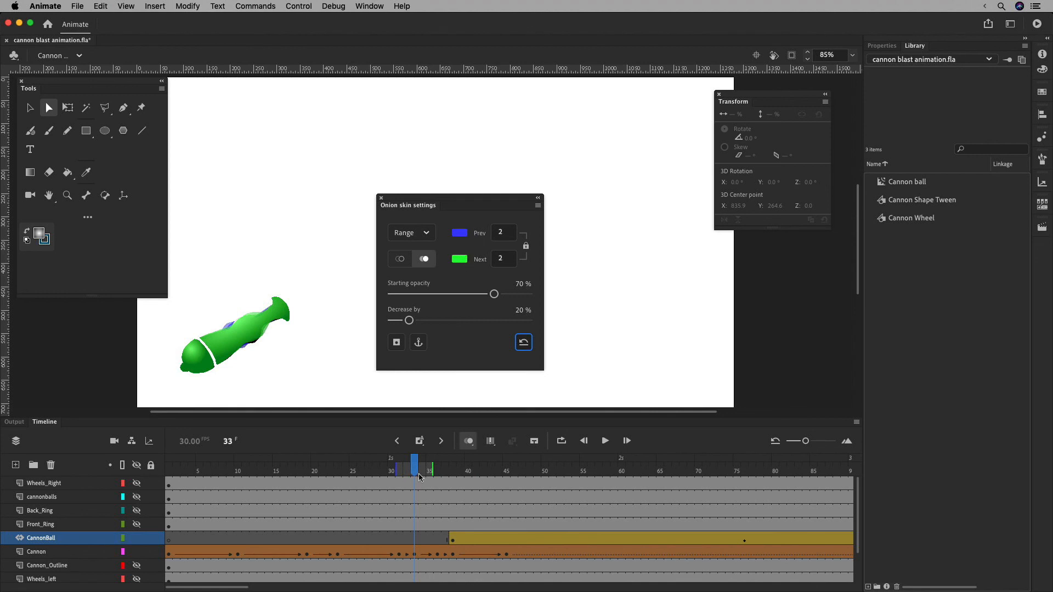
pyautogui.click(382, 199)
pyautogui.moveTo(432, 468)
pyautogui.mouseDown()
pyautogui.moveTo(448, 467)
pyautogui.moveTo(367, 469)
pyautogui.mouseUp()
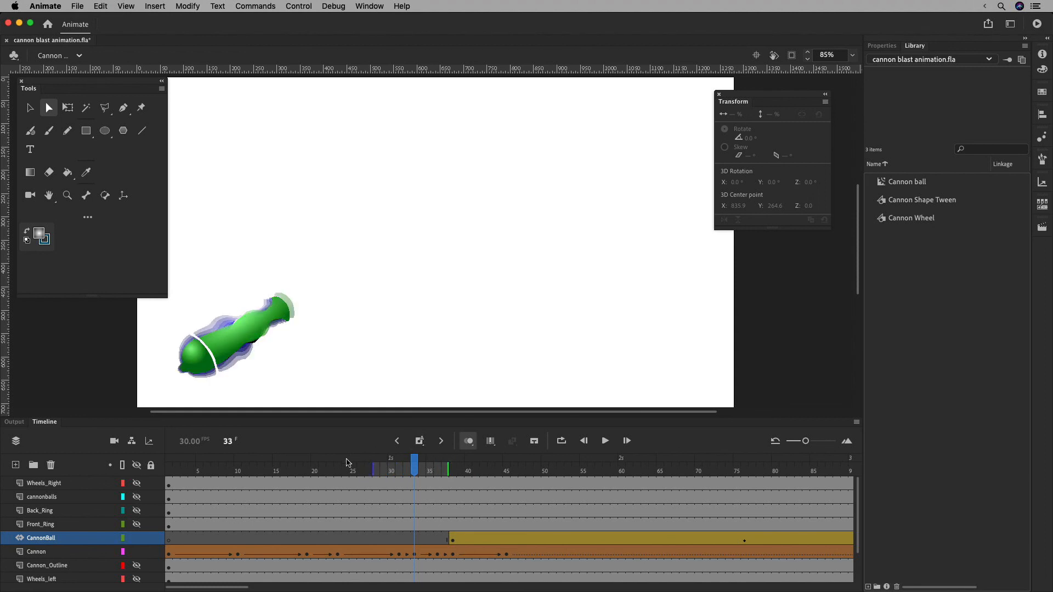
# Nudge the lower anchor point of the barrel's bulge slightly upward on the Cannon layer's frame 33 keyframe, using the onion skins as a guide.
pyautogui.click(415, 554)
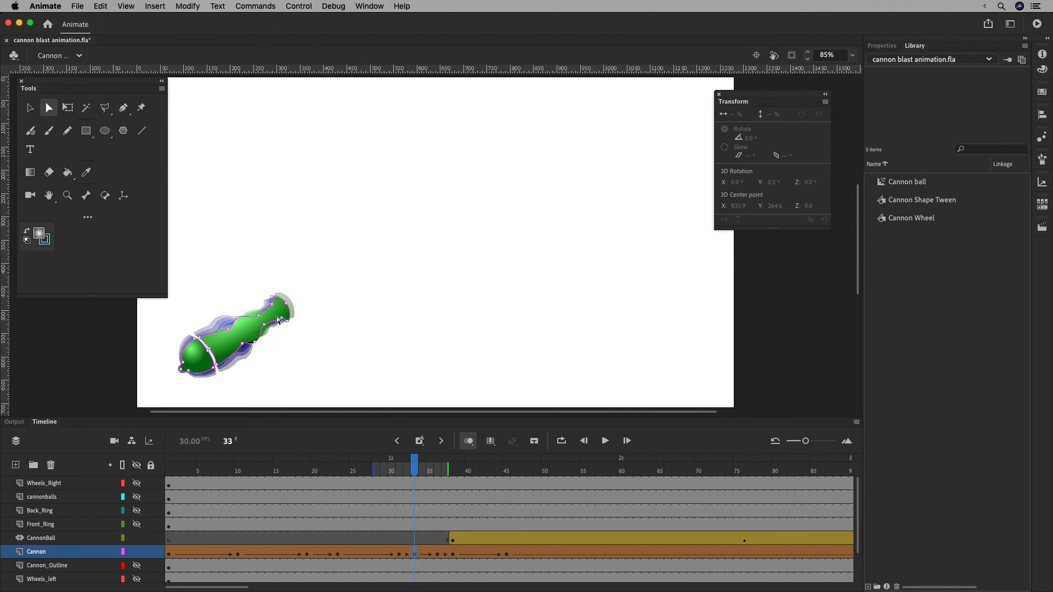
pyautogui.press('super+equal')
pyautogui.press('super+equal')
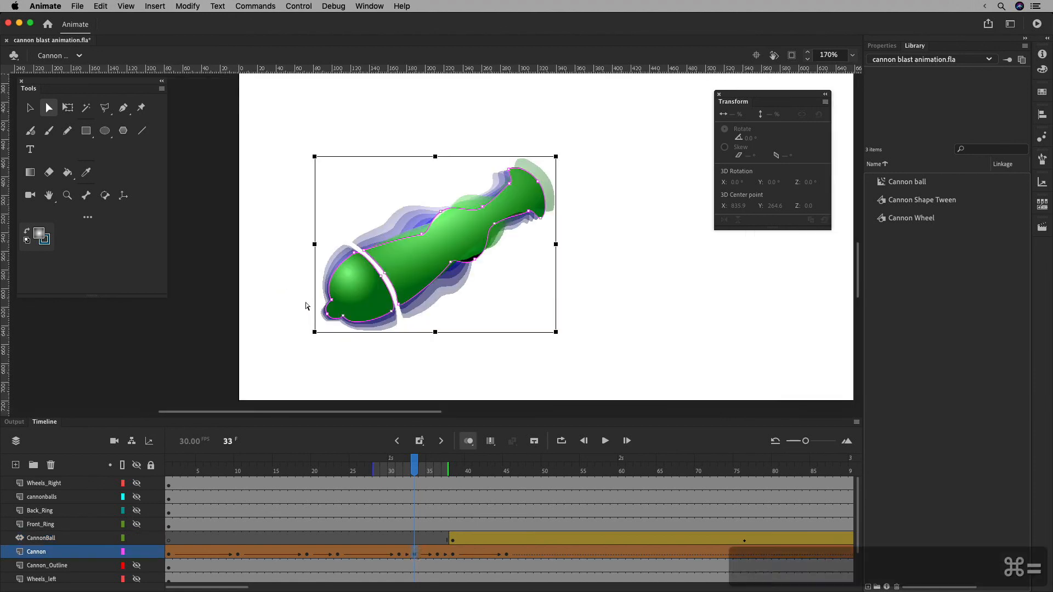
pyautogui.click(516, 277)
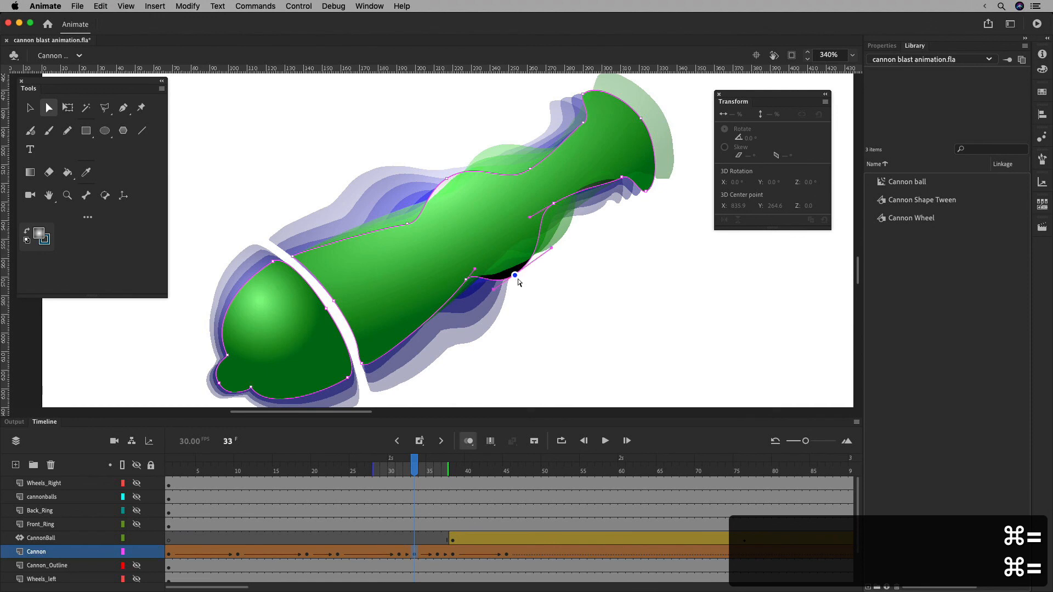
pyautogui.moveTo(516, 278)
pyautogui.mouseDown()
pyautogui.moveTo(524, 291)
pyautogui.moveTo(515, 268)
pyautogui.moveTo(520, 275)
pyautogui.mouseUp()
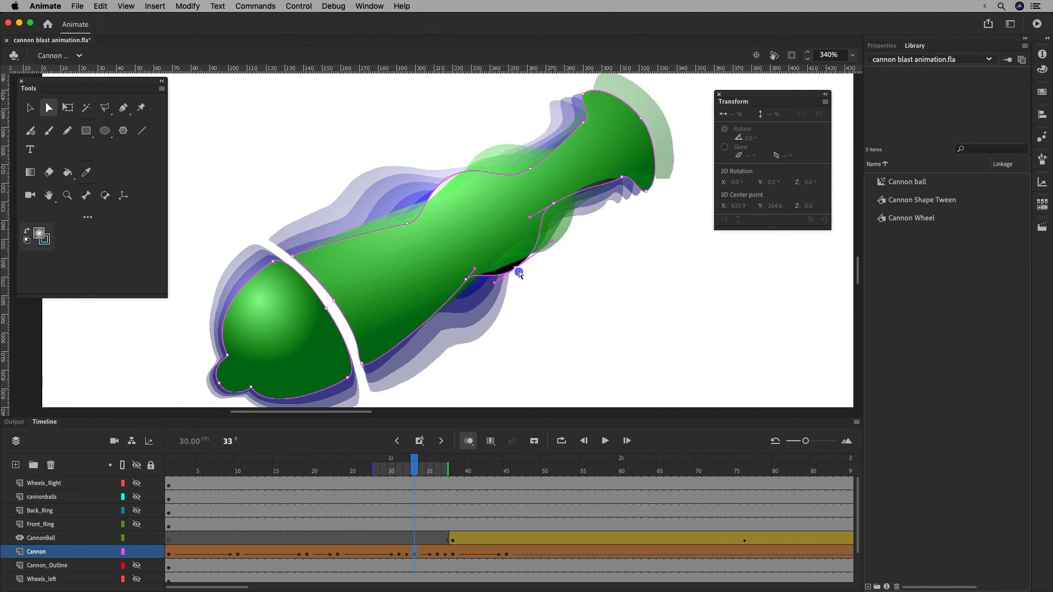
# Turn off onion skinning, check the cannon at frame 37, and zoom the timeline back out to show all 150 frames.
pyautogui.moveTo(418, 470); pyautogui.dragTo(447, 470)
pyautogui.click(468, 441)
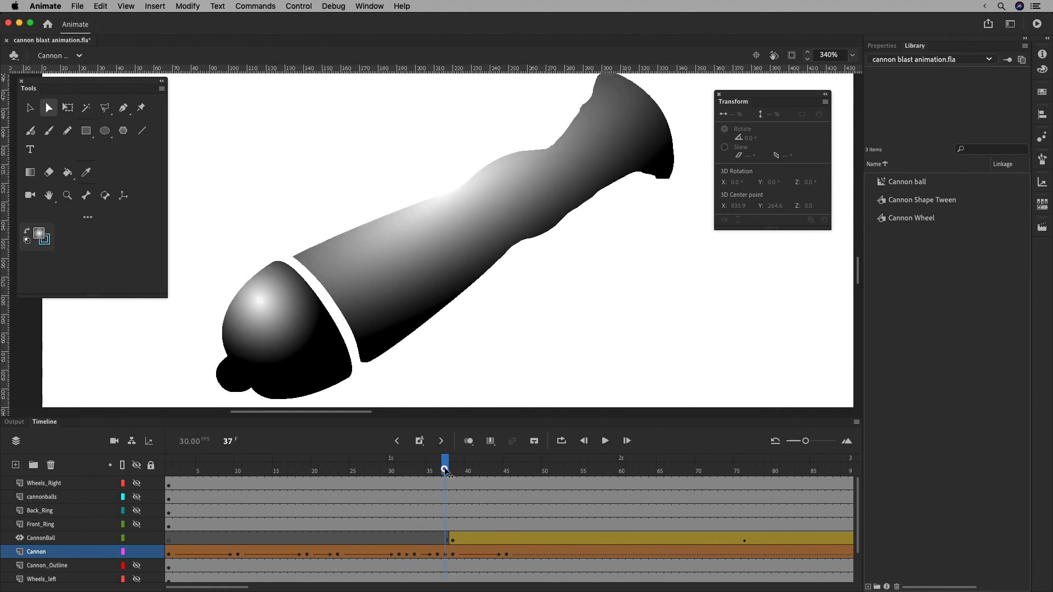
pyautogui.moveTo(805, 441); pyautogui.dragTo(790, 443)
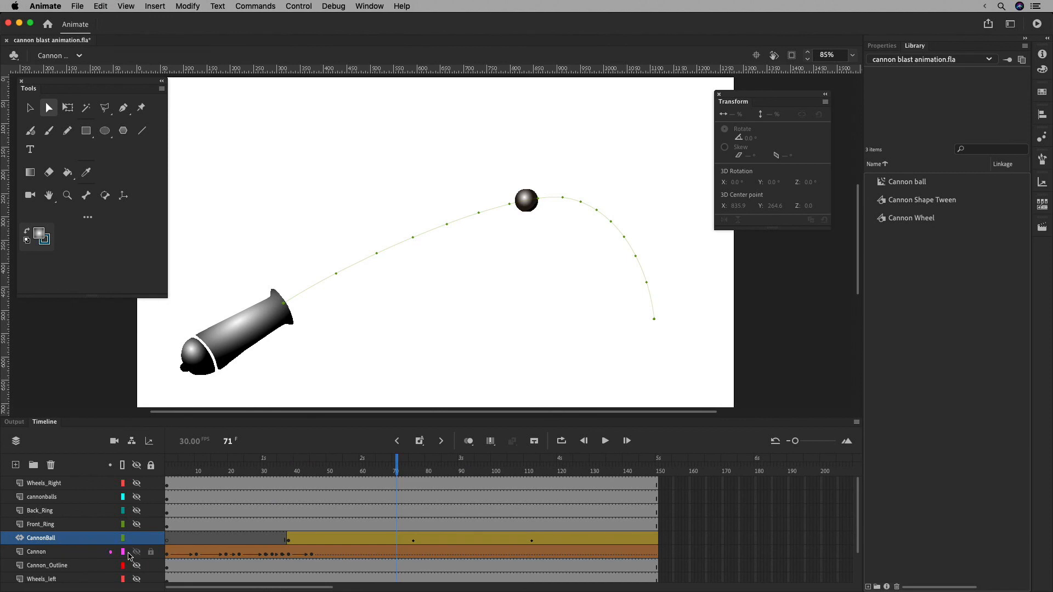
# Make the Wheels_left, Wheels_Right and cannonballs layers visible.
pyautogui.click(135, 581)
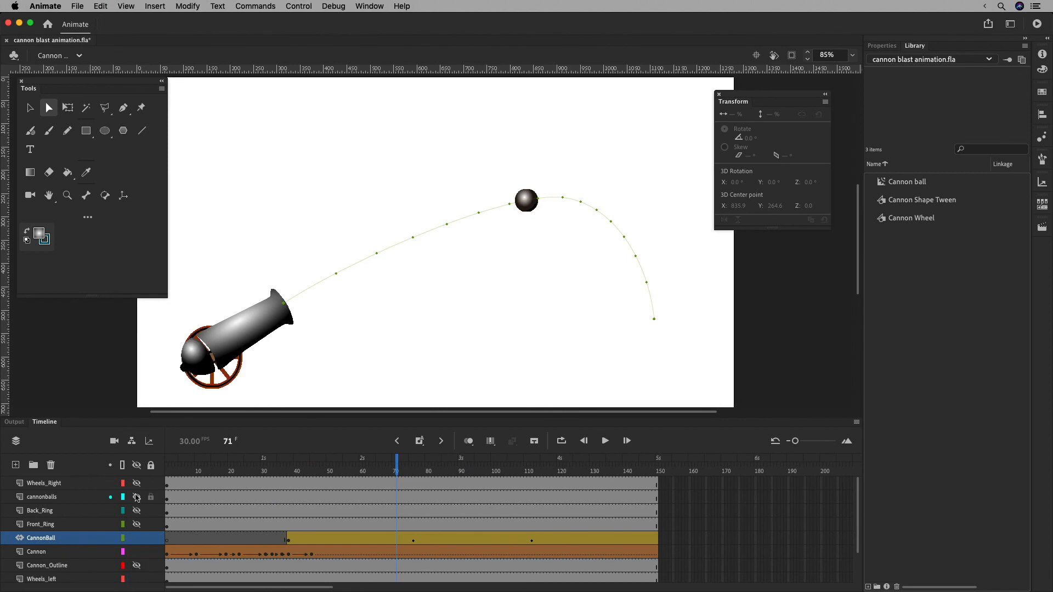
pyautogui.click(137, 483)
pyautogui.click(137, 496)
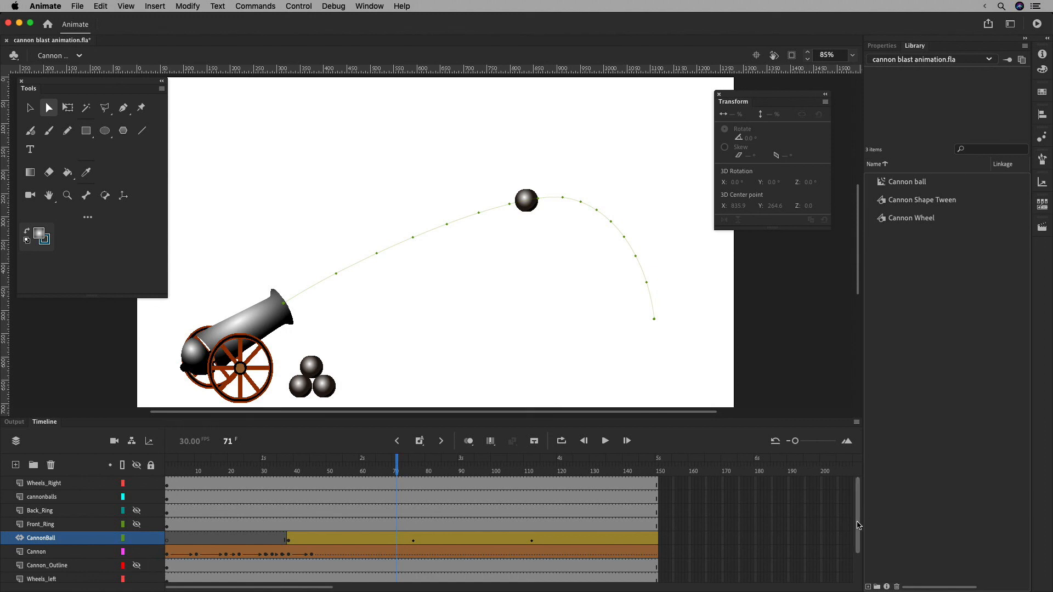
# Move the CannonBall layer below the Cannon layer so the ball emerges from behind the barrel.
pyautogui.moveTo(858, 525); pyautogui.dragTo(857, 556)
pyautogui.click(170, 568)
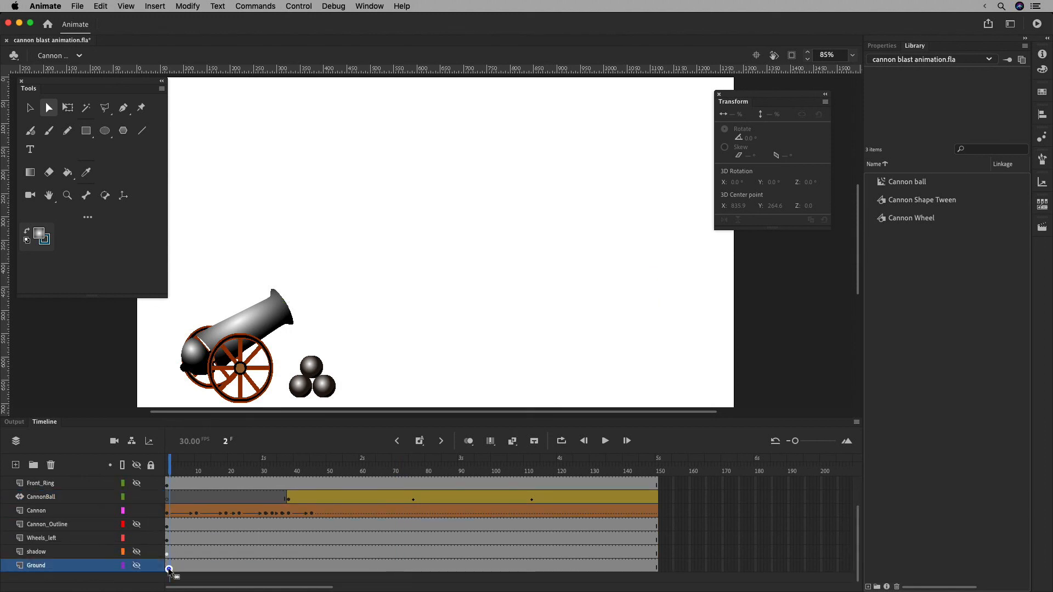
pyautogui.click(86, 499)
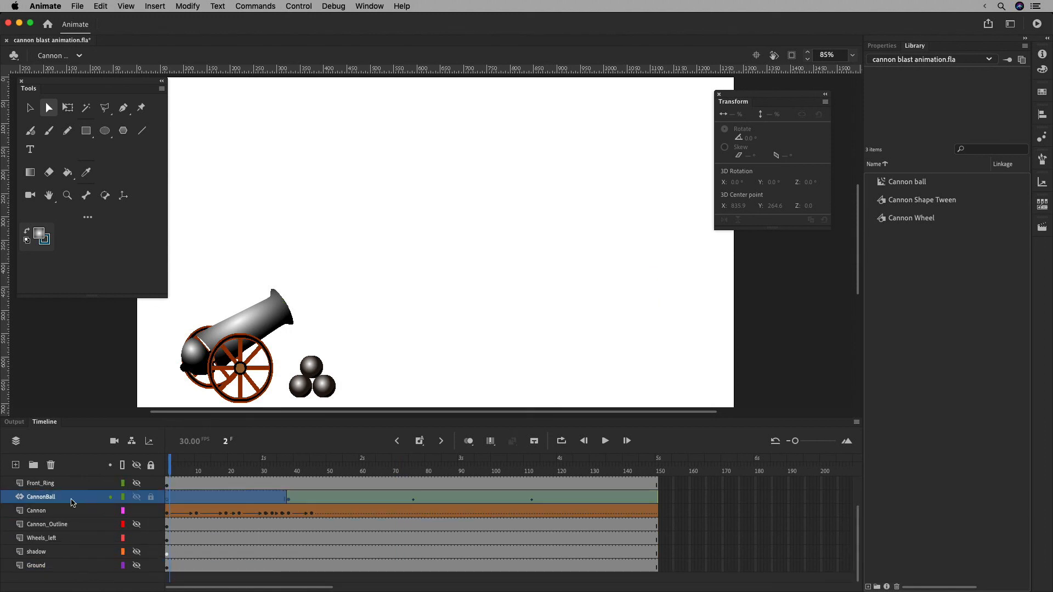
pyautogui.moveTo(72, 501); pyautogui.dragTo(72, 515)
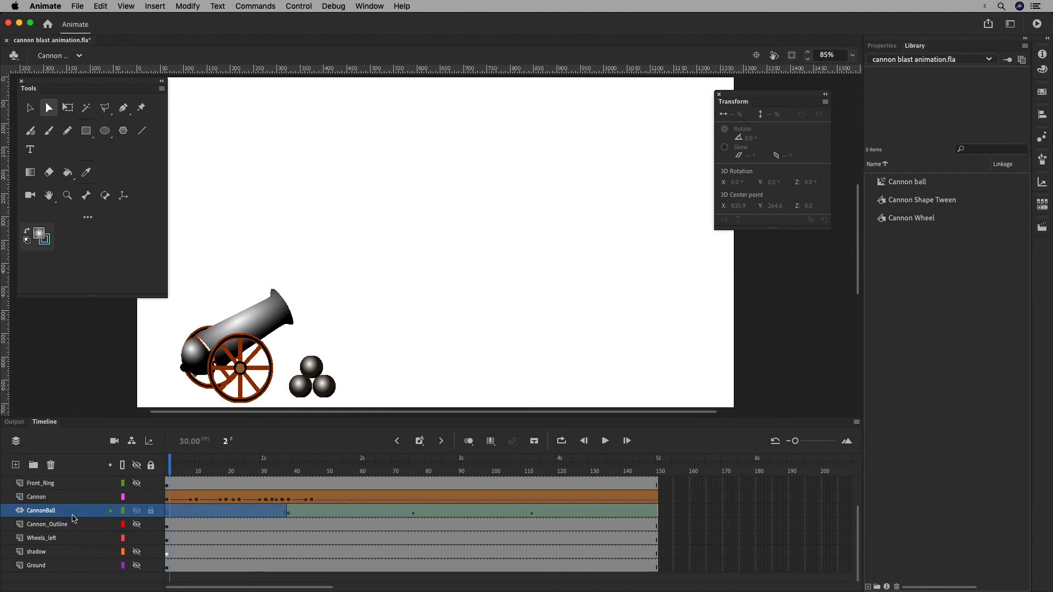
# Play the animation from the start with the wheels shown, and scrub back to frame 30 to review the blast.
pyautogui.moveTo(175, 469); pyautogui.dragTo(146, 485)
pyautogui.click(605, 442)
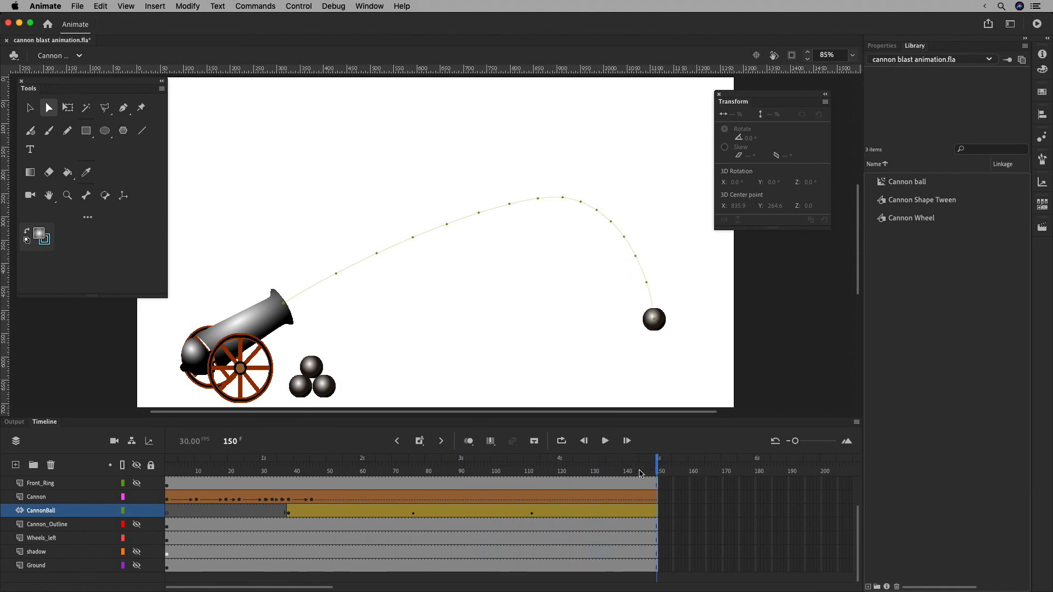
pyautogui.moveTo(639, 474); pyautogui.dragTo(262, 466)
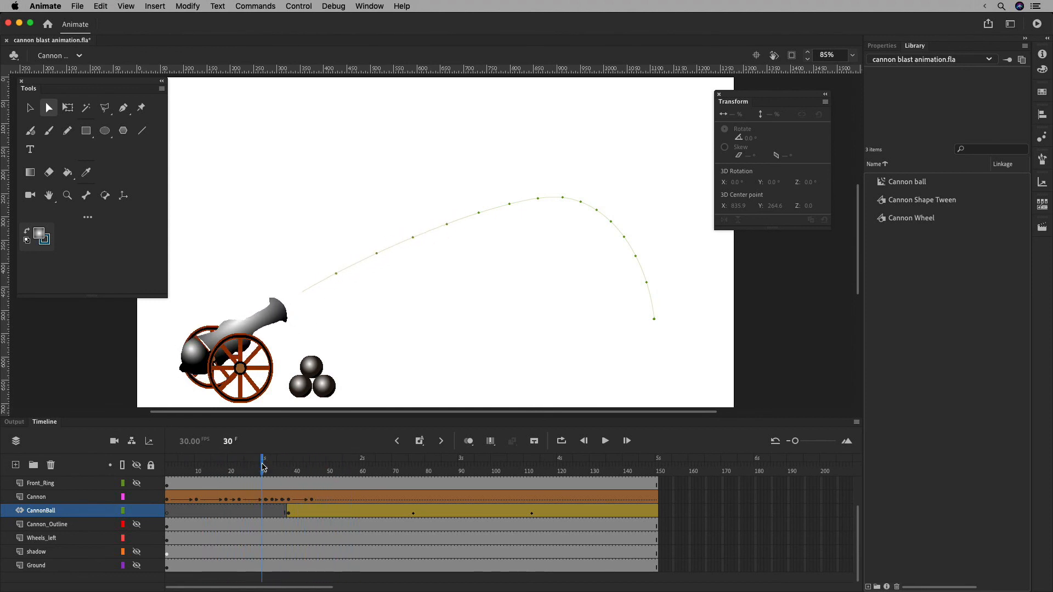